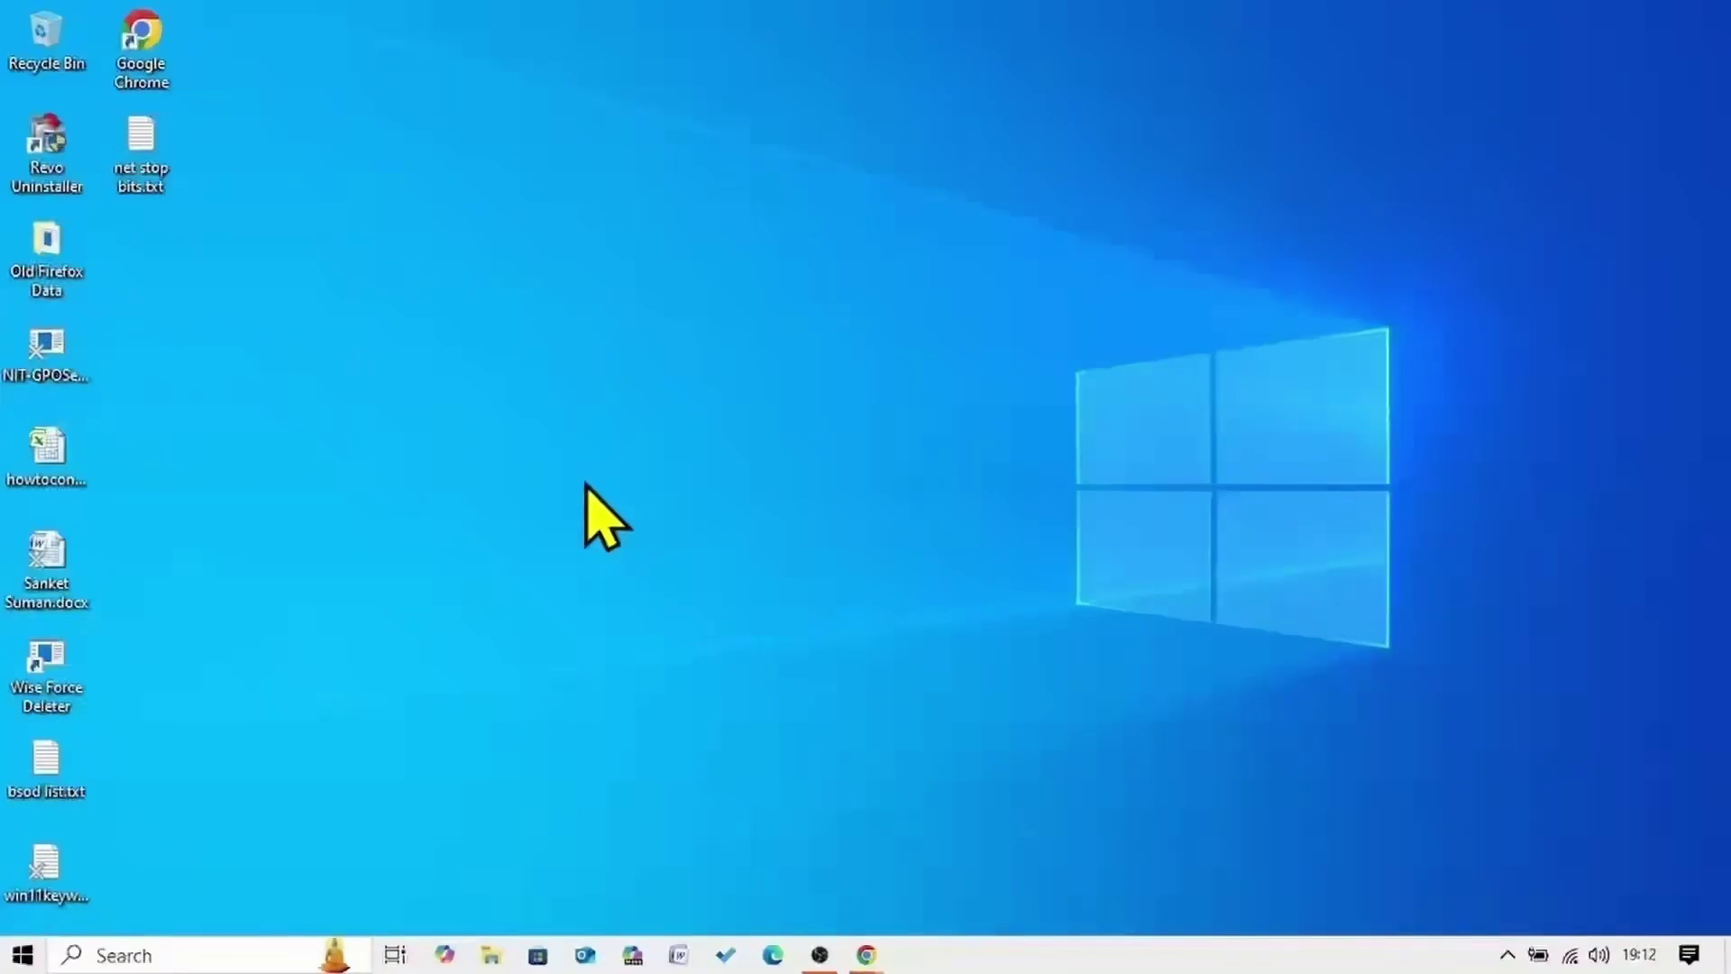
Switch to the Chrome window with the Microsoft Update Catalog results for KB5062554 and look through the listed updates
mouse_move(867, 955)
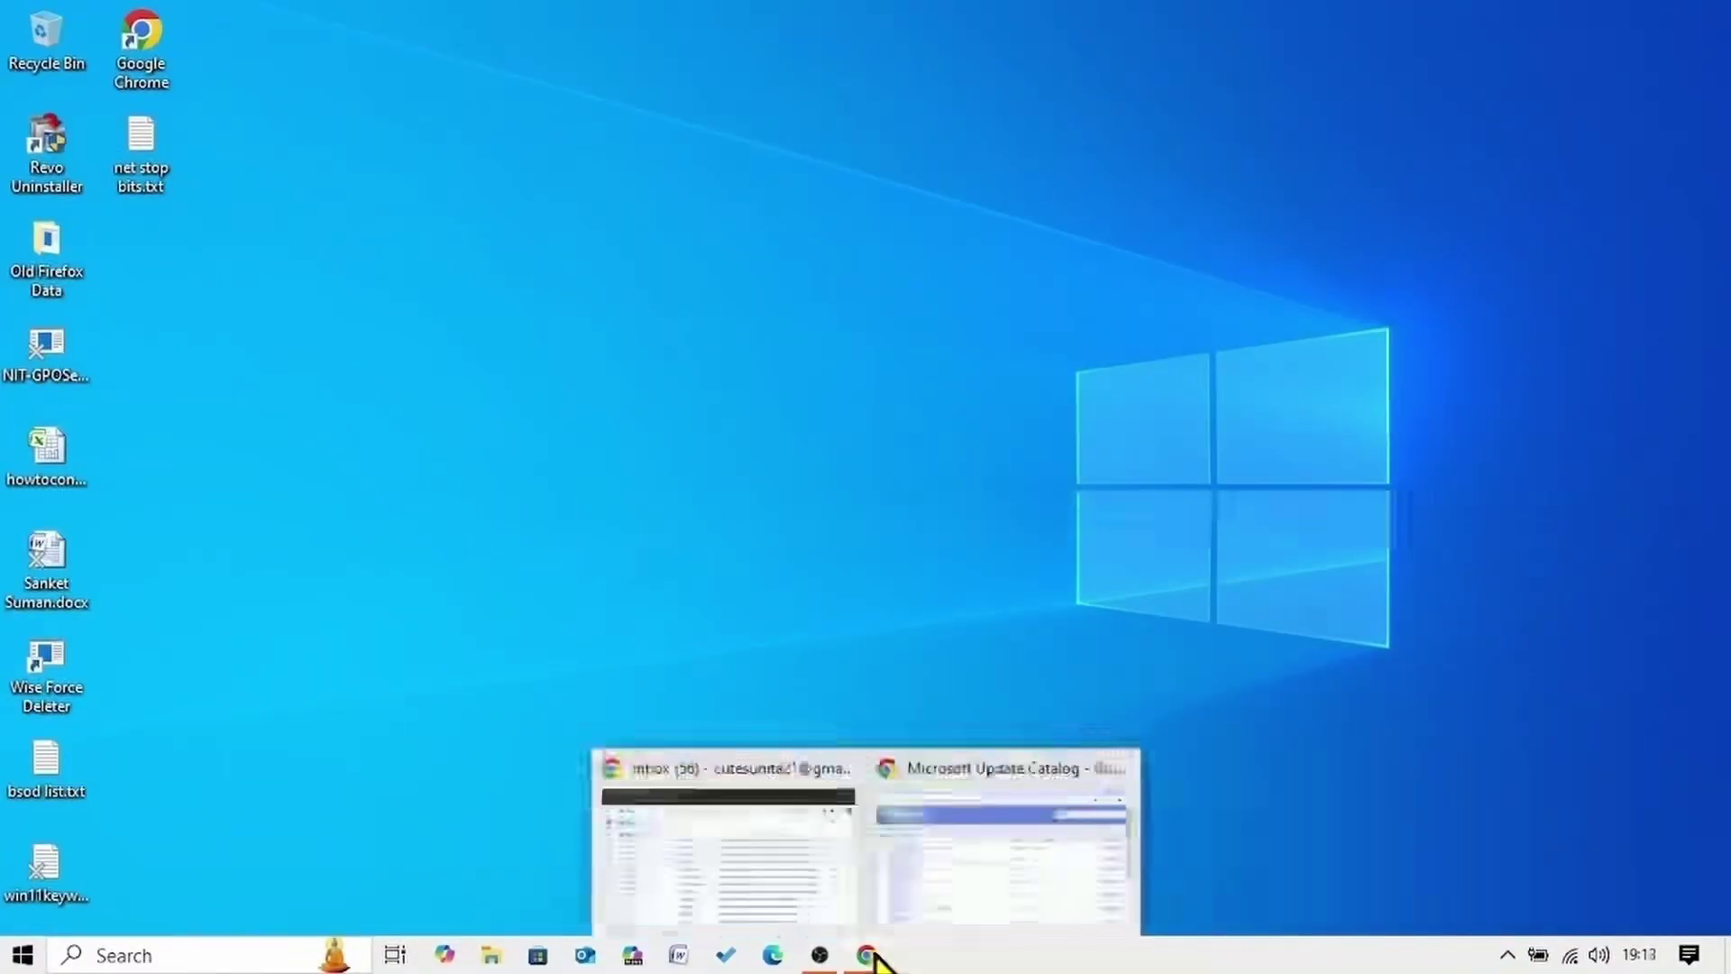
left_click(1001, 857)
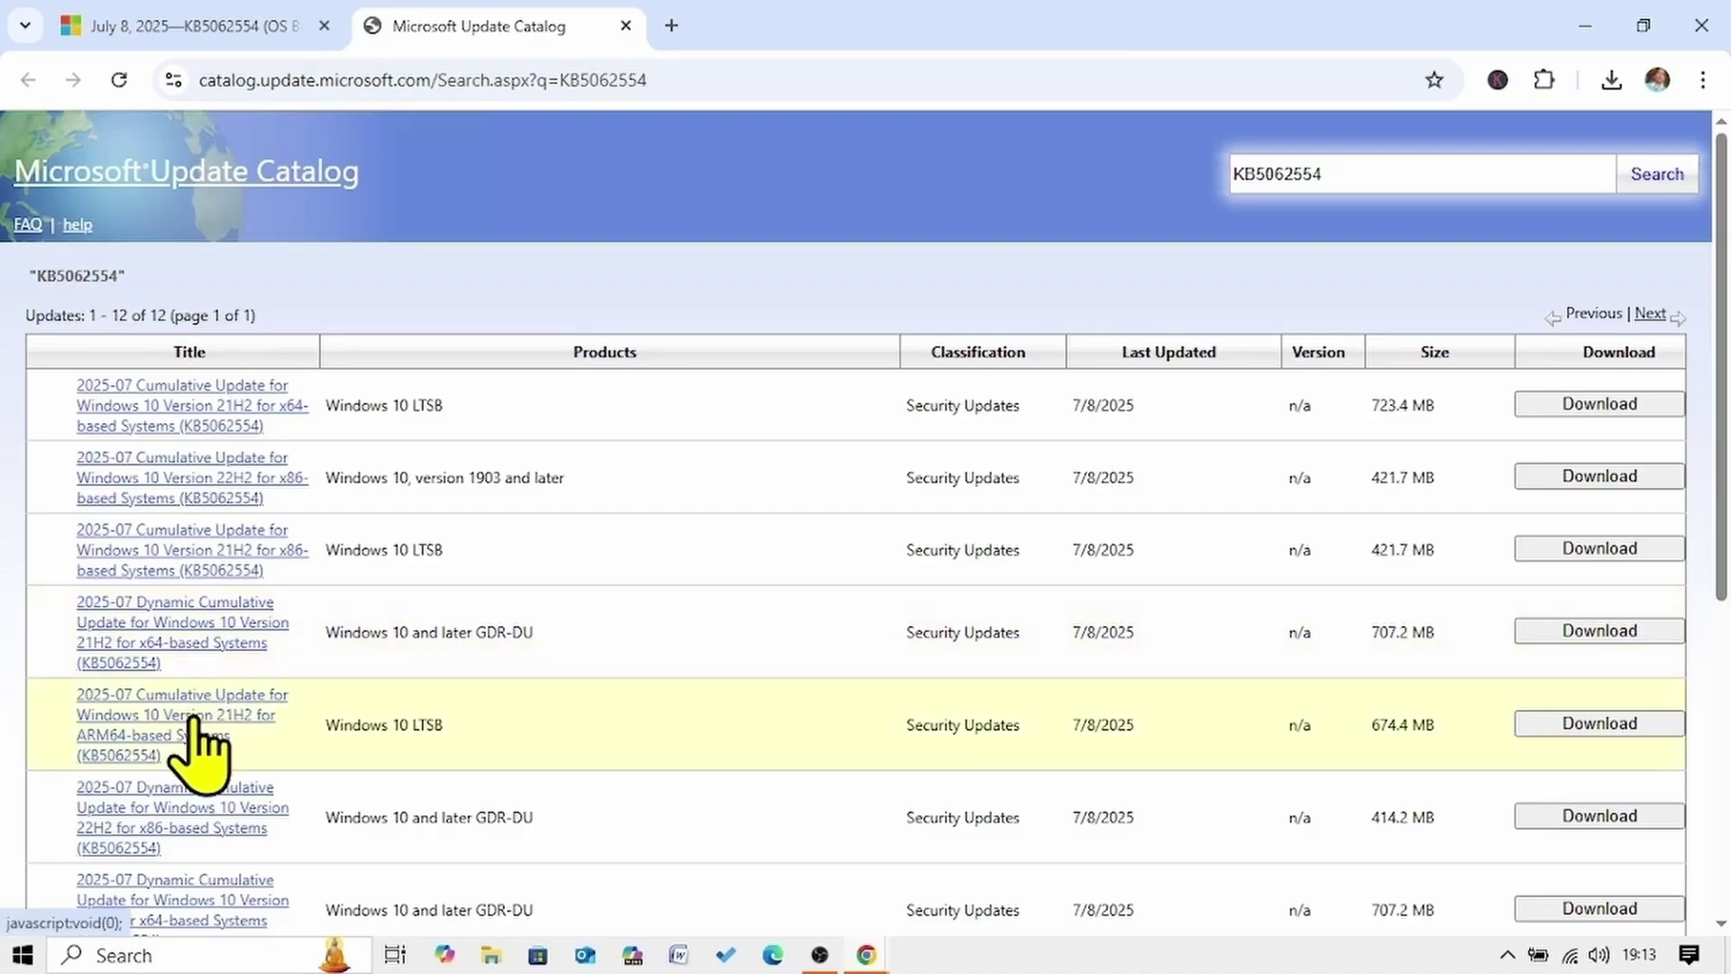
scroll(164, 659, "down", 1)
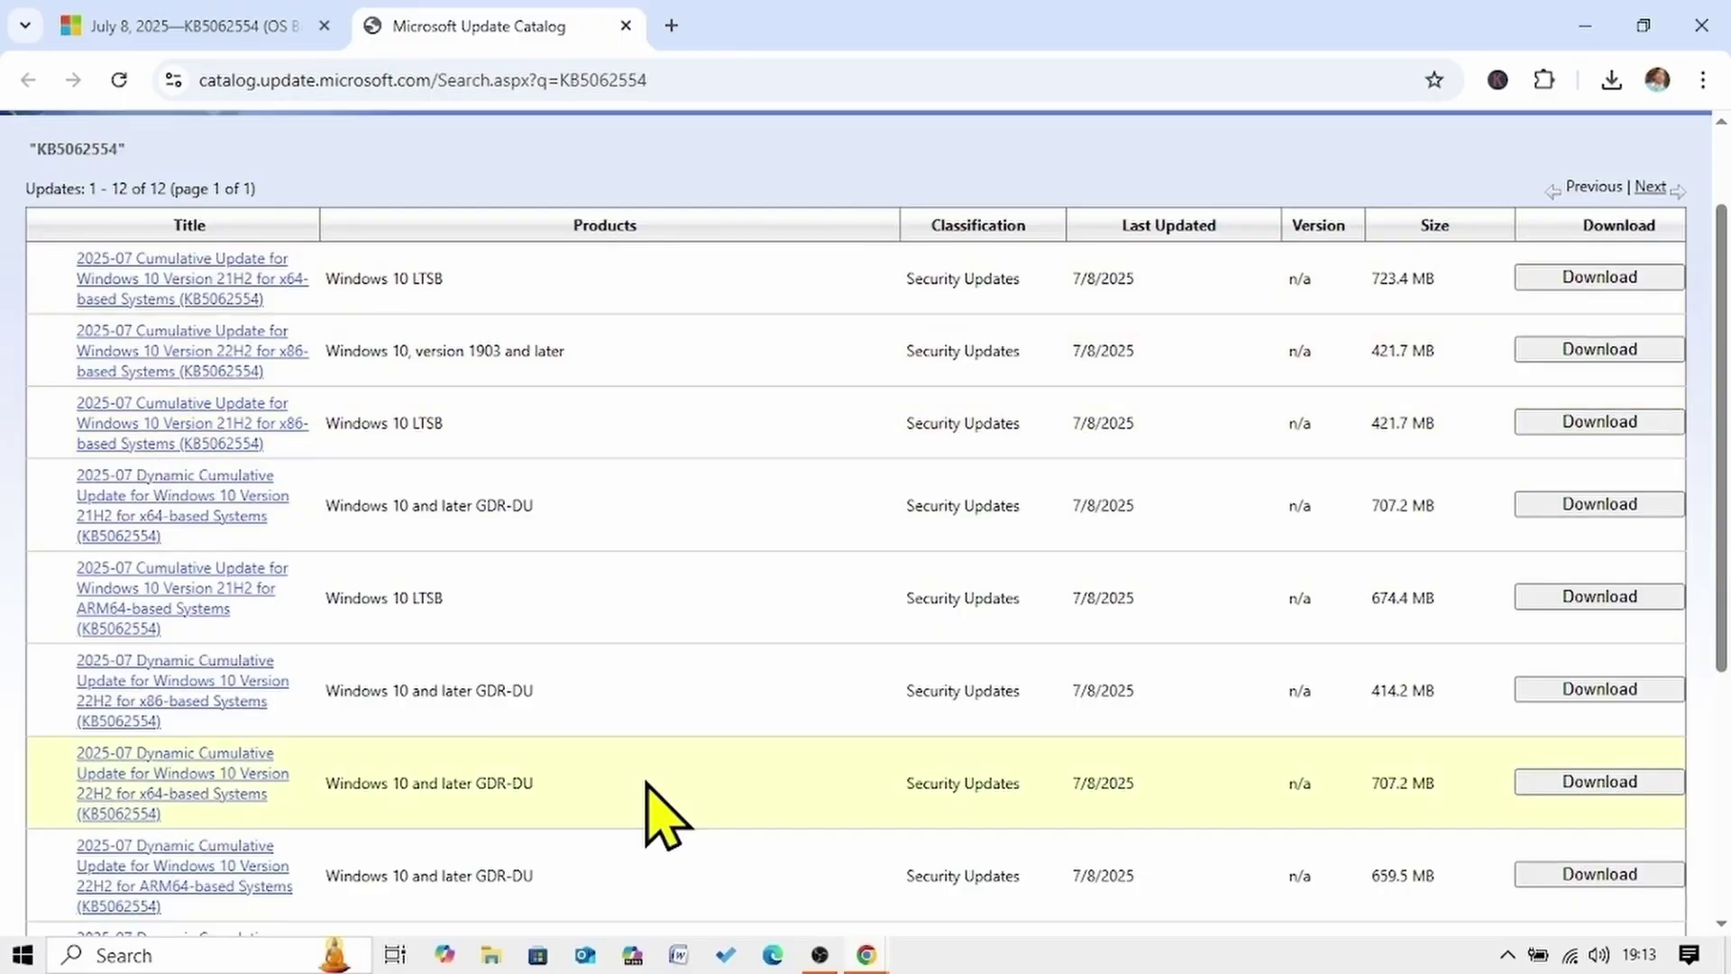
Open Windows Settings and dismiss the Windows 10 end of support banner
left_click(21, 956)
left_click(22, 956)
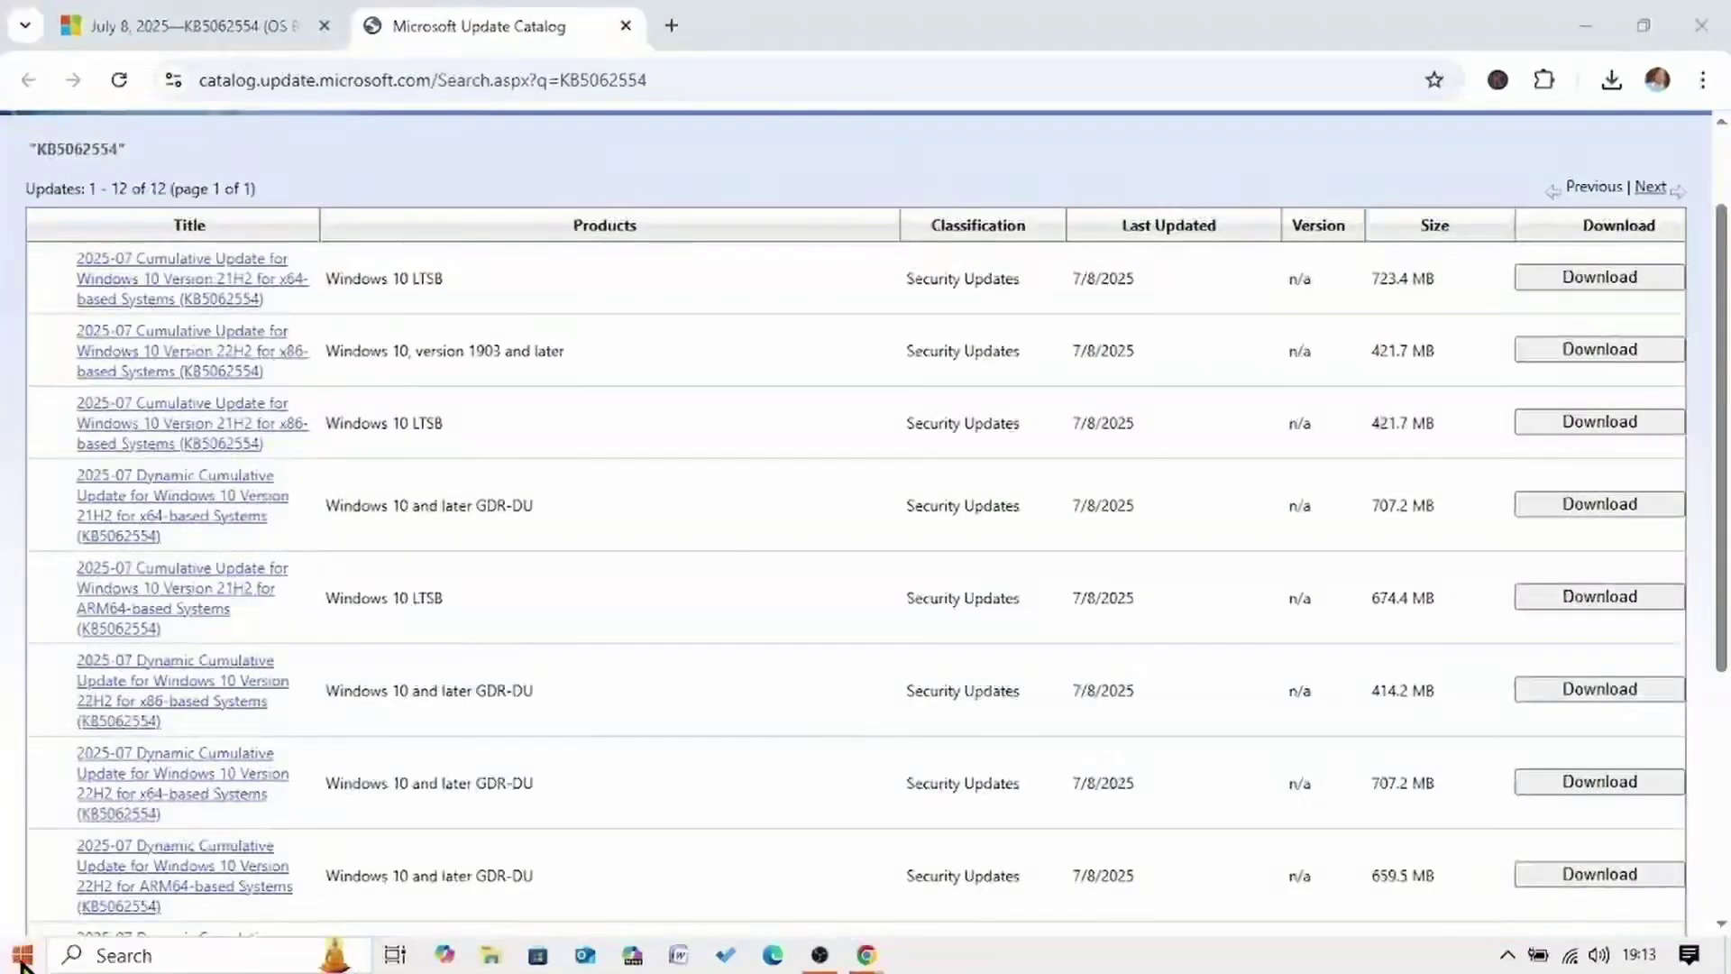
left_click(22, 957)
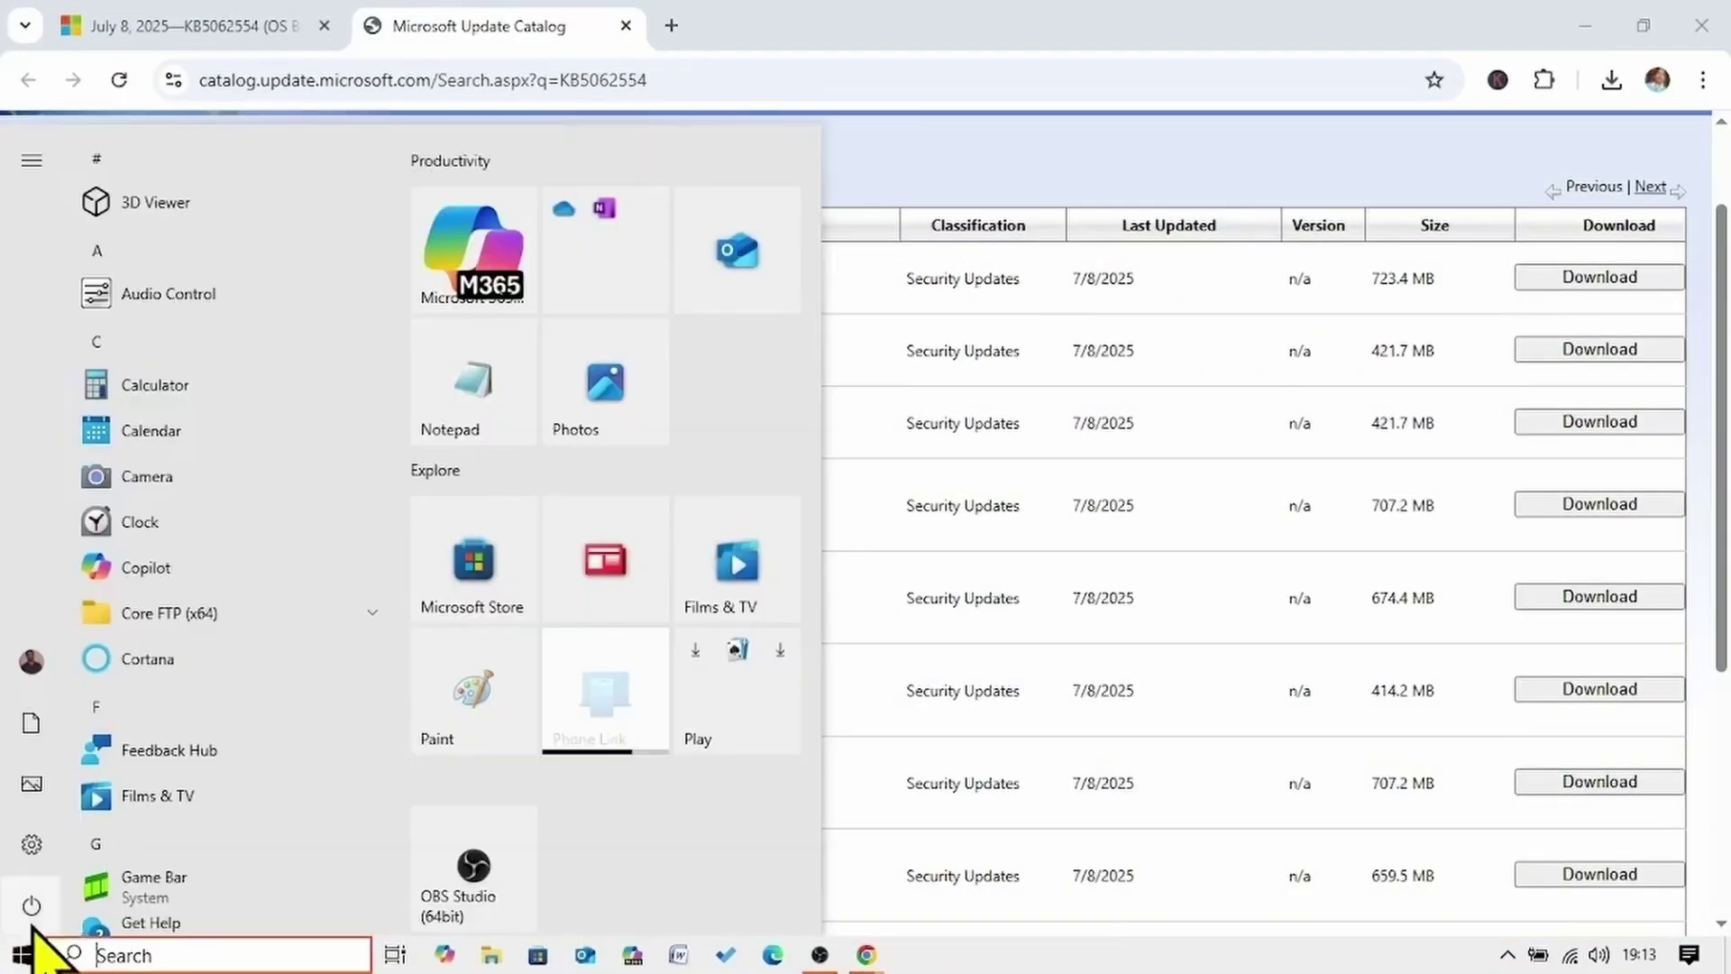
left_click(38, 848)
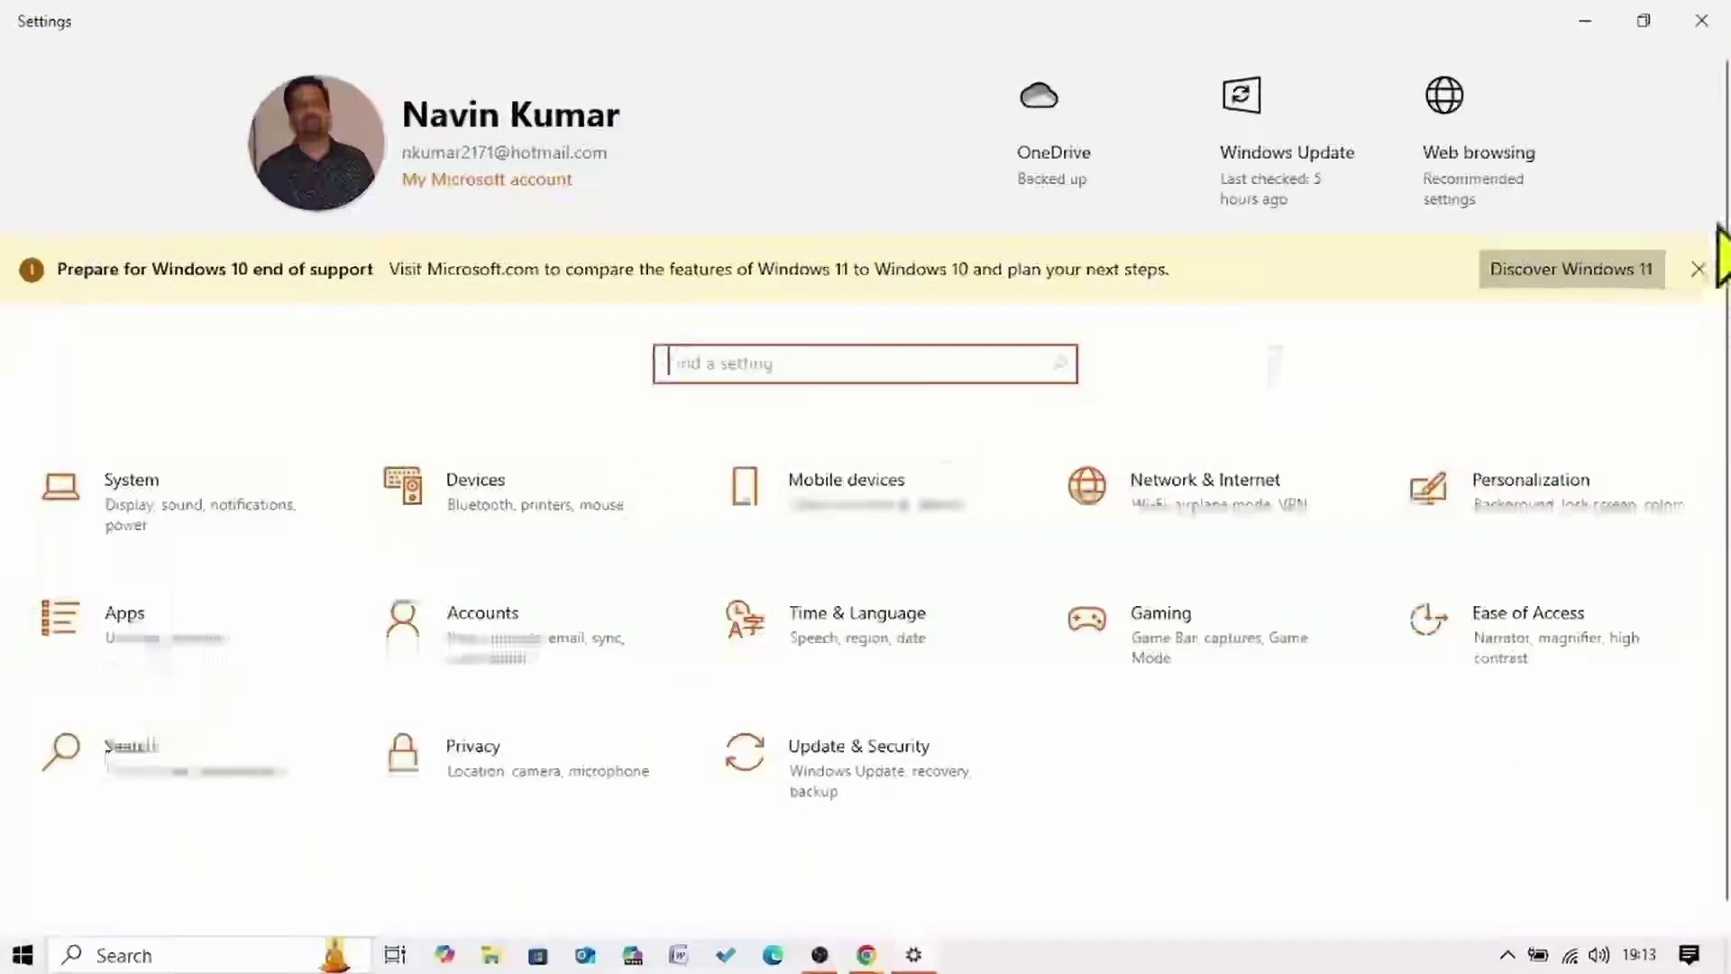
left_click(1698, 268)
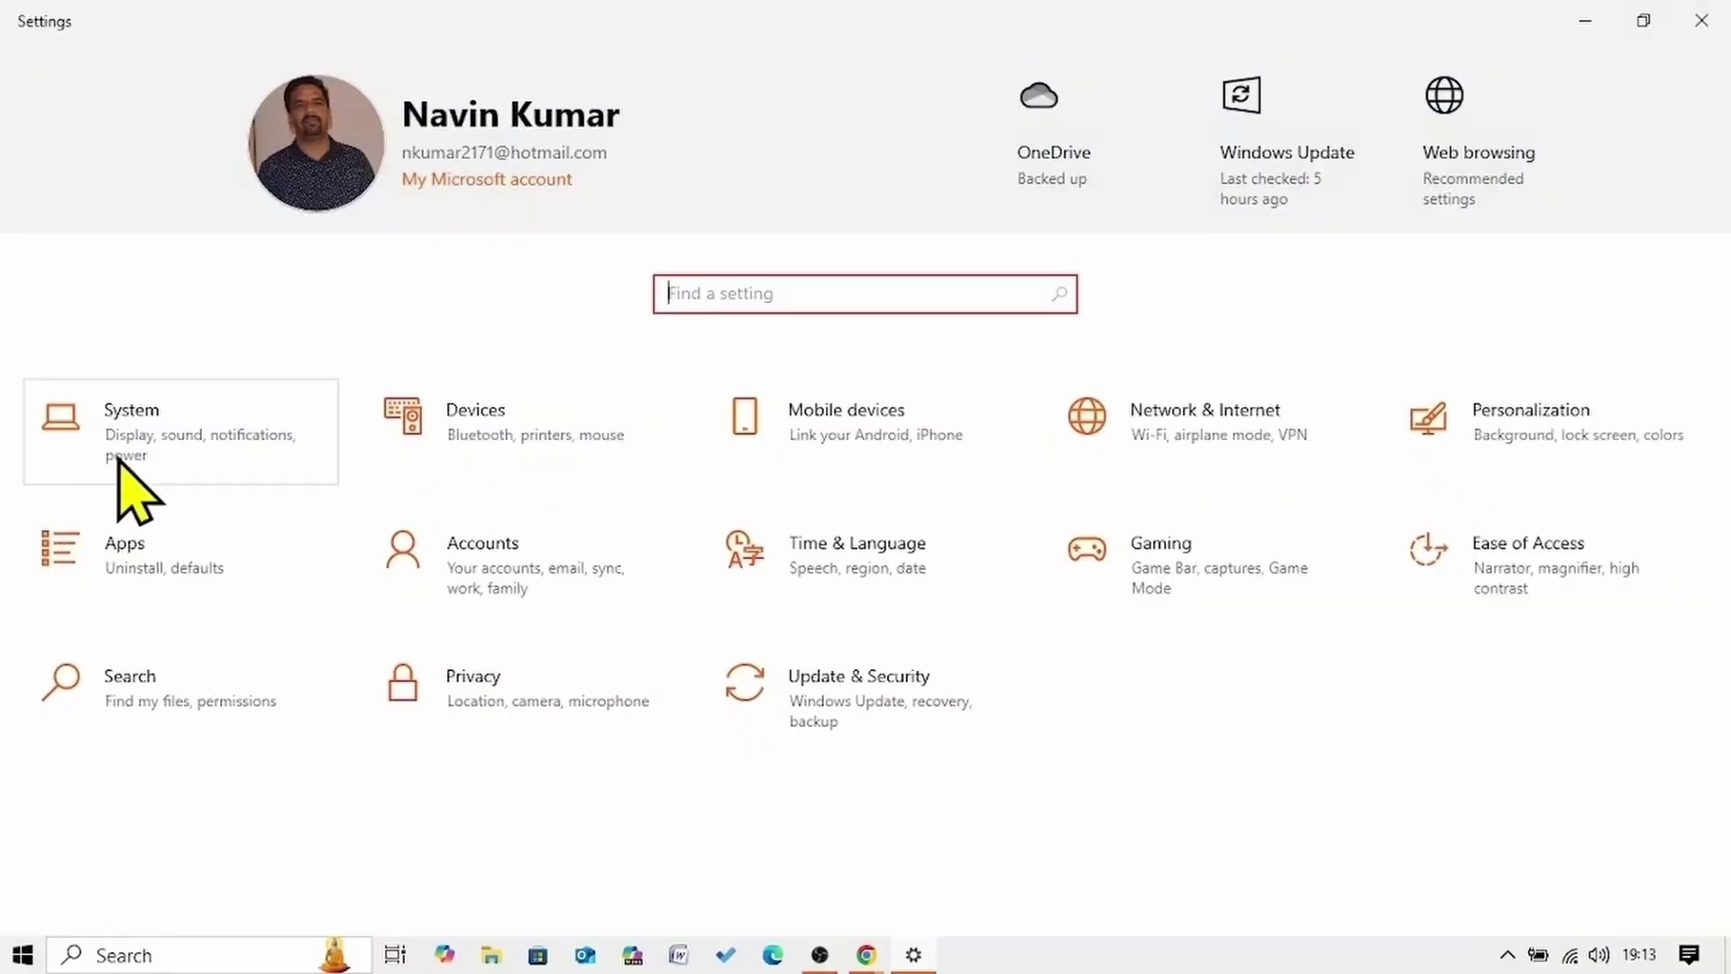
Open the System About page and check the system type in the device specifications
left_click(127, 428)
scroll(132, 424, "down", 1)
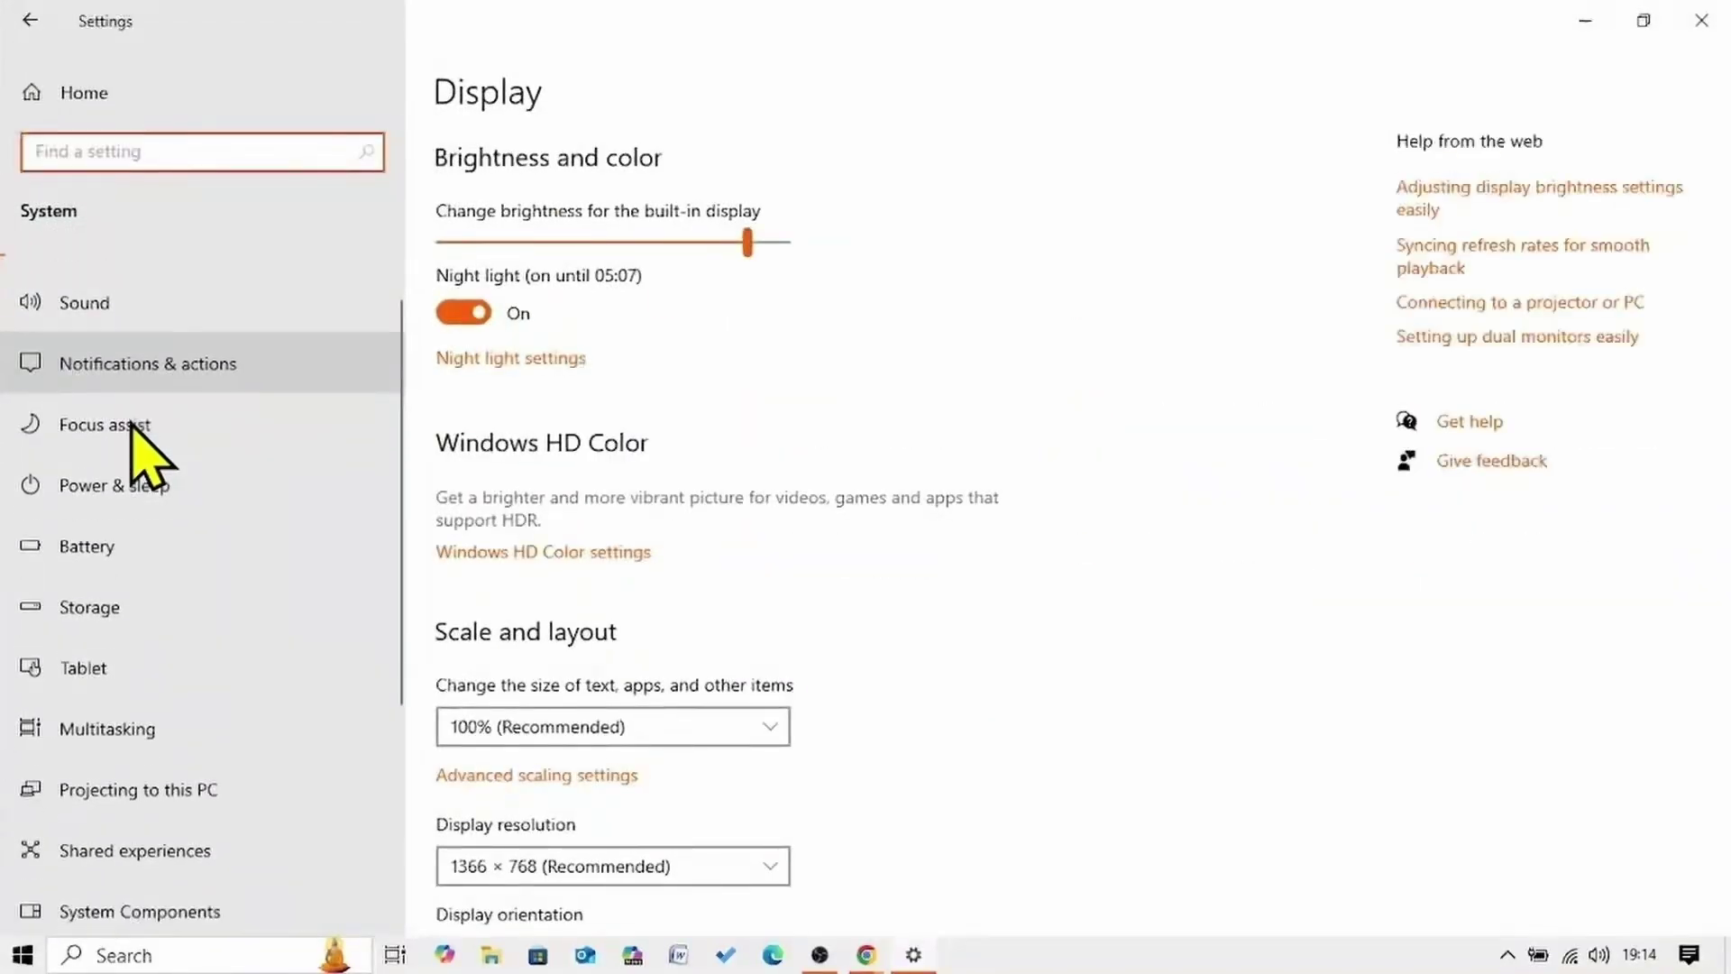
scroll(136, 433, "down", 3)
left_click(100, 812)
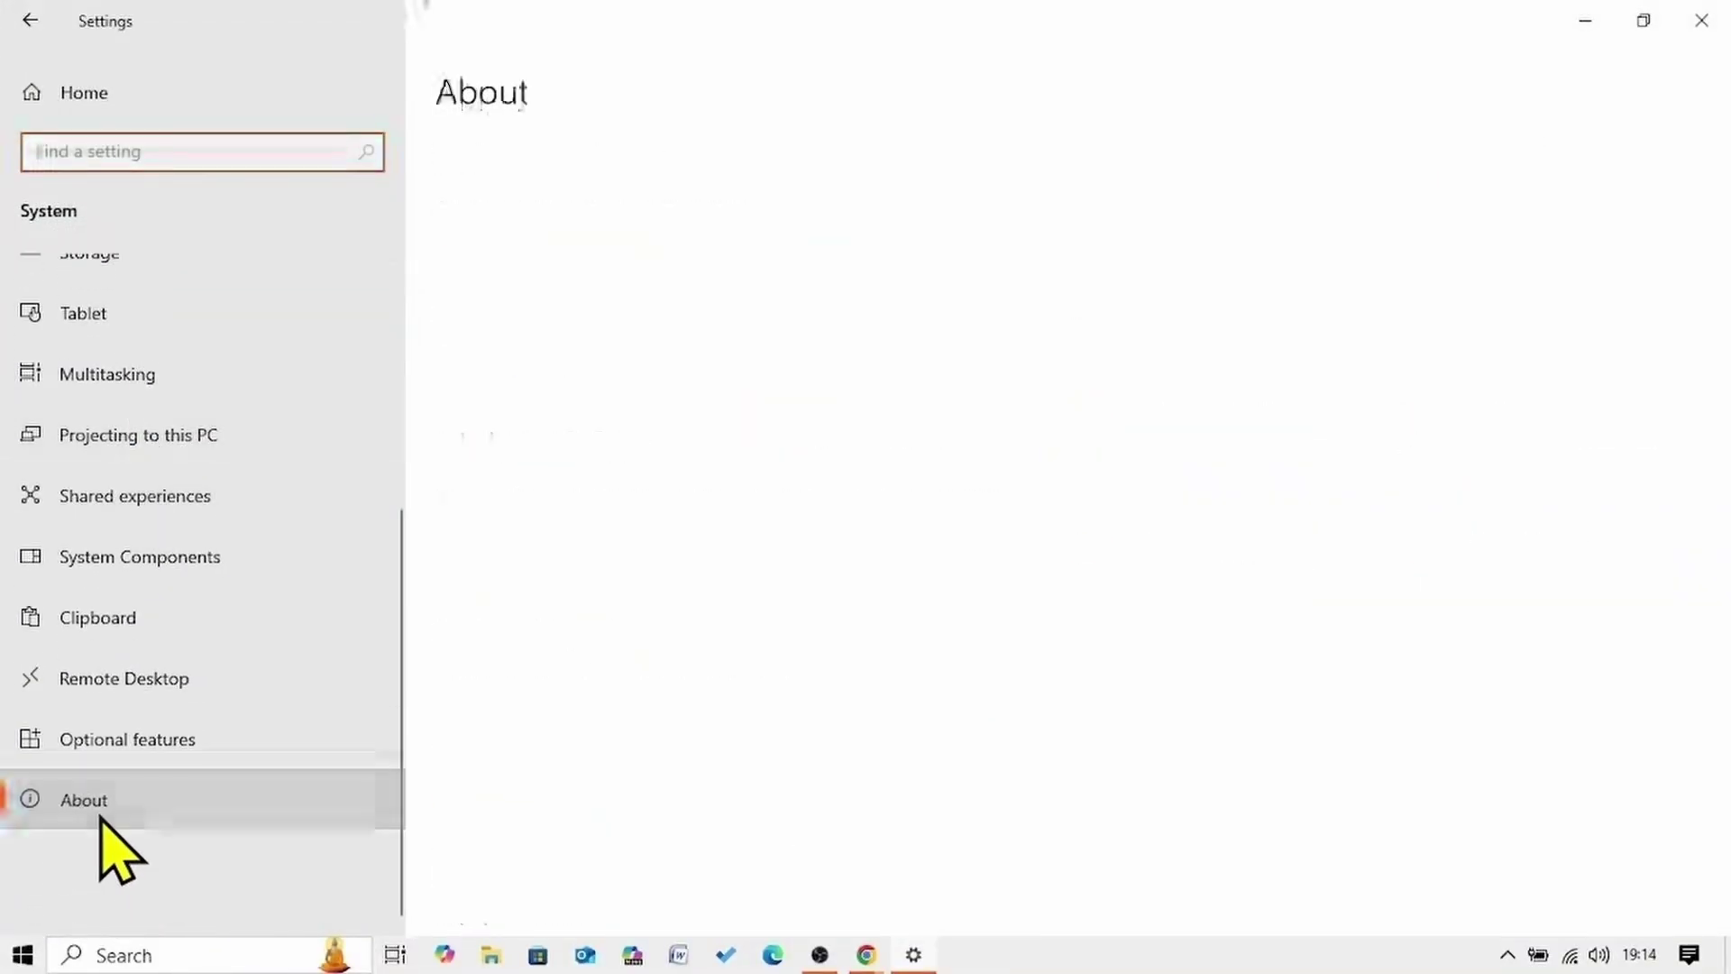
scroll(622, 703, "down", 3)
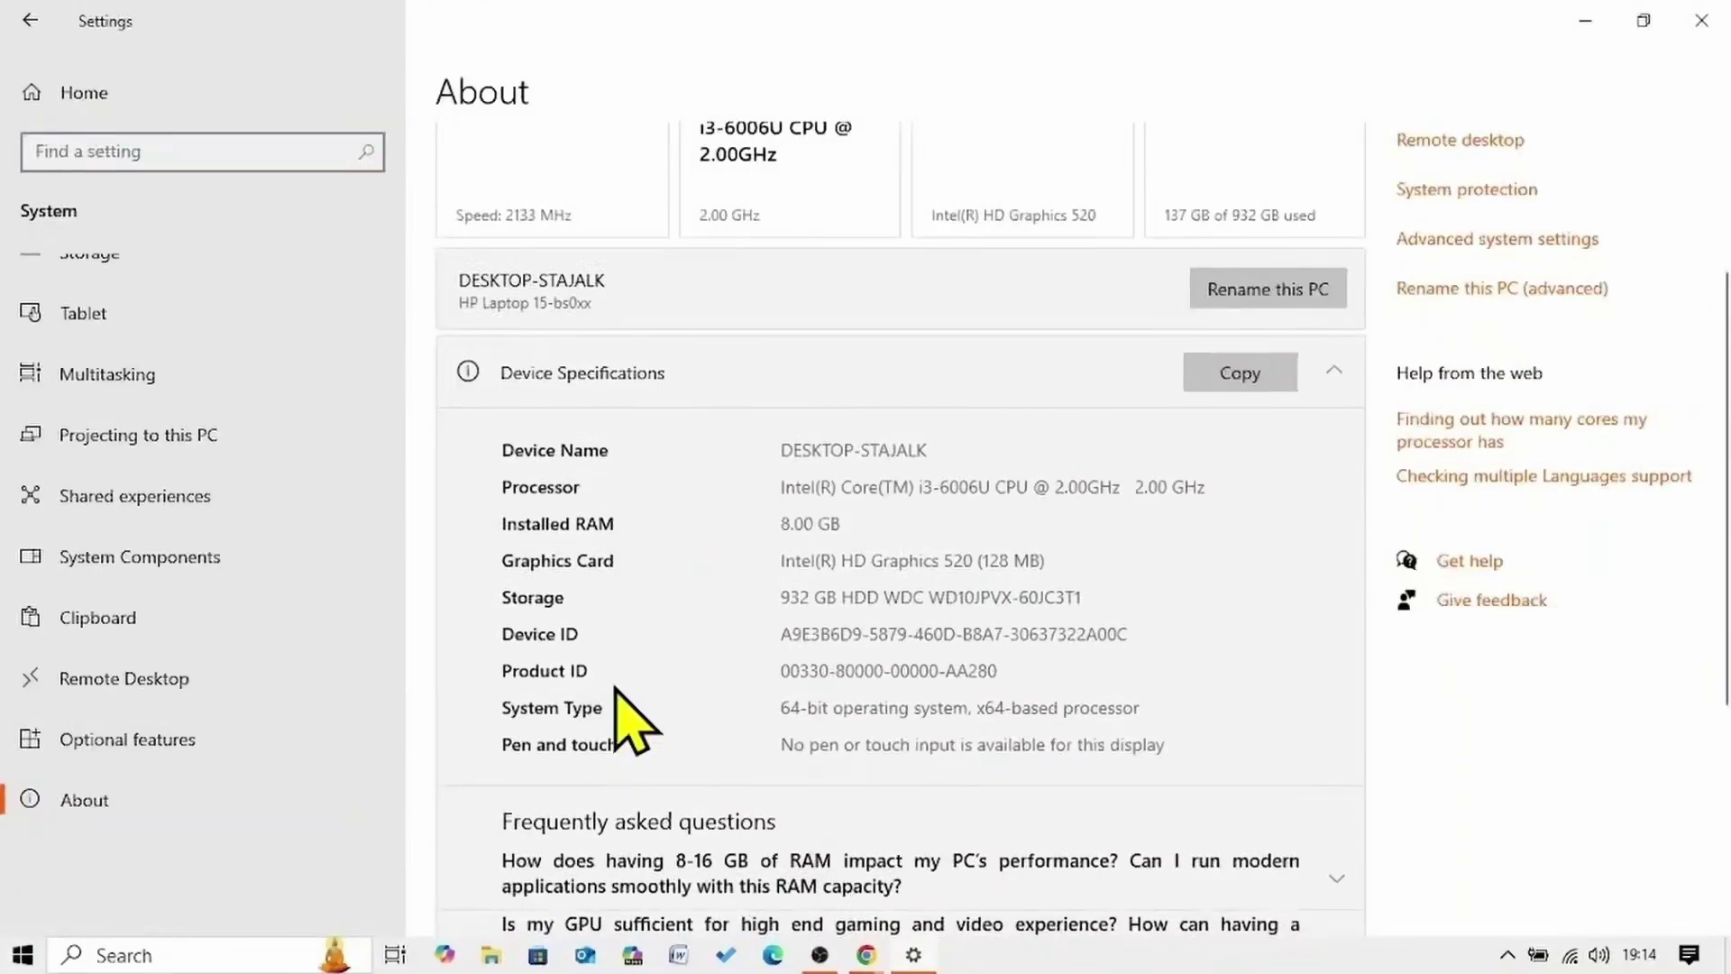
scroll(631, 721, "down", 2)
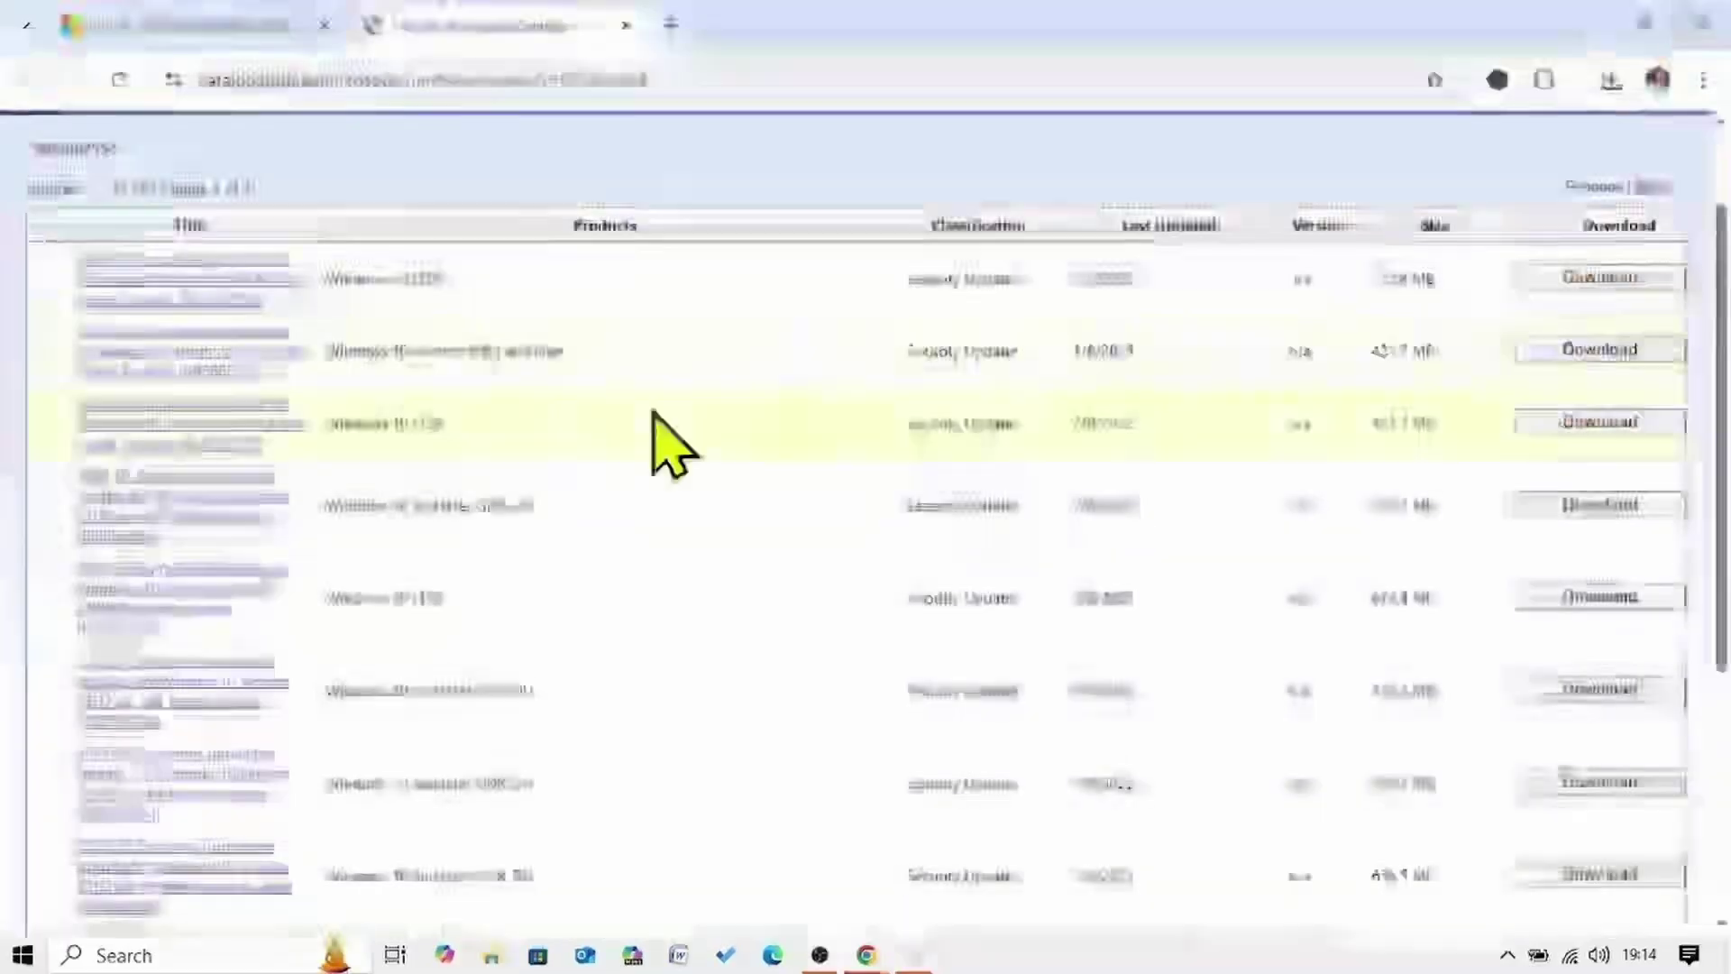
Download the .msu file of the 2025-07 Cumulative Update for Windows 10 Version 22H2 for x64-based Systems (KB5062554) from the catalog
scroll(289, 541, "down", 20)
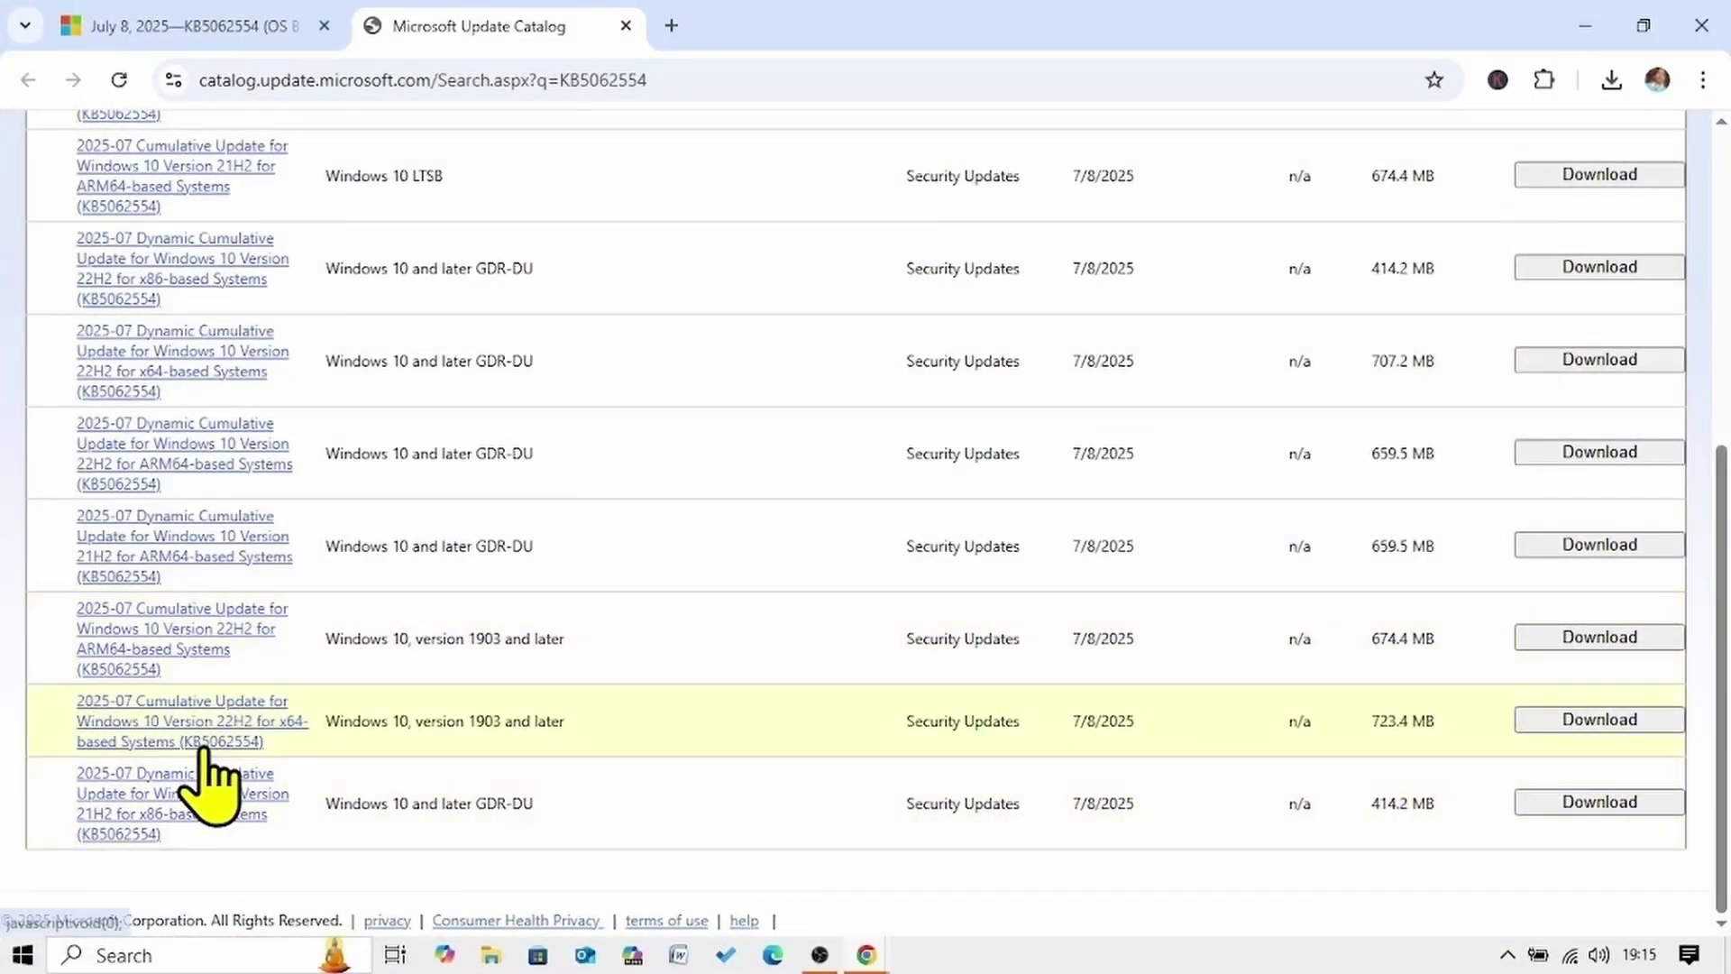
left_click(1605, 721)
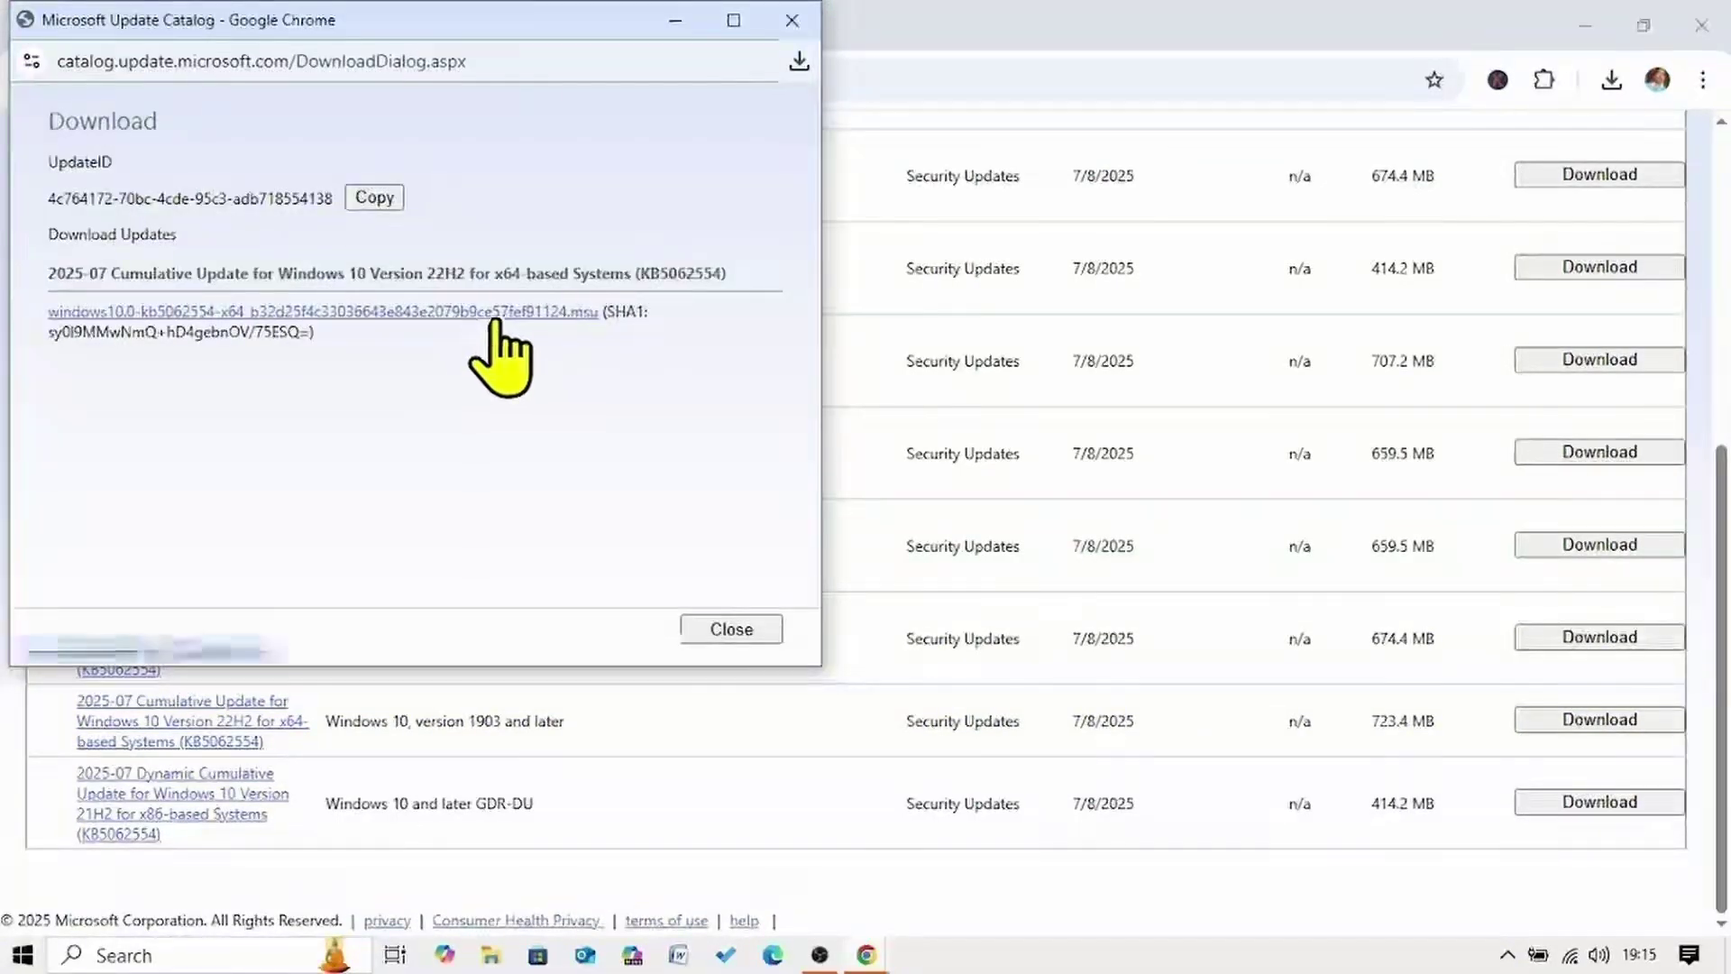
left_click(497, 316)
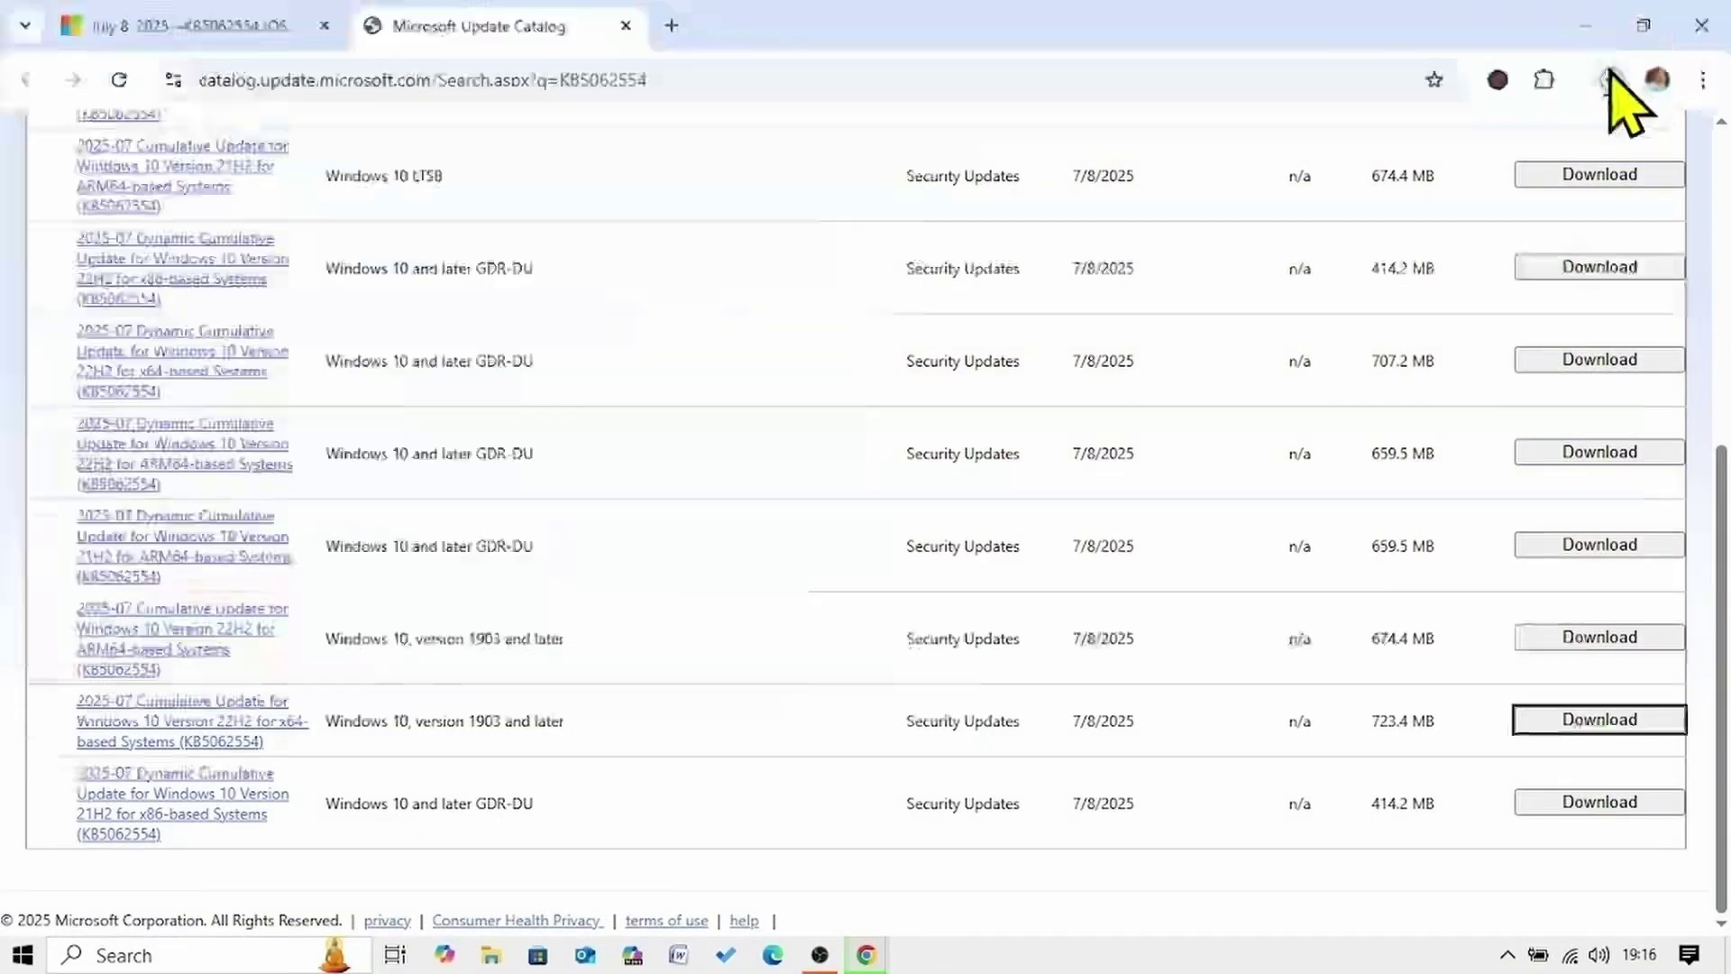
Launch the downloaded KB5062554 .msu file, closing the catalog's download window, and agree to install the update
left_click(1612, 79)
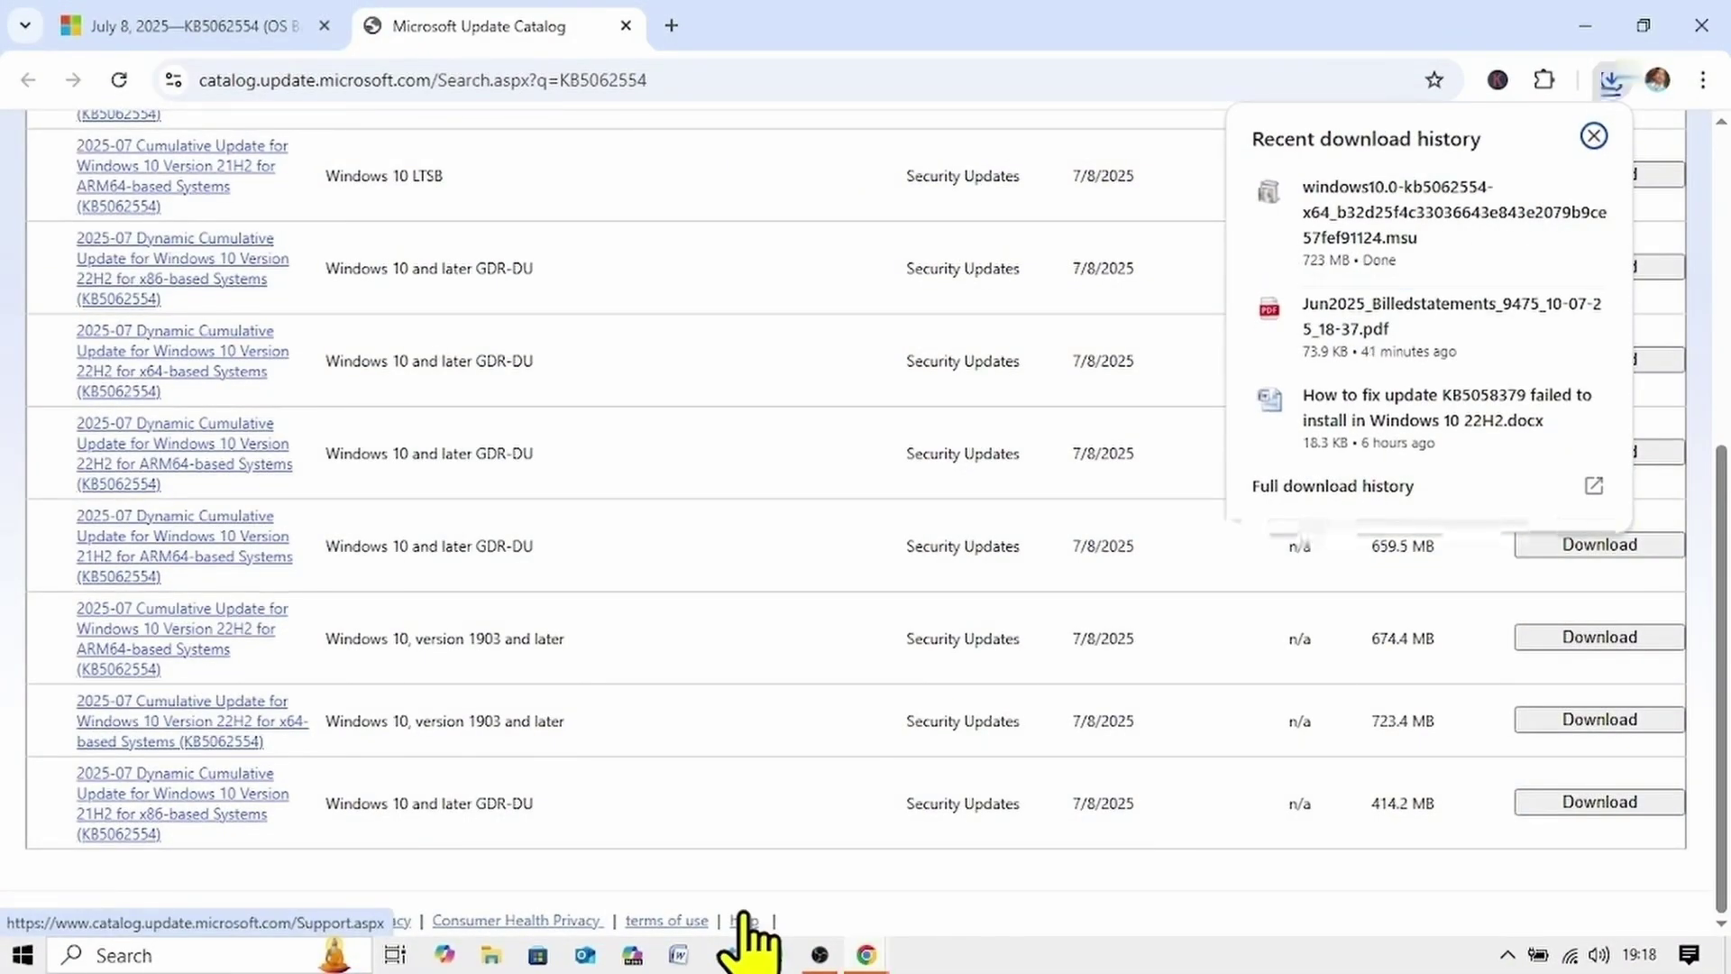
mouse_move(1425, 271)
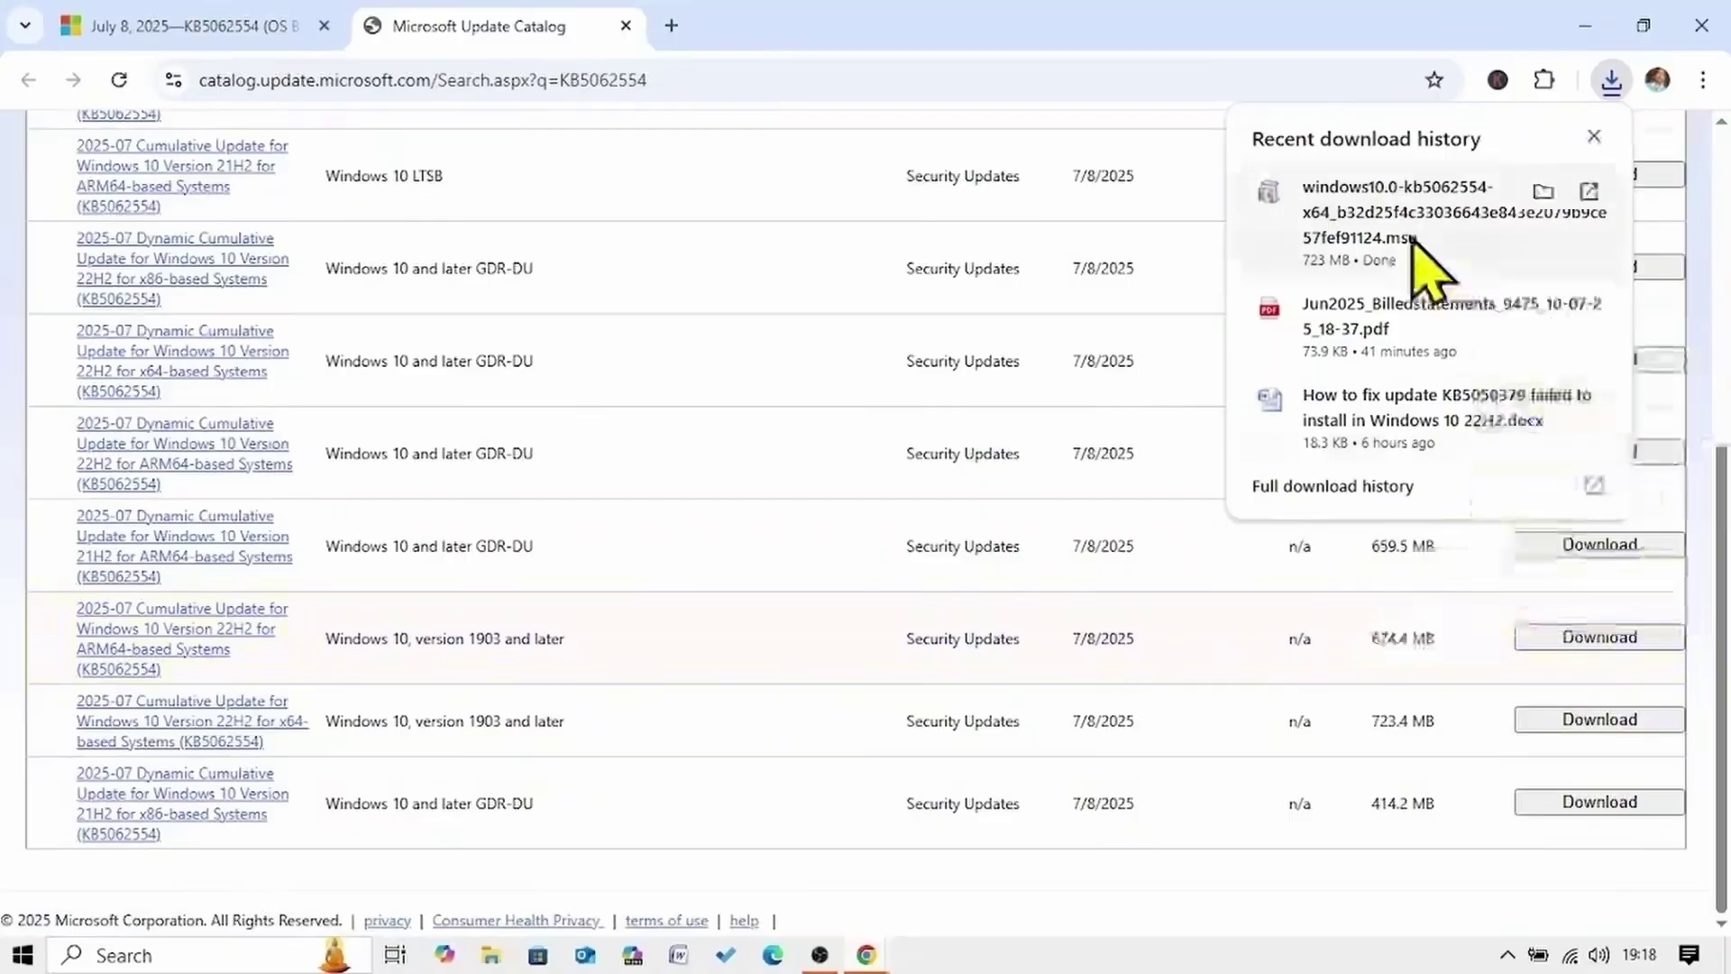
left_click(1406, 239)
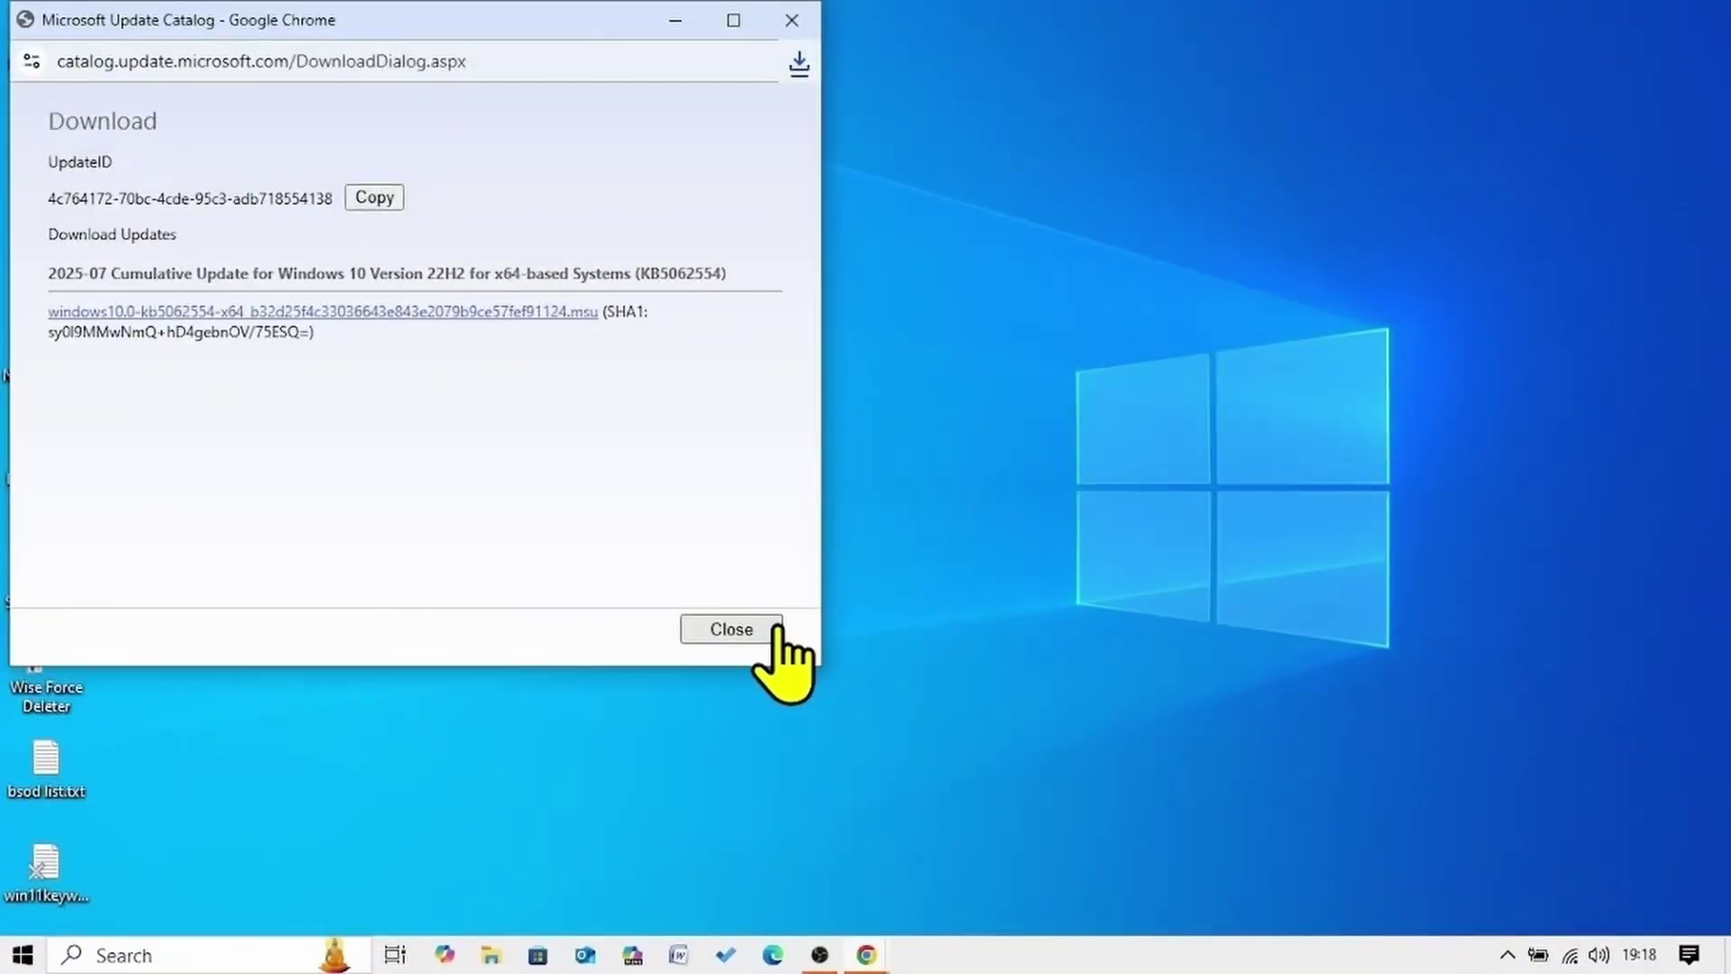
left_click(768, 630)
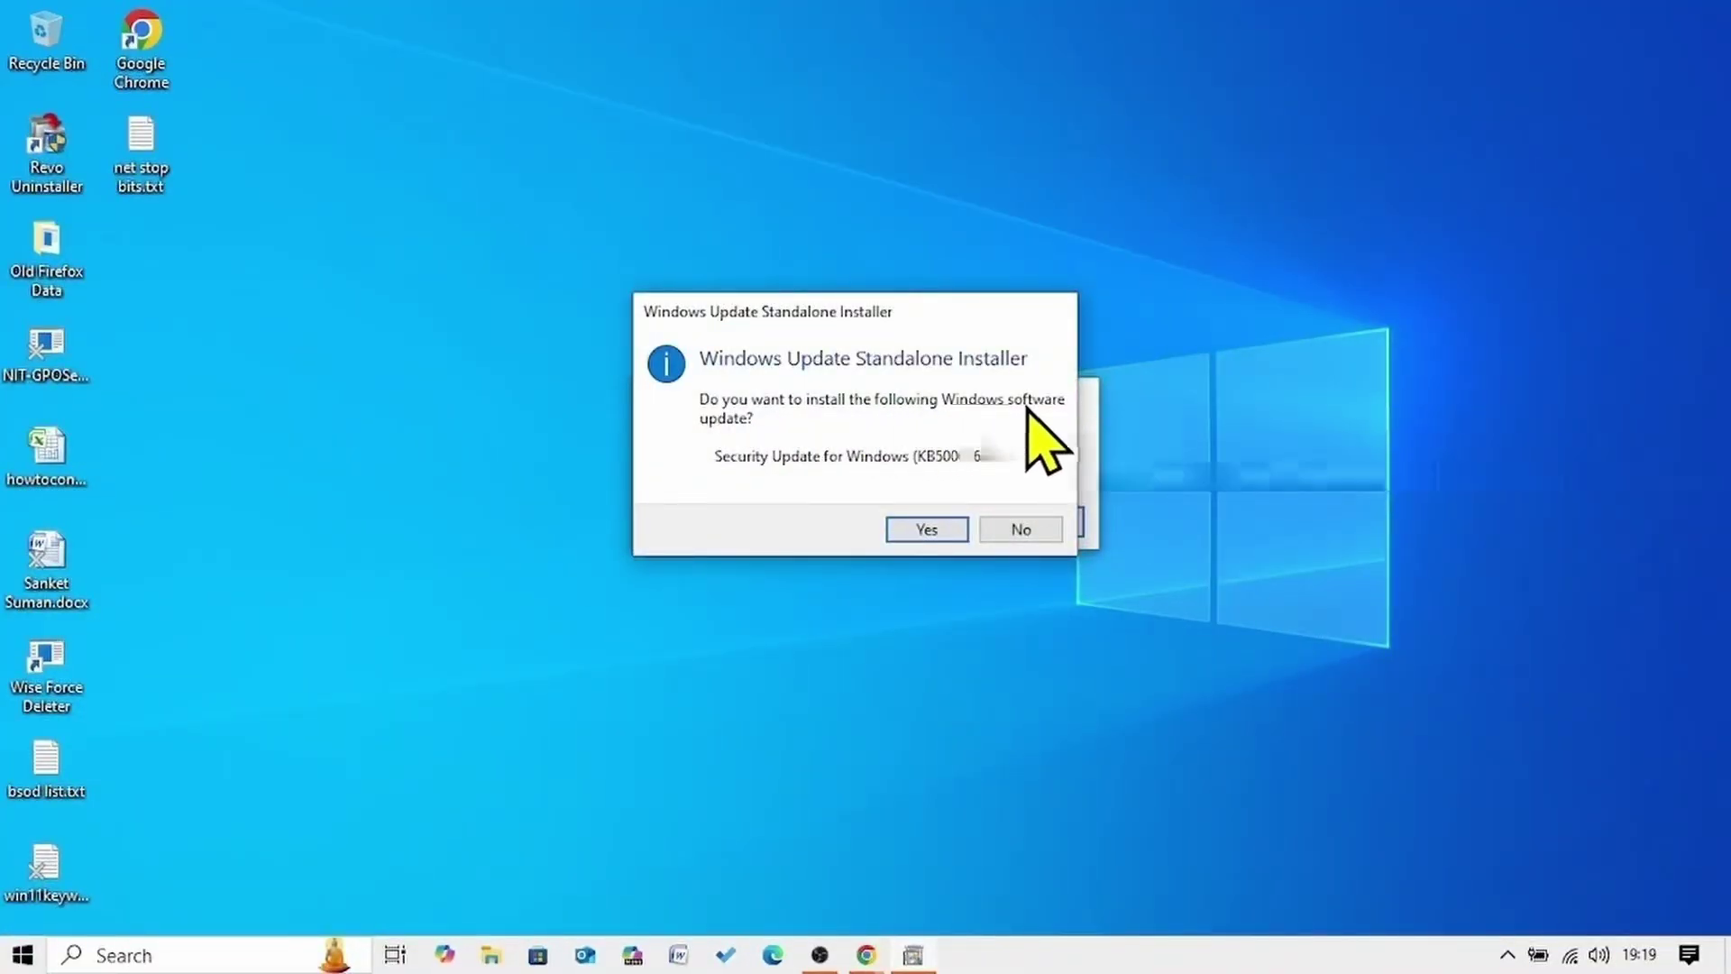
left_click(903, 527)
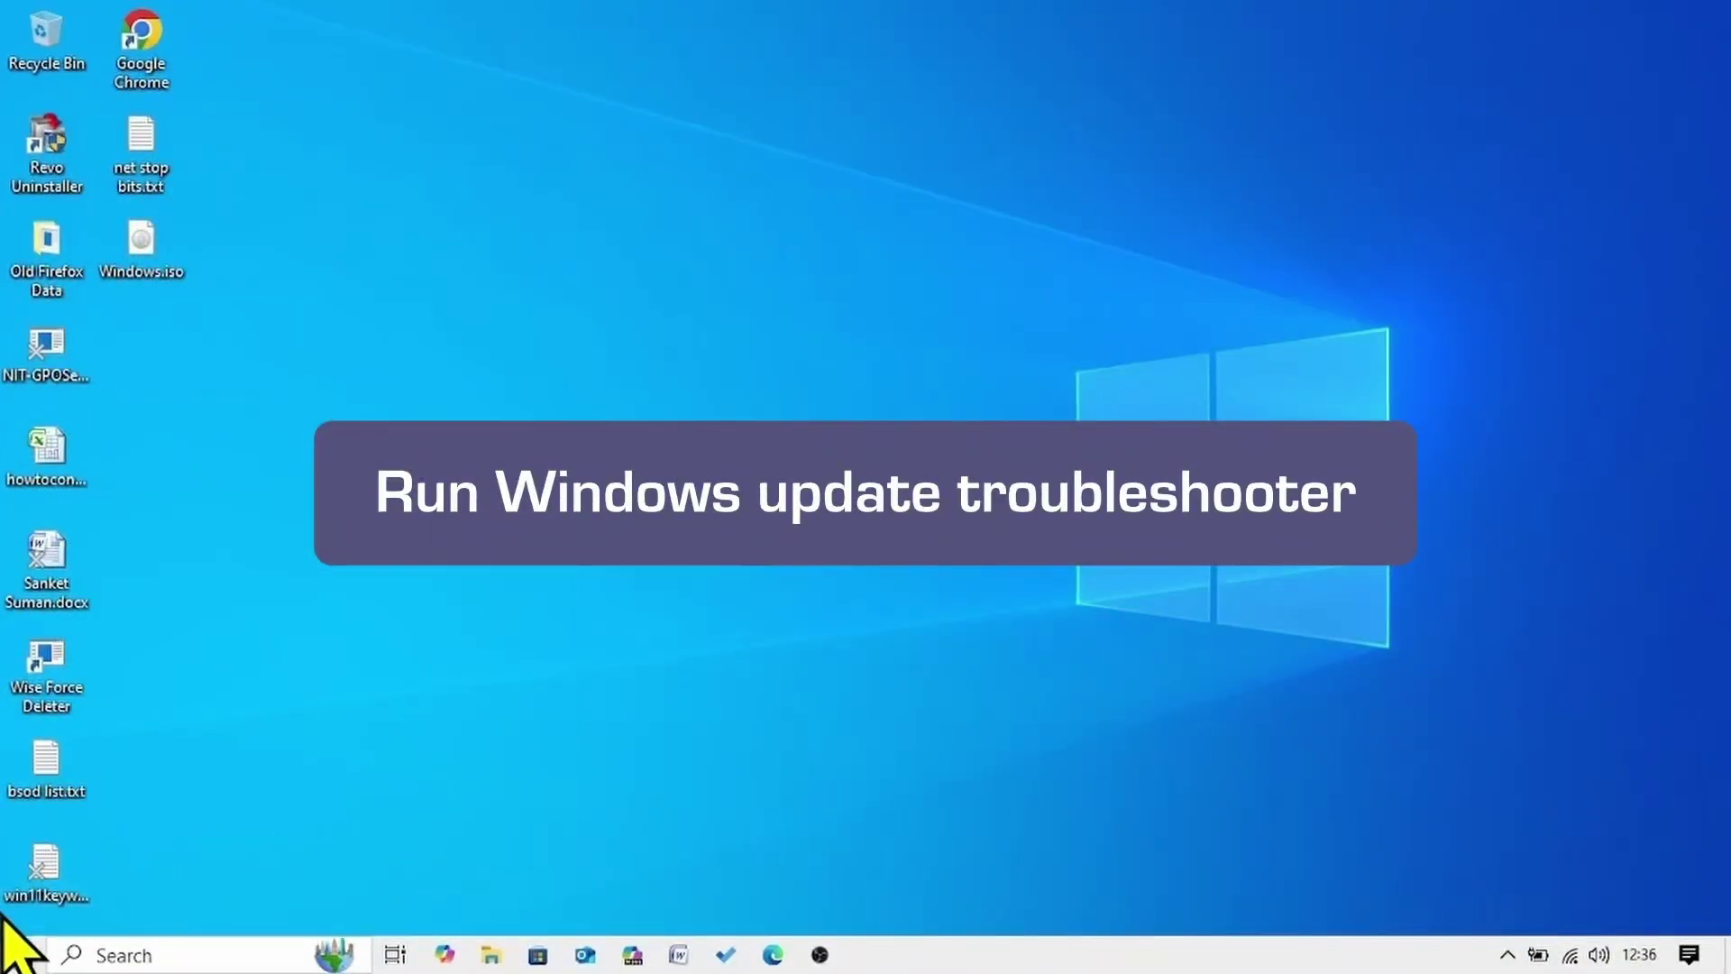
Open the Additional troubleshooters page in the Update & Security settings
left_click(13, 961)
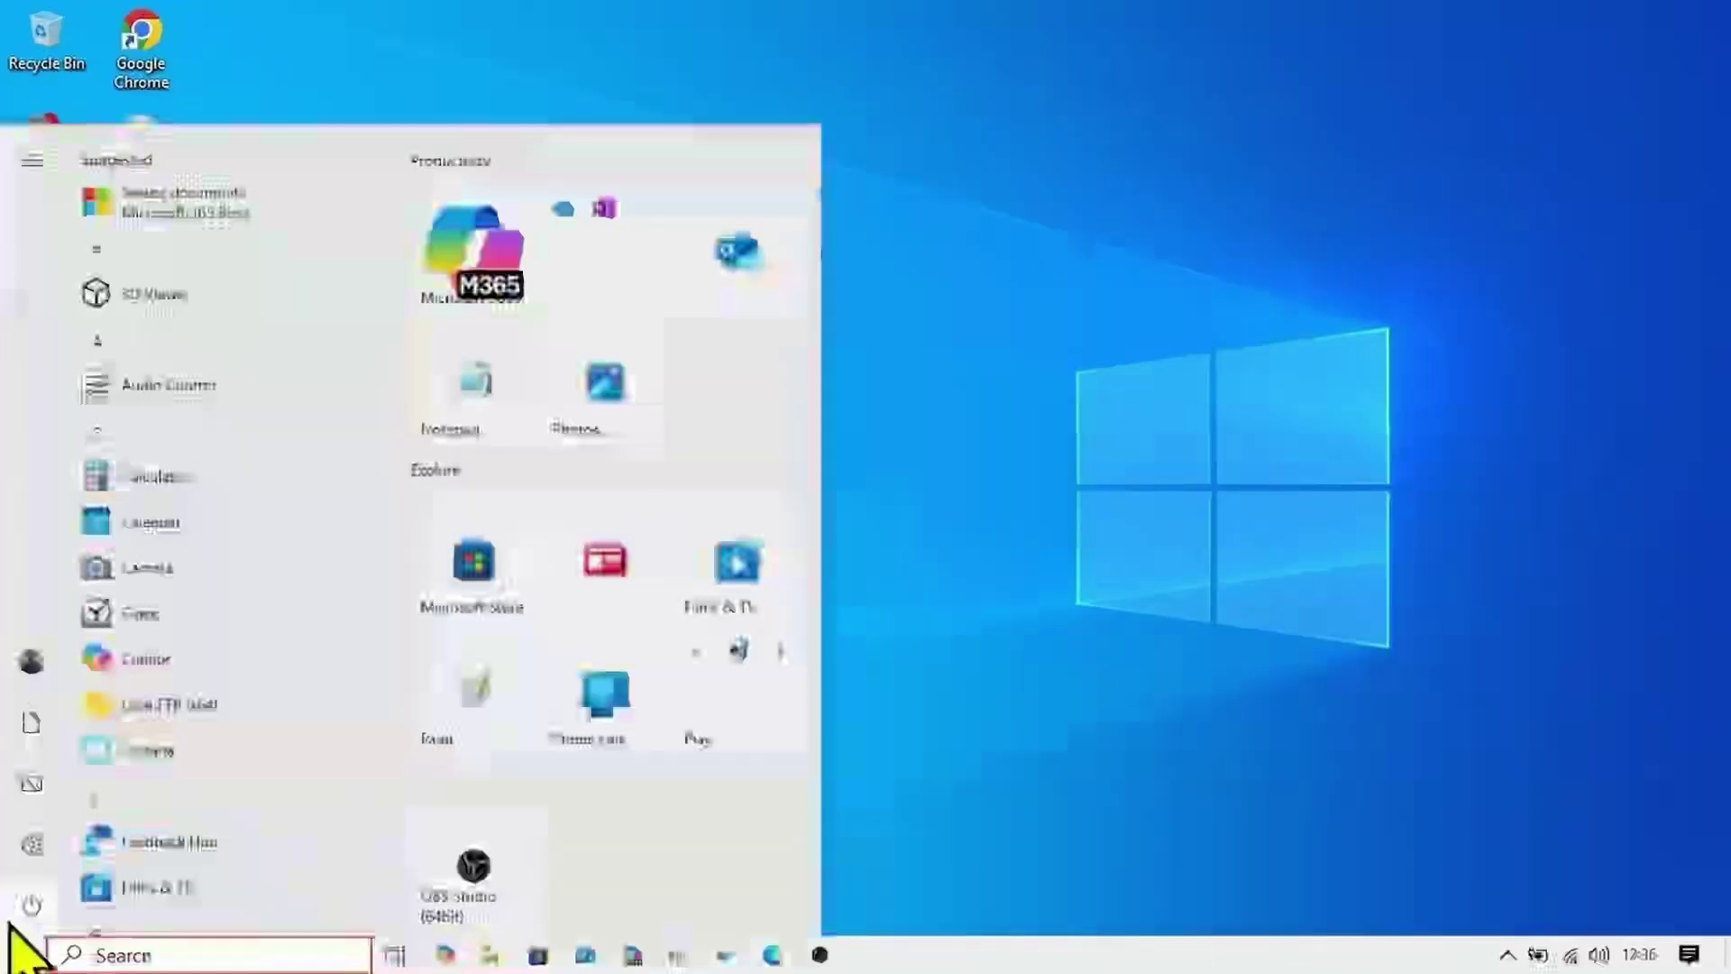
left_click(27, 852)
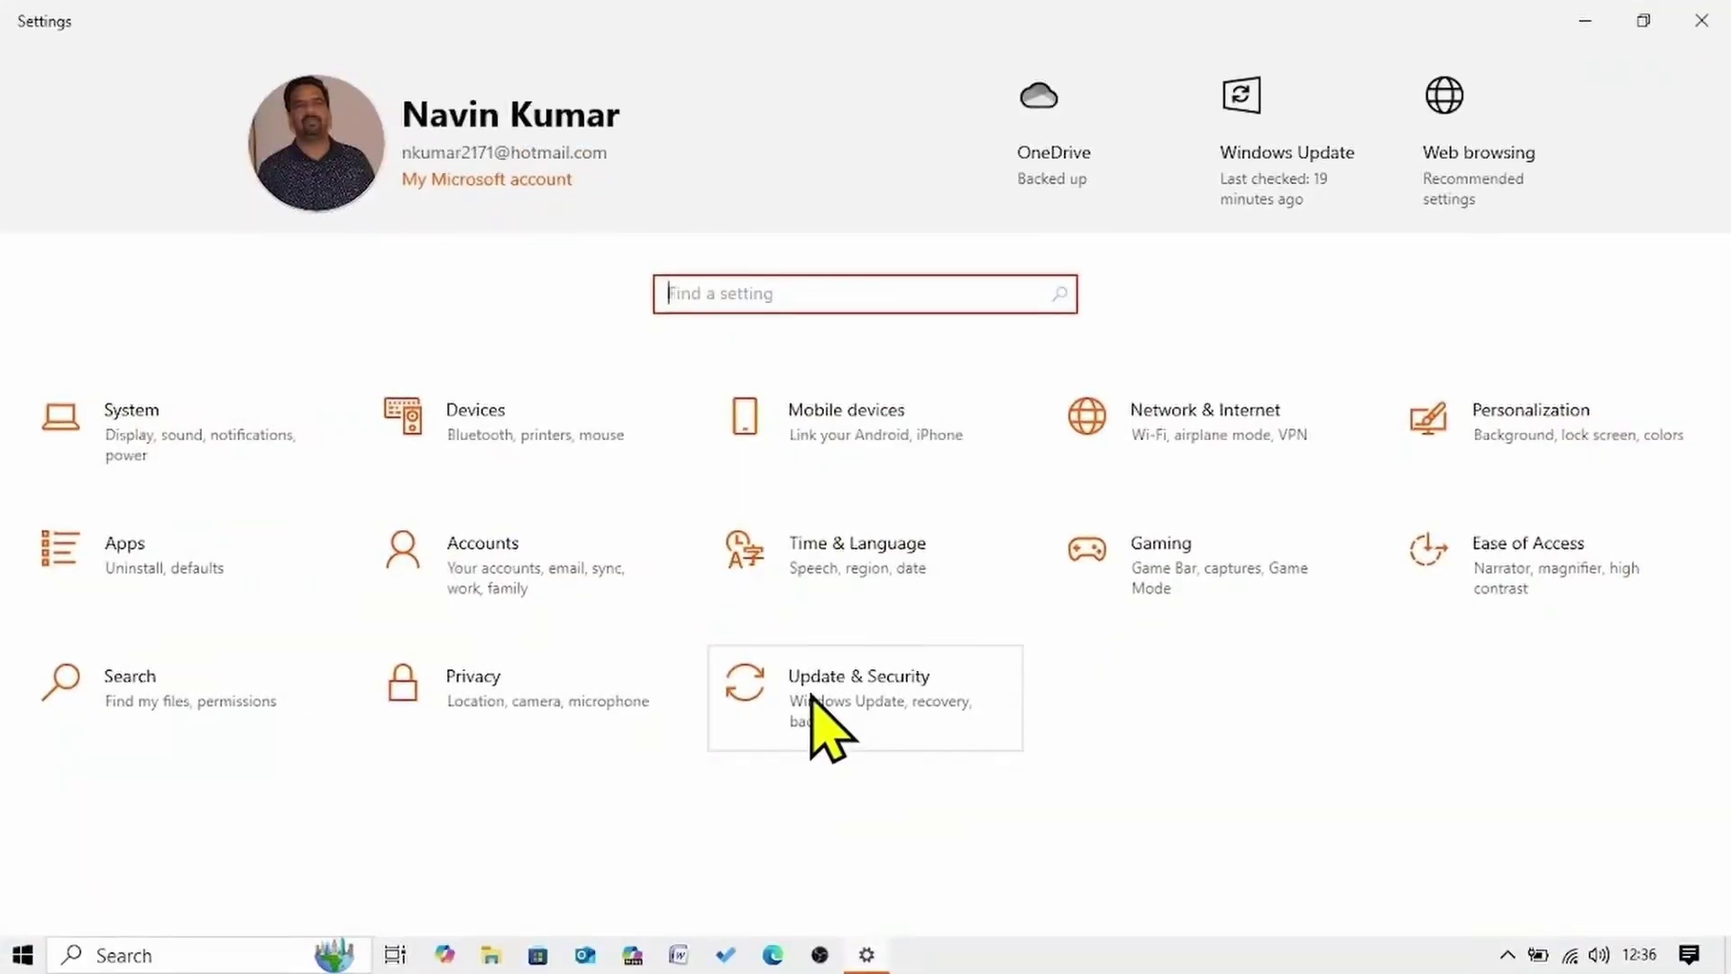
left_click(727, 701)
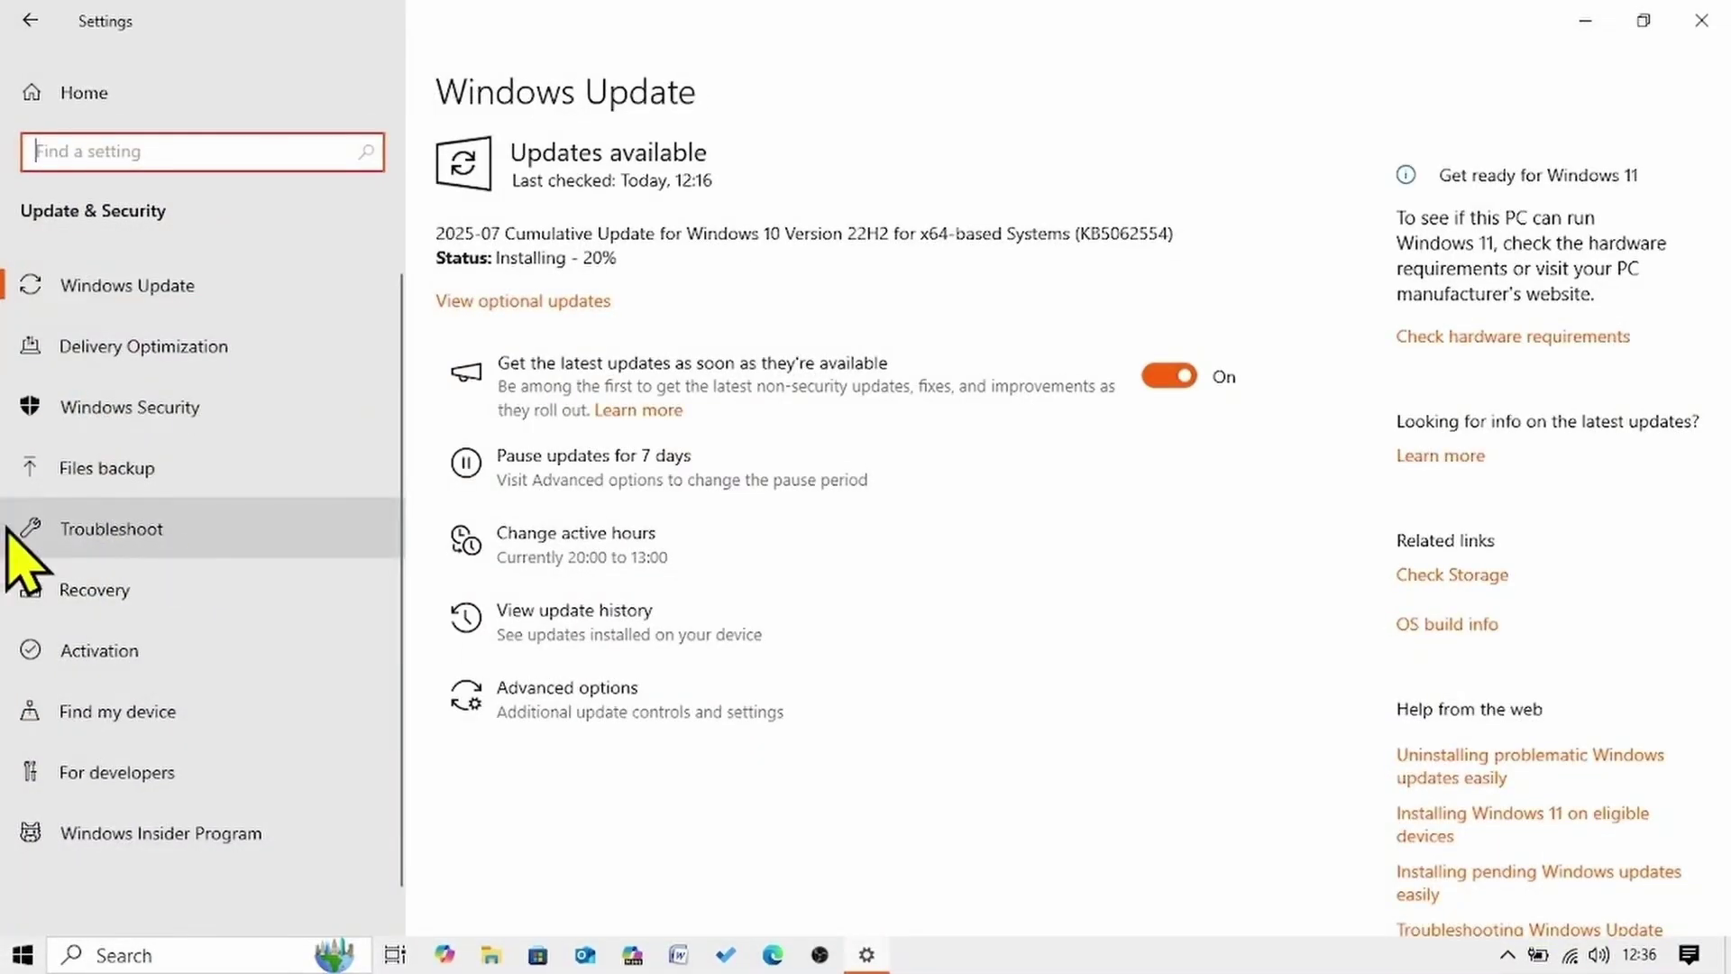
left_click(290, 552)
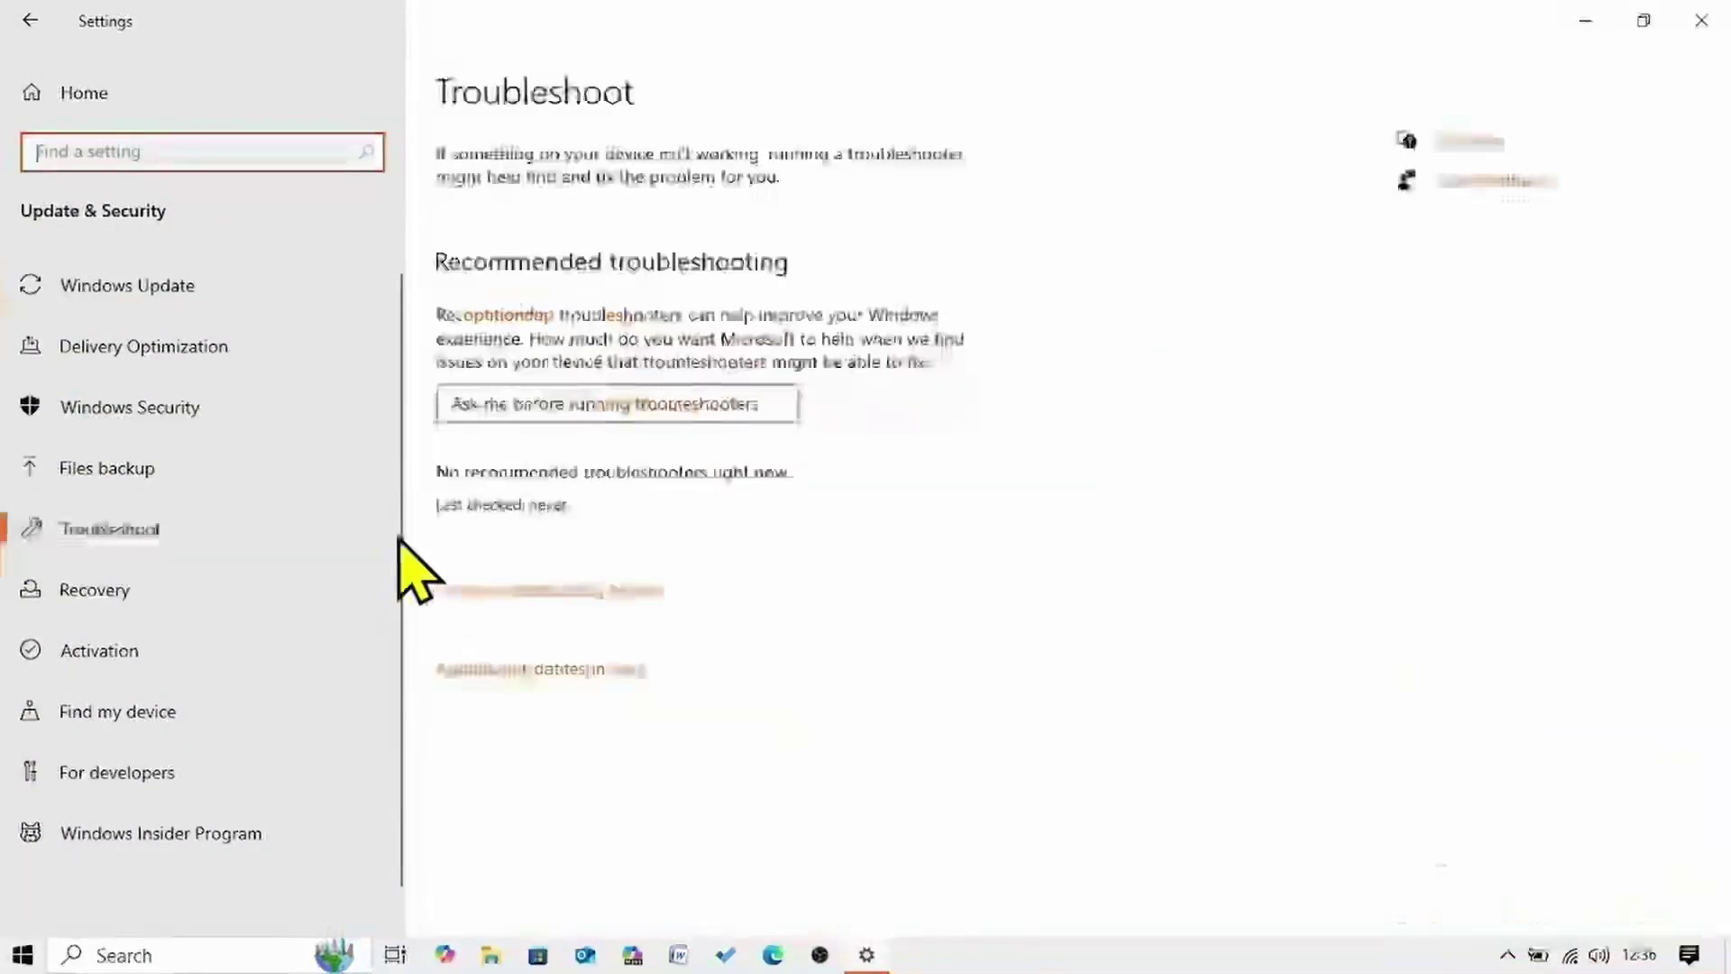
left_click(555, 669)
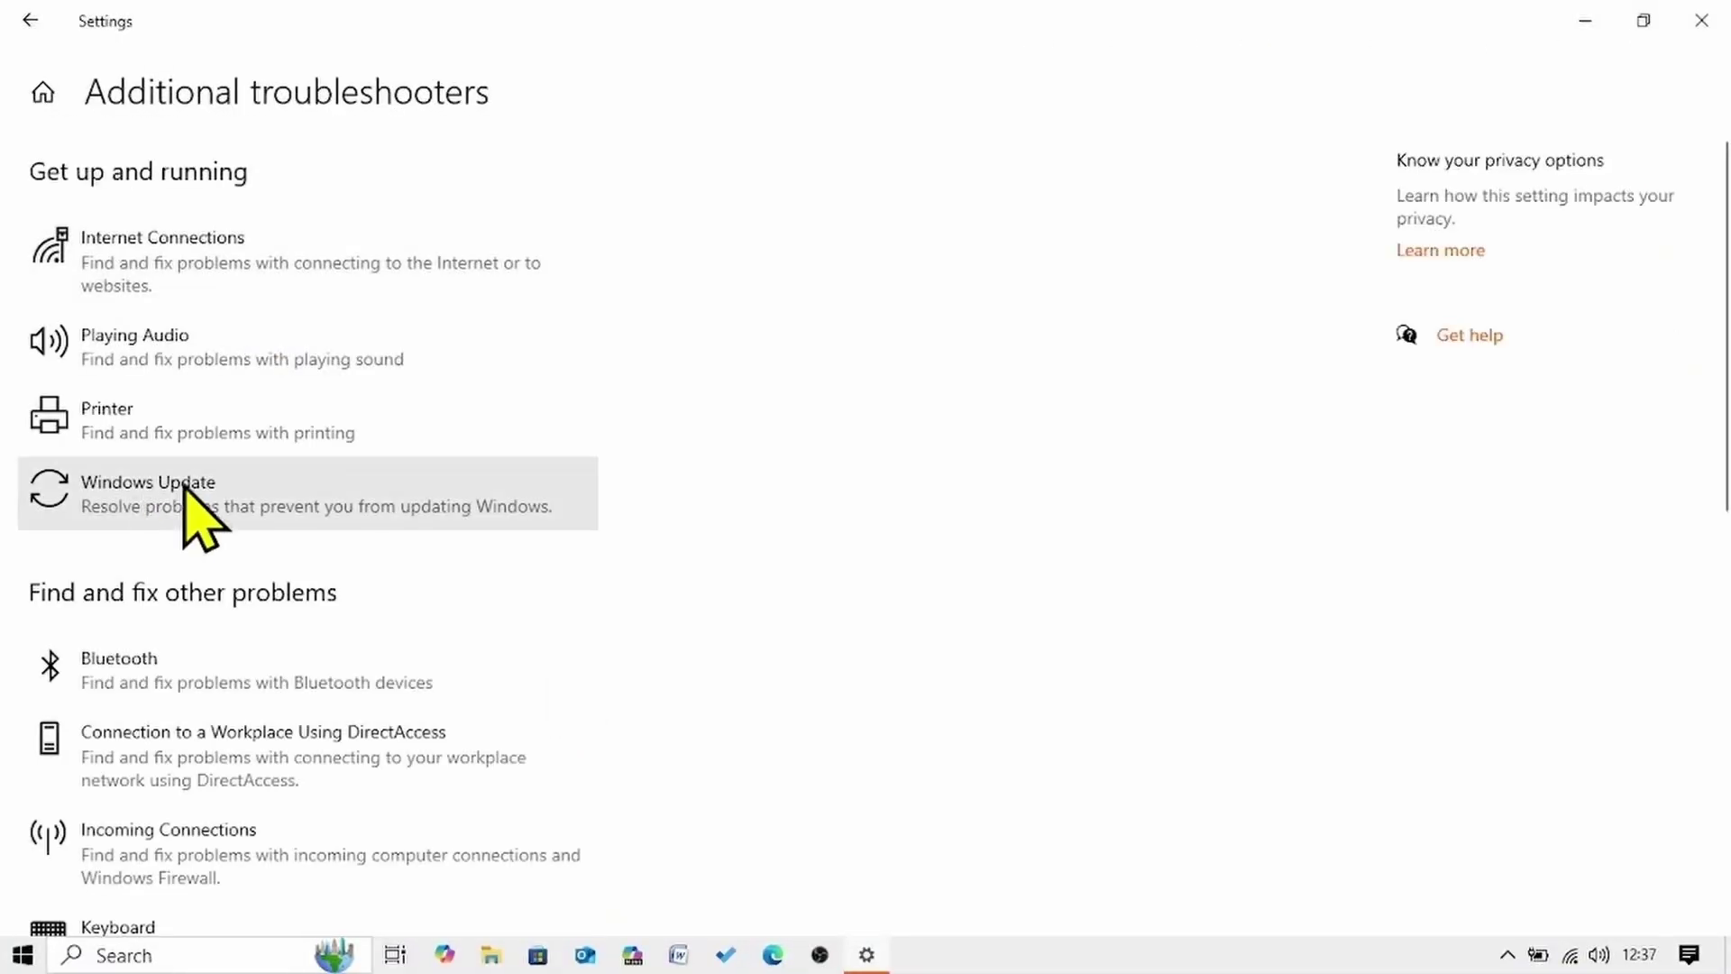
Run the Windows Update troubleshooter through to its end, close it and return to the Windows Update page
left_click(242, 509)
left_click(239, 510)
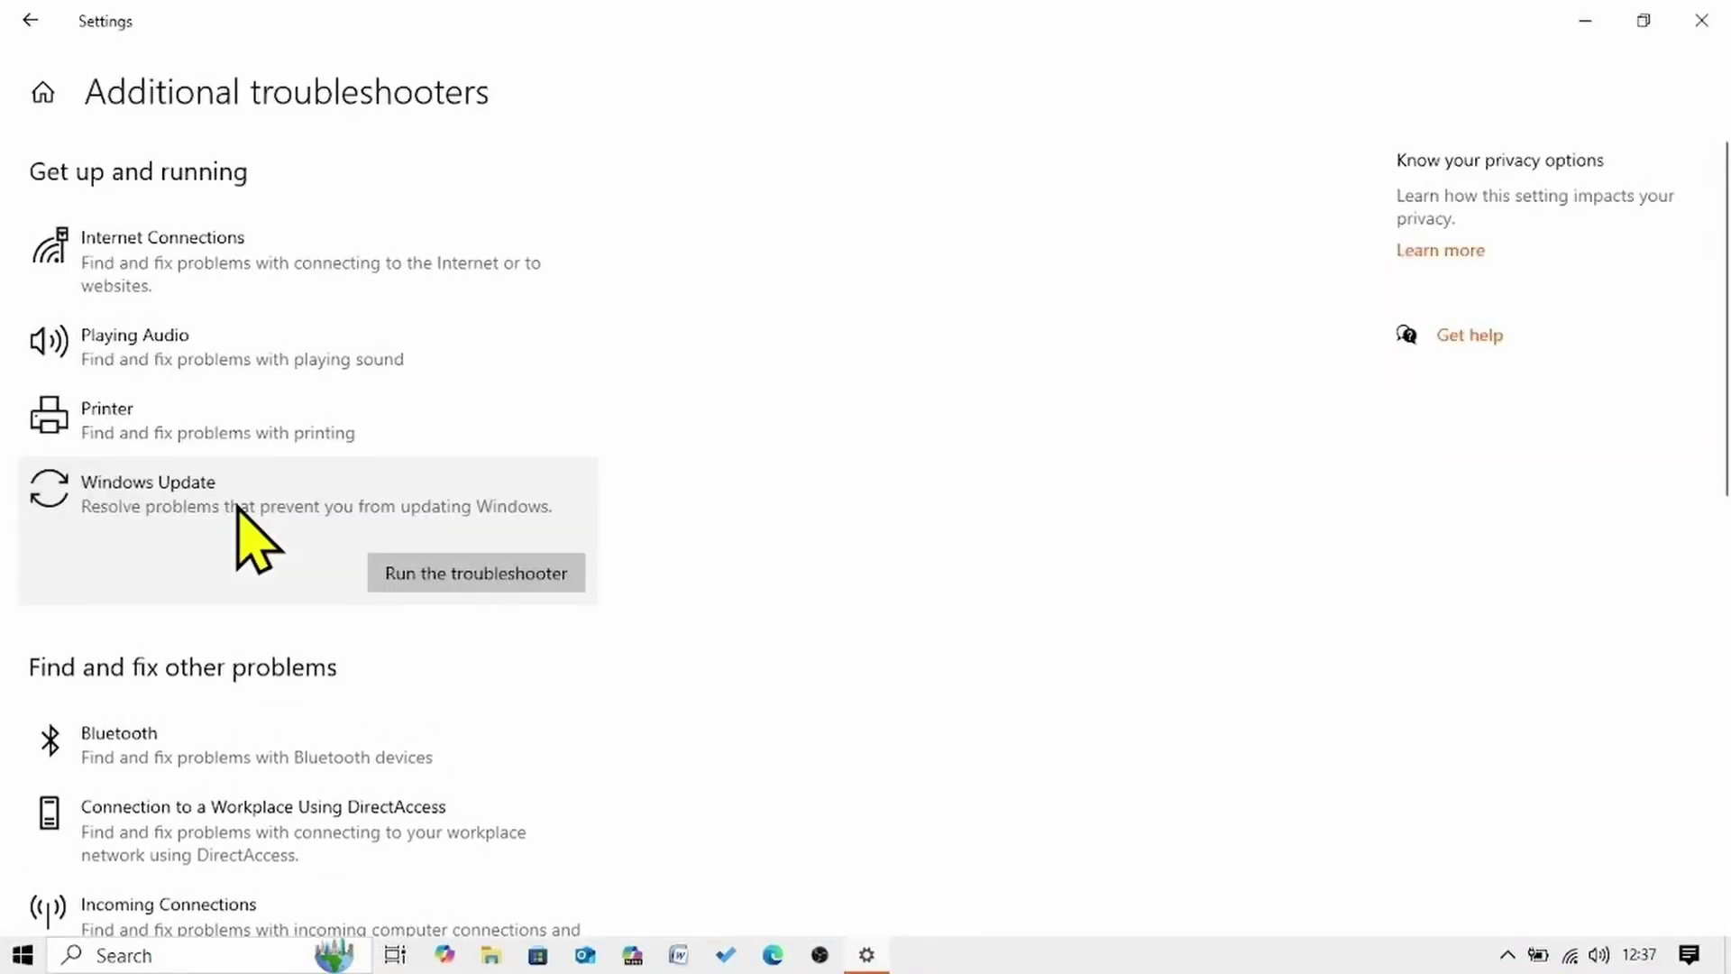
left_click(505, 580)
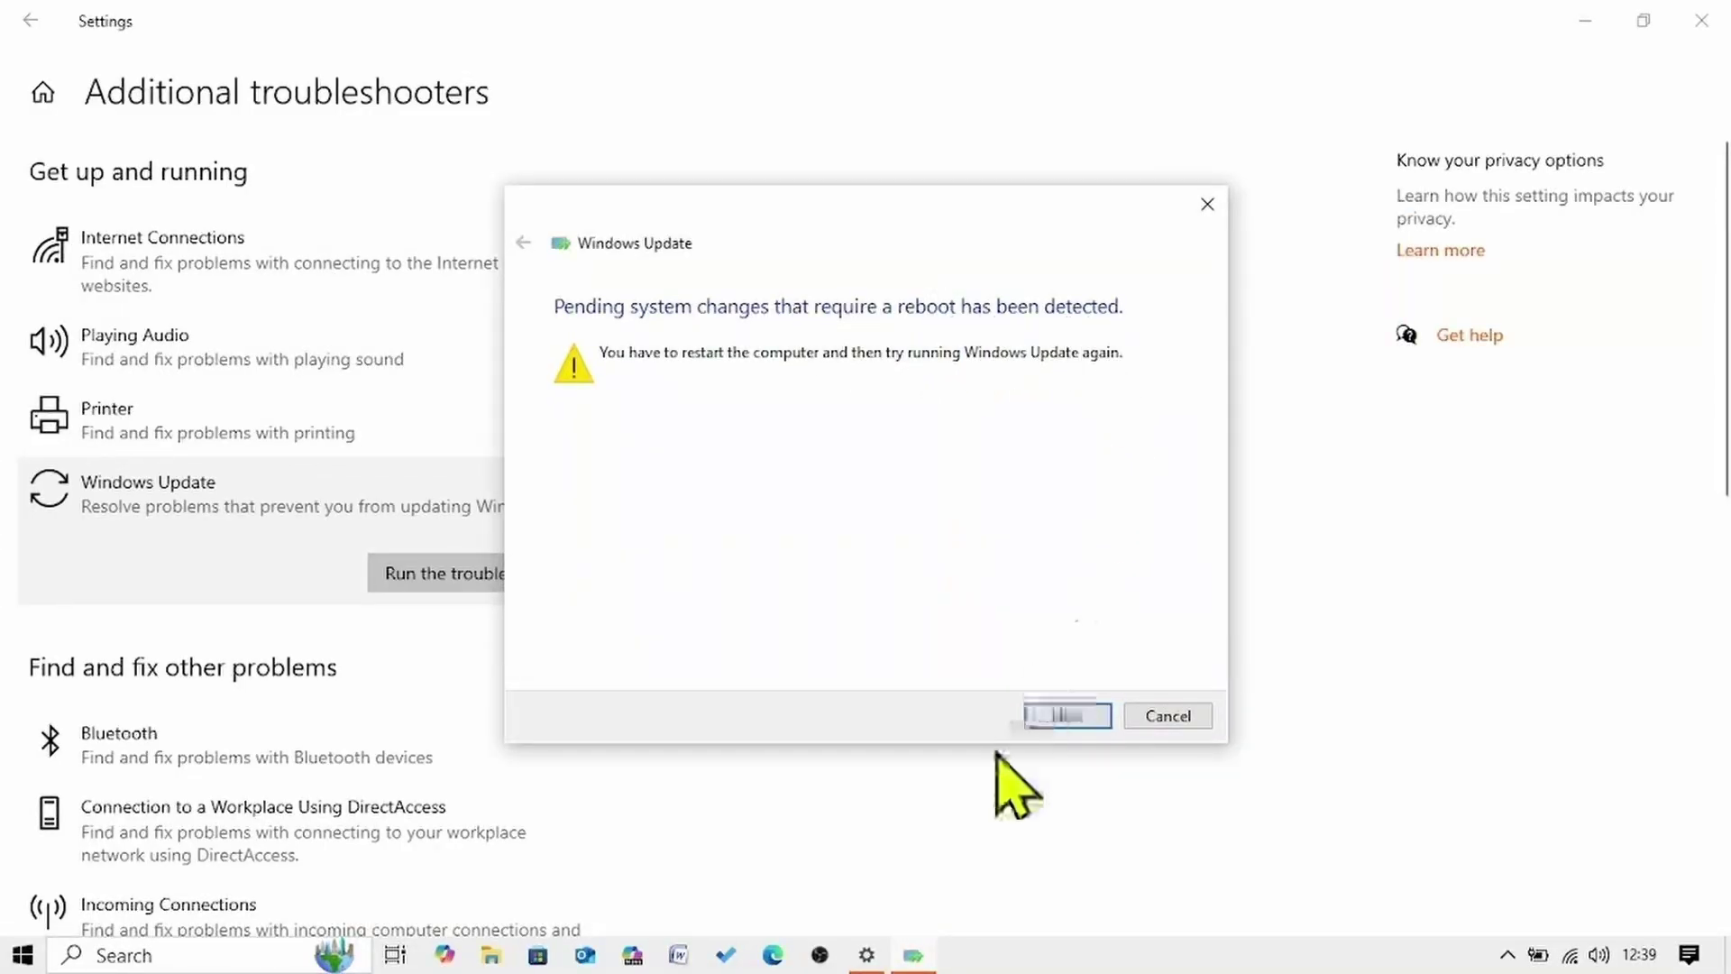
left_click(1064, 716)
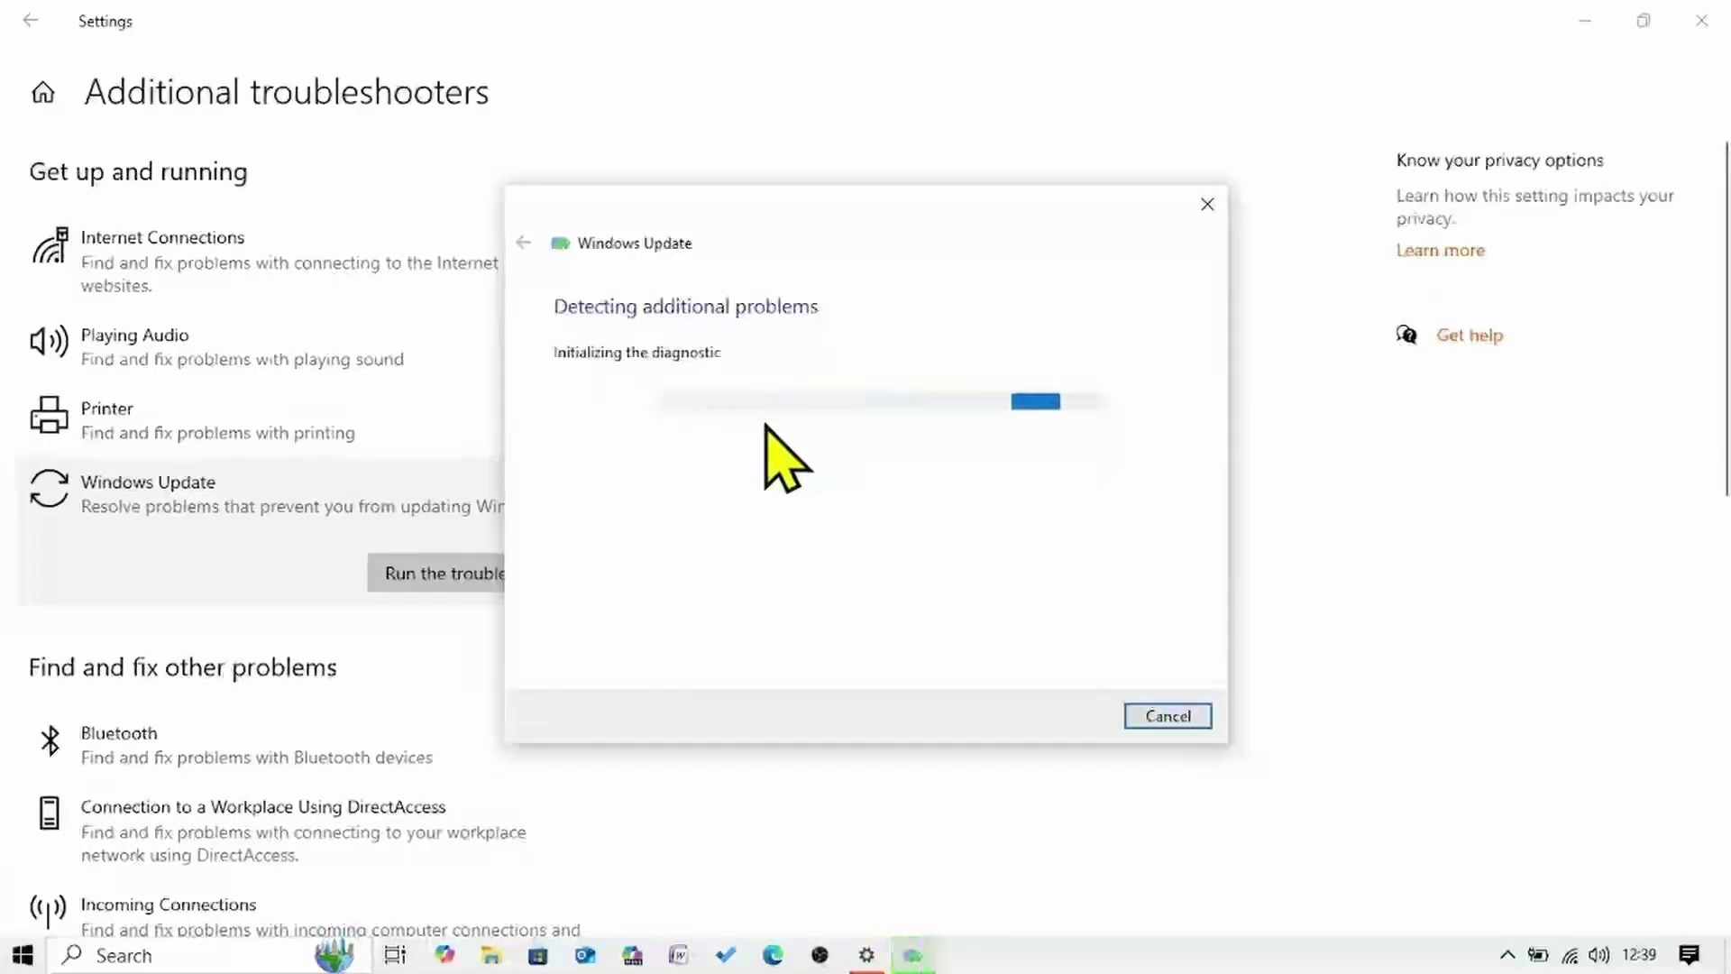
left_click(1164, 720)
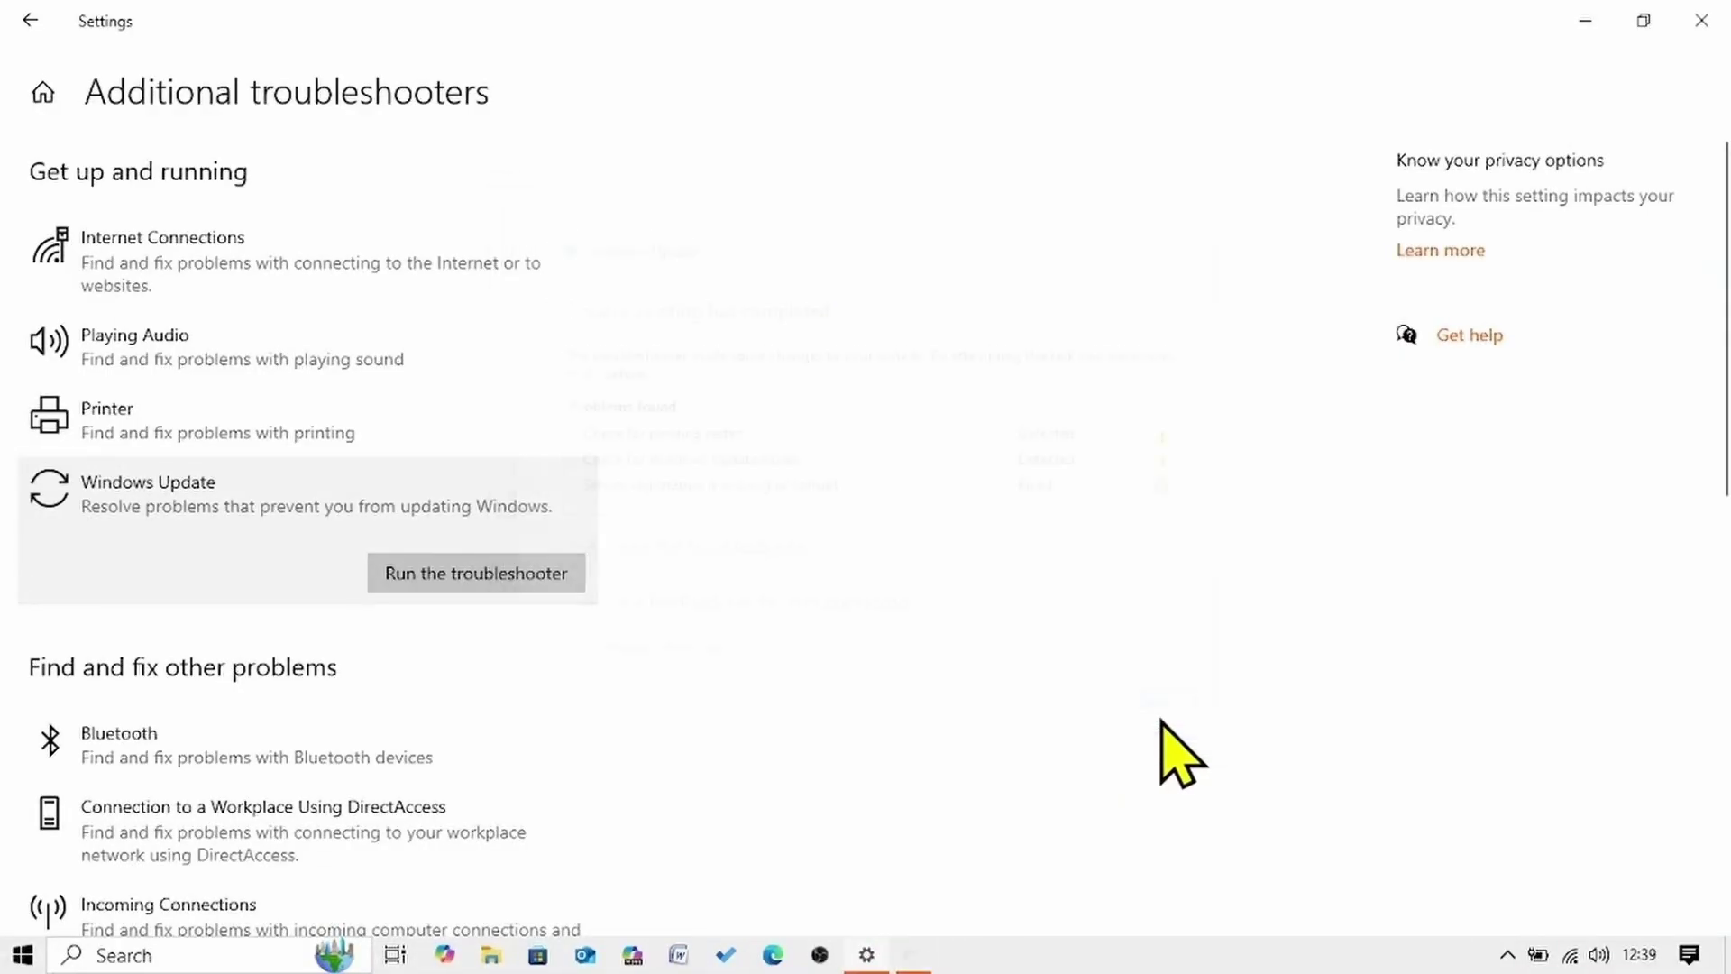
left_click(29, 20)
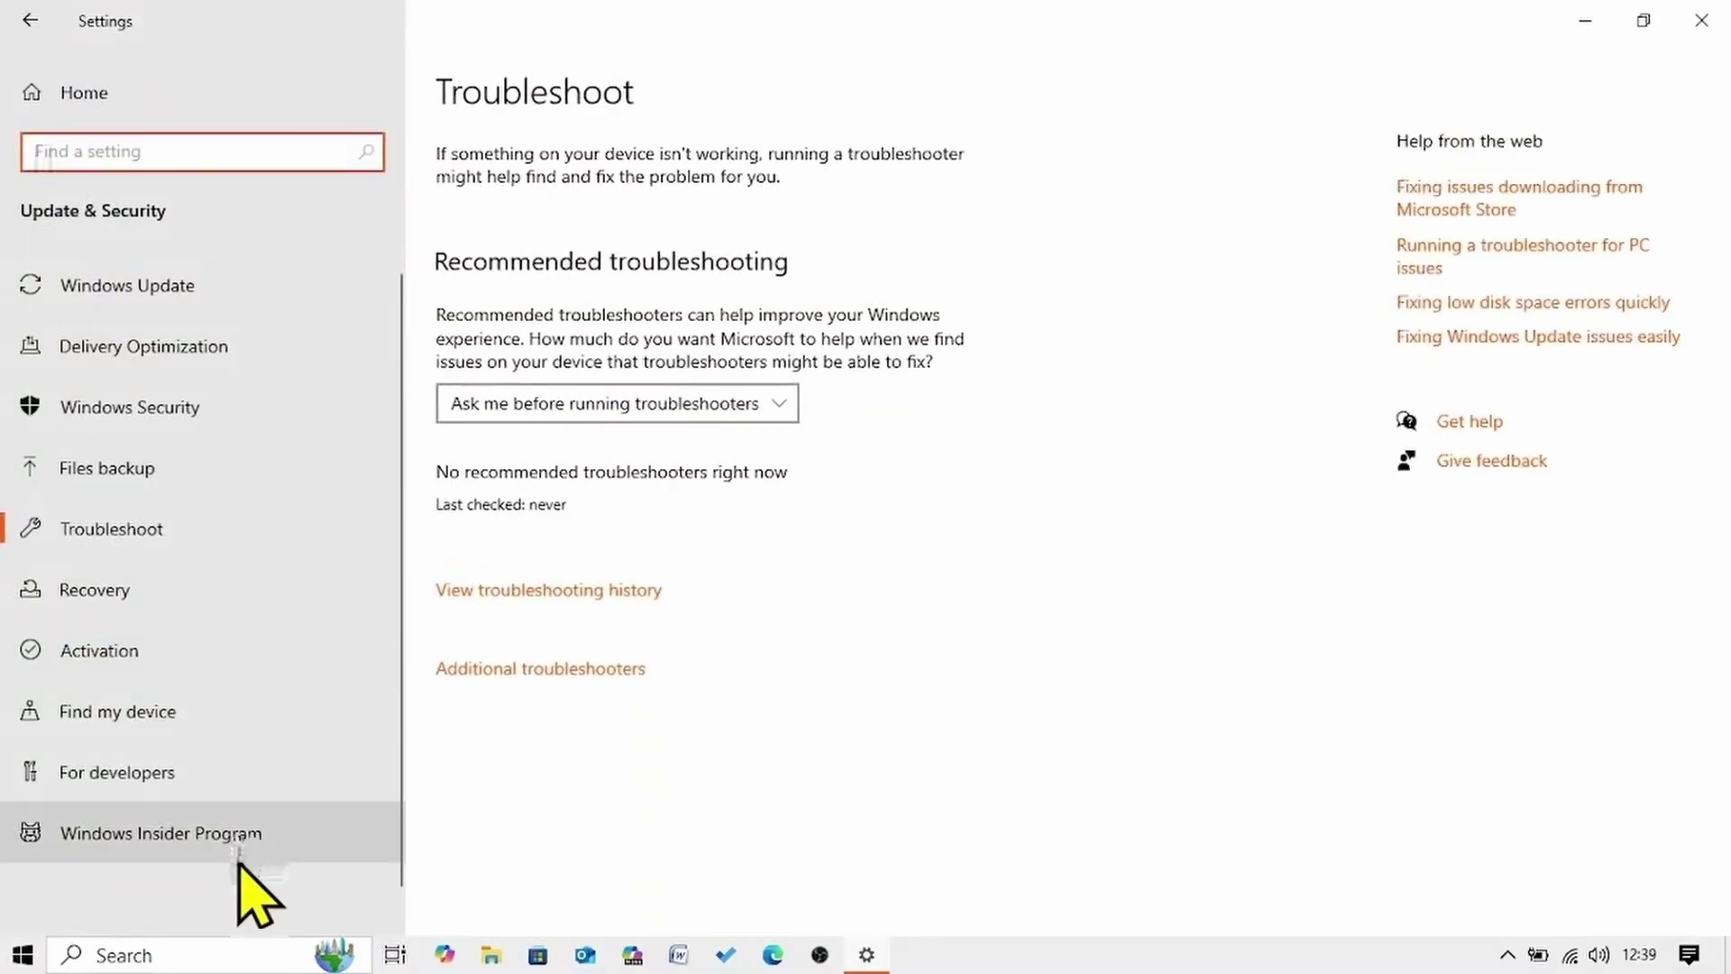
left_click(141, 282)
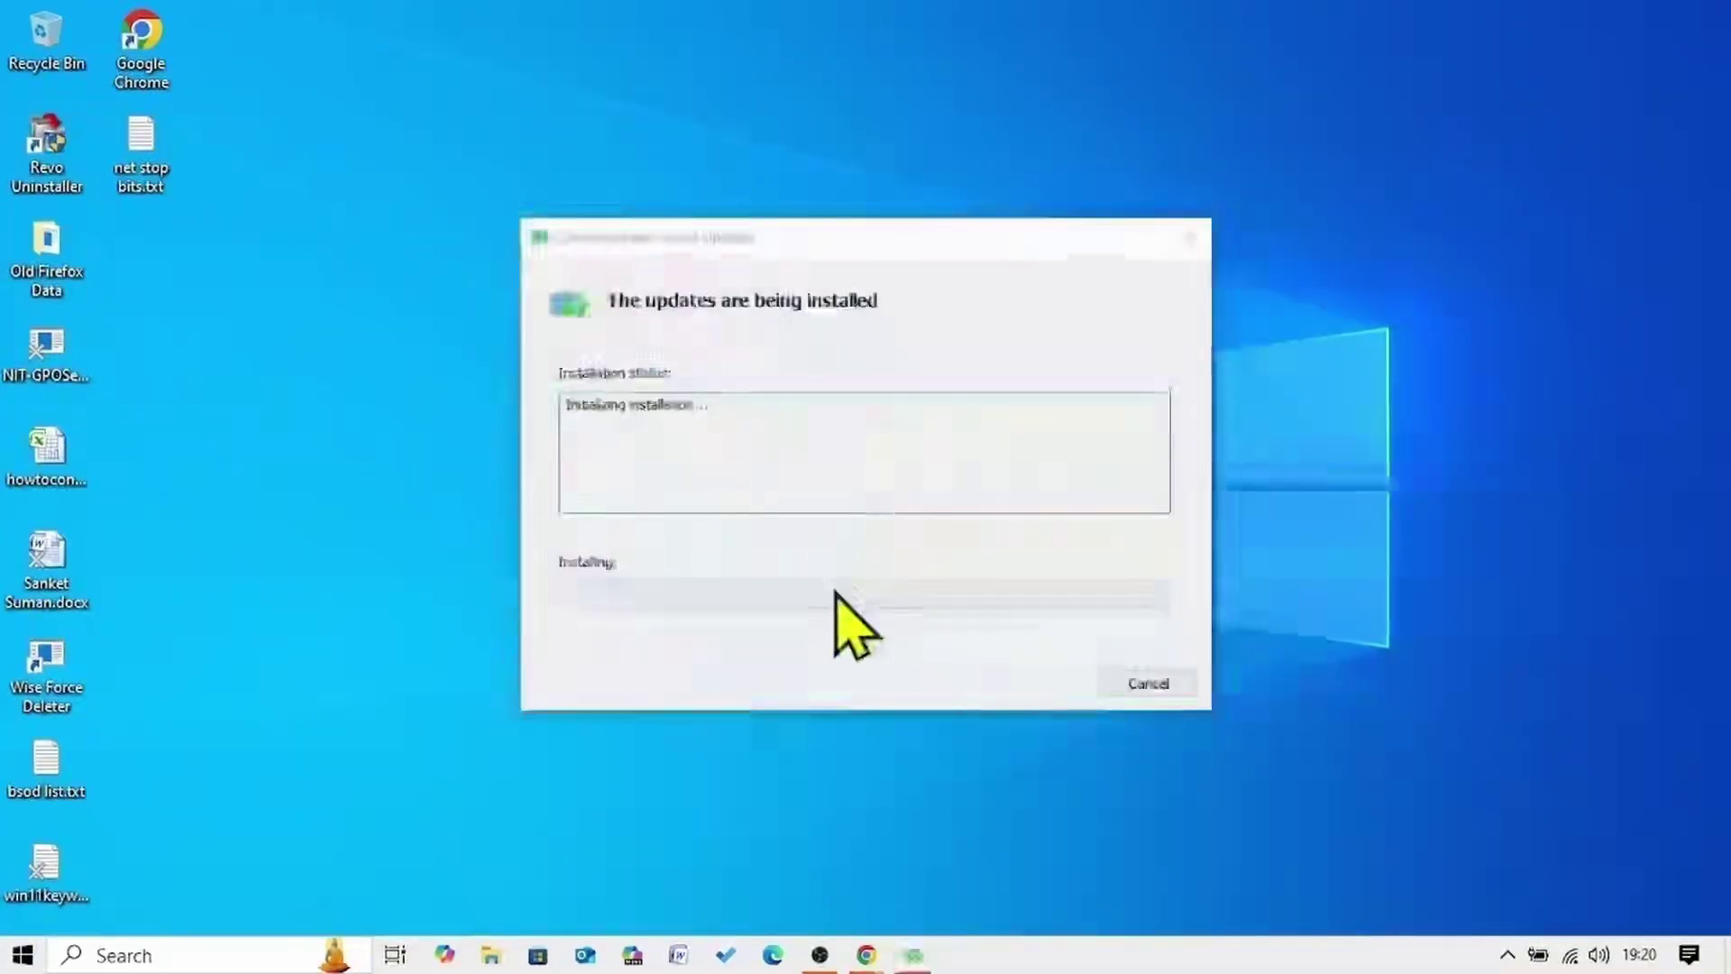
Search Windows for "services" and open the Services console
left_click(115, 954)
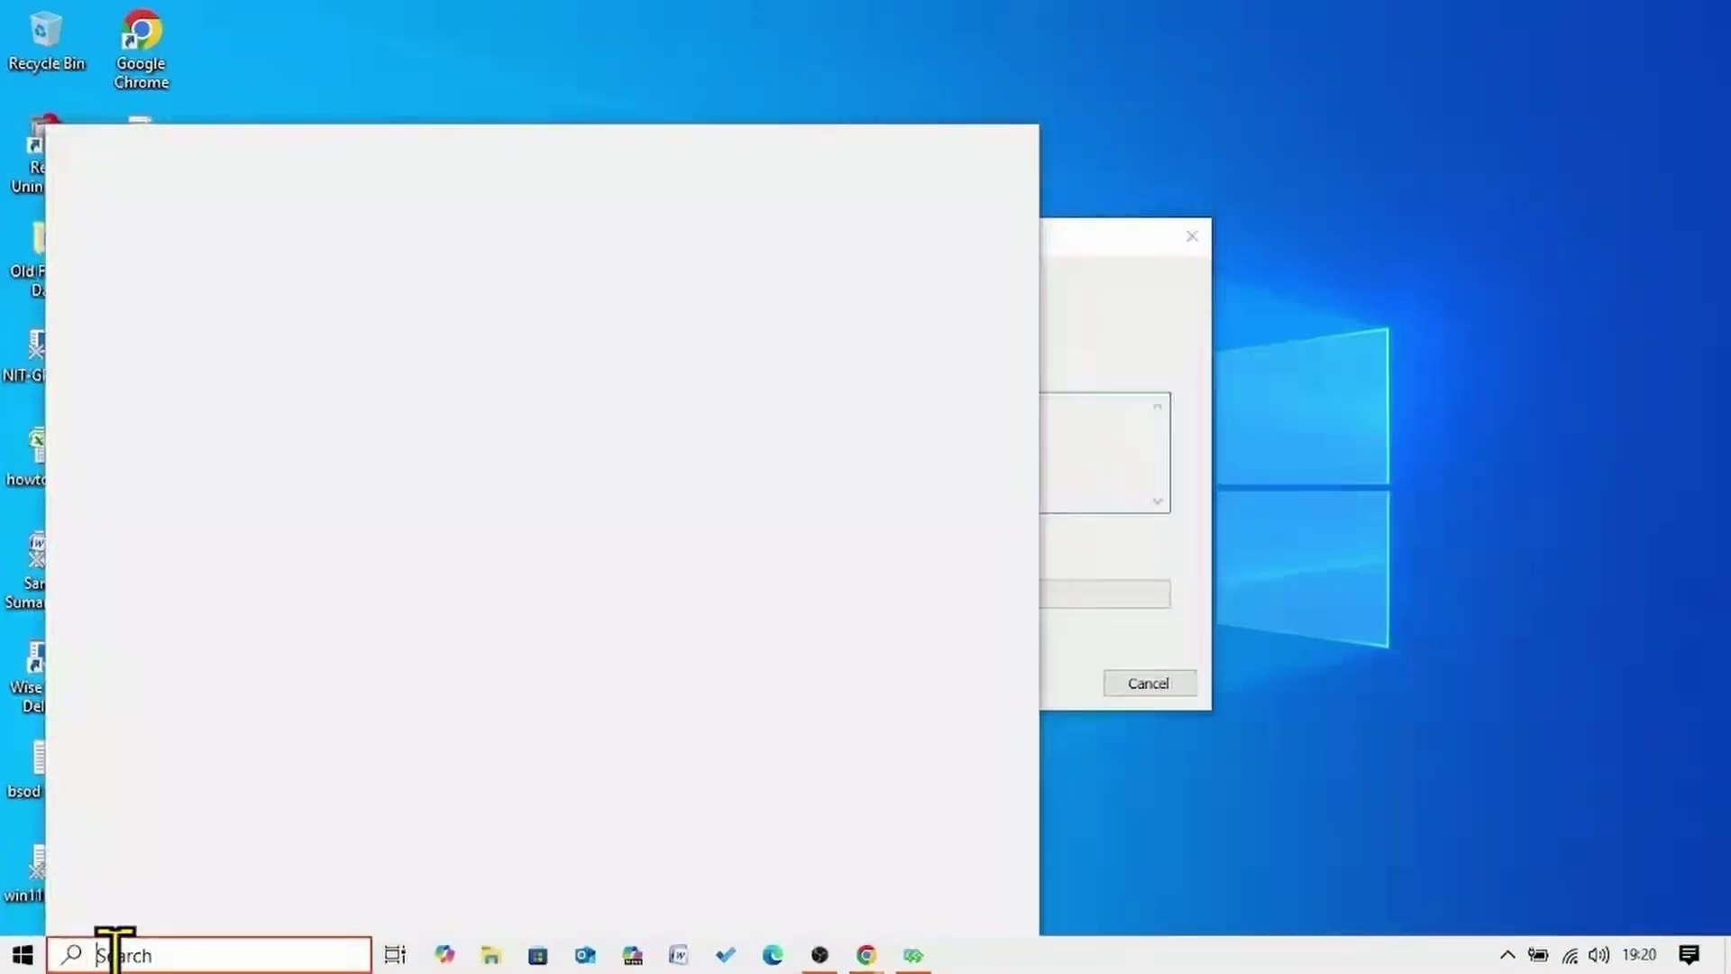
type("services")
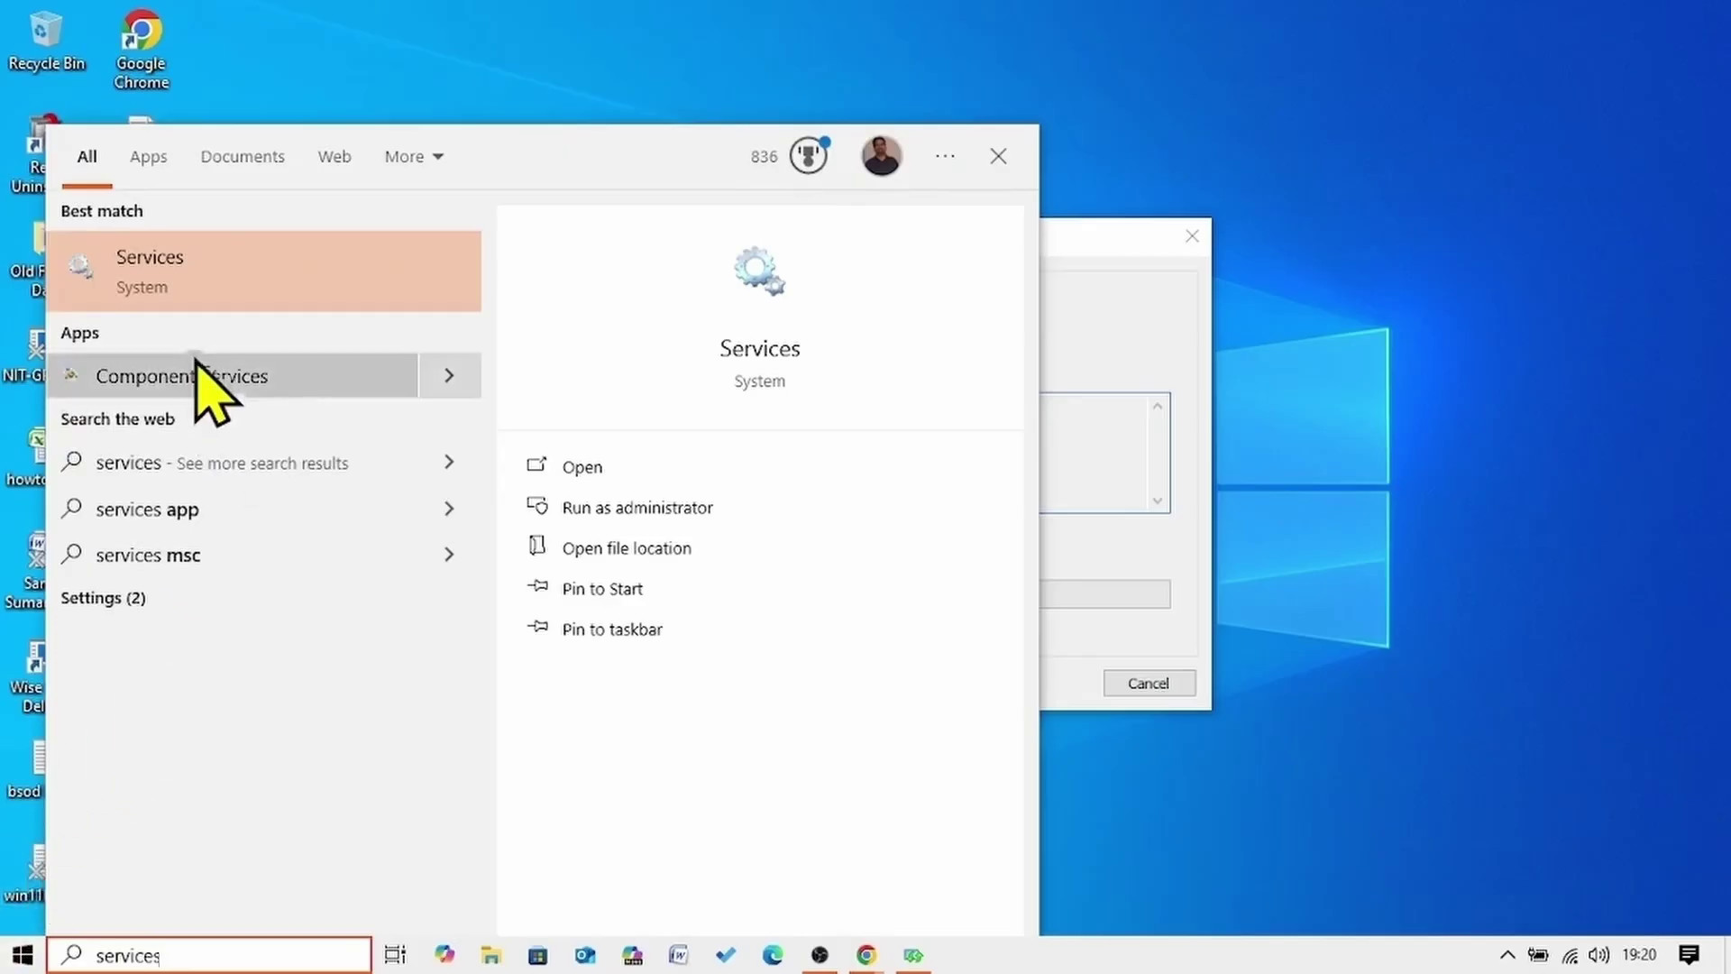
left_click(204, 279)
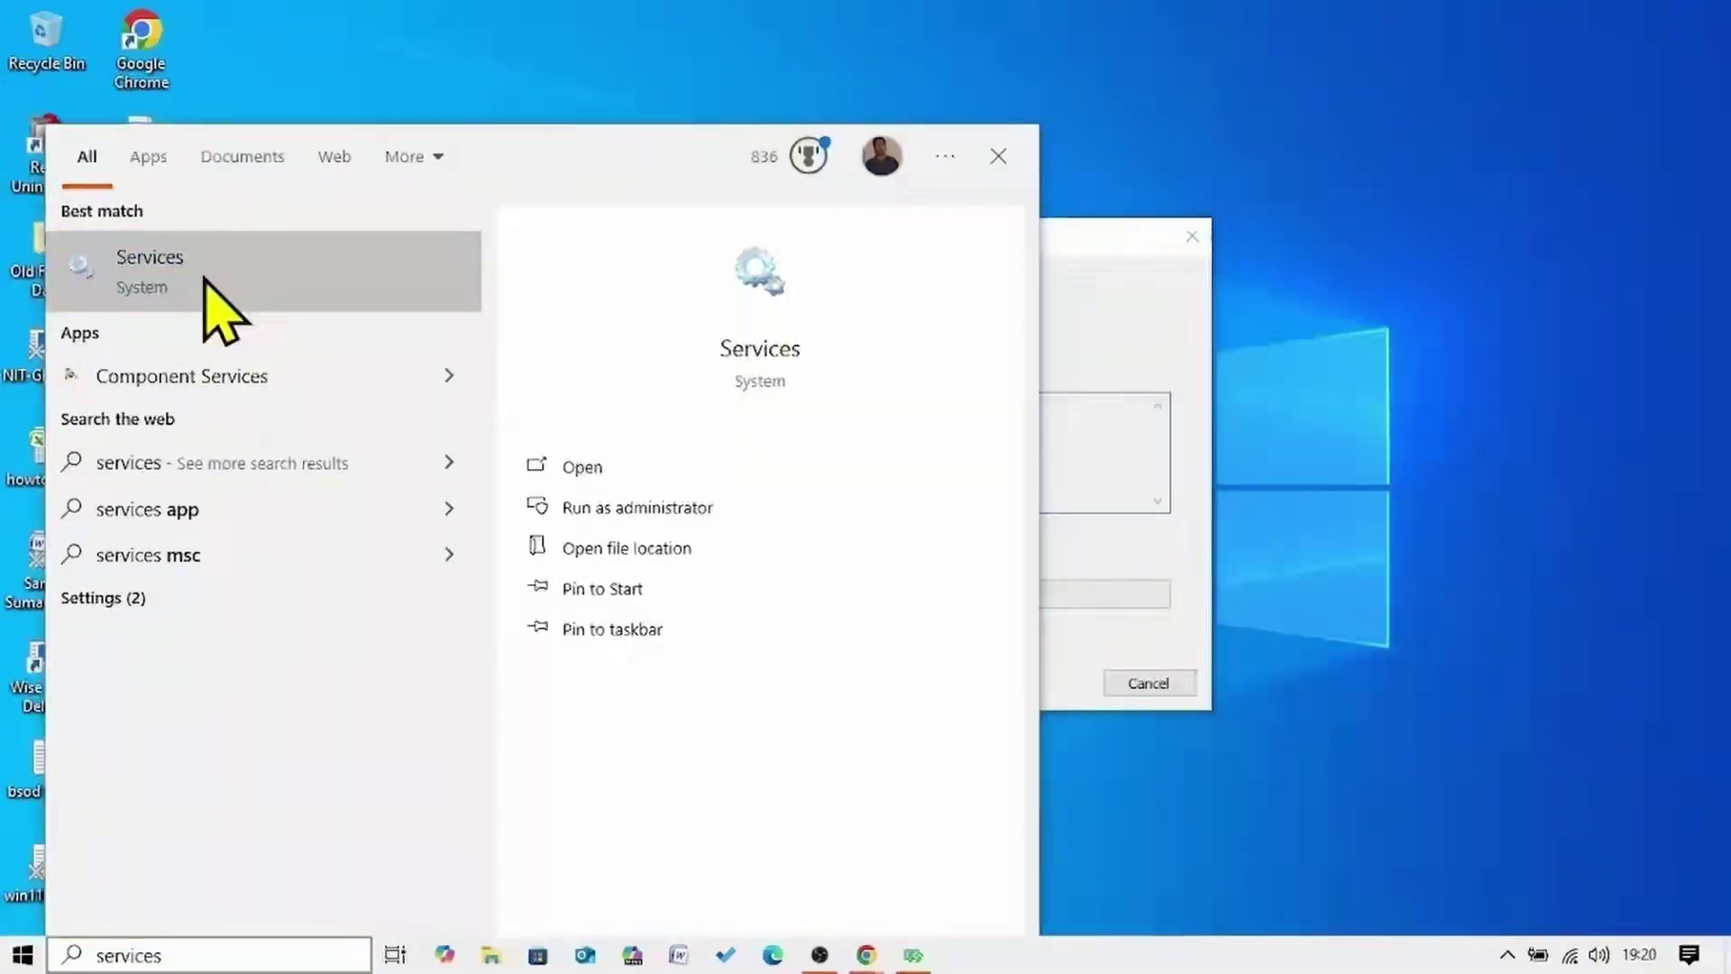
left_click(200, 279)
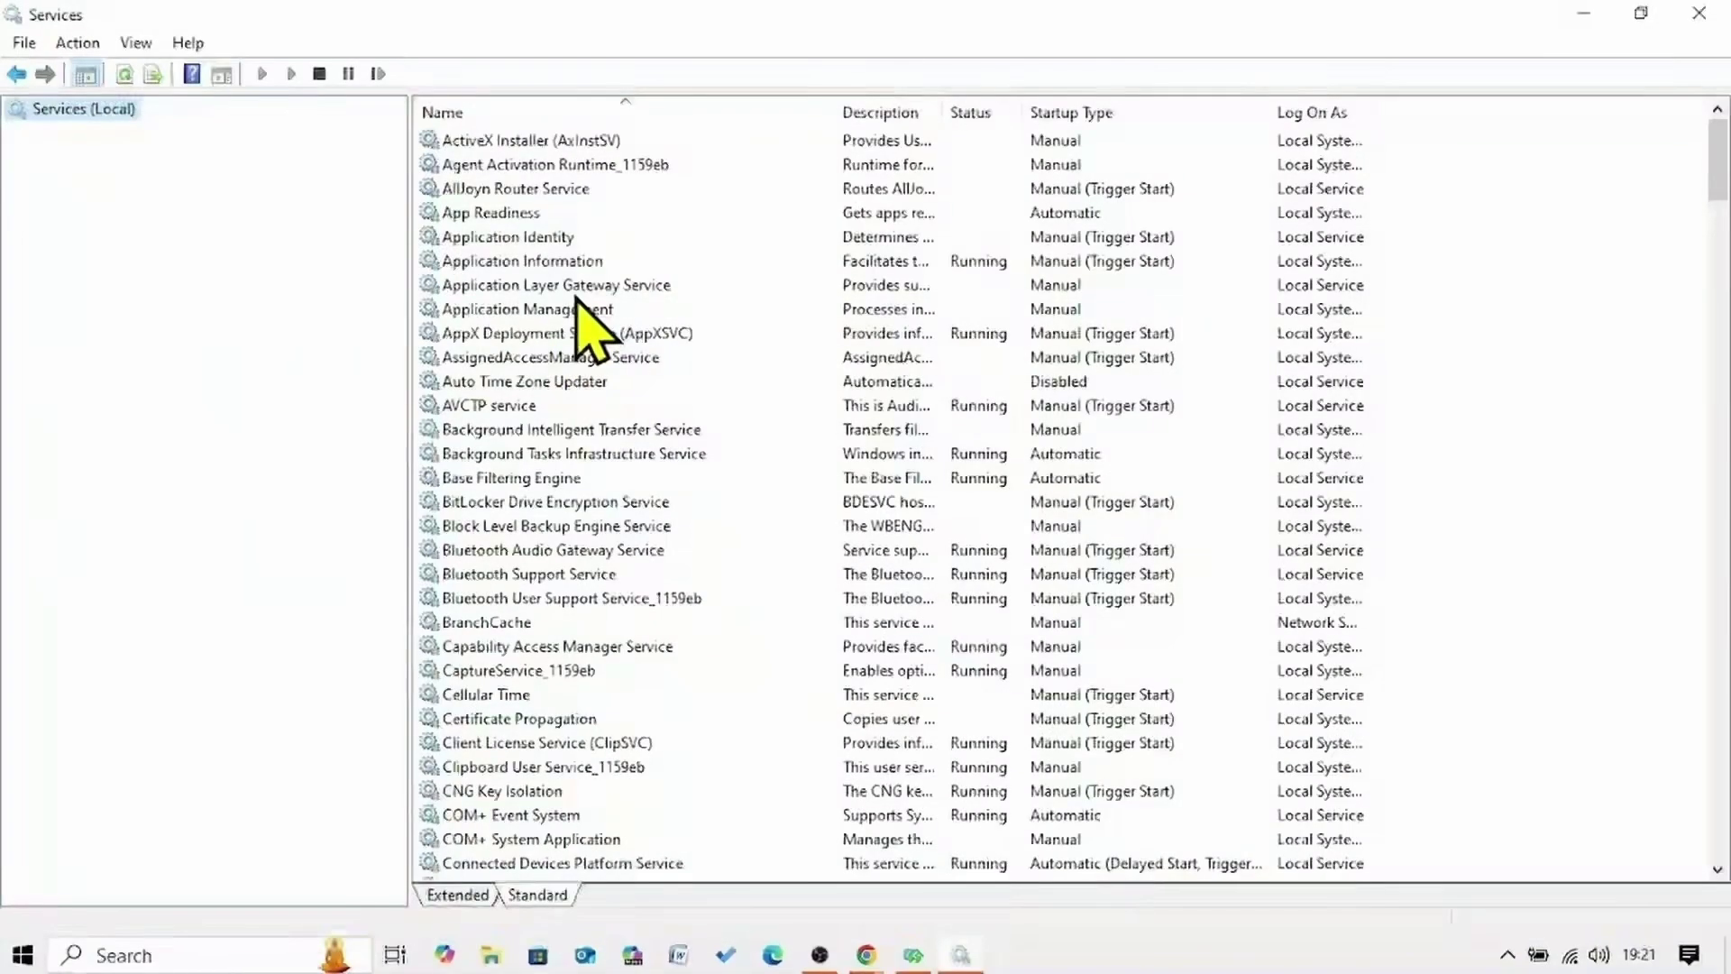
Start the App Readiness service from its properties, accept the dialog and restart the service
left_click(523, 220)
right_click(522, 214)
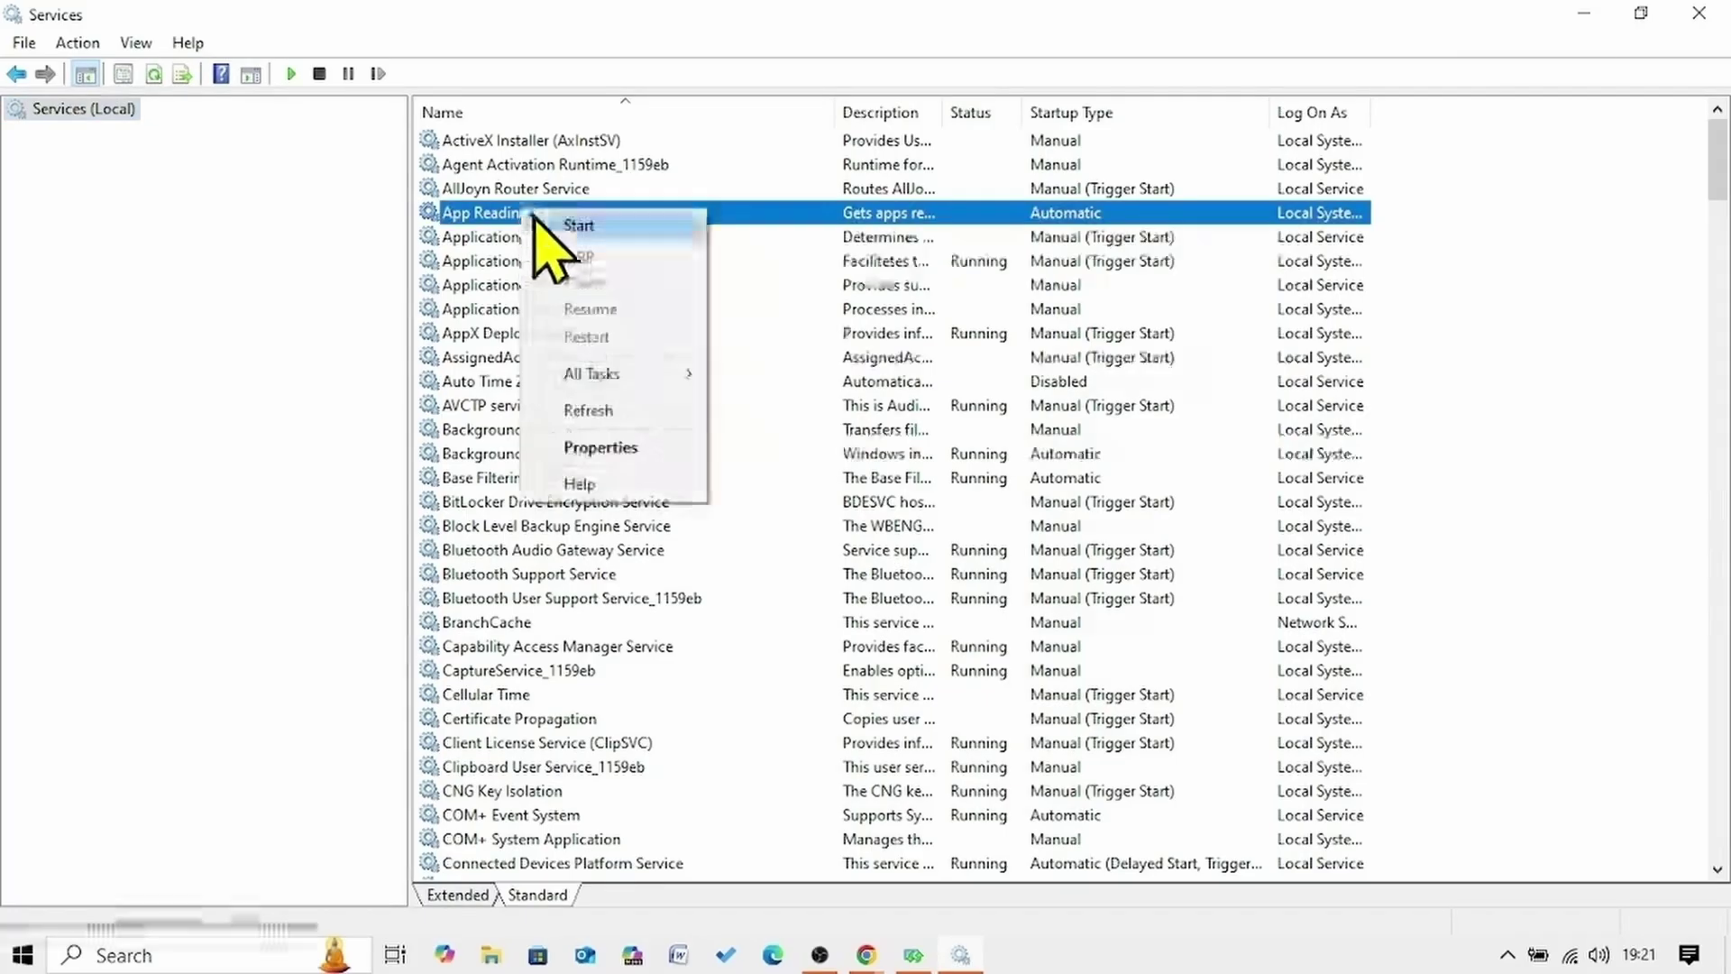
left_click(600, 448)
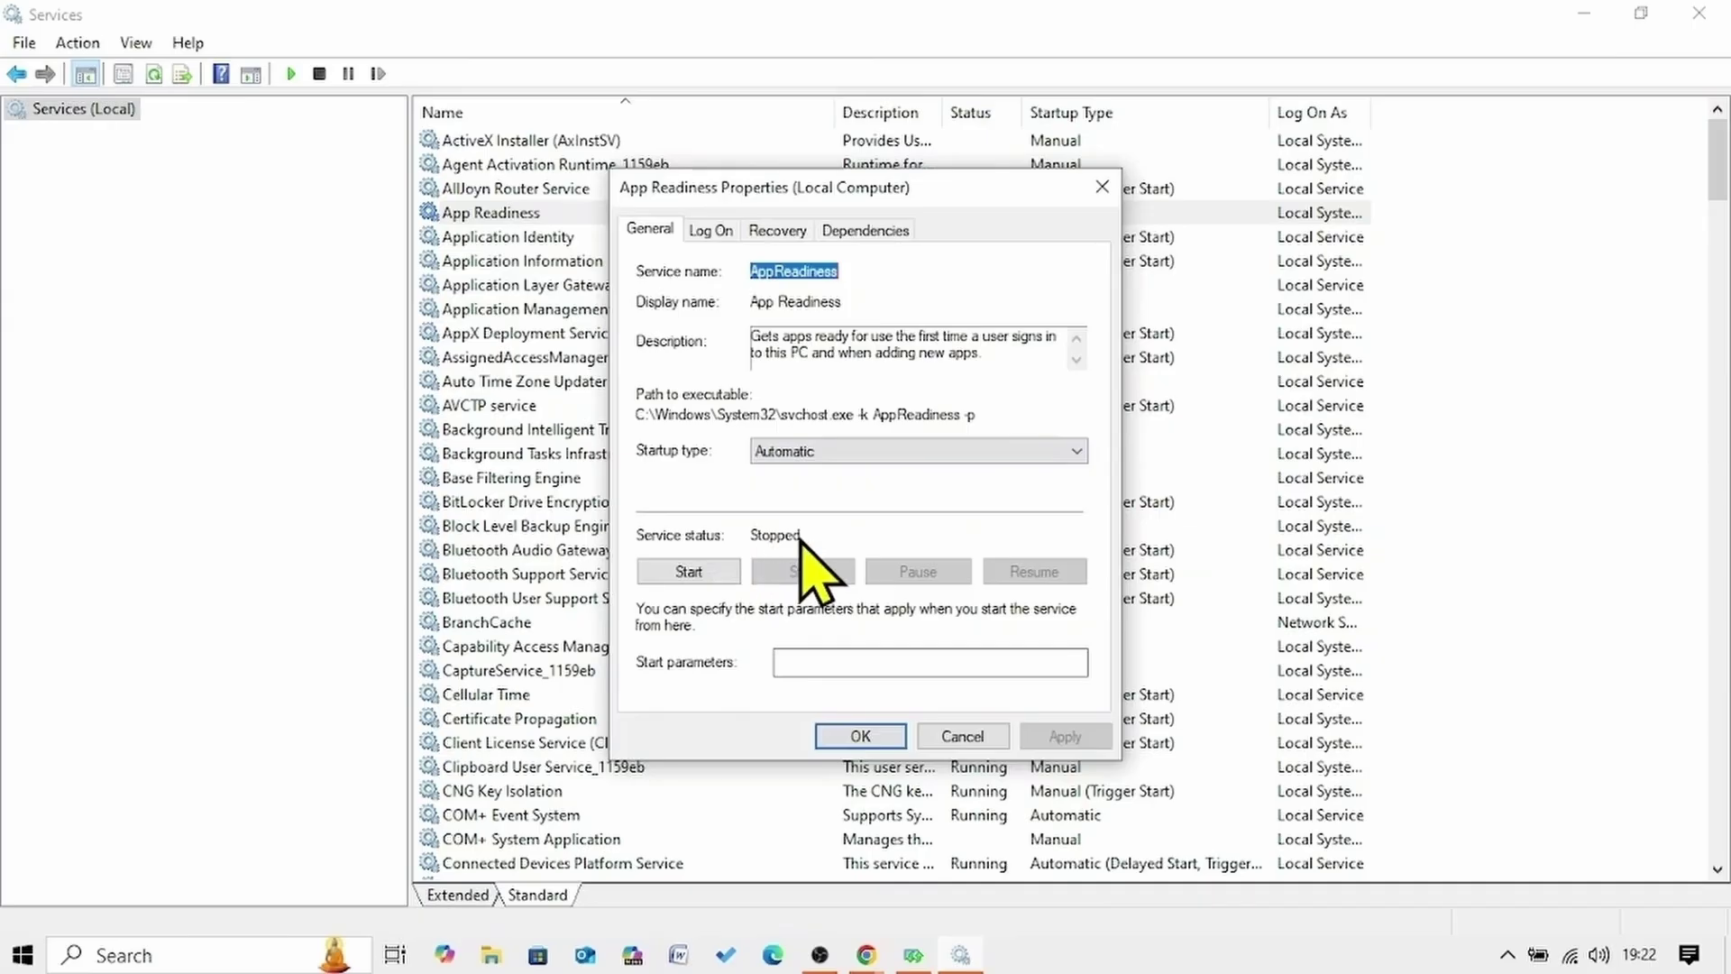
left_click(688, 573)
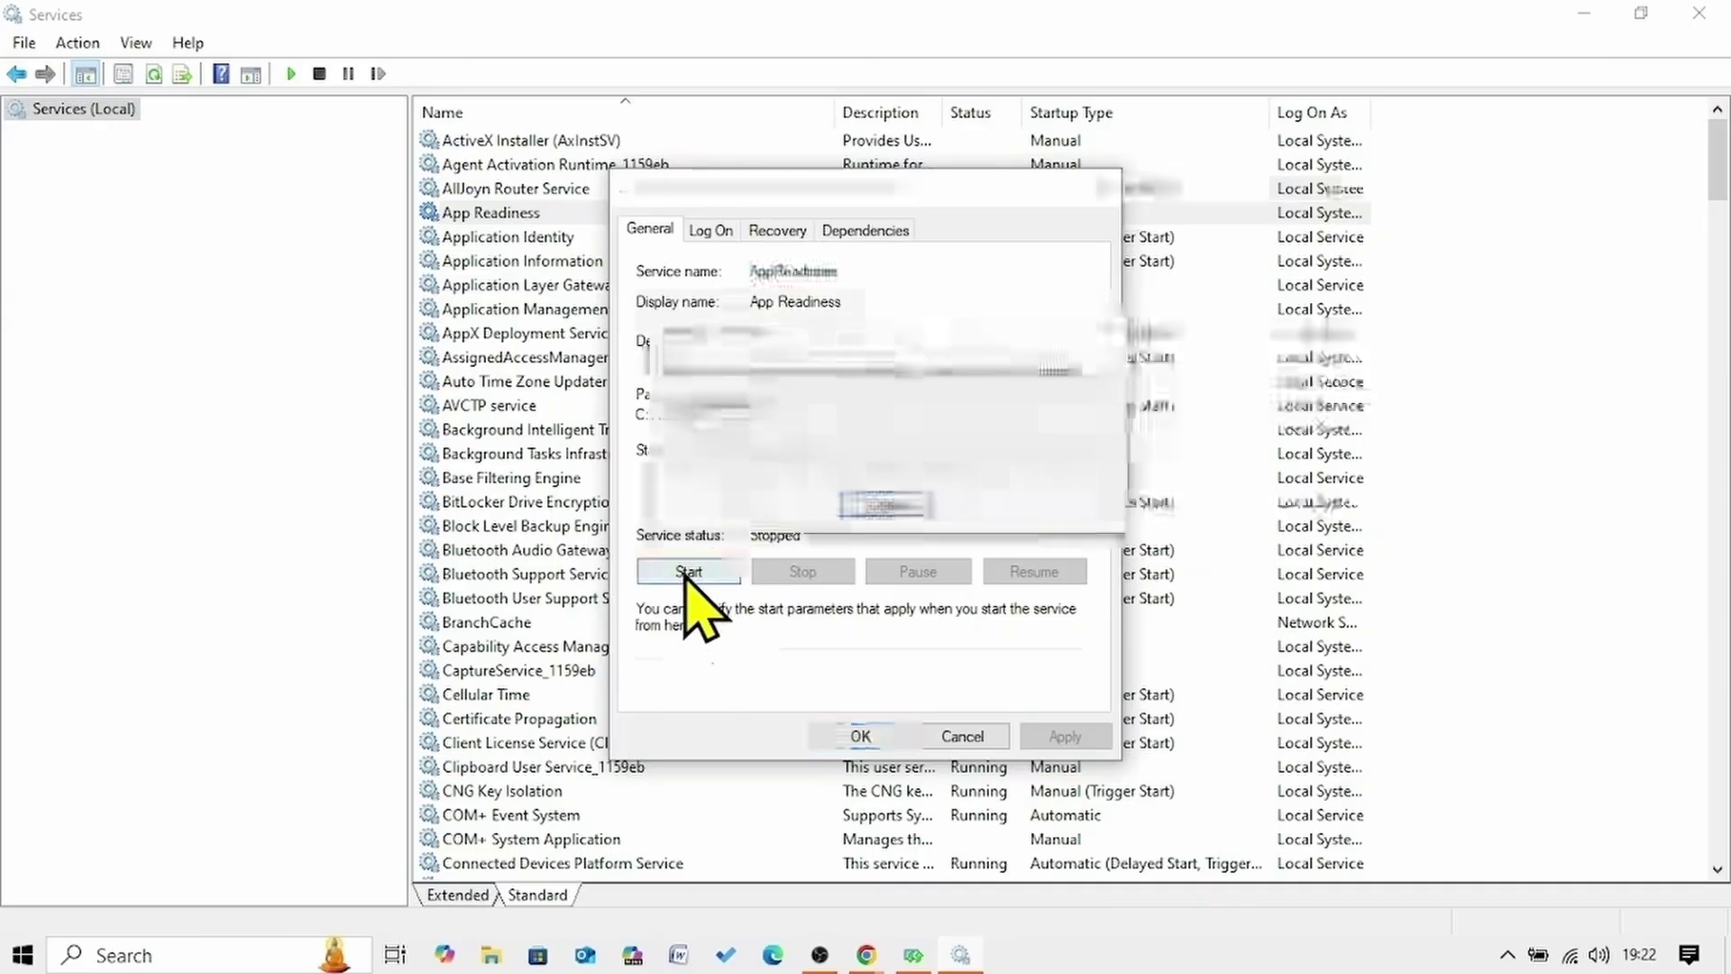
left_click(857, 754)
left_click(481, 215)
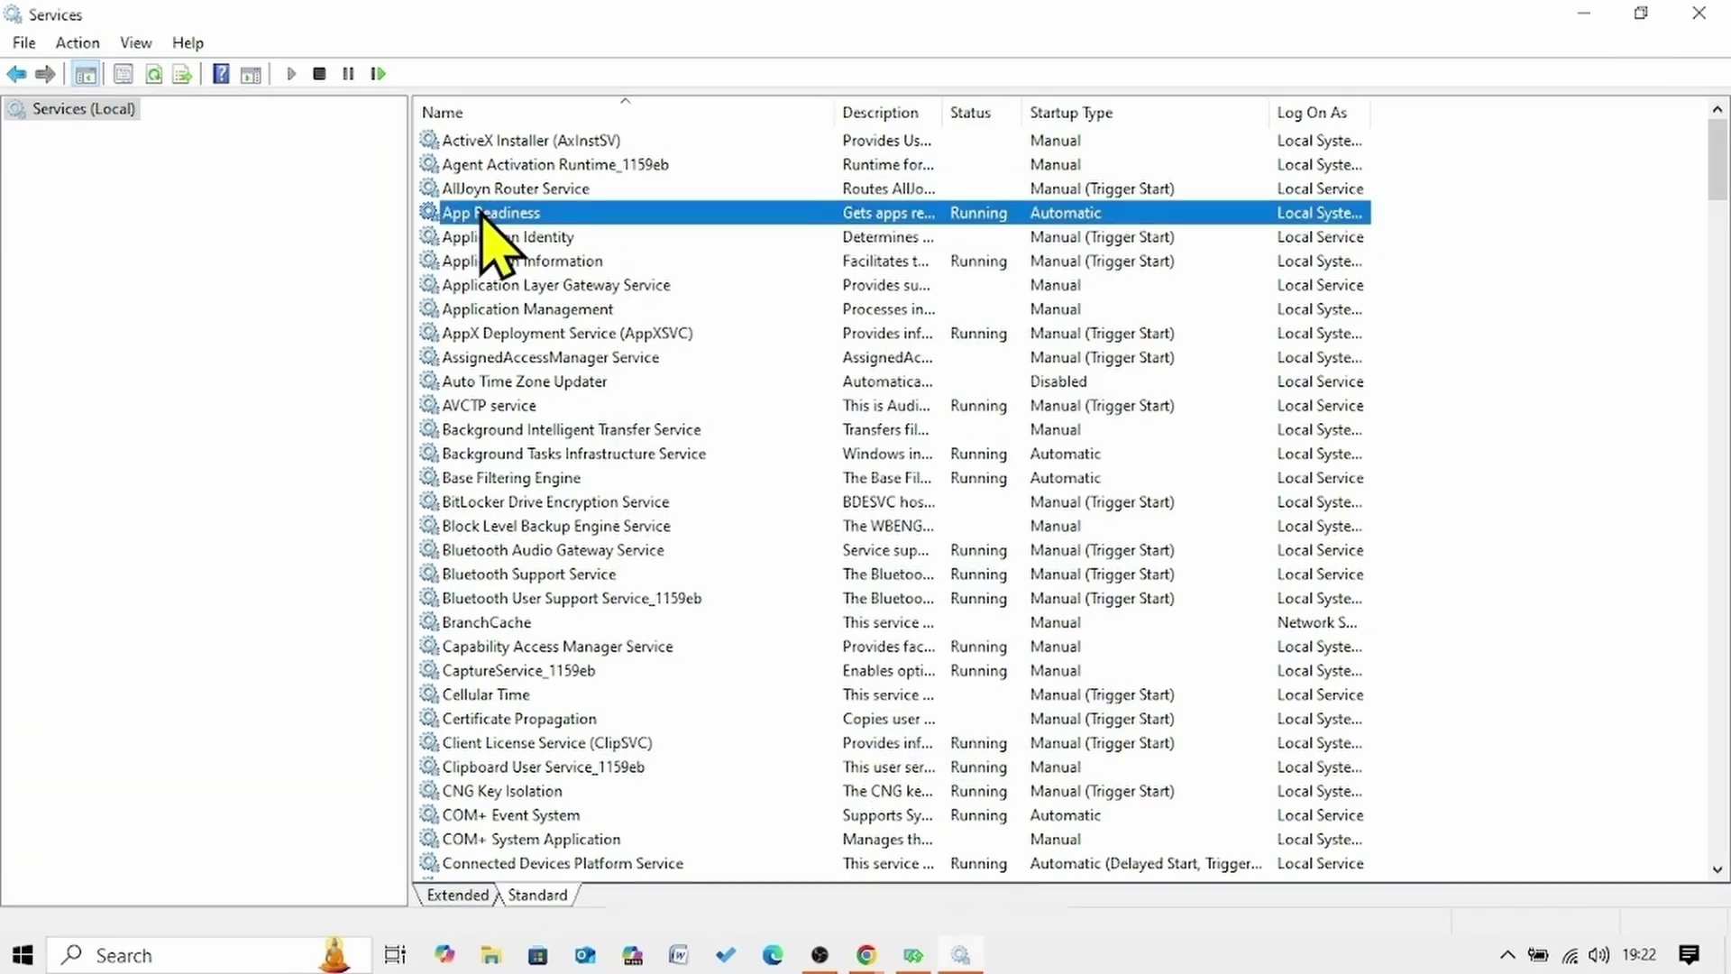
right_click(481, 215)
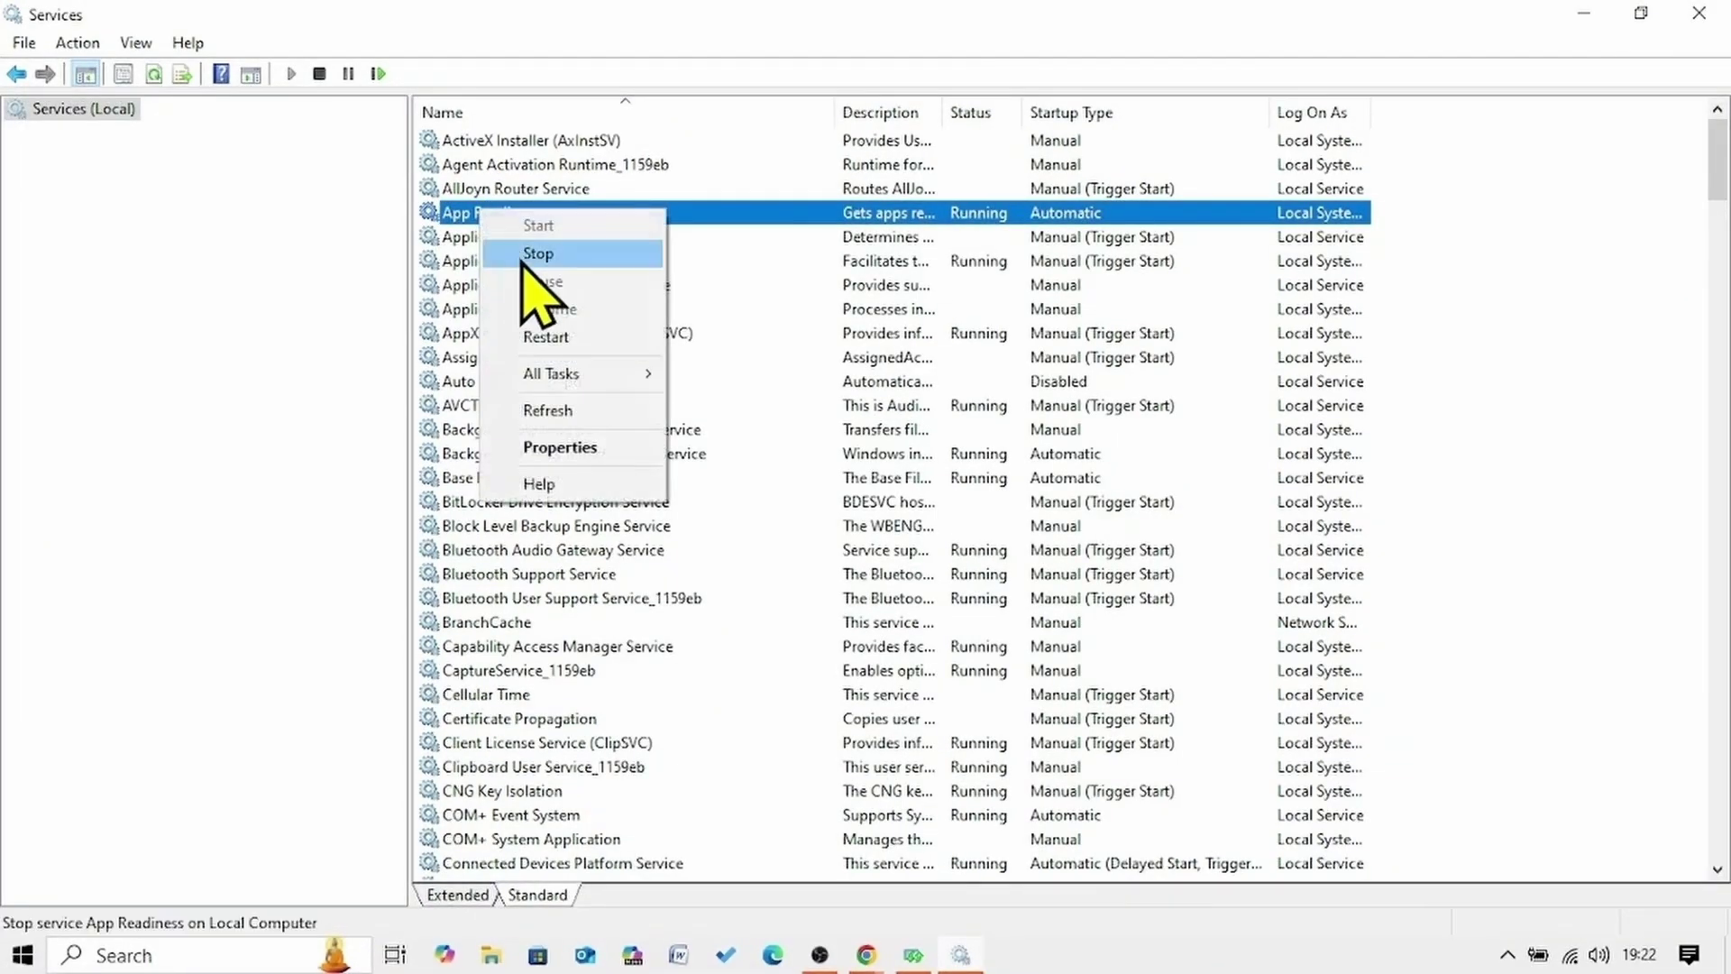
left_click(554, 341)
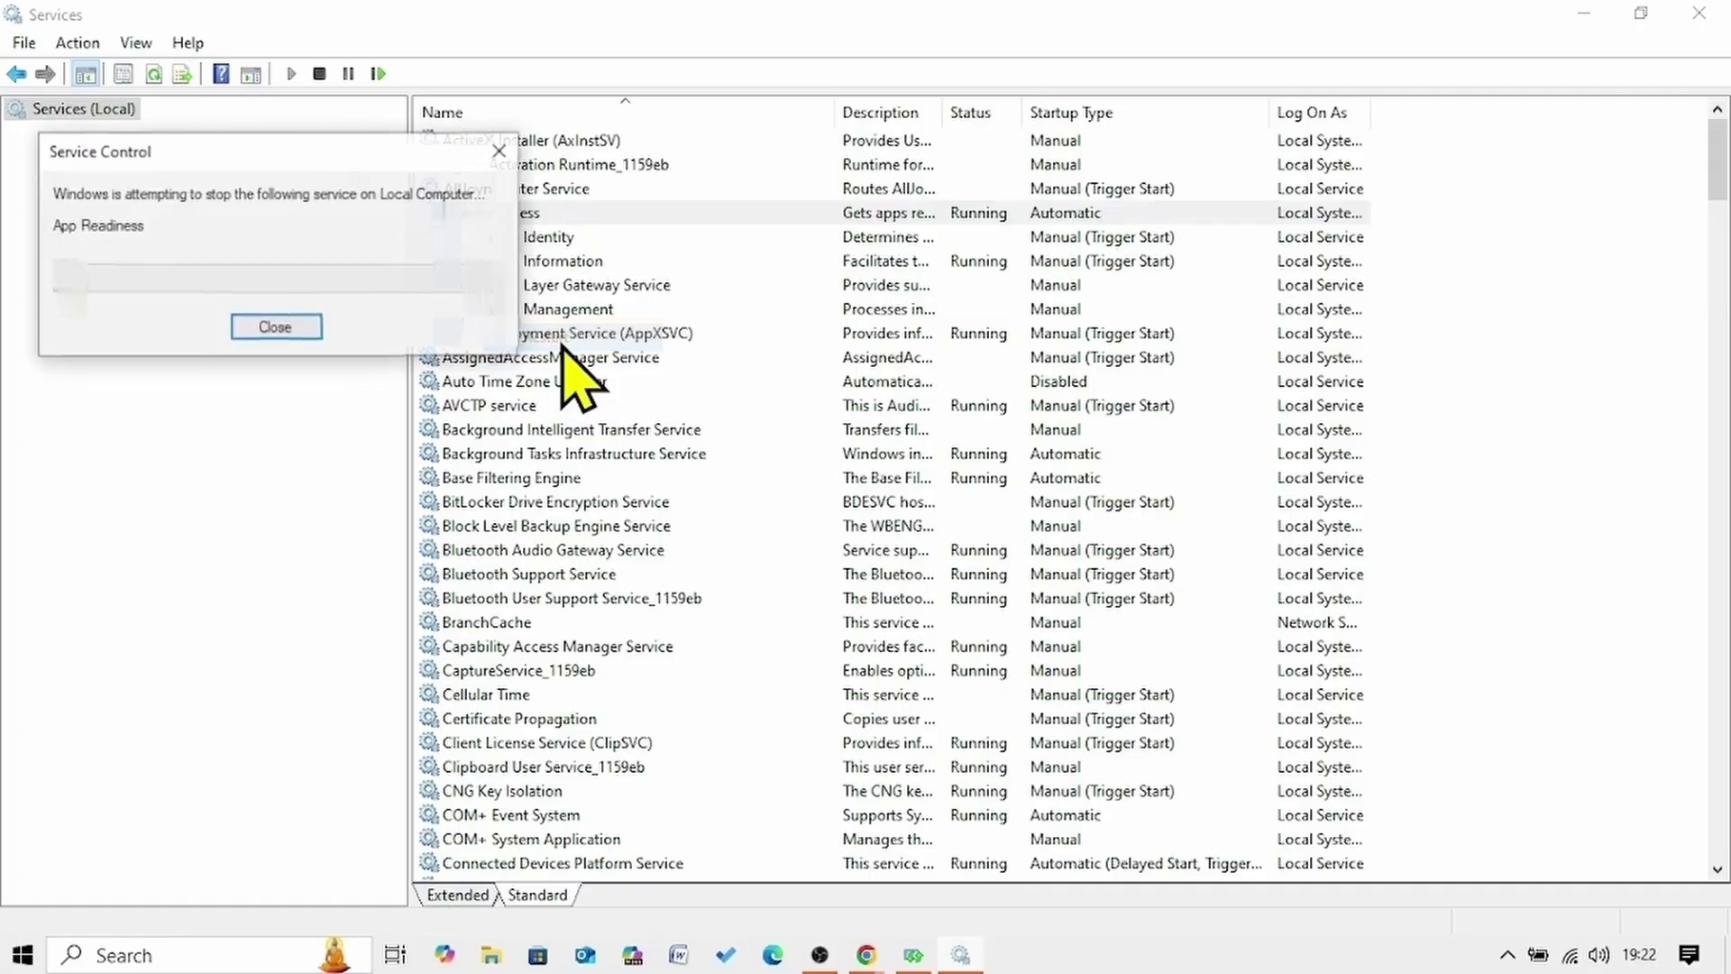
Set the Background Intelligent Transfer Service's startup type to Automatic, start the service and apply the settings
left_click(549, 431)
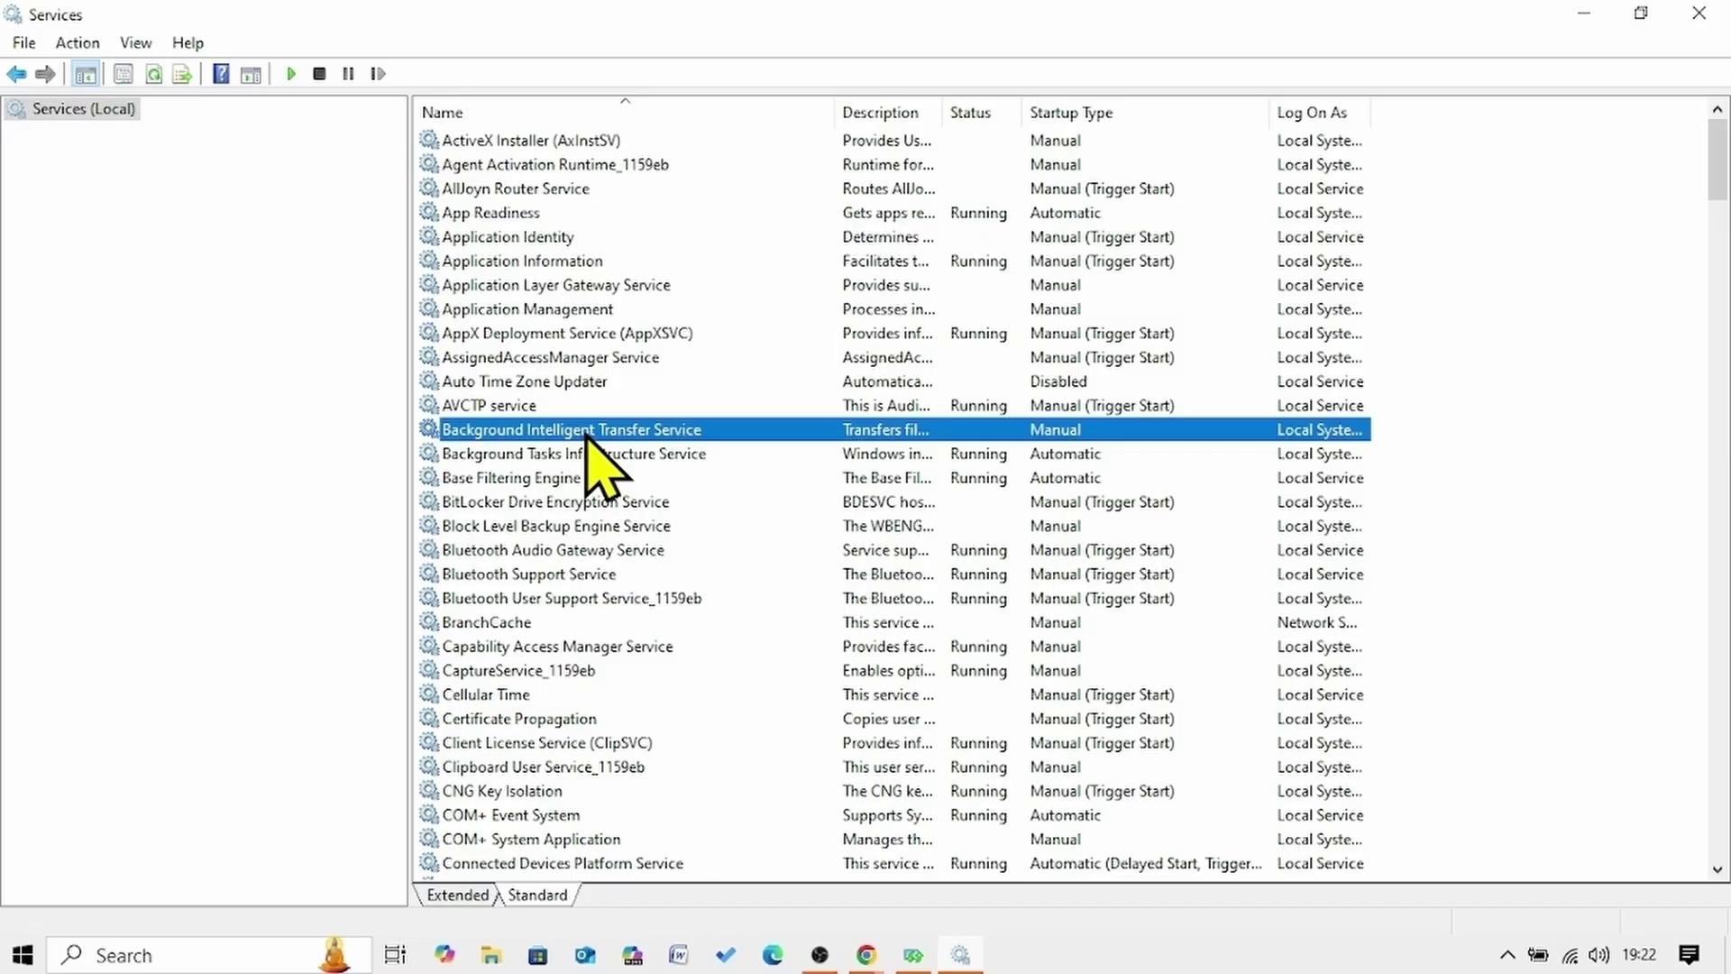
right_click(588, 433)
left_click(674, 670)
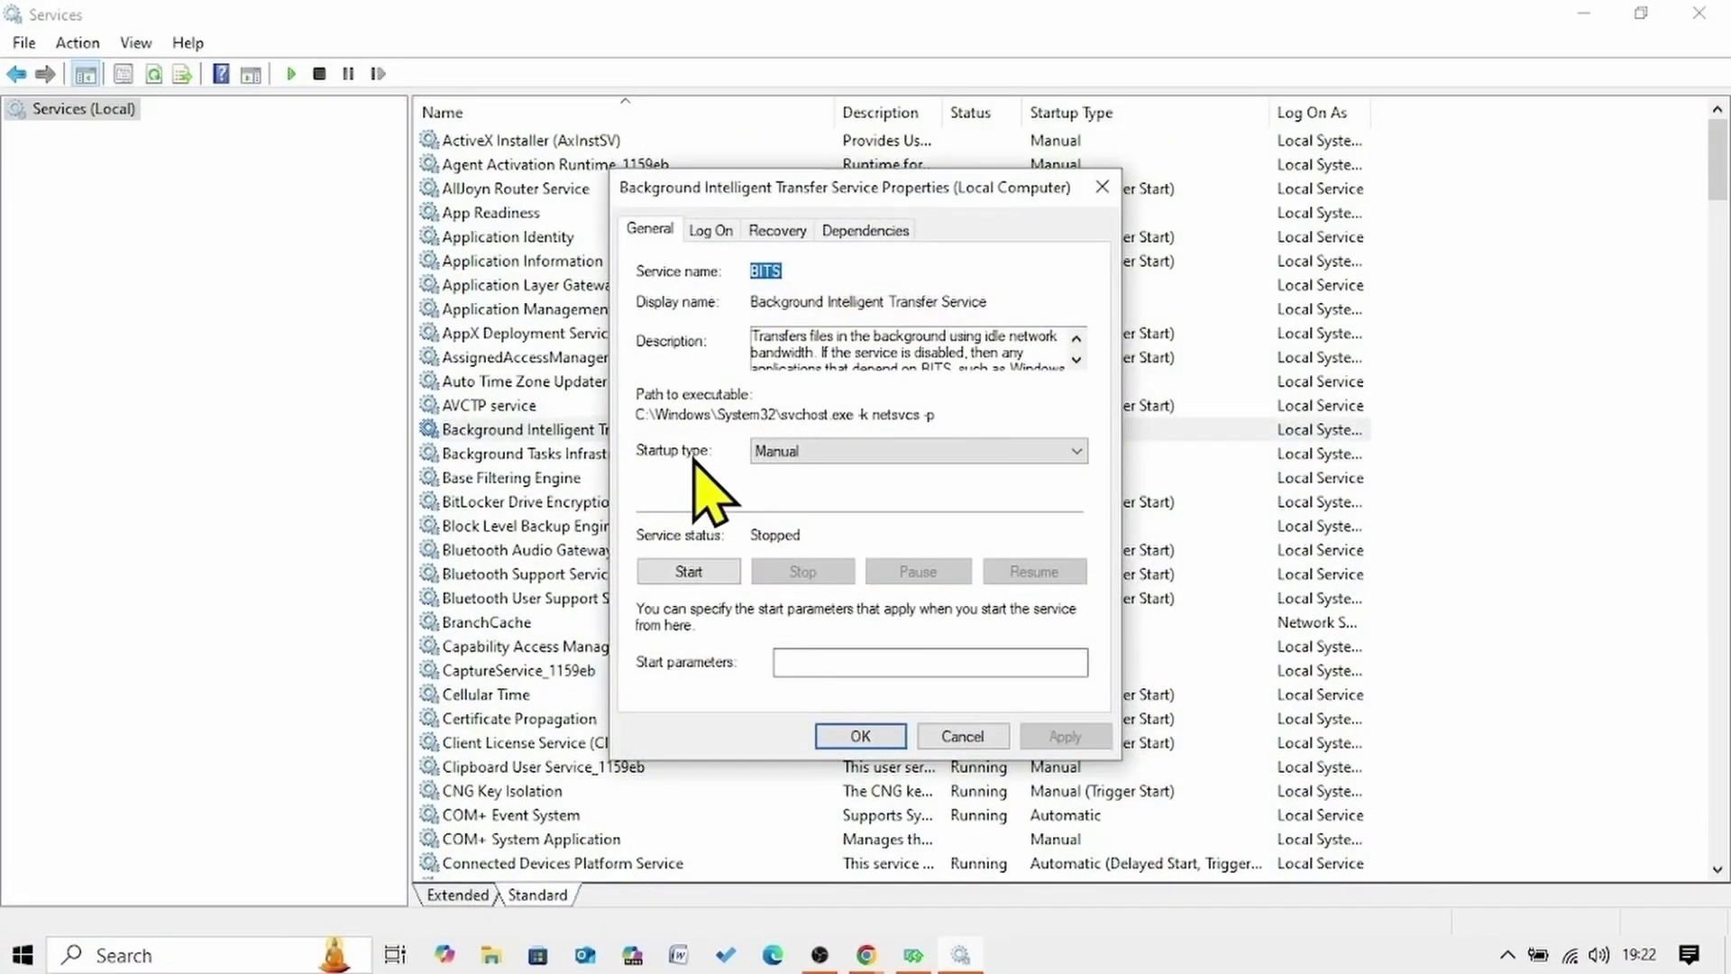
left_click(772, 456)
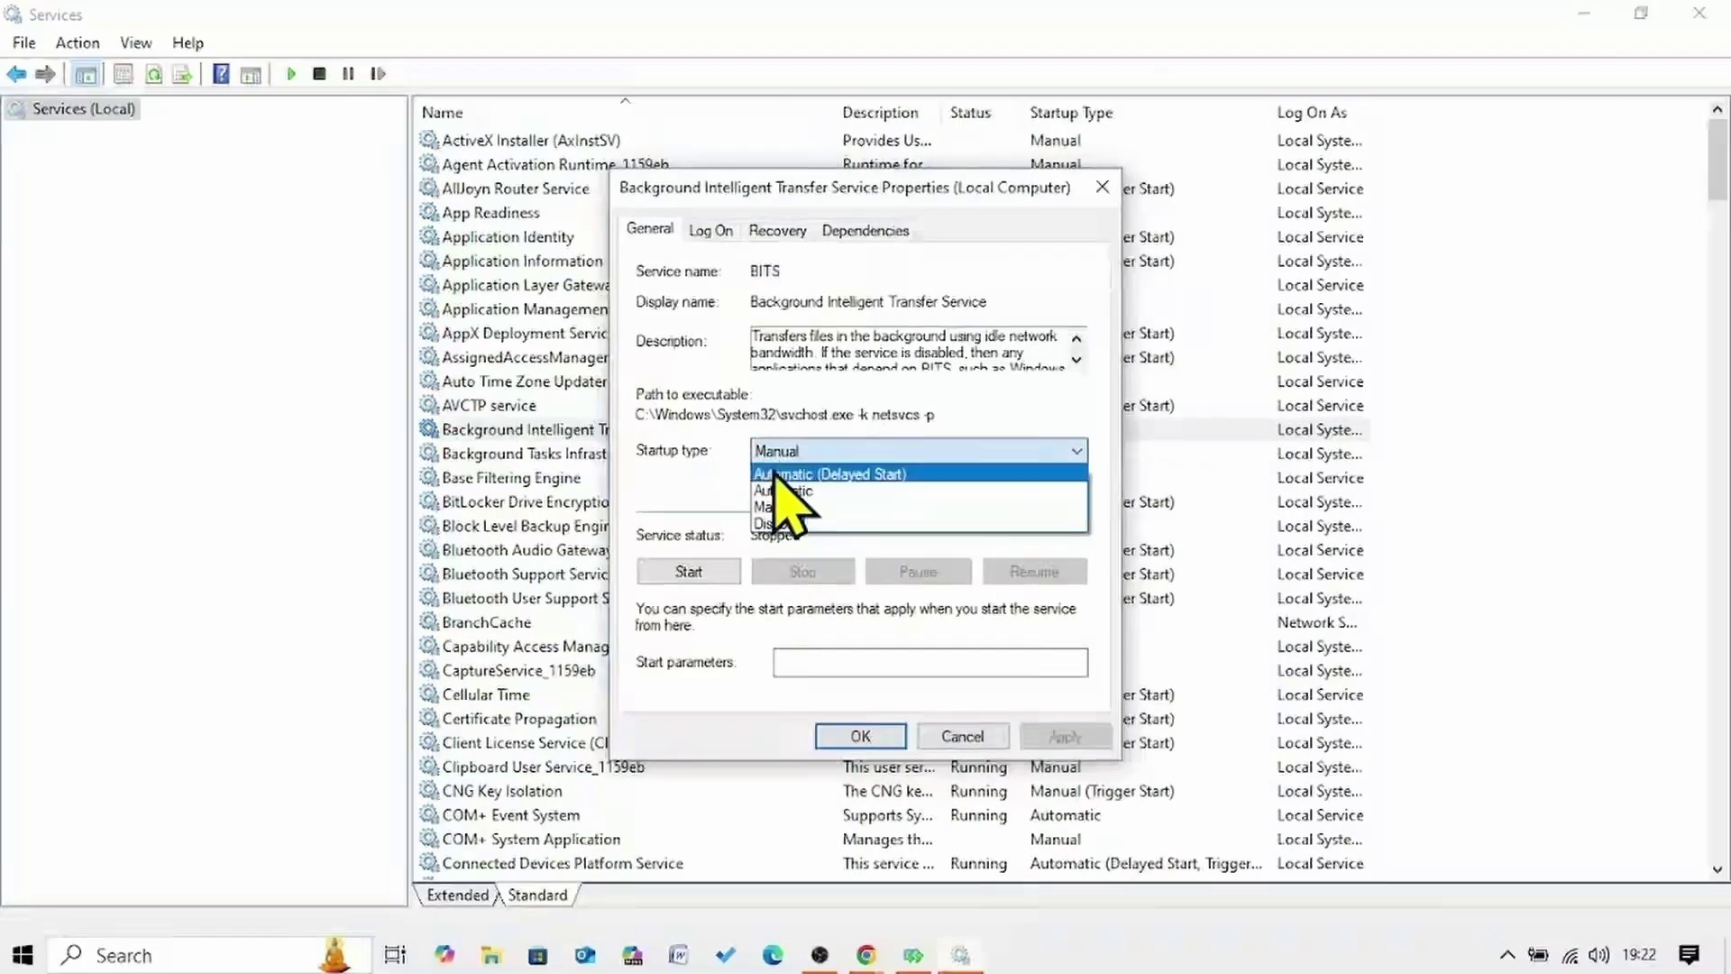
left_click(775, 491)
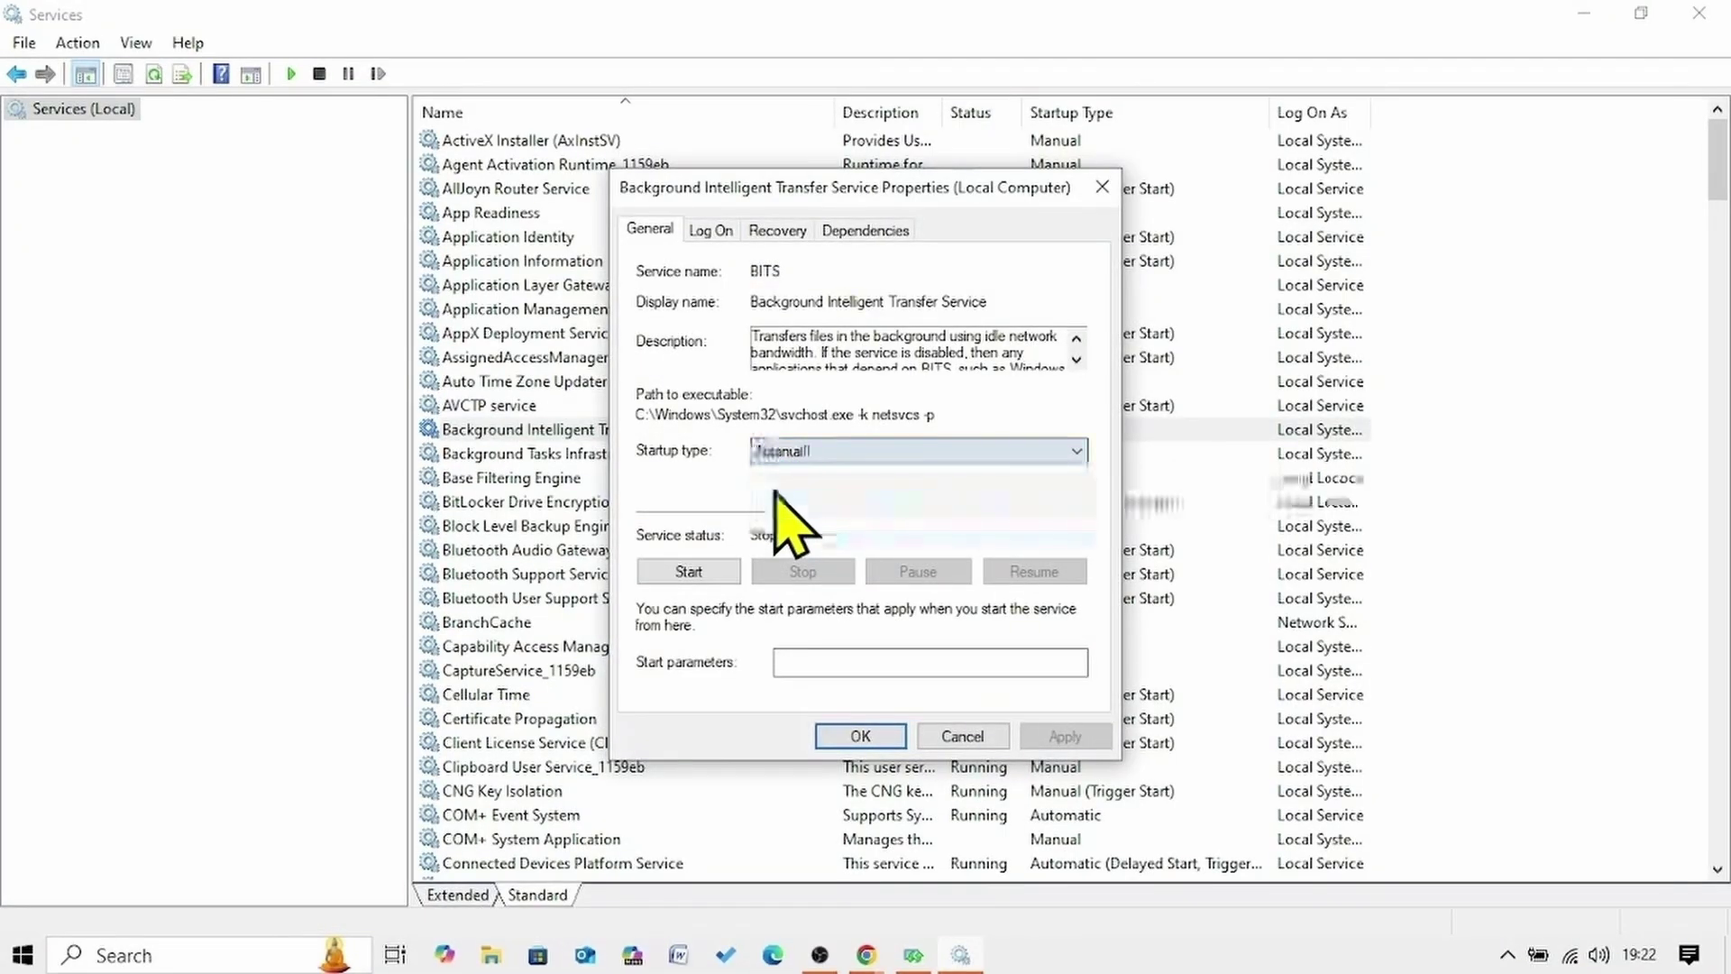
left_click(688, 571)
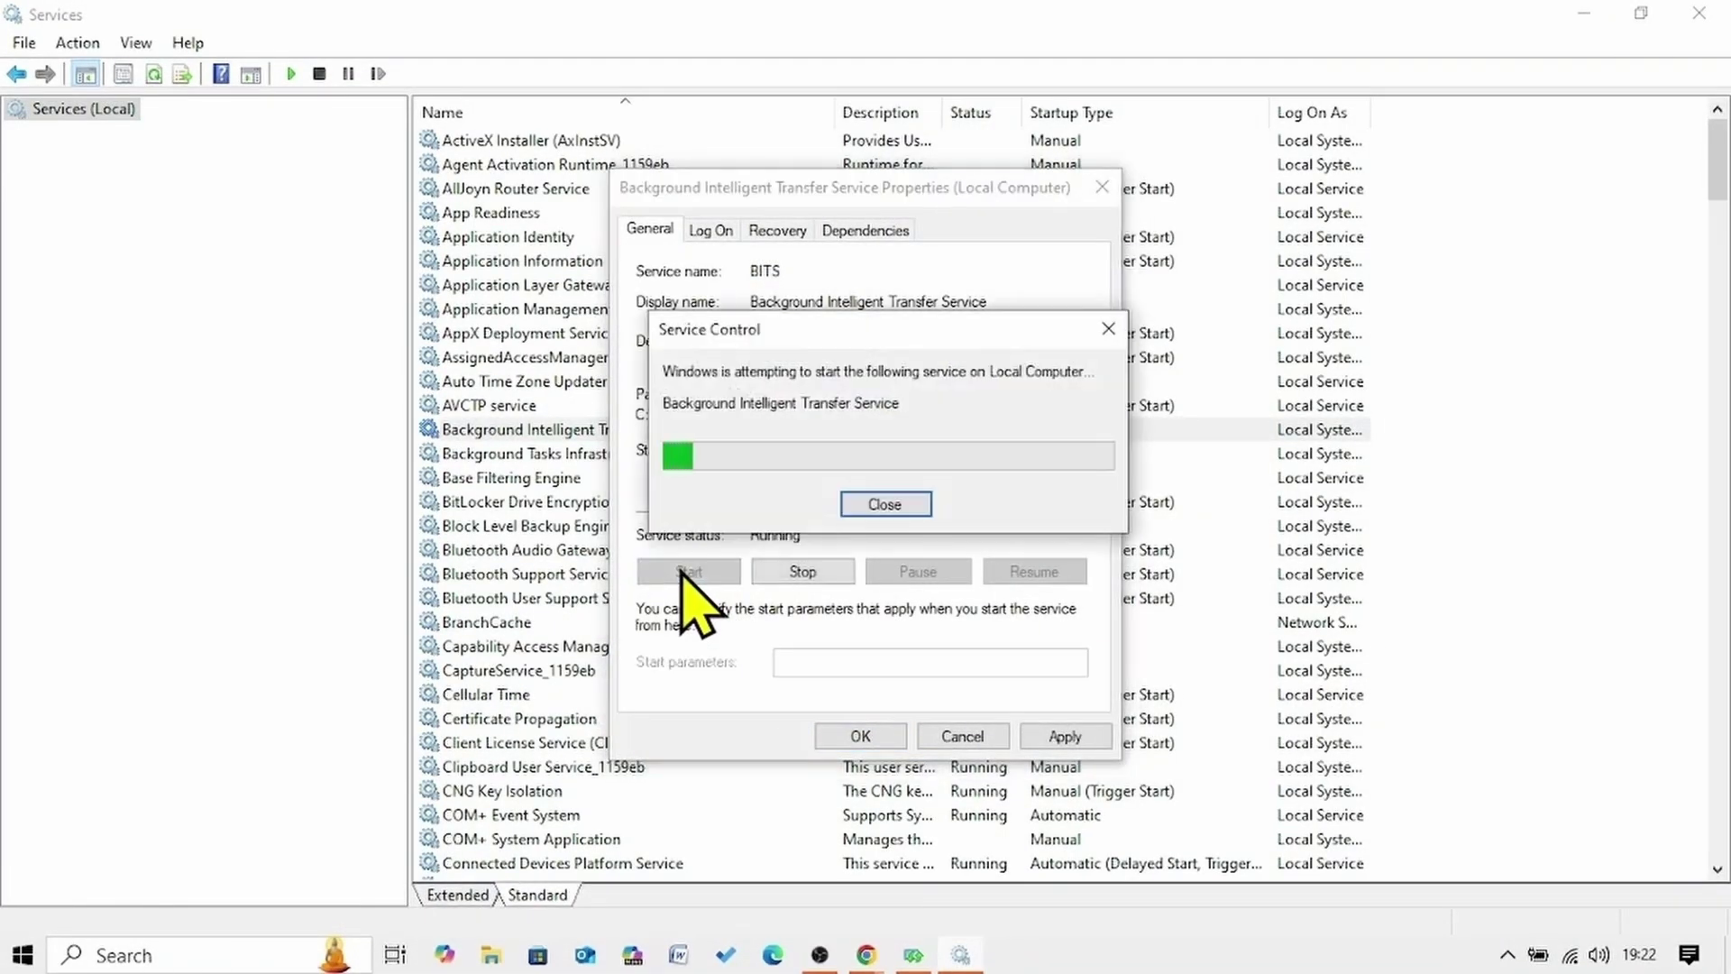
left_click(1056, 736)
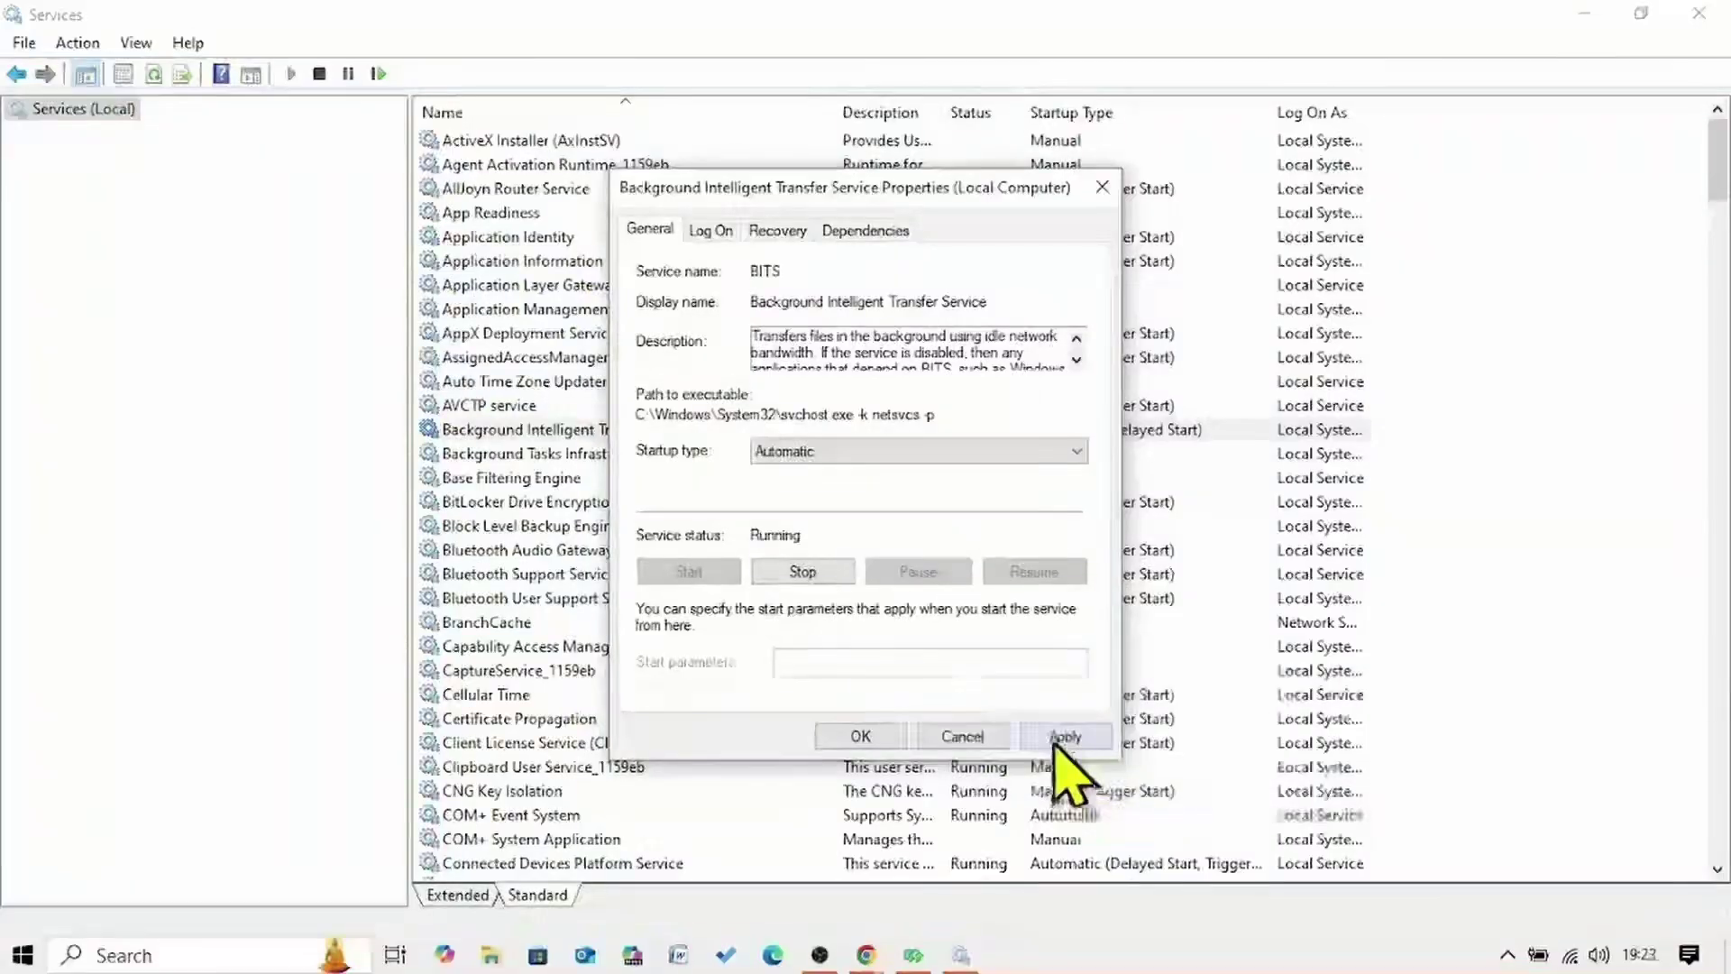
left_click(880, 735)
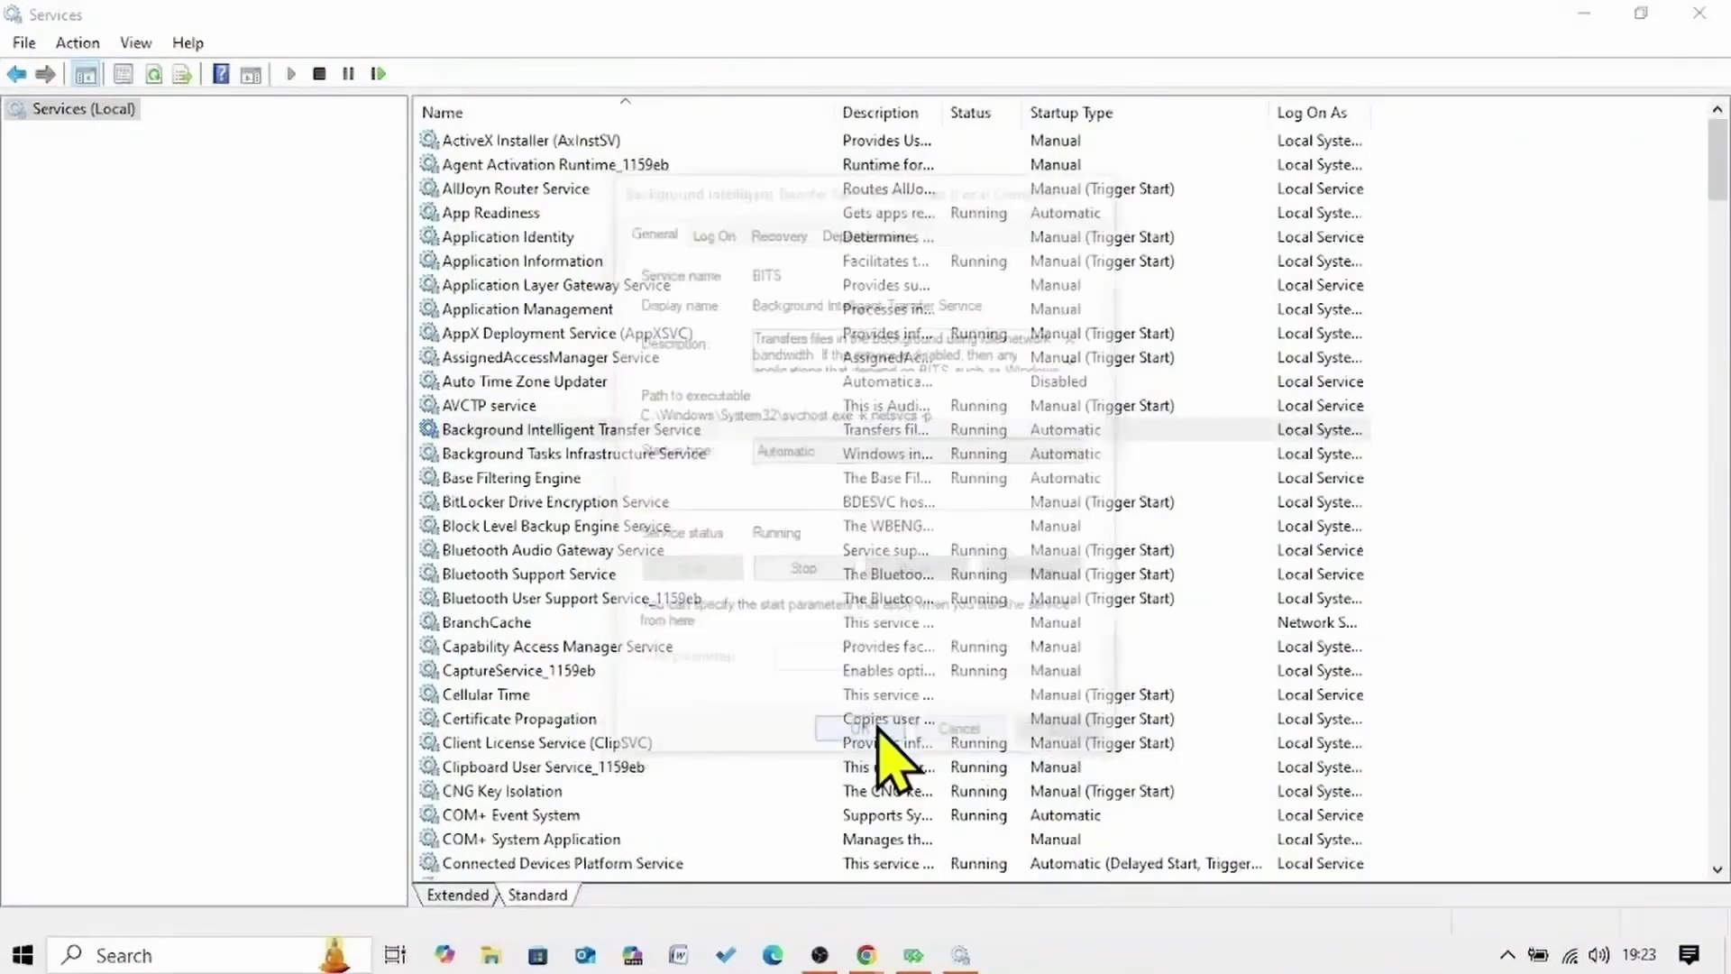
Restart the Background Intelligent Transfer Service
right_click(476, 431)
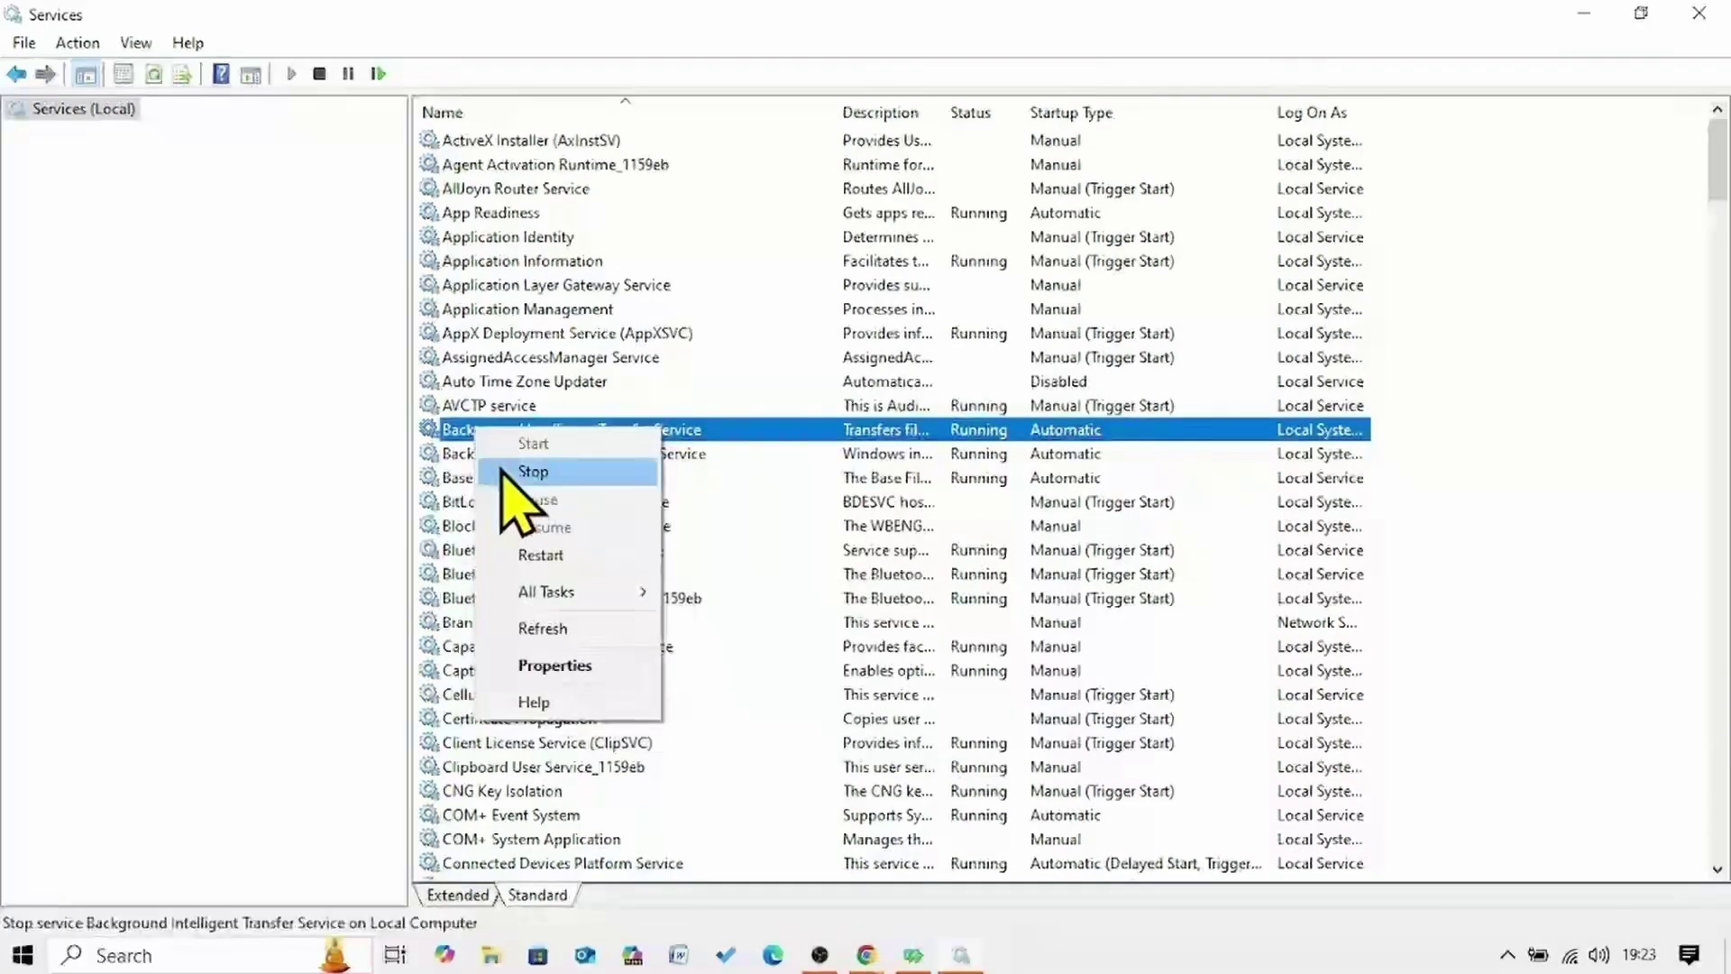
left_click(542, 555)
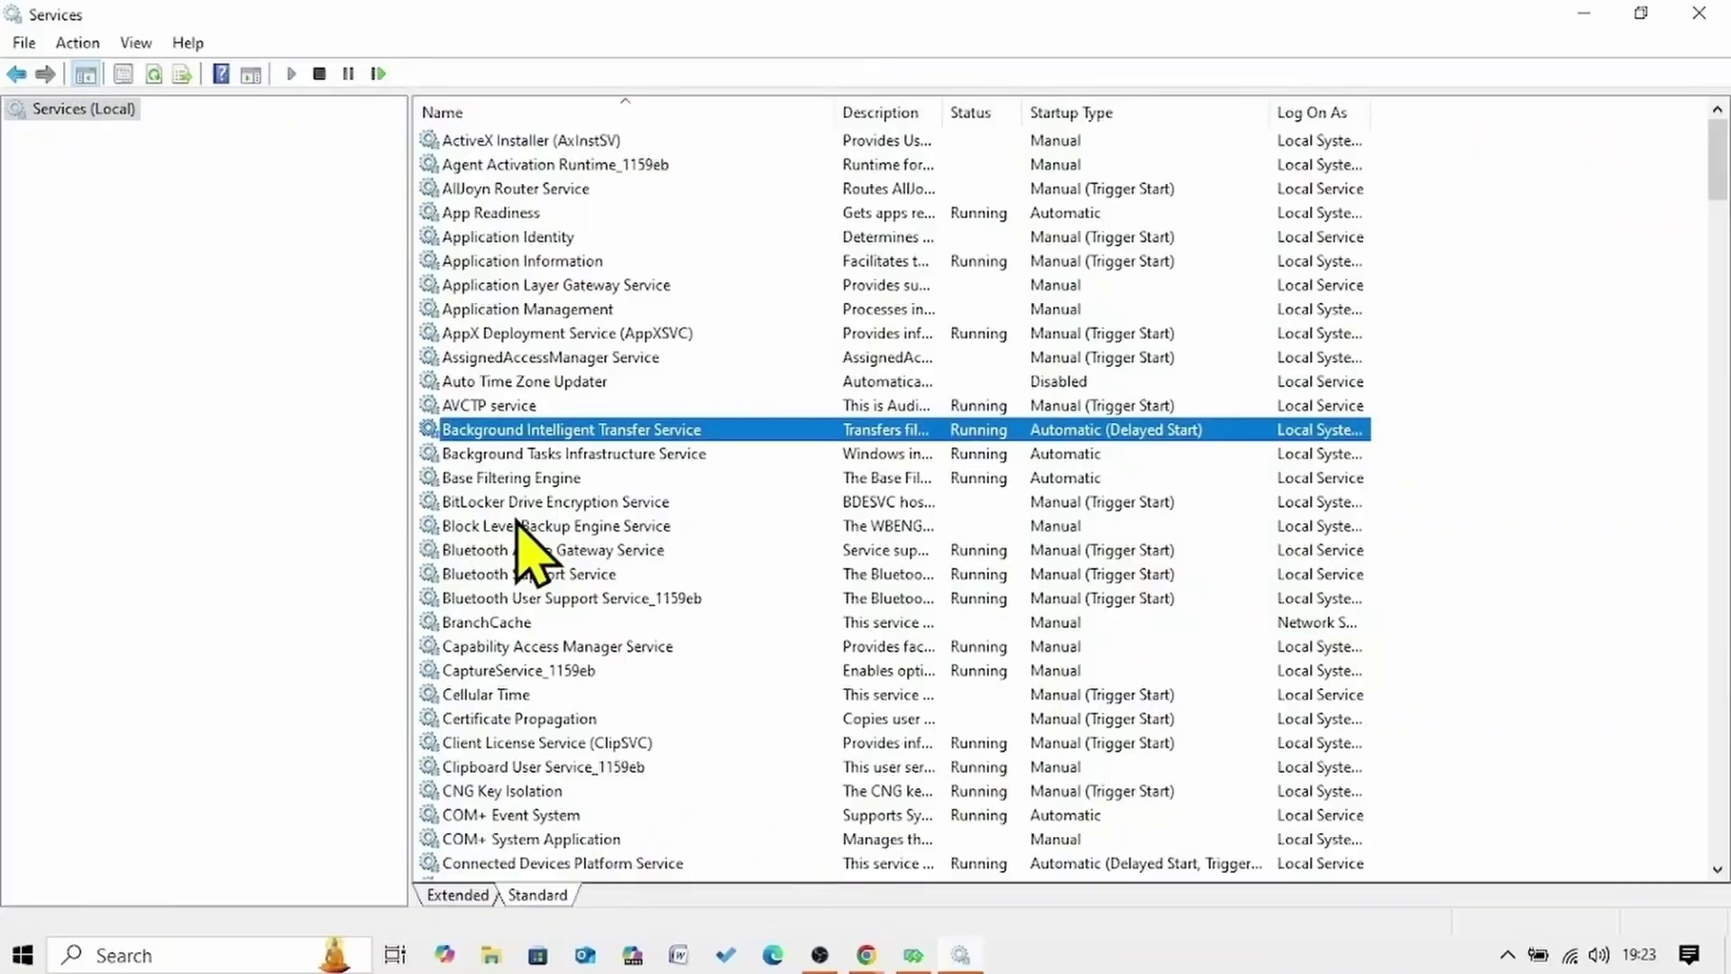
Check the startup type and status in the Cryptographic Services properties and restart that service
scroll(516, 521, "down", 6)
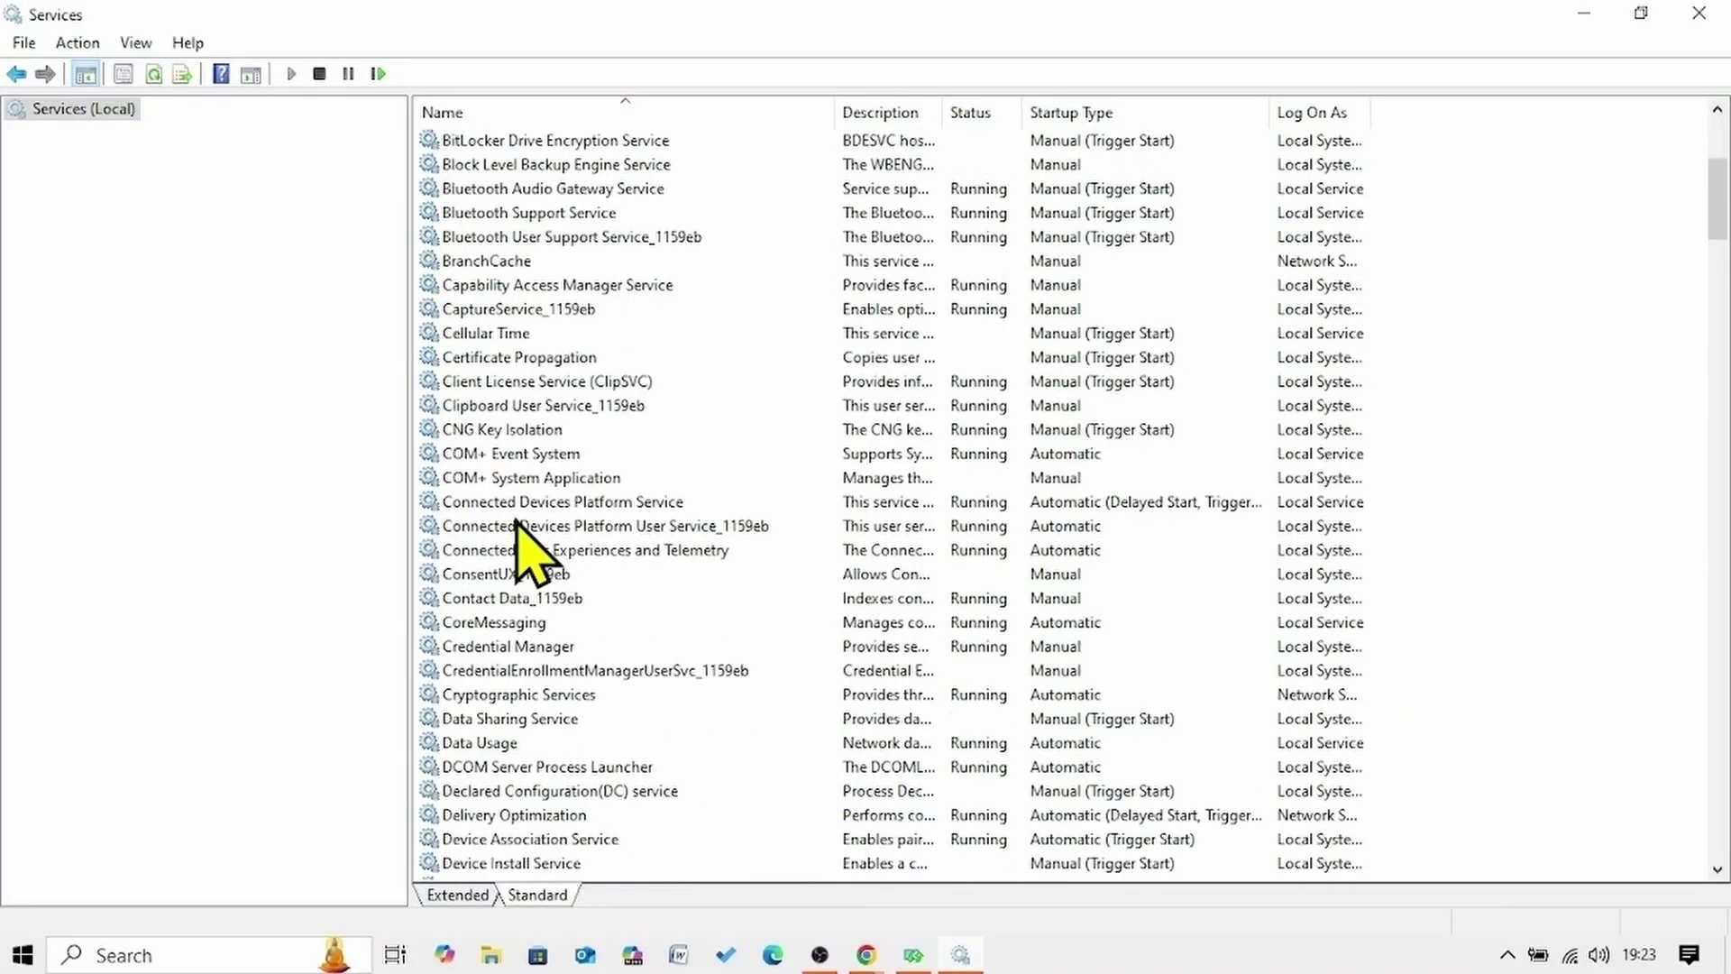
left_click(526, 622)
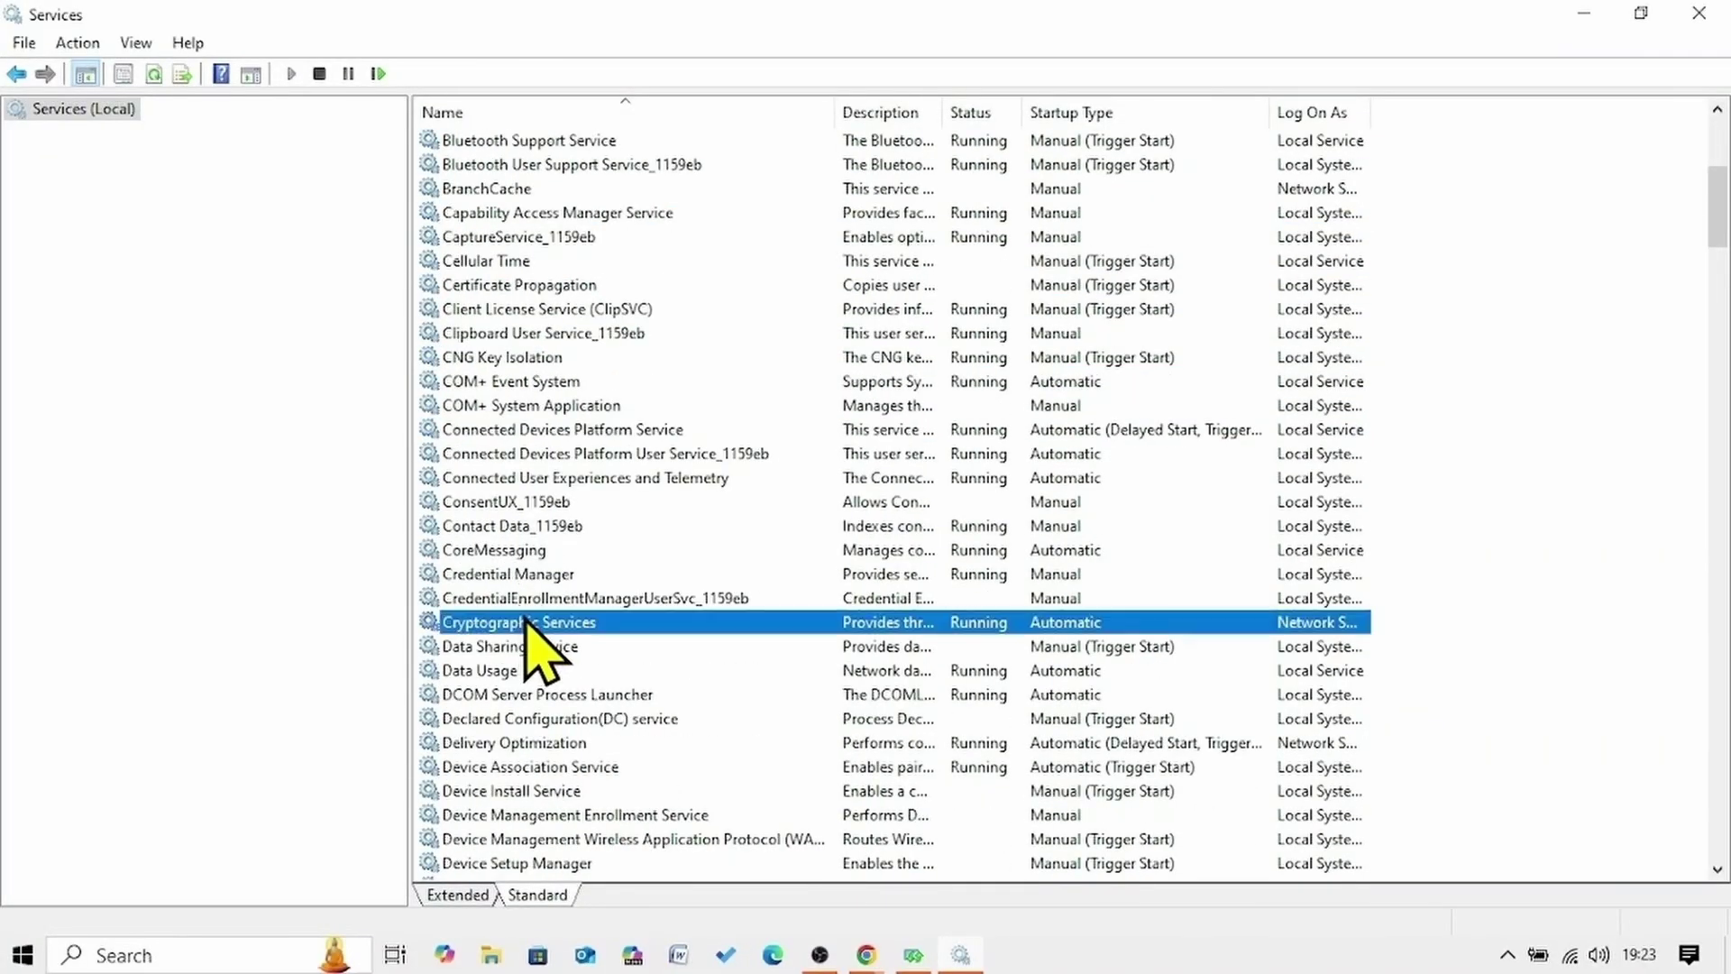
right_click(528, 623)
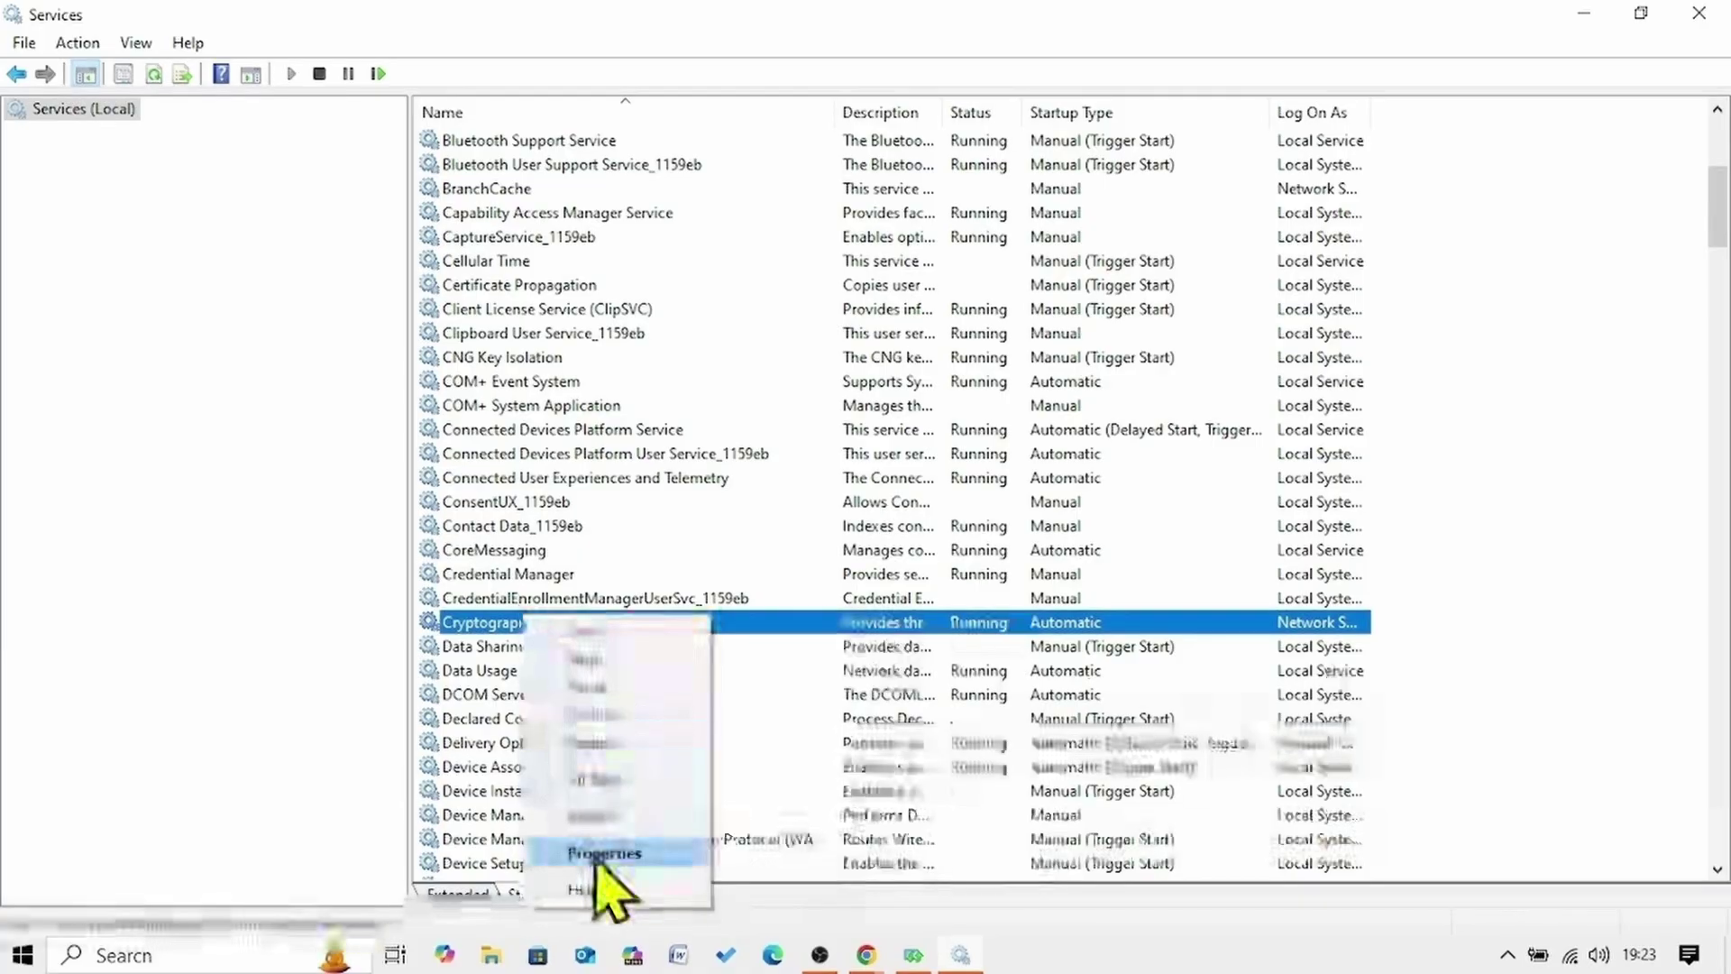
left_click(595, 851)
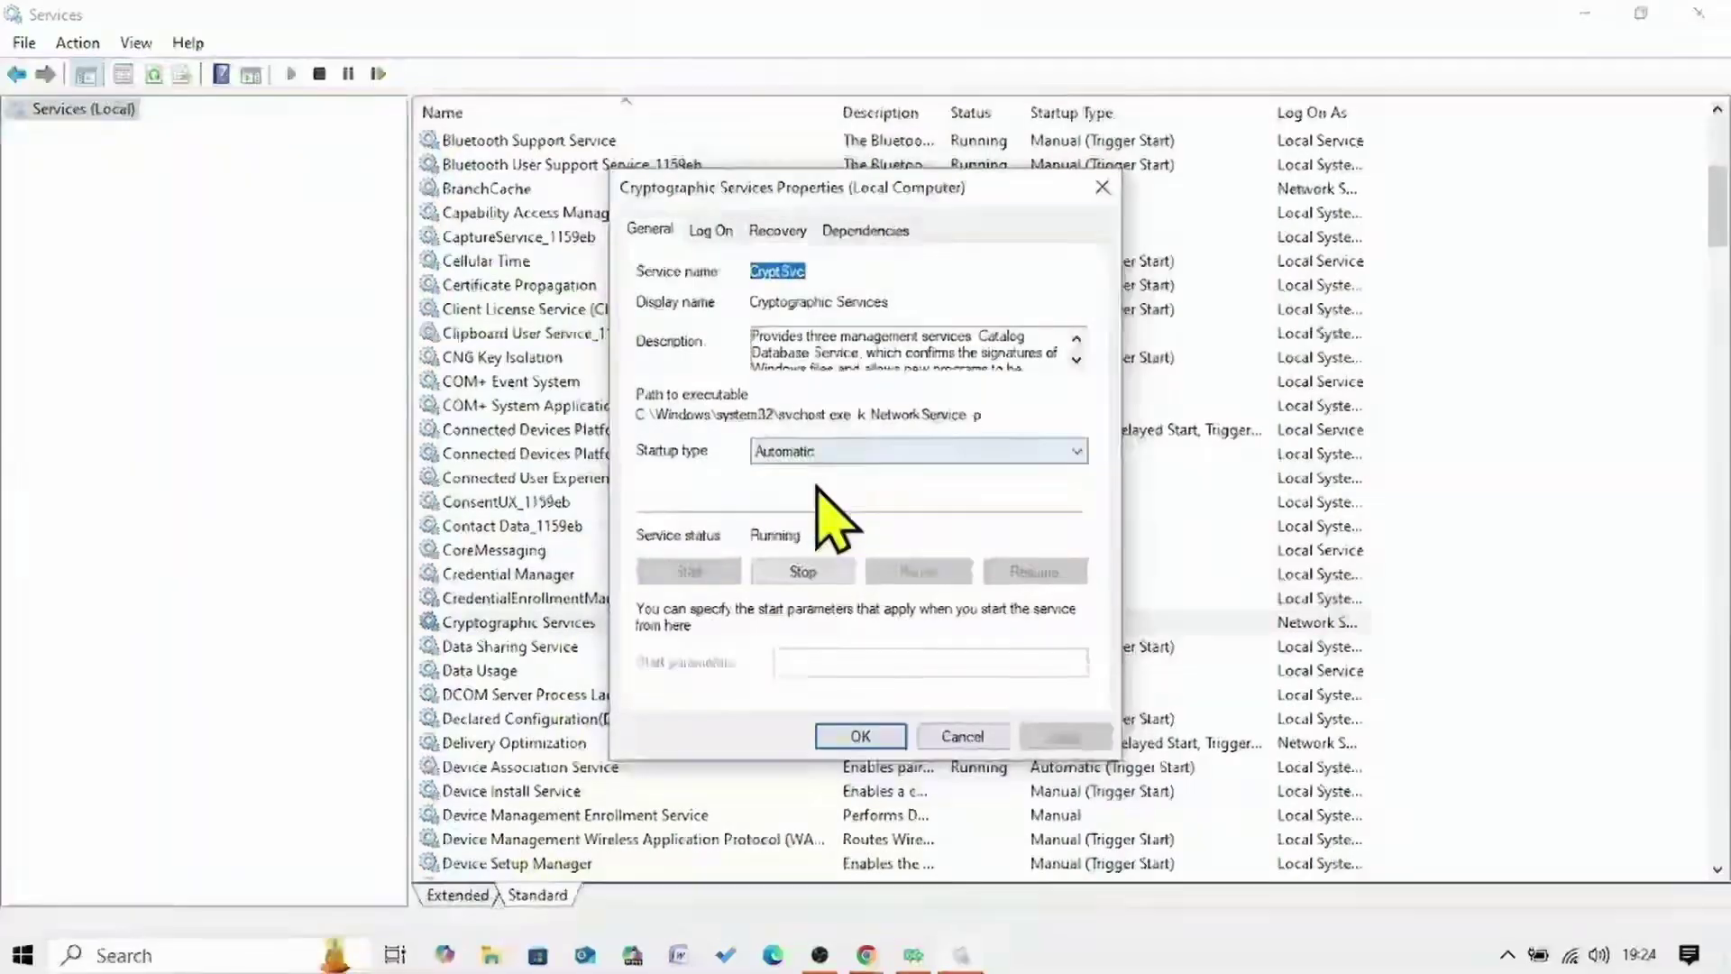
left_click(860, 736)
right_click(506, 625)
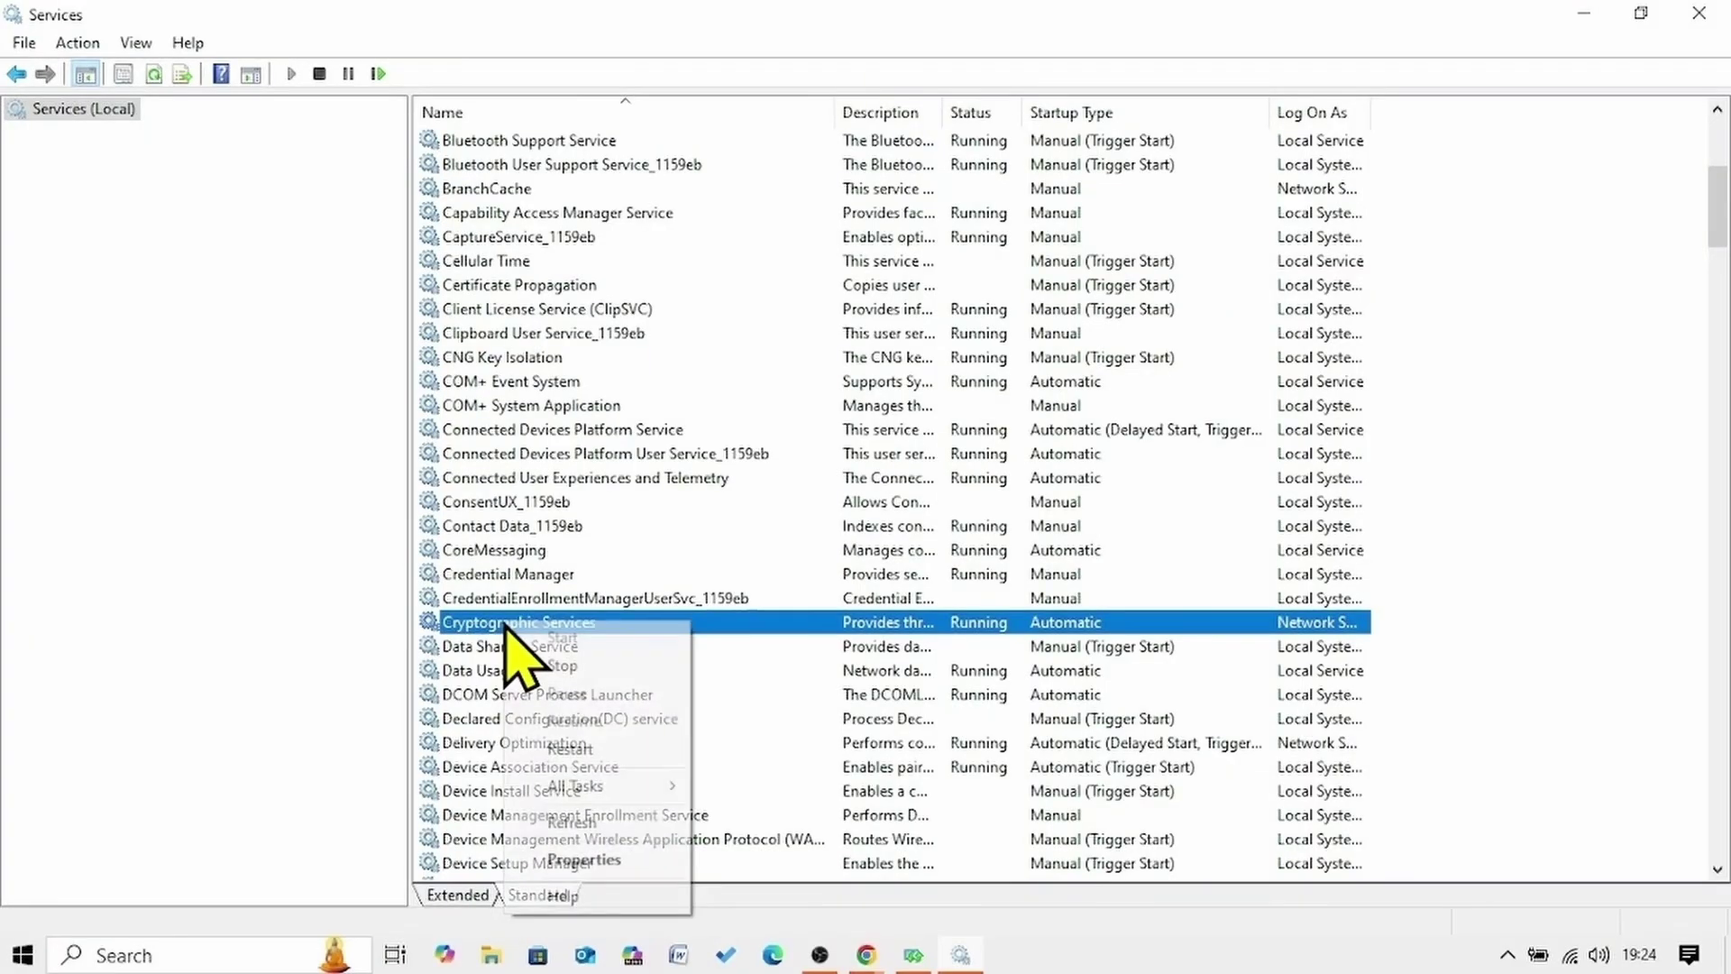
left_click(559, 750)
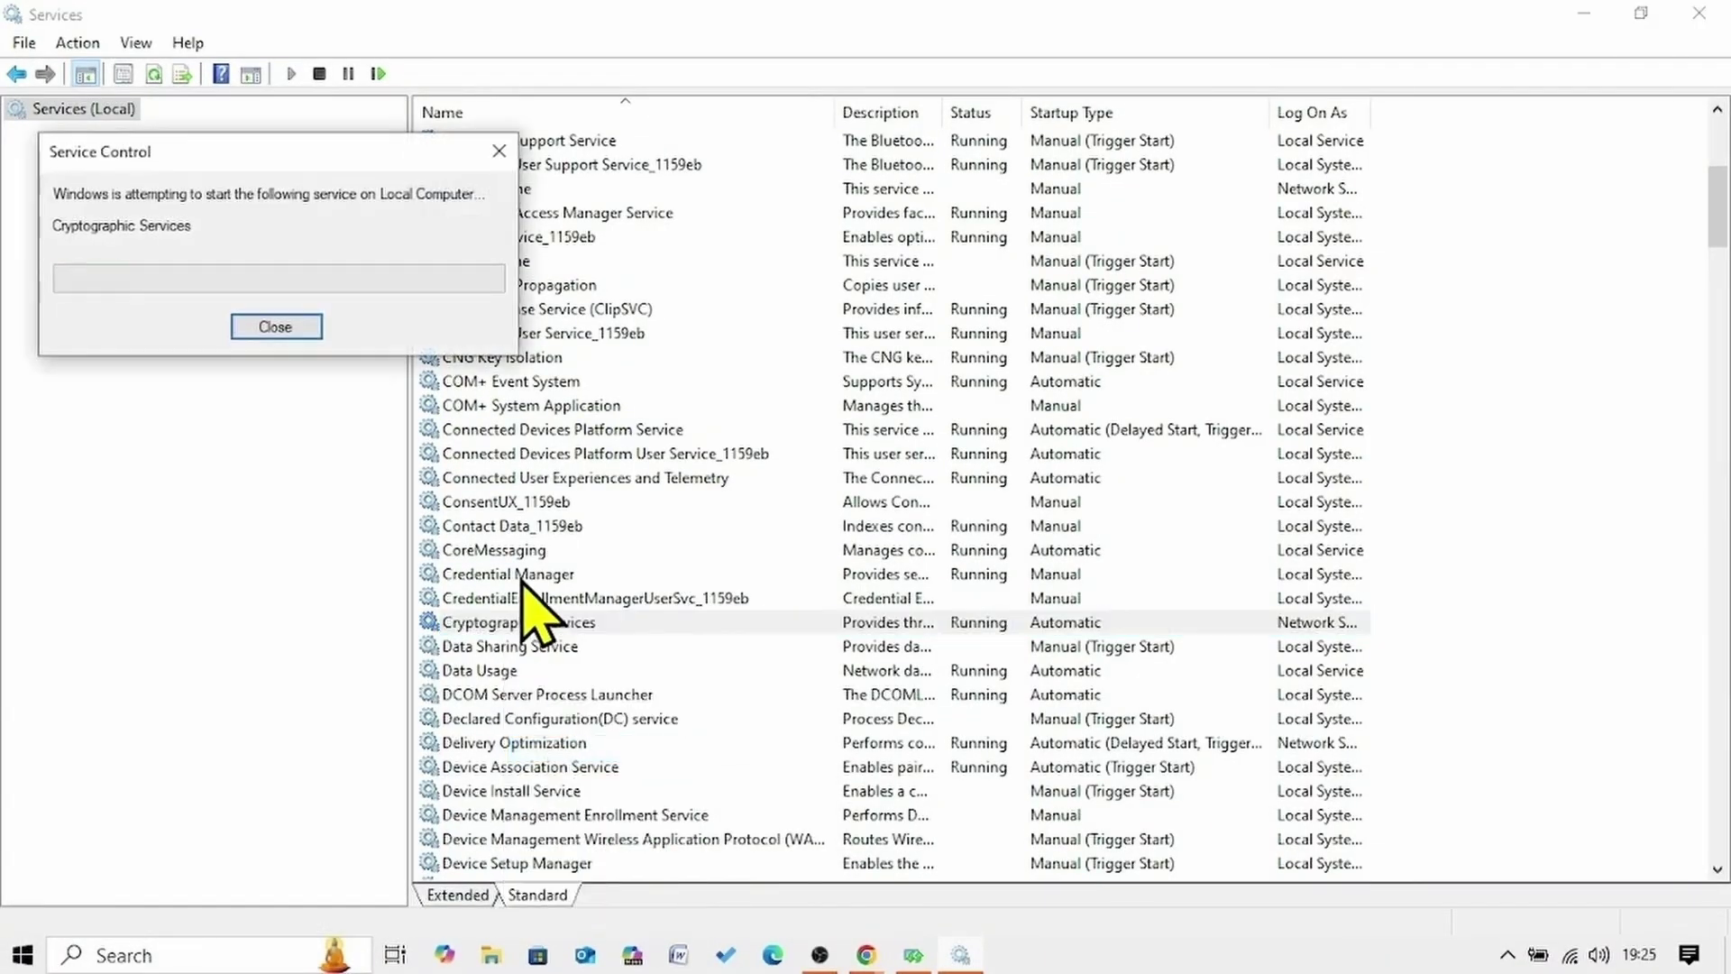
Check the Windows Update service's startup type and status, restart the service and close the Services console
scroll(519, 559, "down", 7)
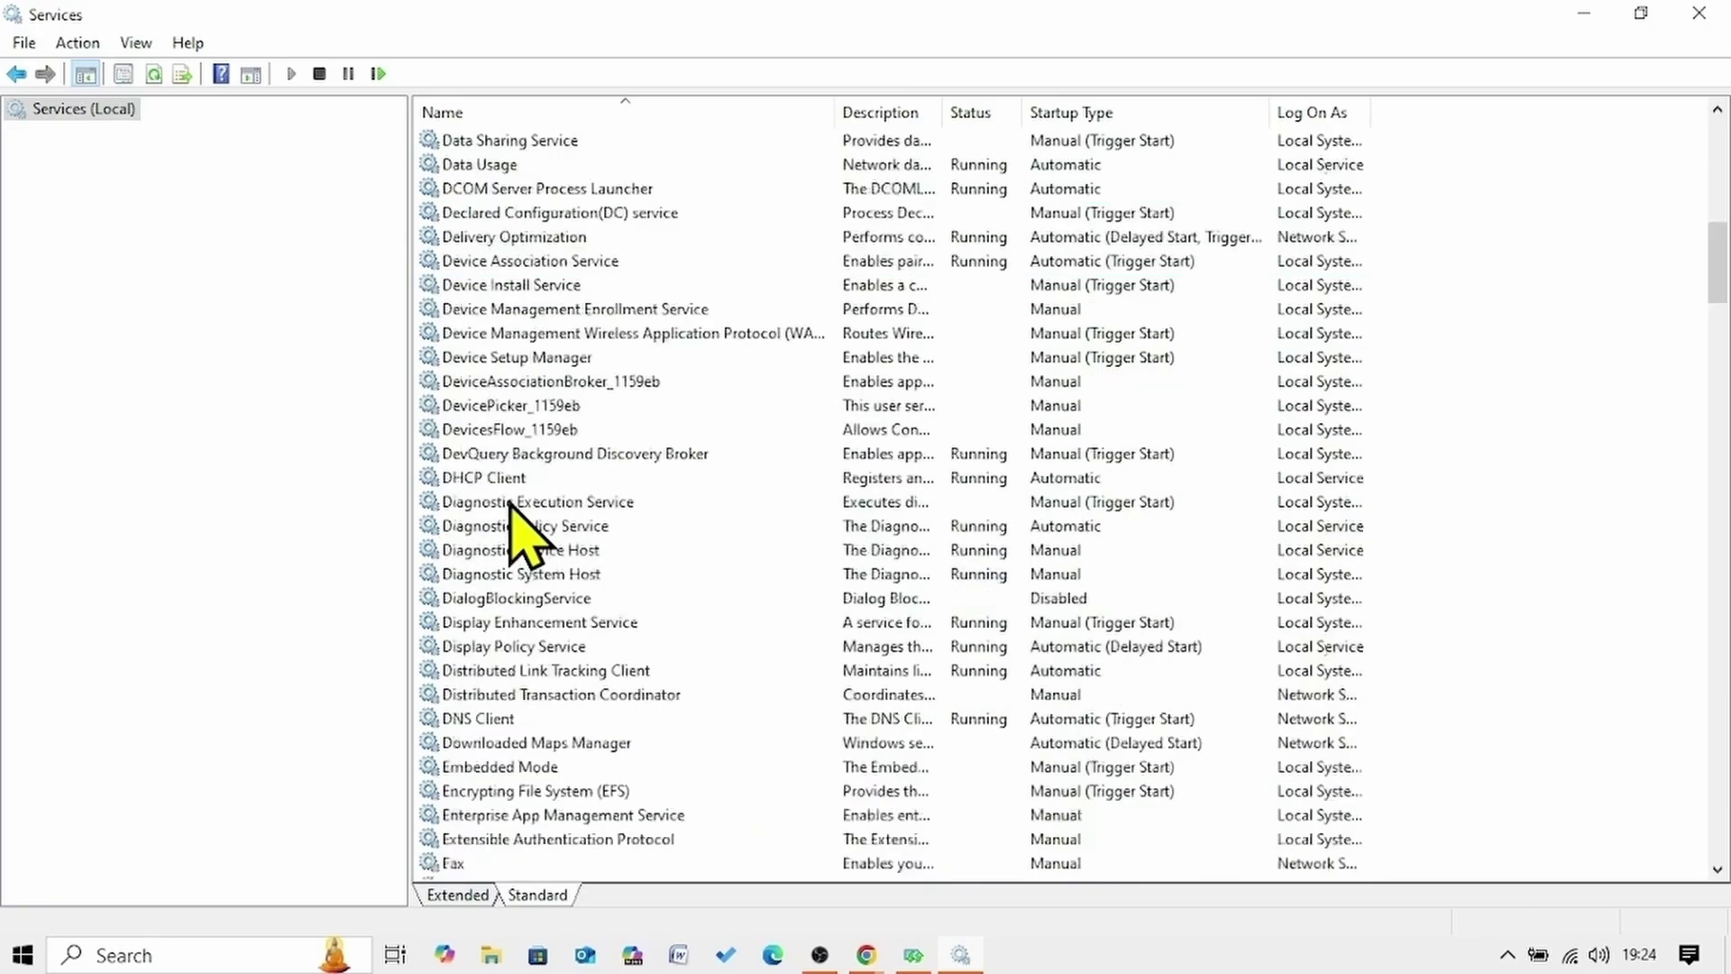
scroll(511, 503, "down", 20)
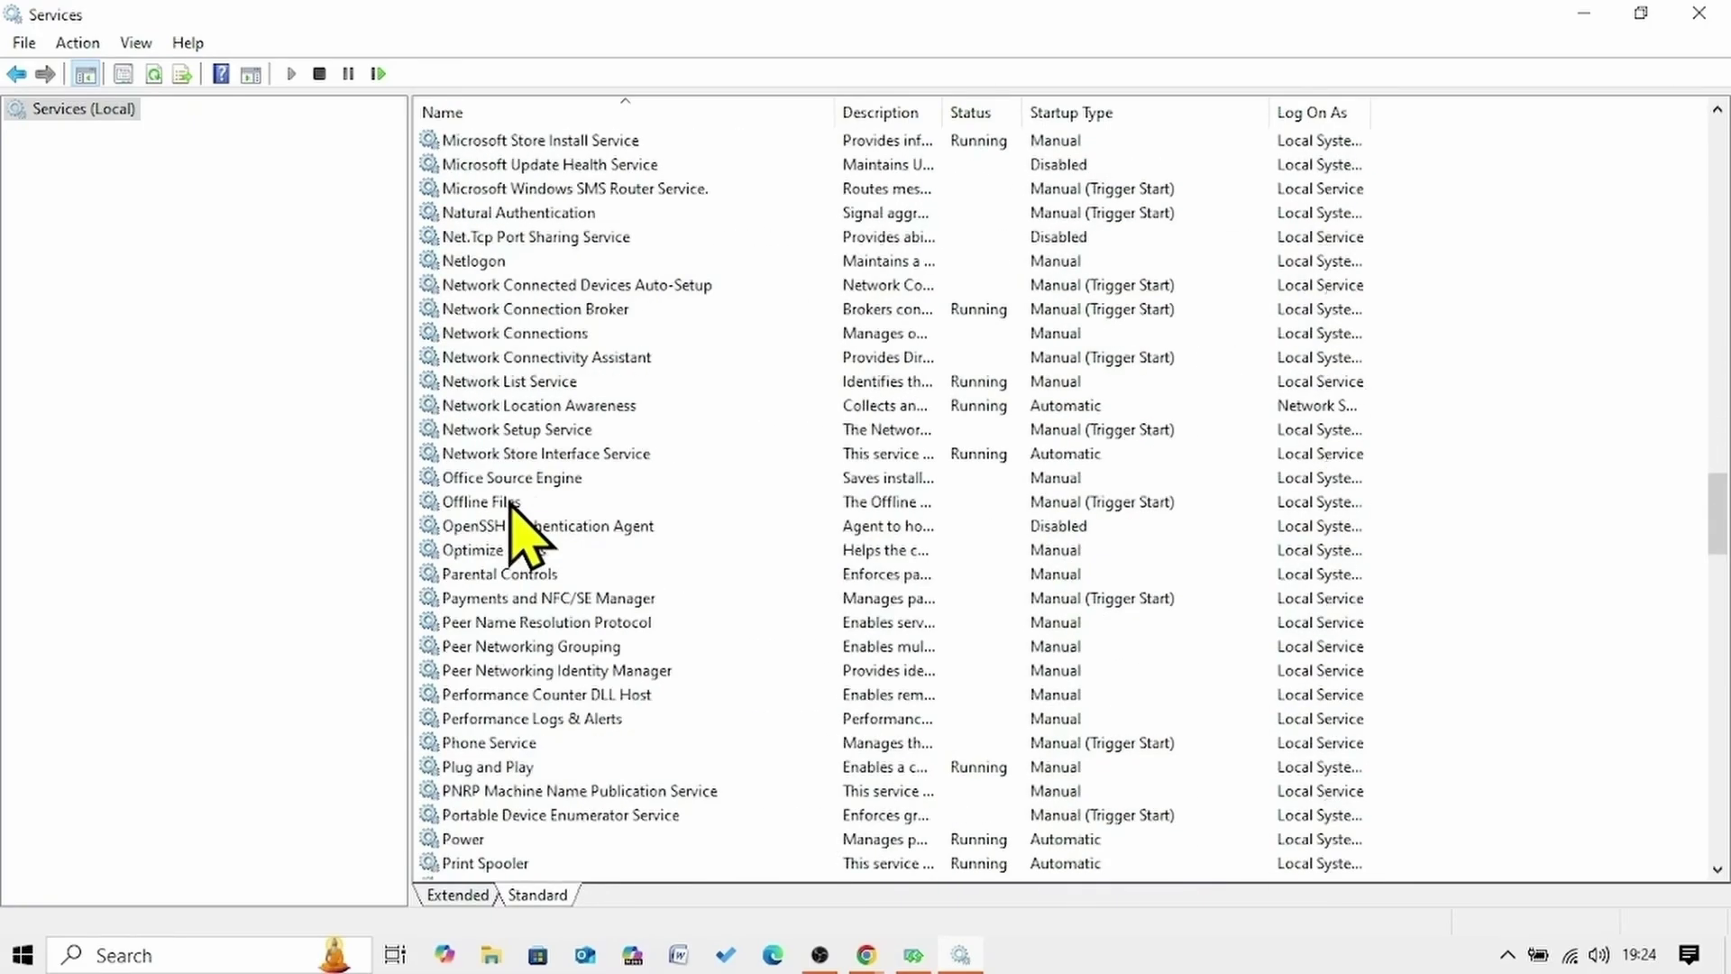
scroll(511, 502, "down", 20)
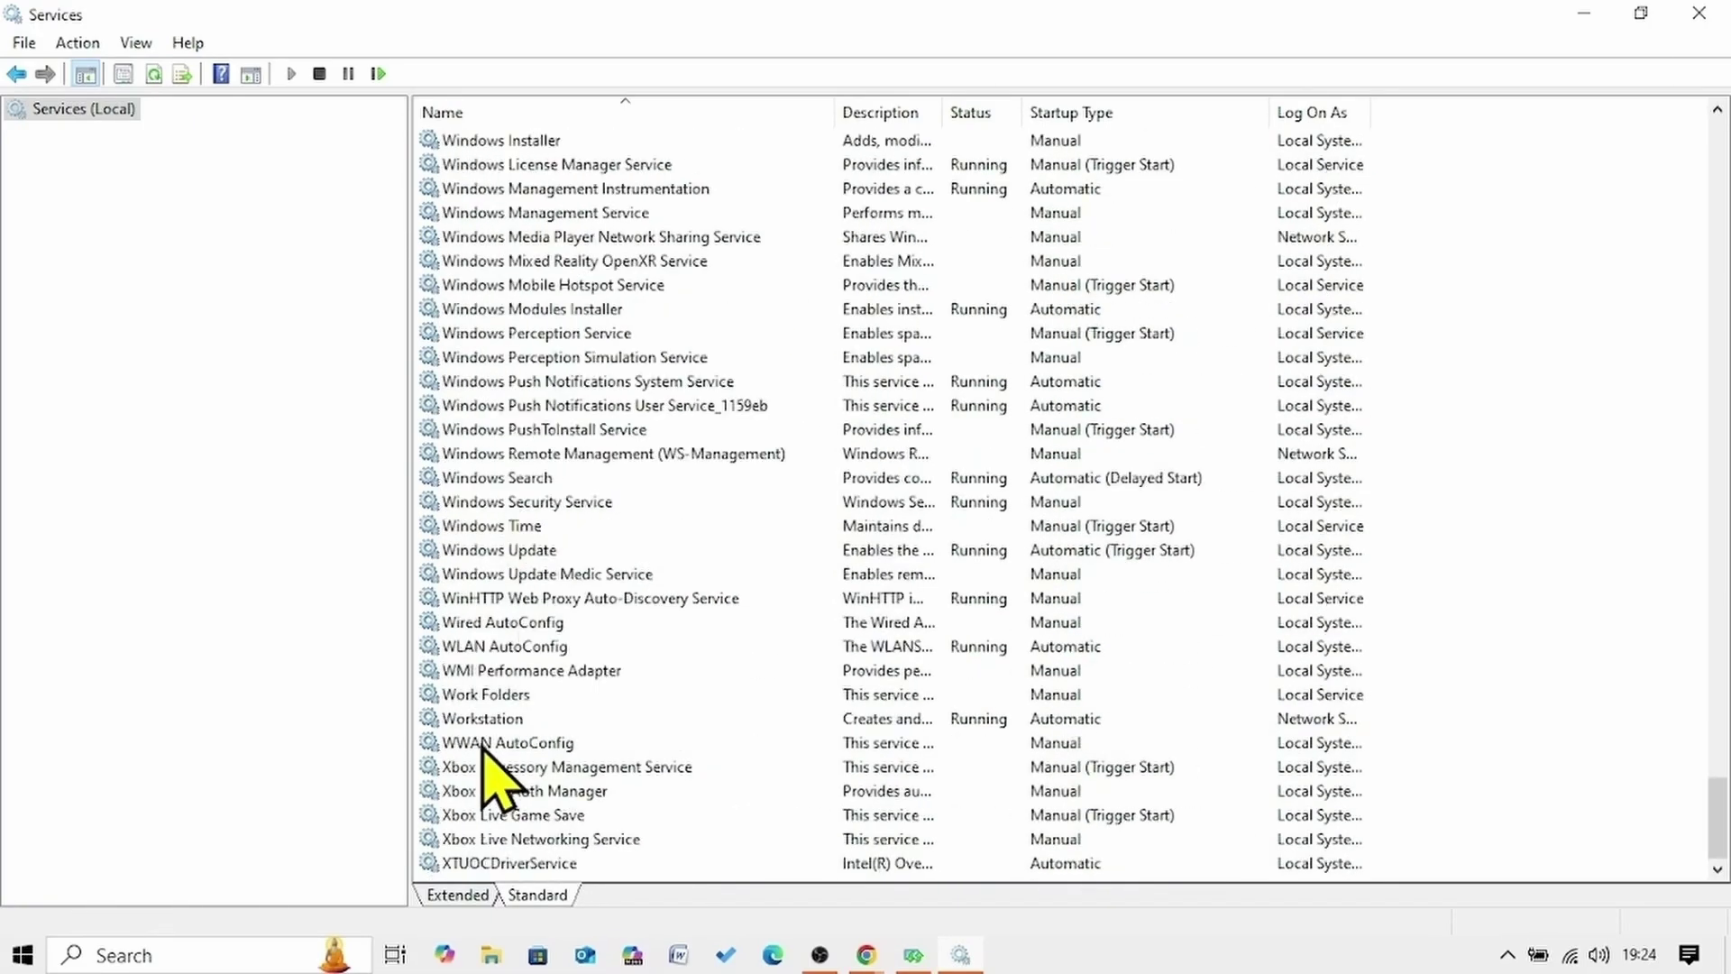
left_click(487, 557)
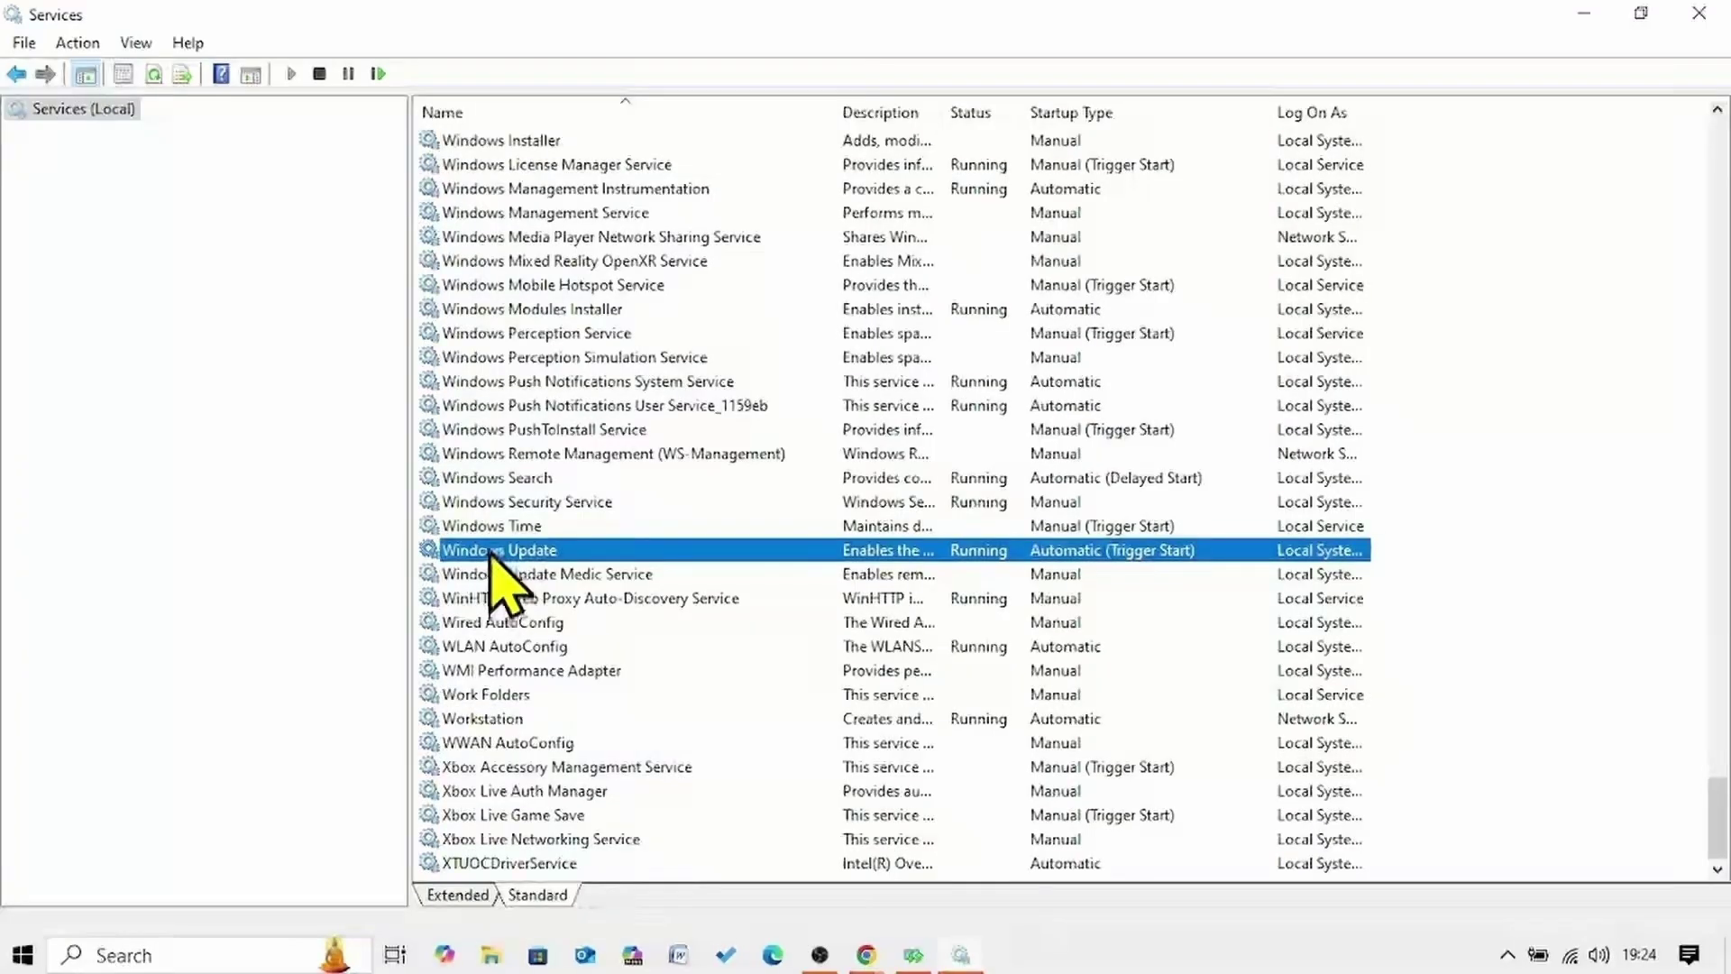
right_click(491, 550)
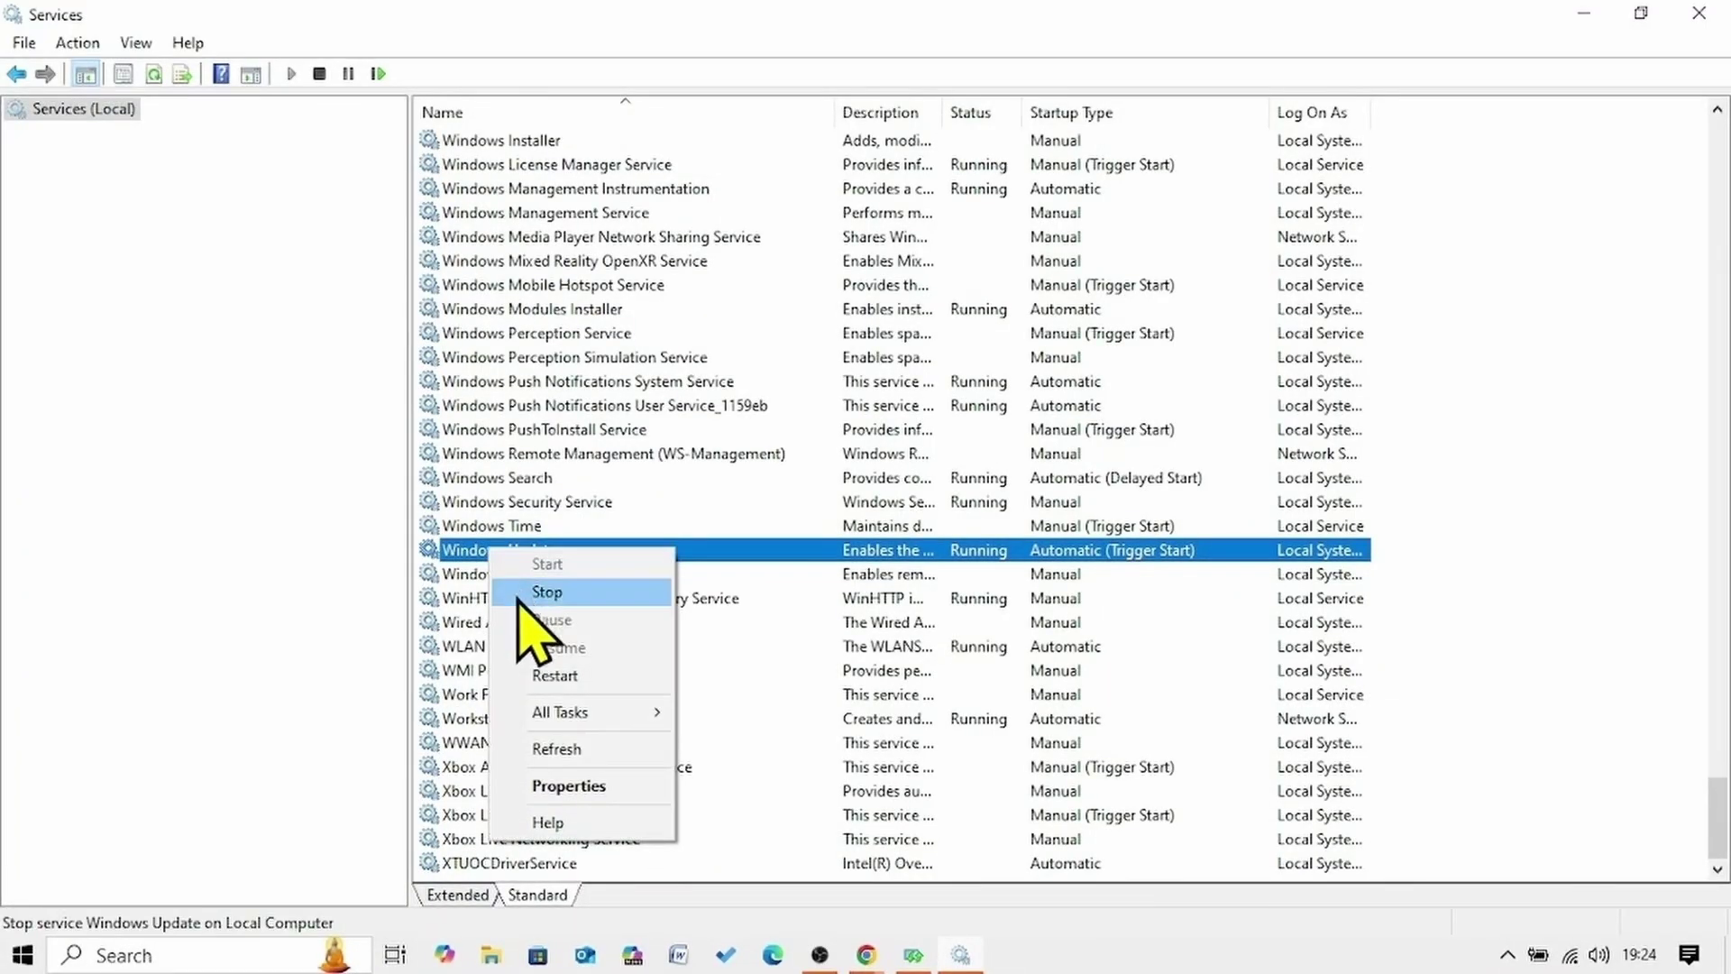
left_click(568, 786)
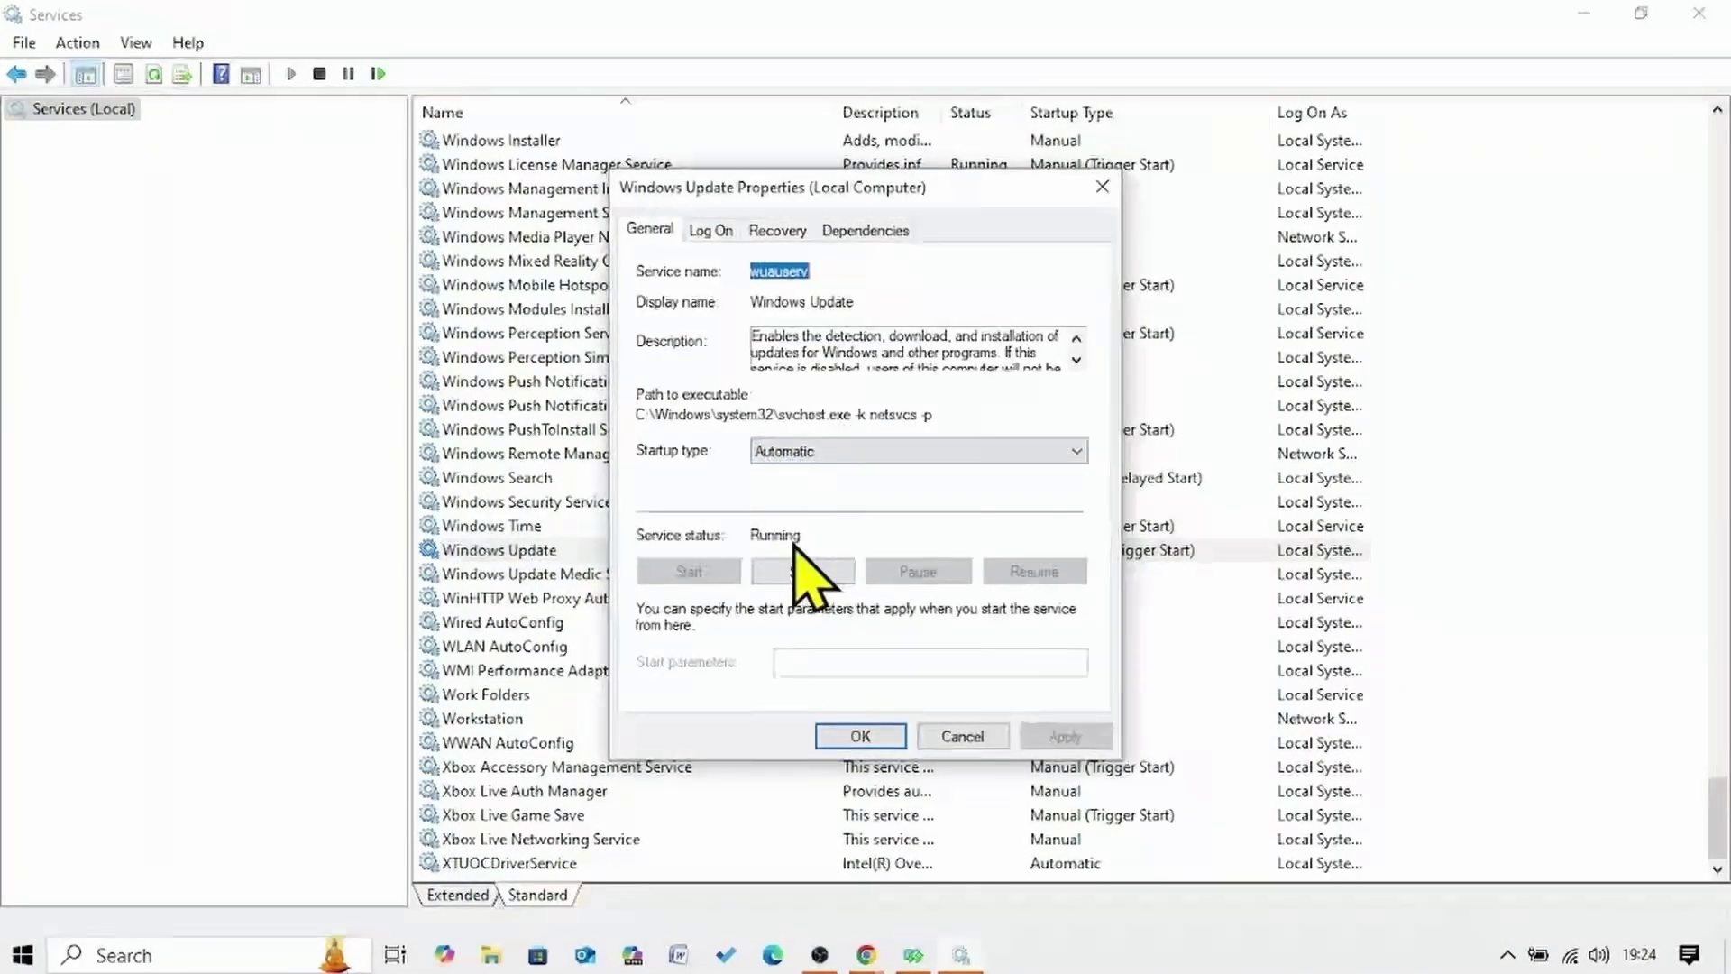
left_click(844, 740)
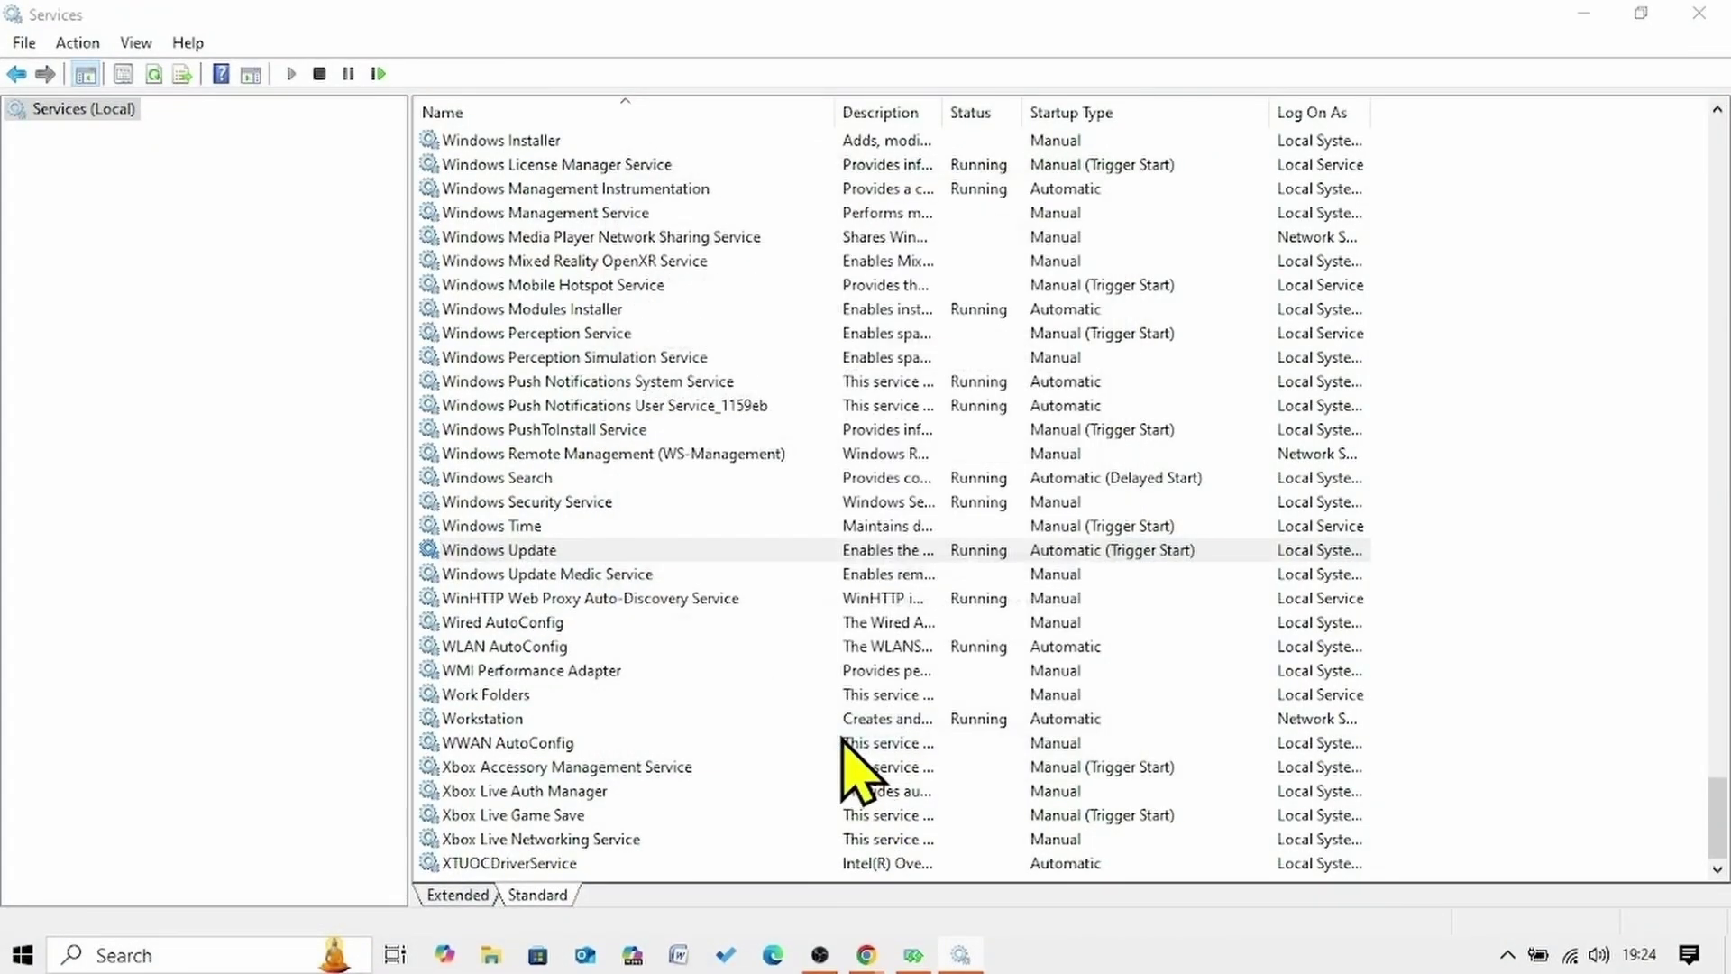
right_click(493, 557)
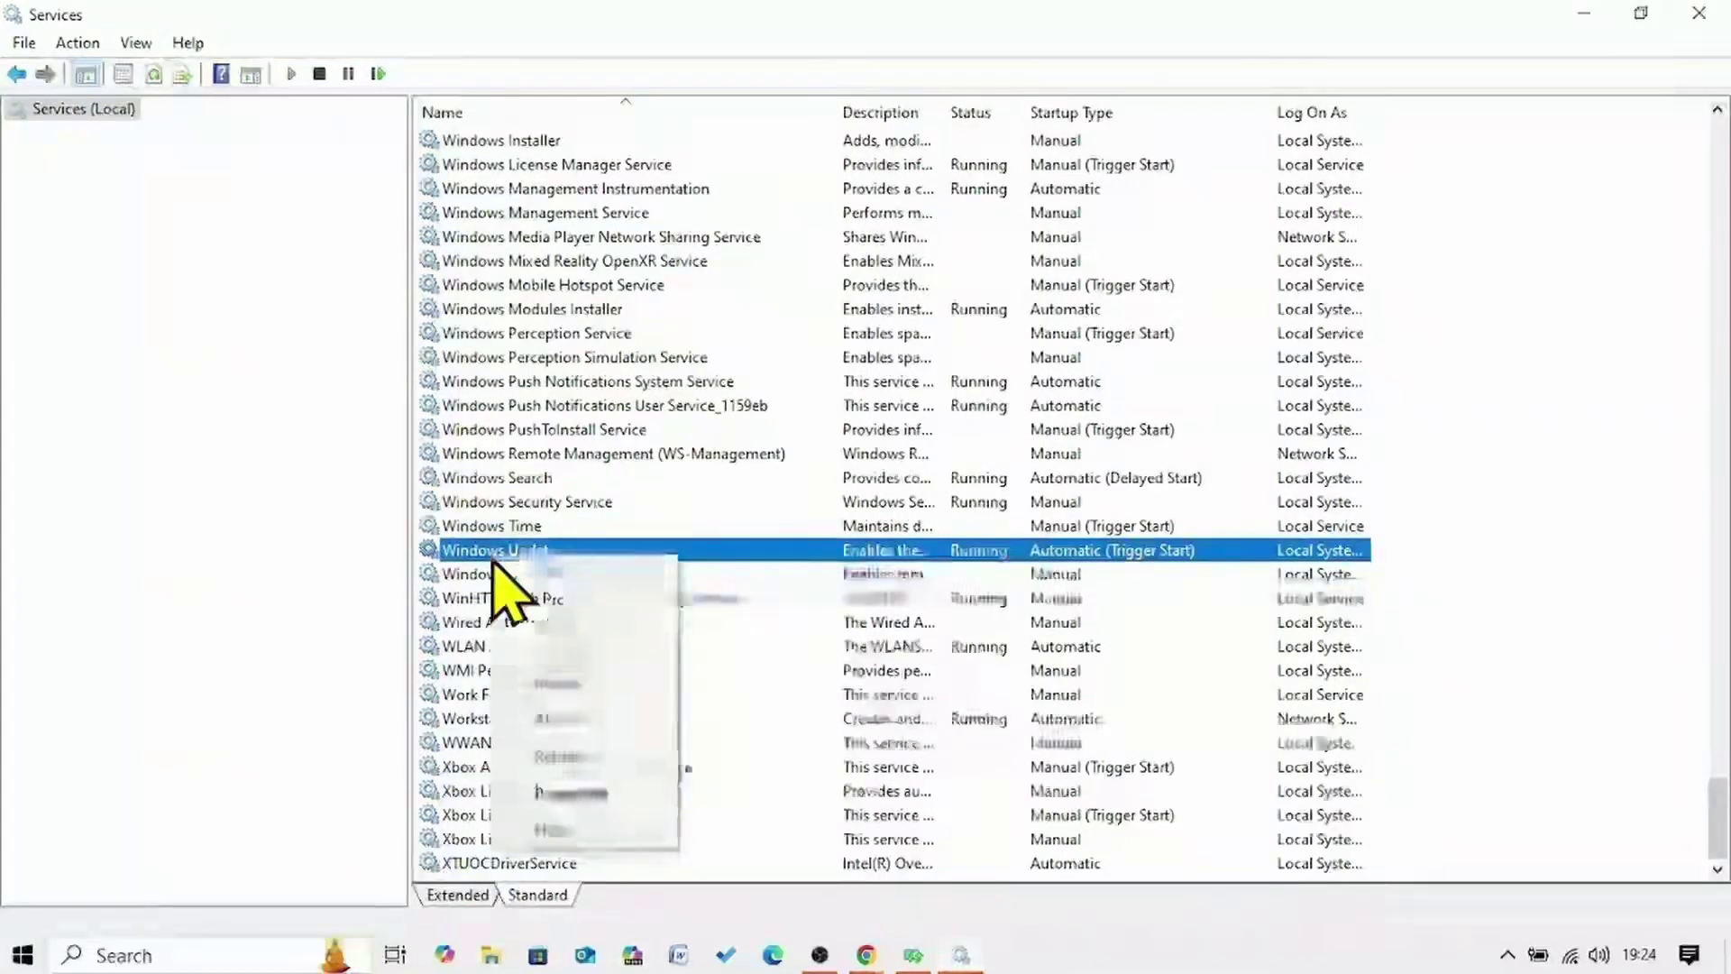
left_click(556, 684)
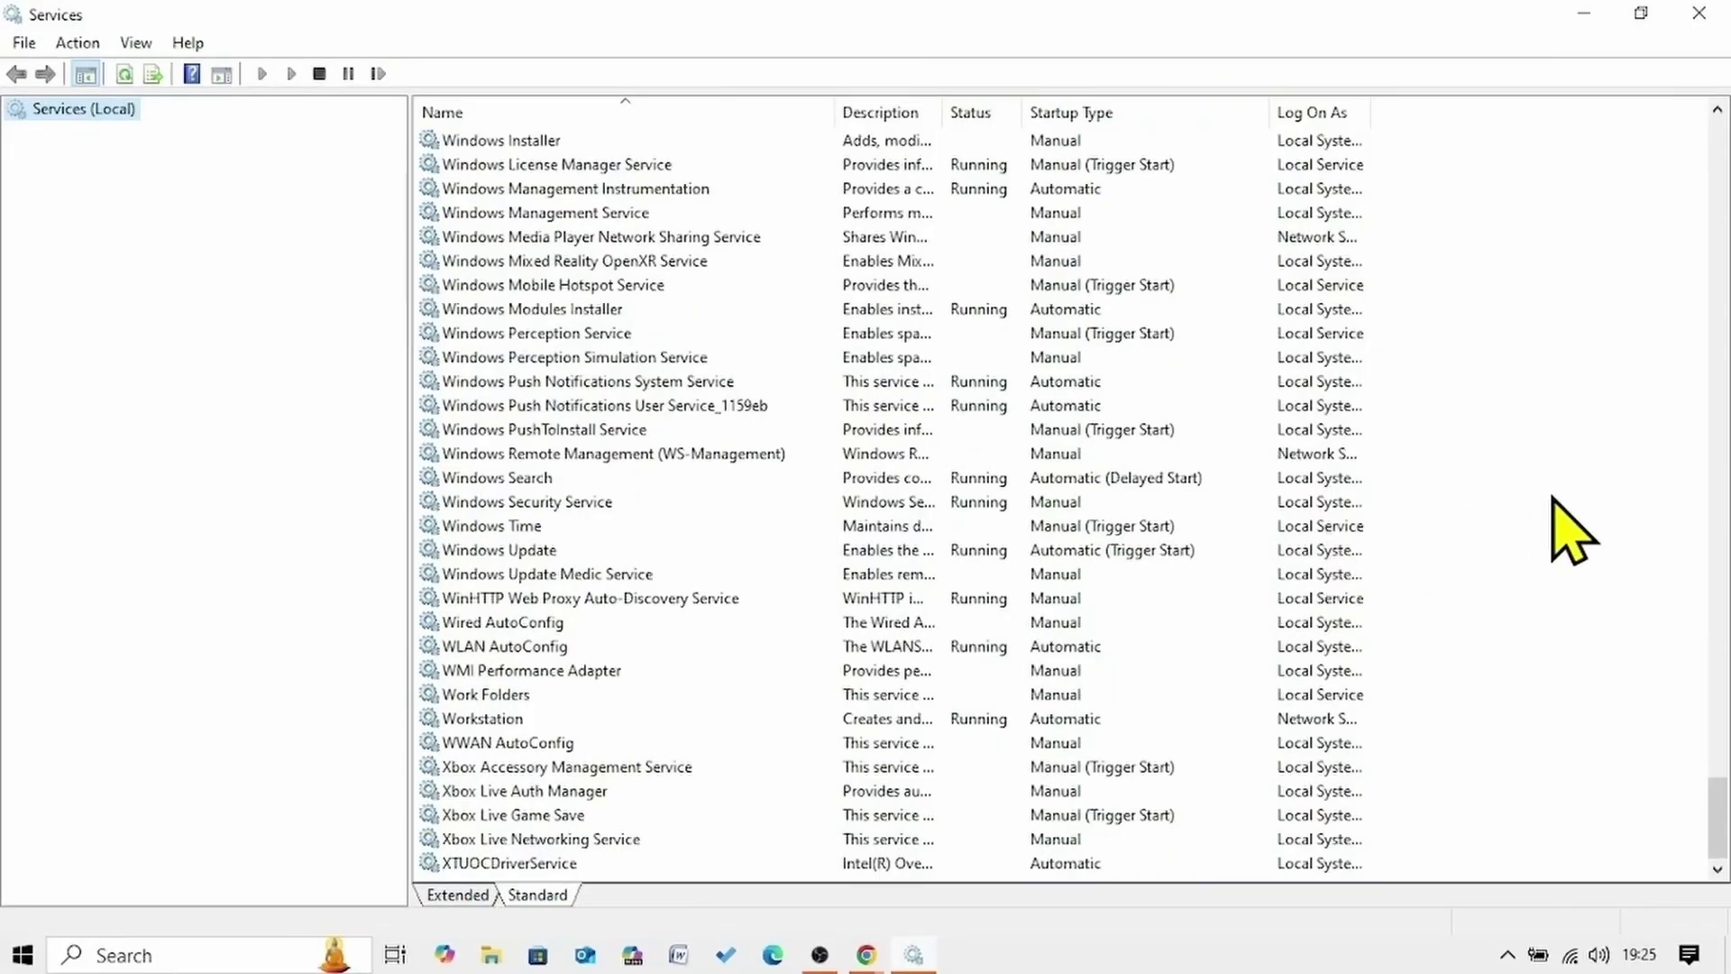
left_click(1701, 14)
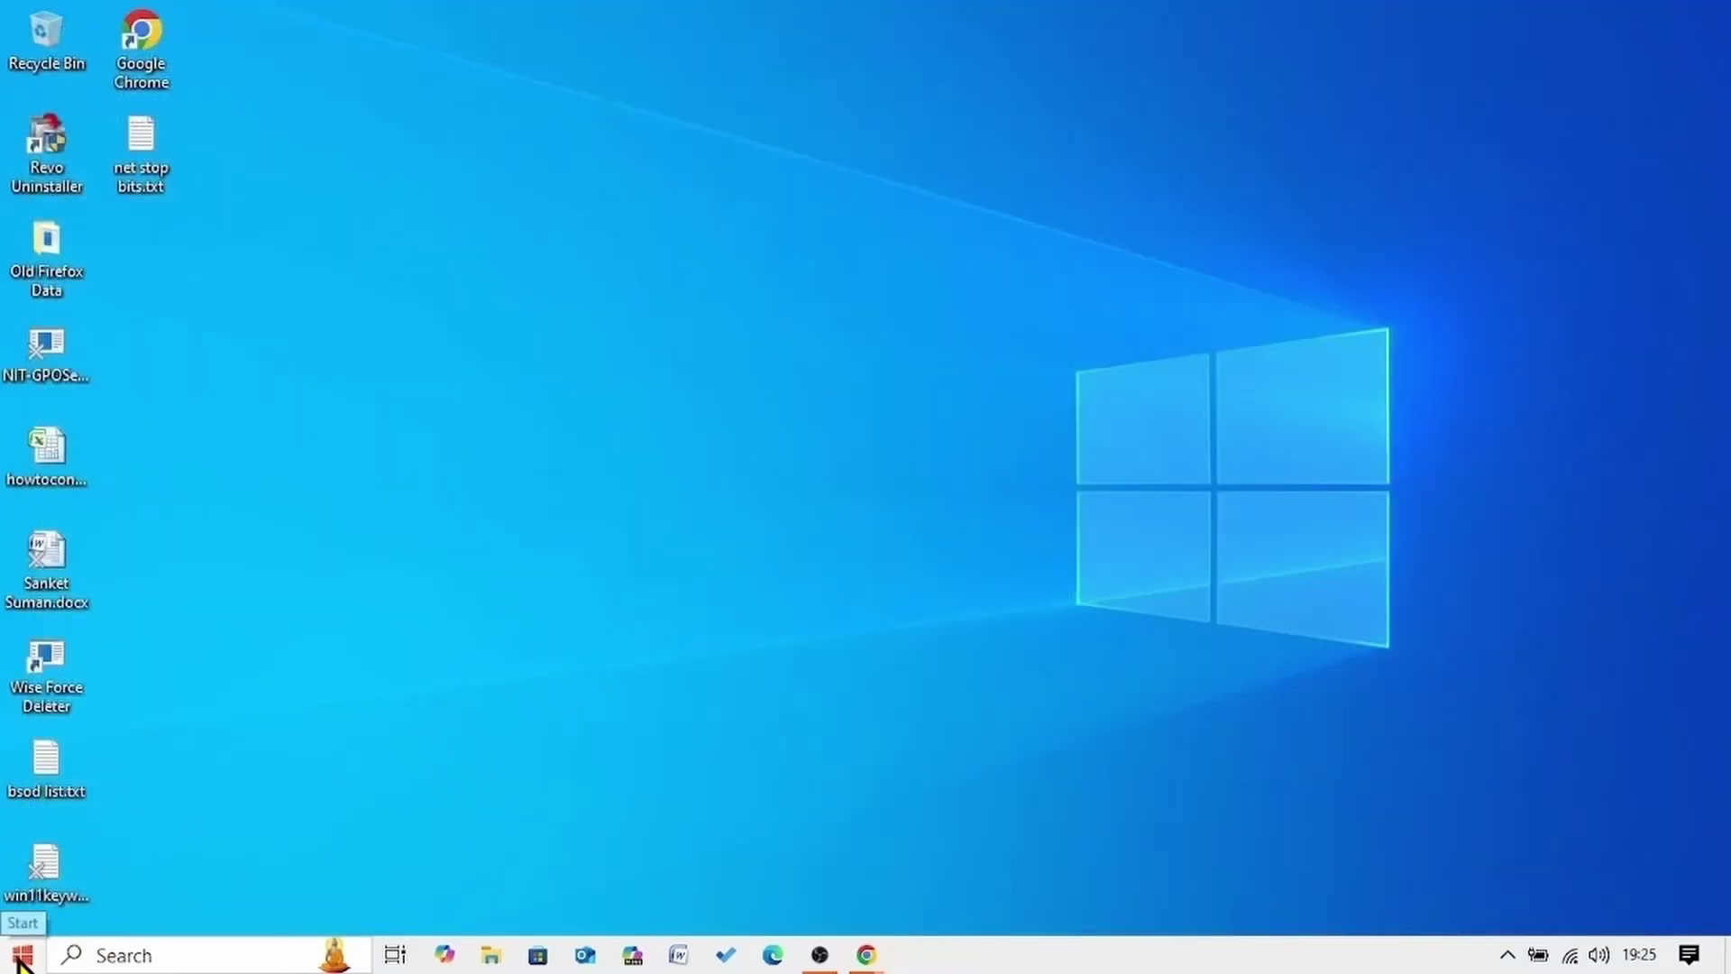
Open the Windows Update page in Windows Settings and check for updates
left_click(22, 958)
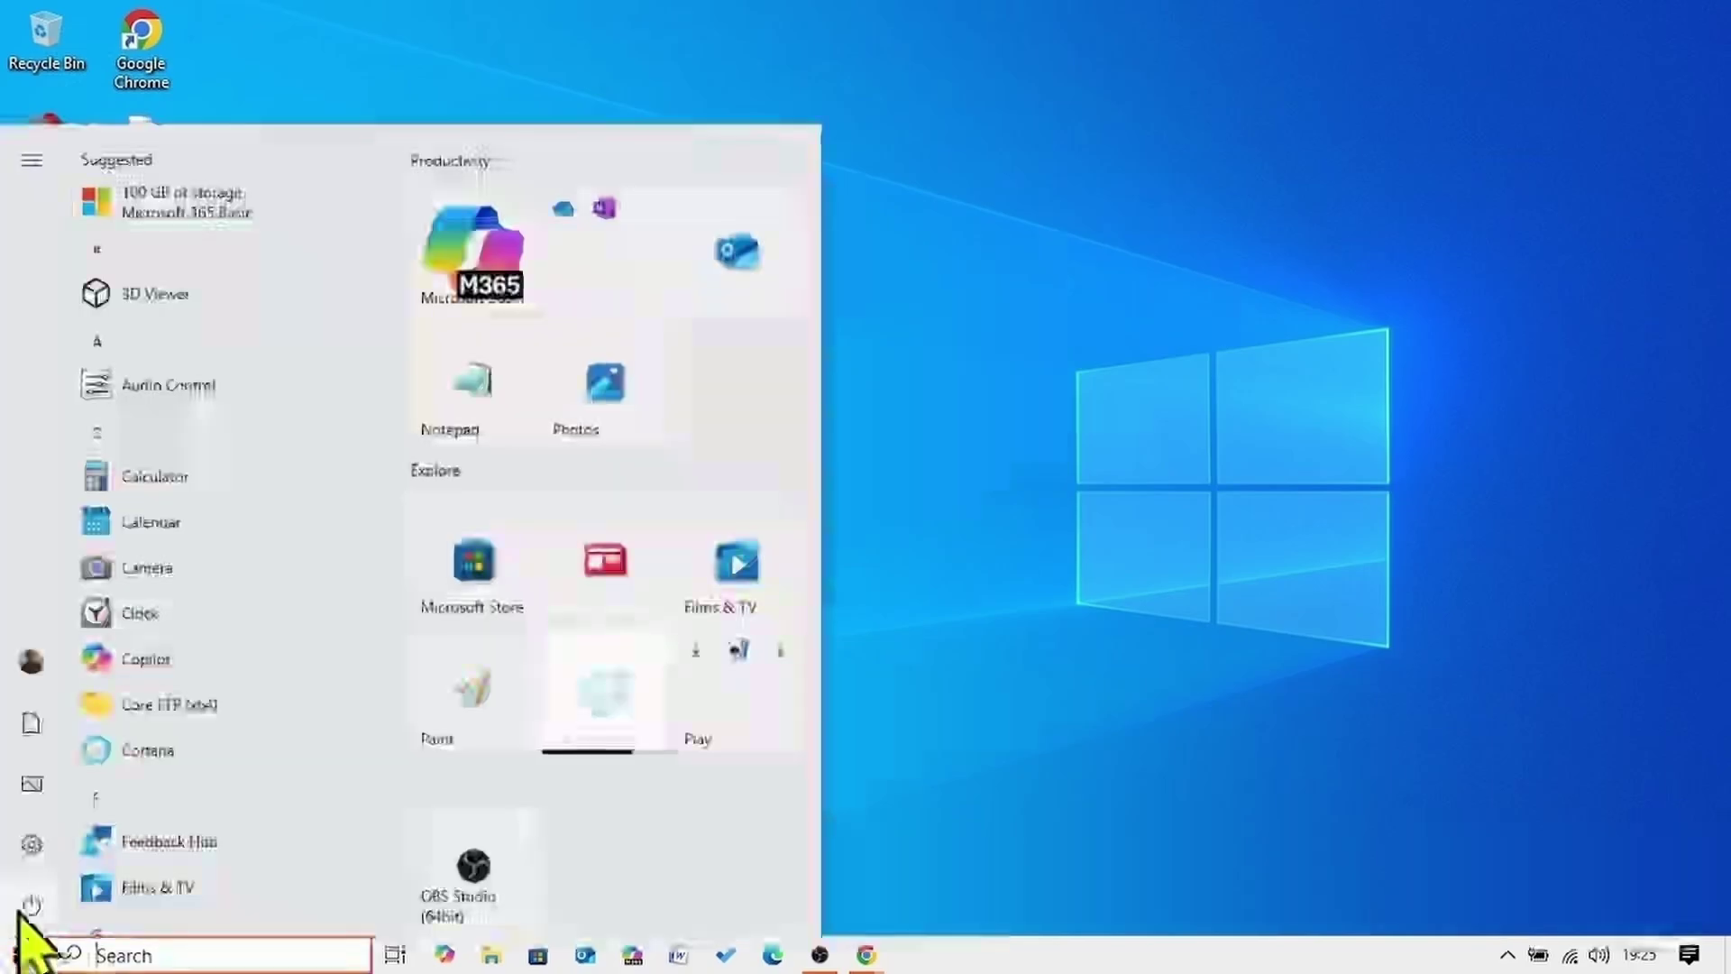
left_click(23, 859)
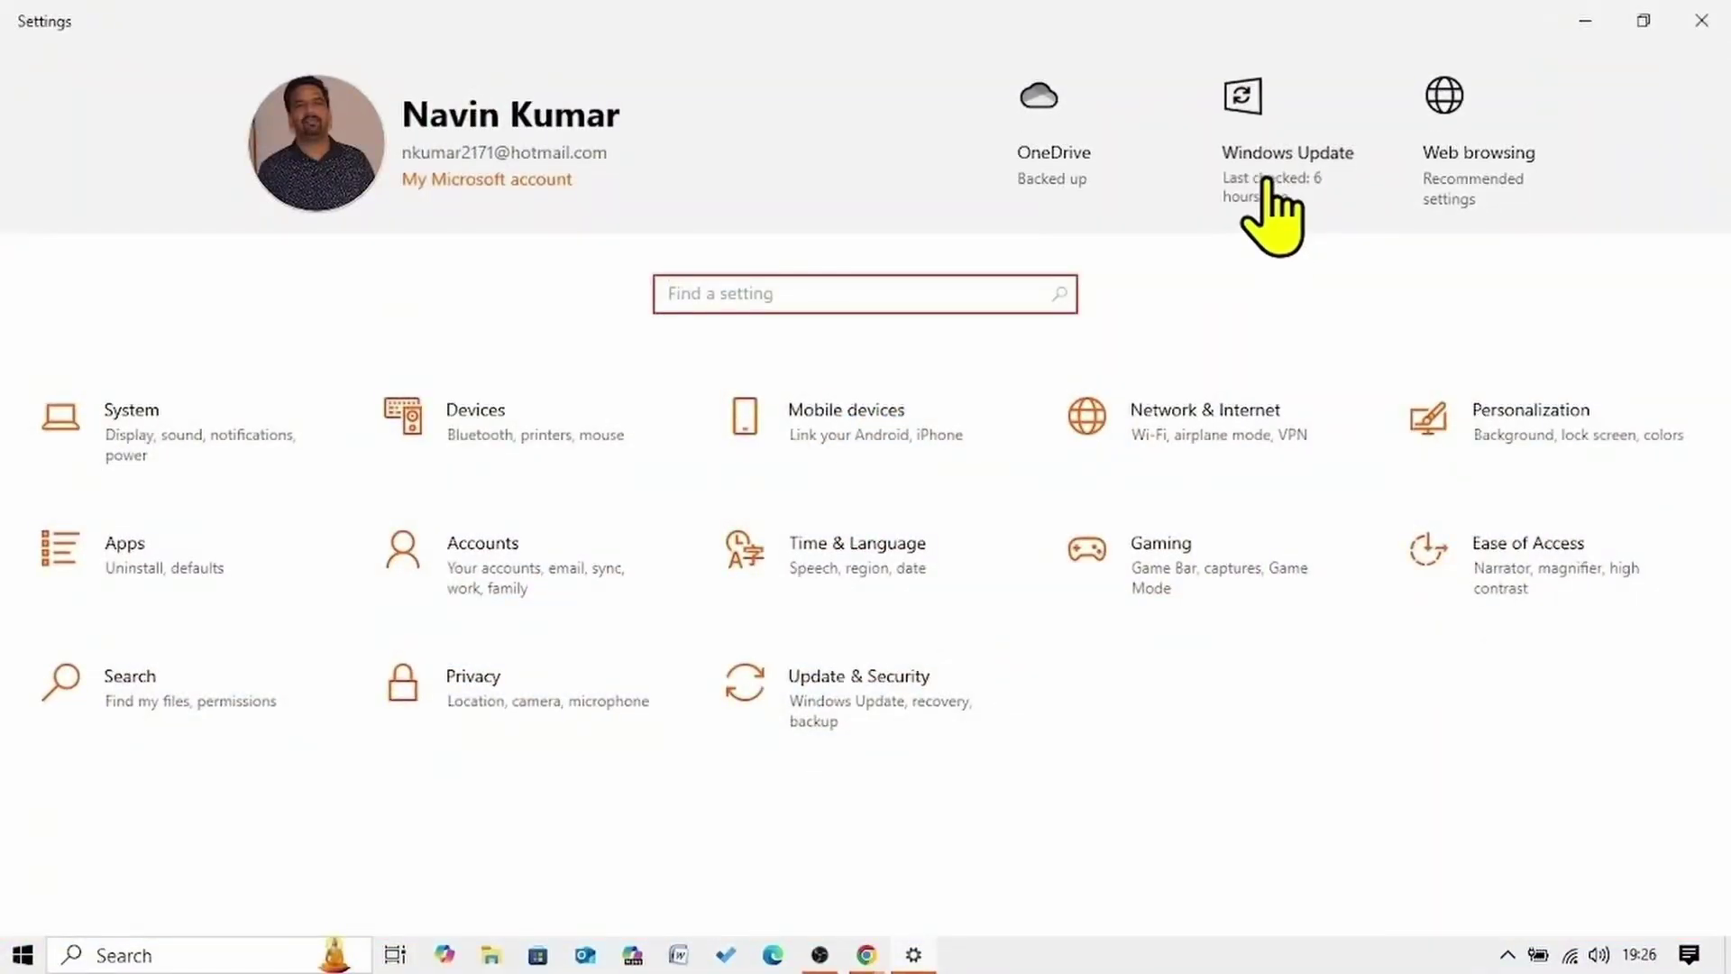
left_click(1268, 180)
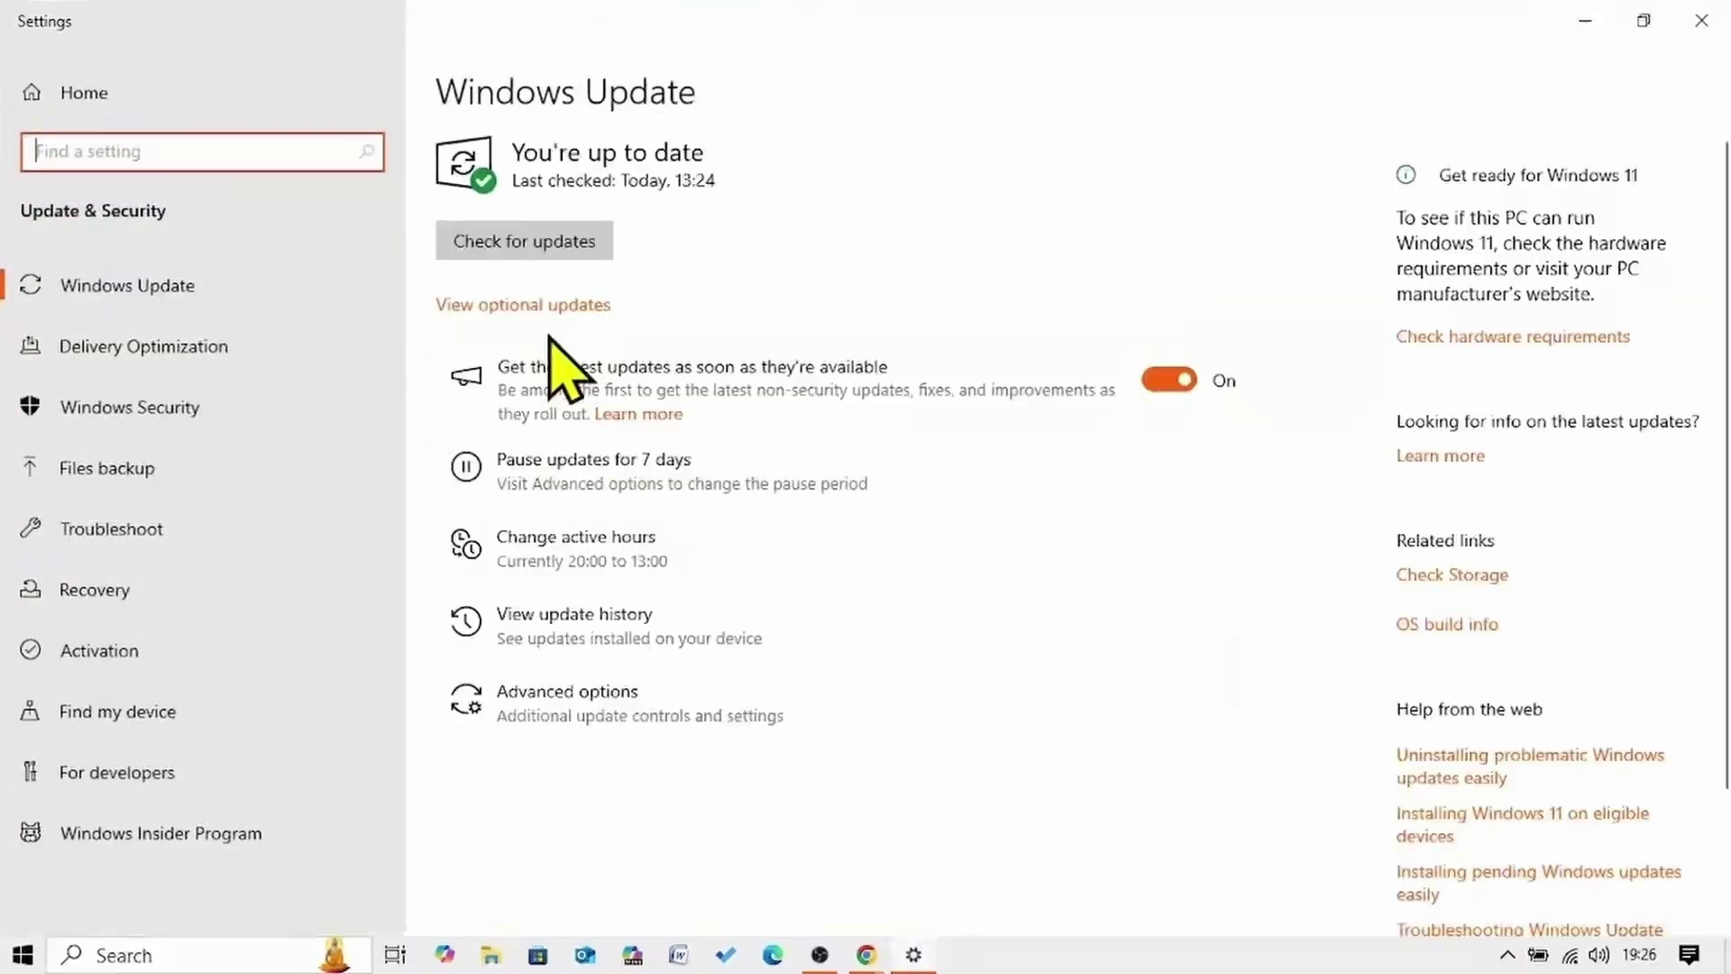
left_click(545, 240)
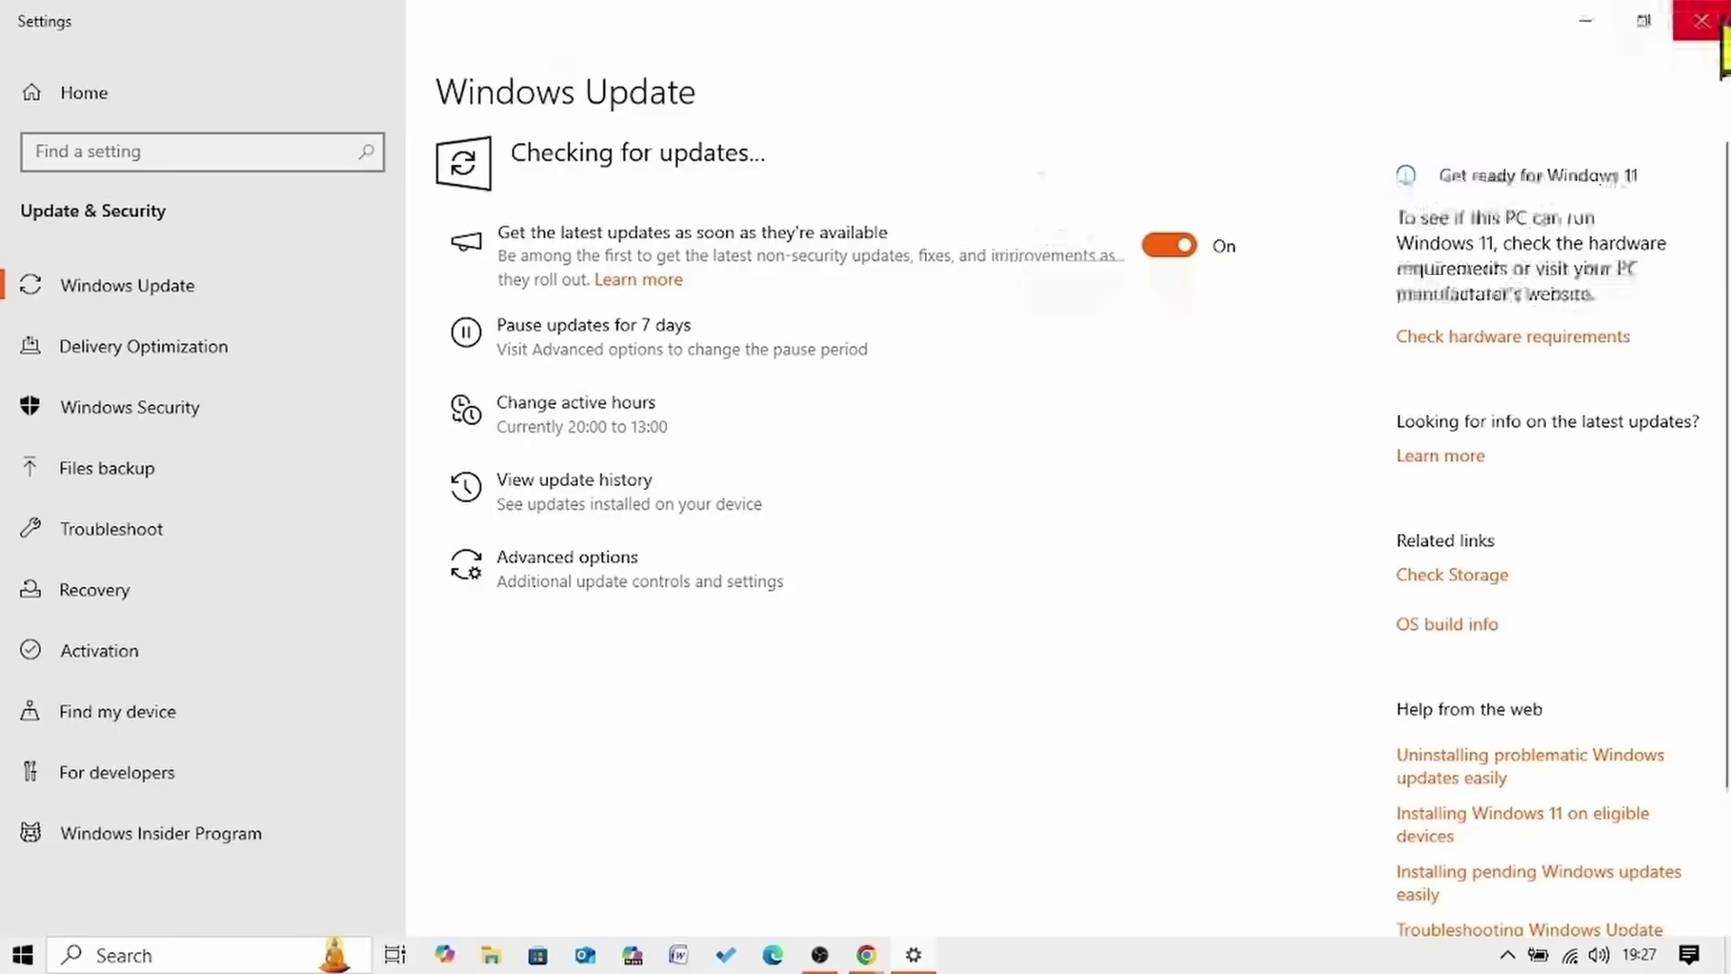
Close Settings, search for cmd, run Command Prompt as administrator and reposition its window on the desktop
left_click(1720, 20)
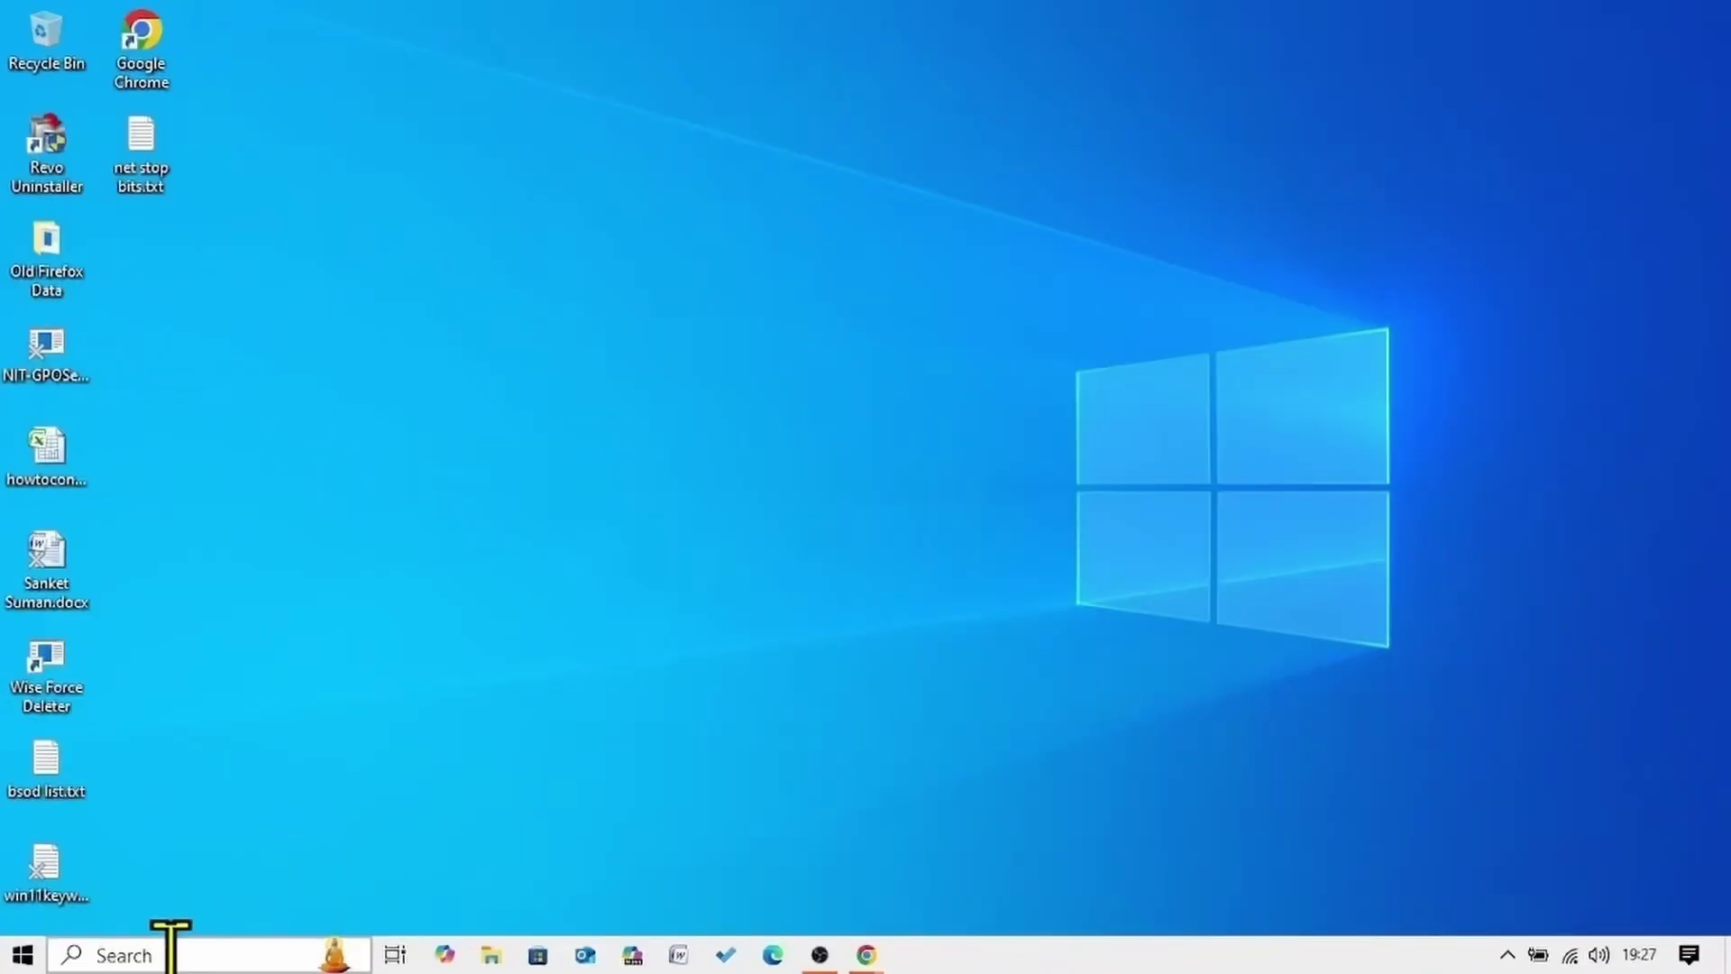
left_click(131, 955)
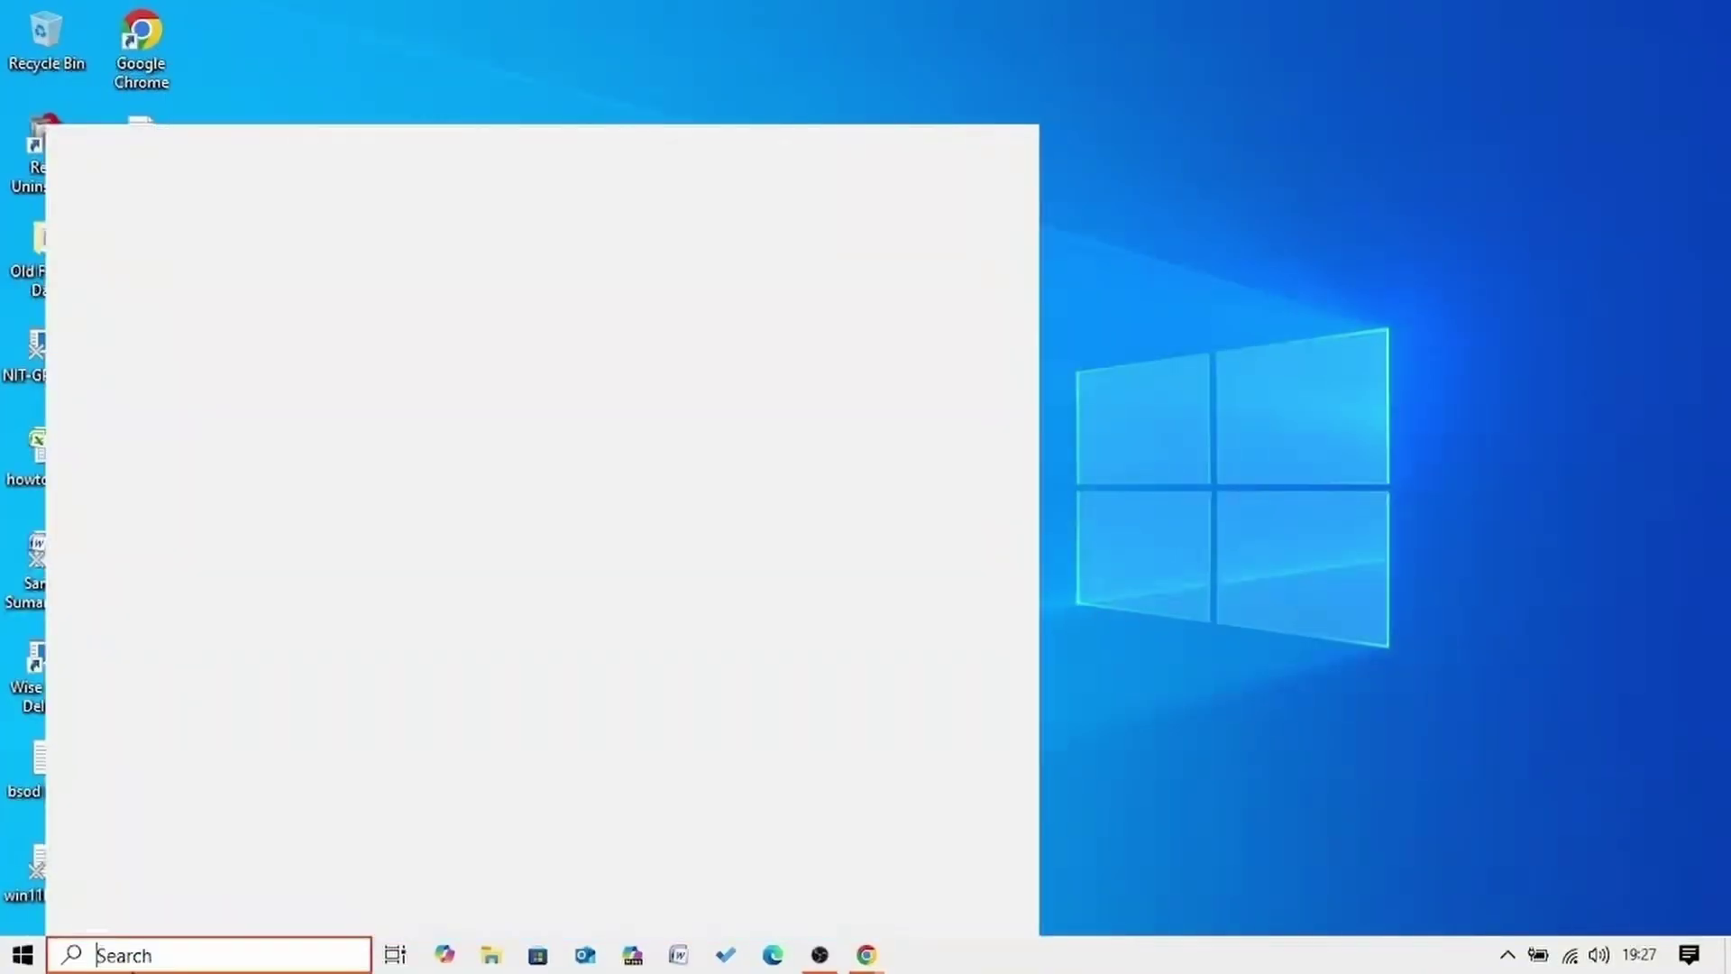
type("cm")
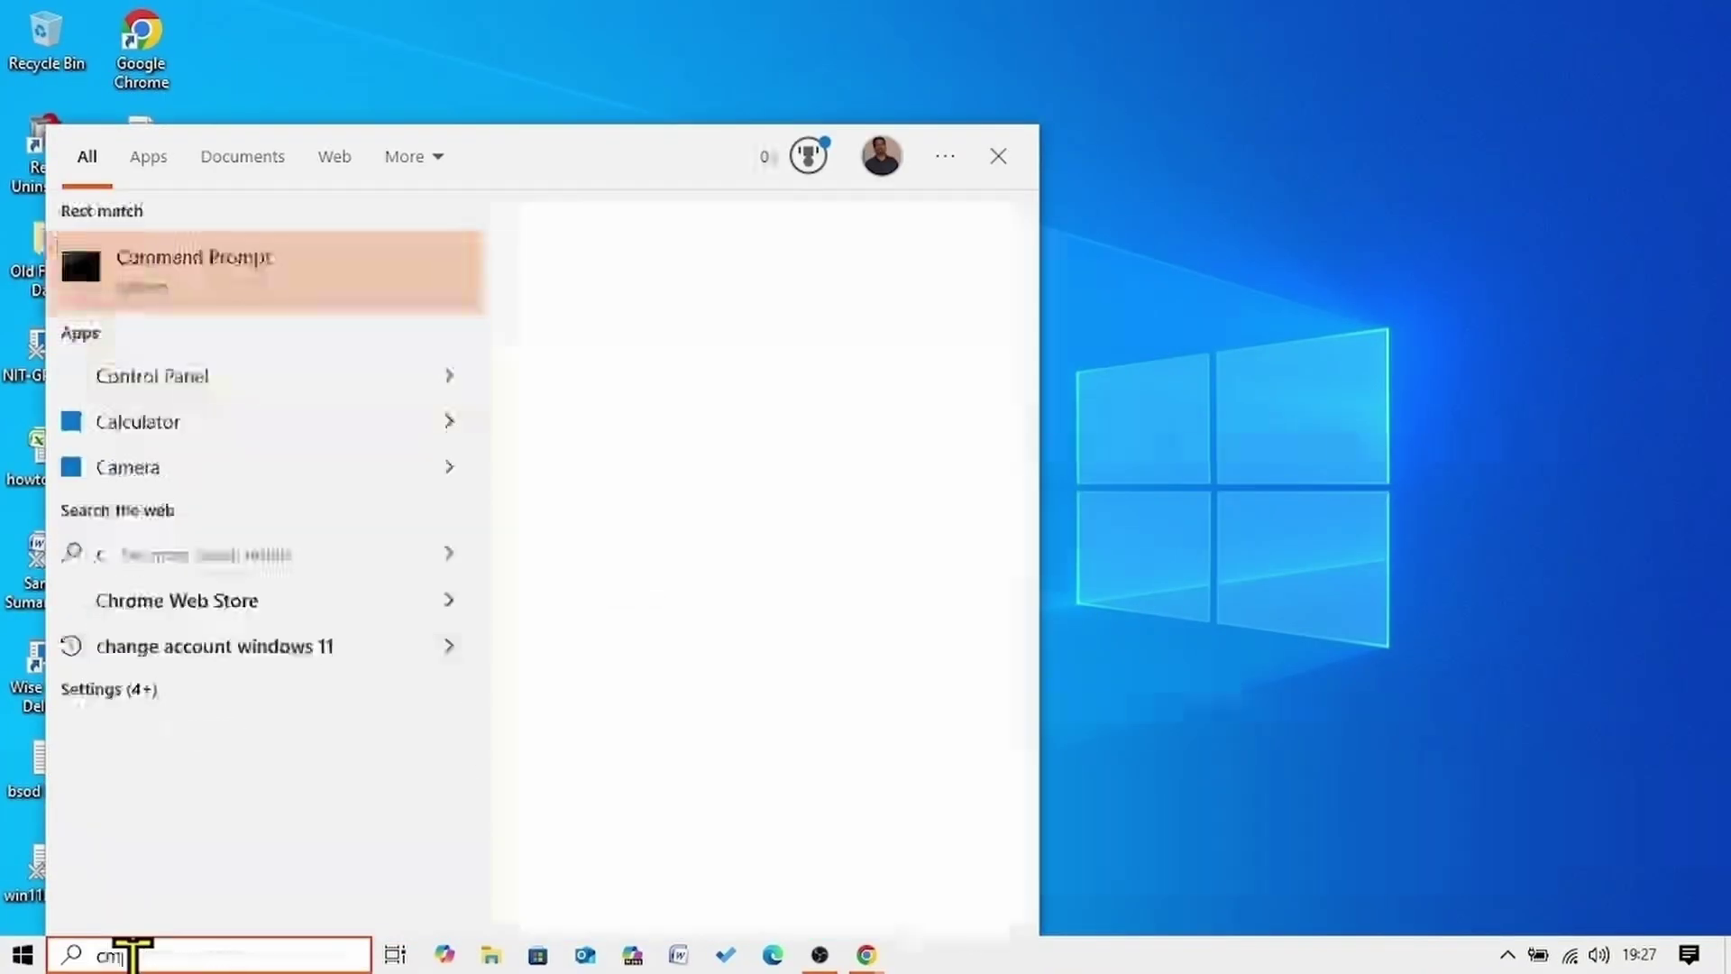
type("d")
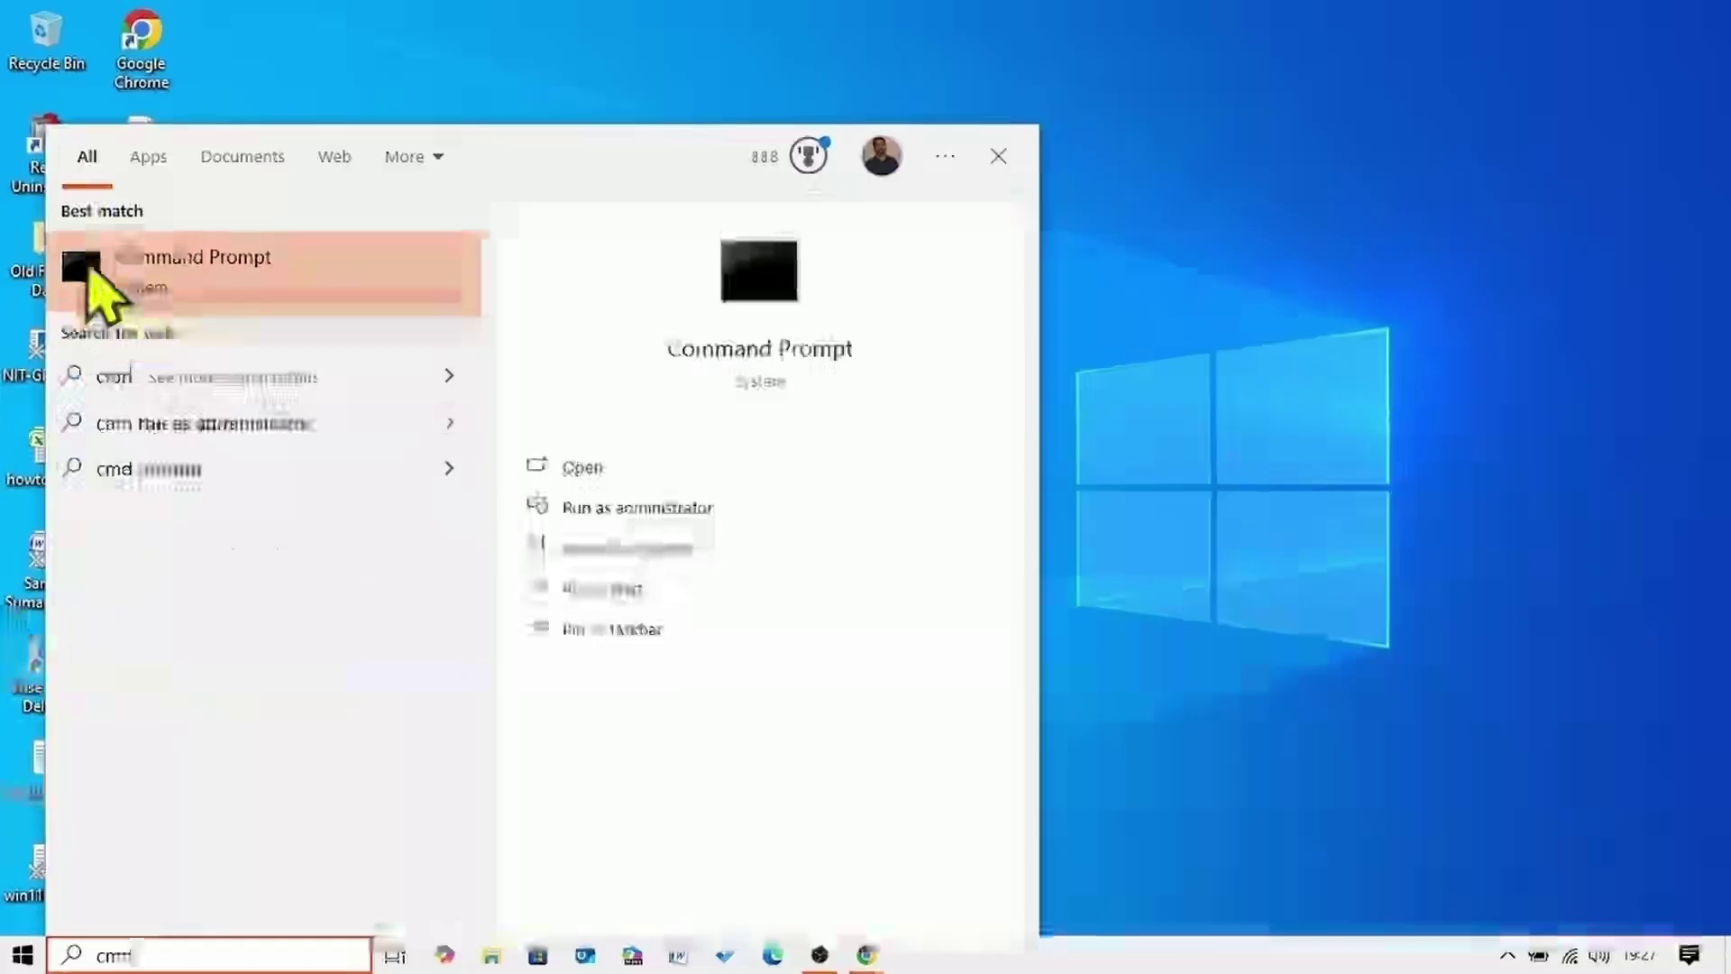
left_click(603, 511)
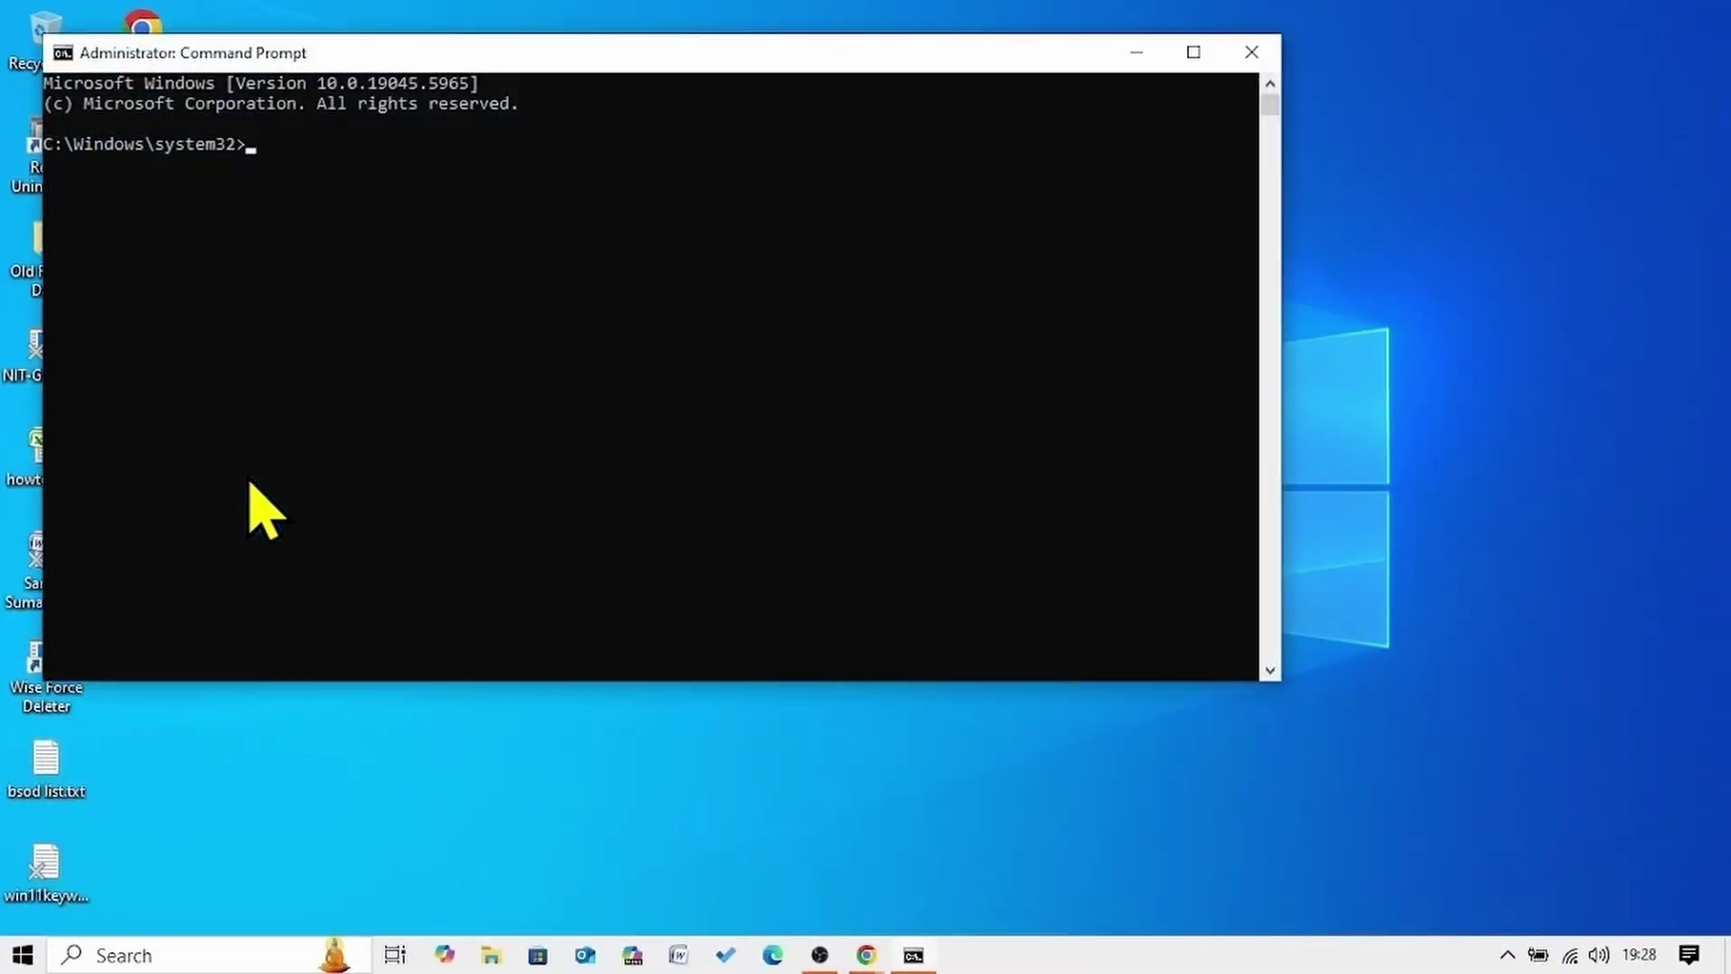
left_click_drag(1275, 488, 1027, 488)
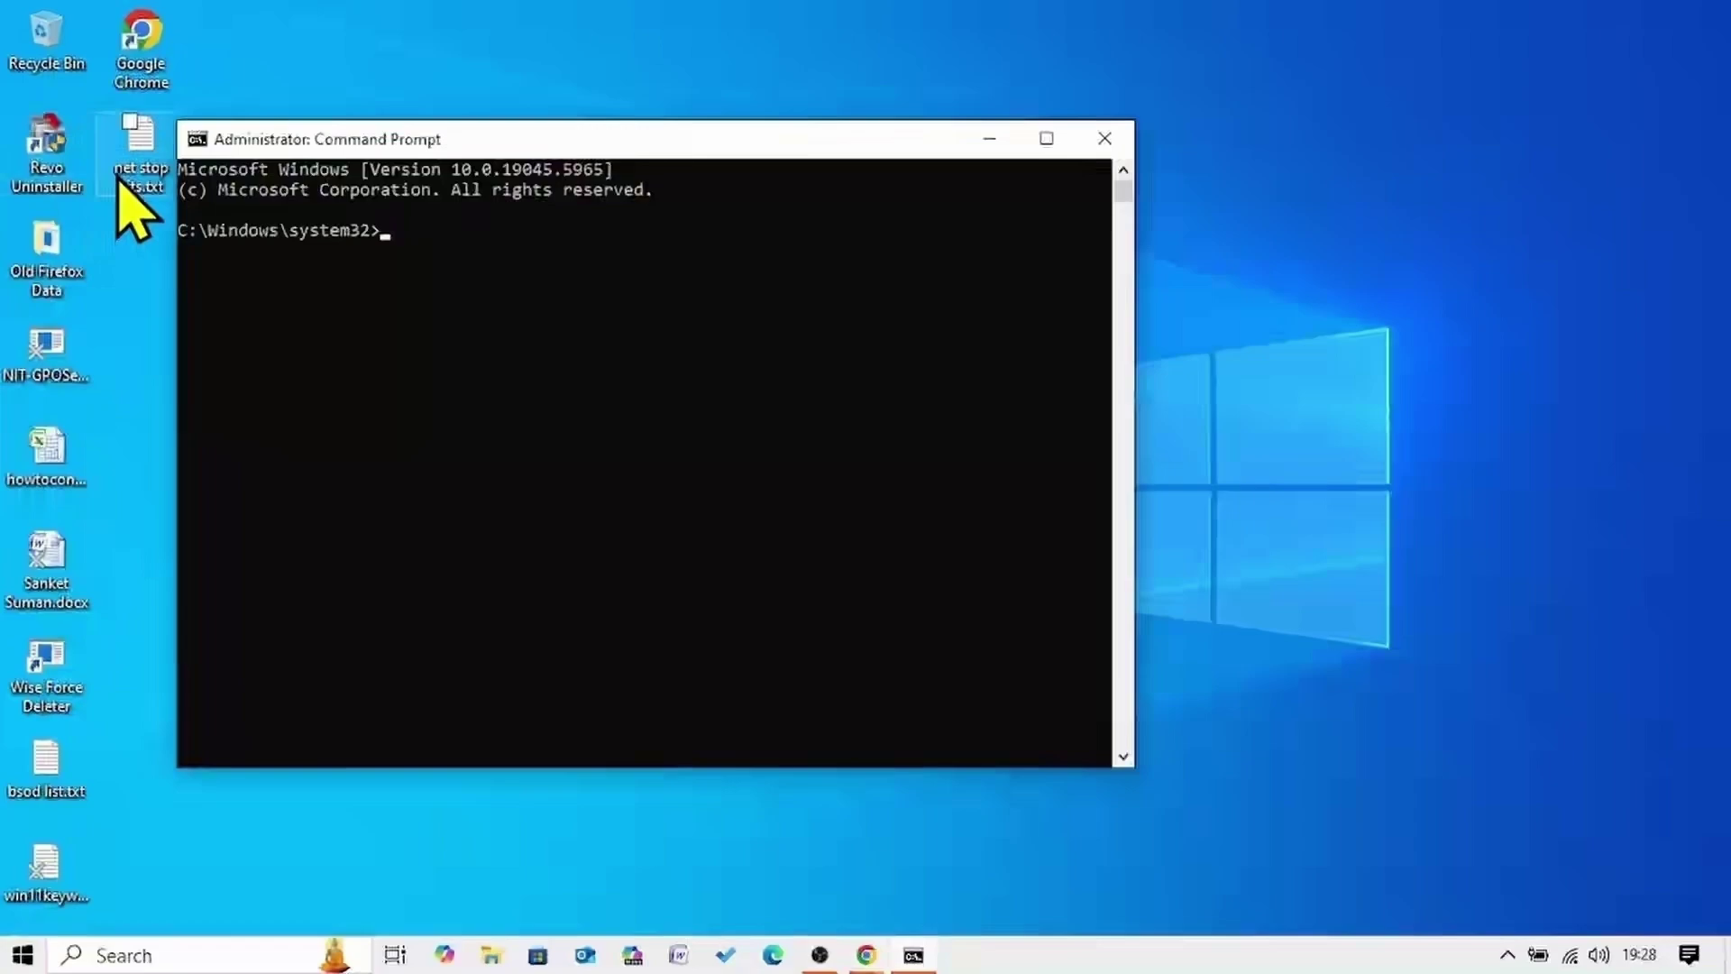
Open net stop bits.txt from the desktop beside the Command Prompt and review its net stop, ren and net start commands
double_click(127, 193)
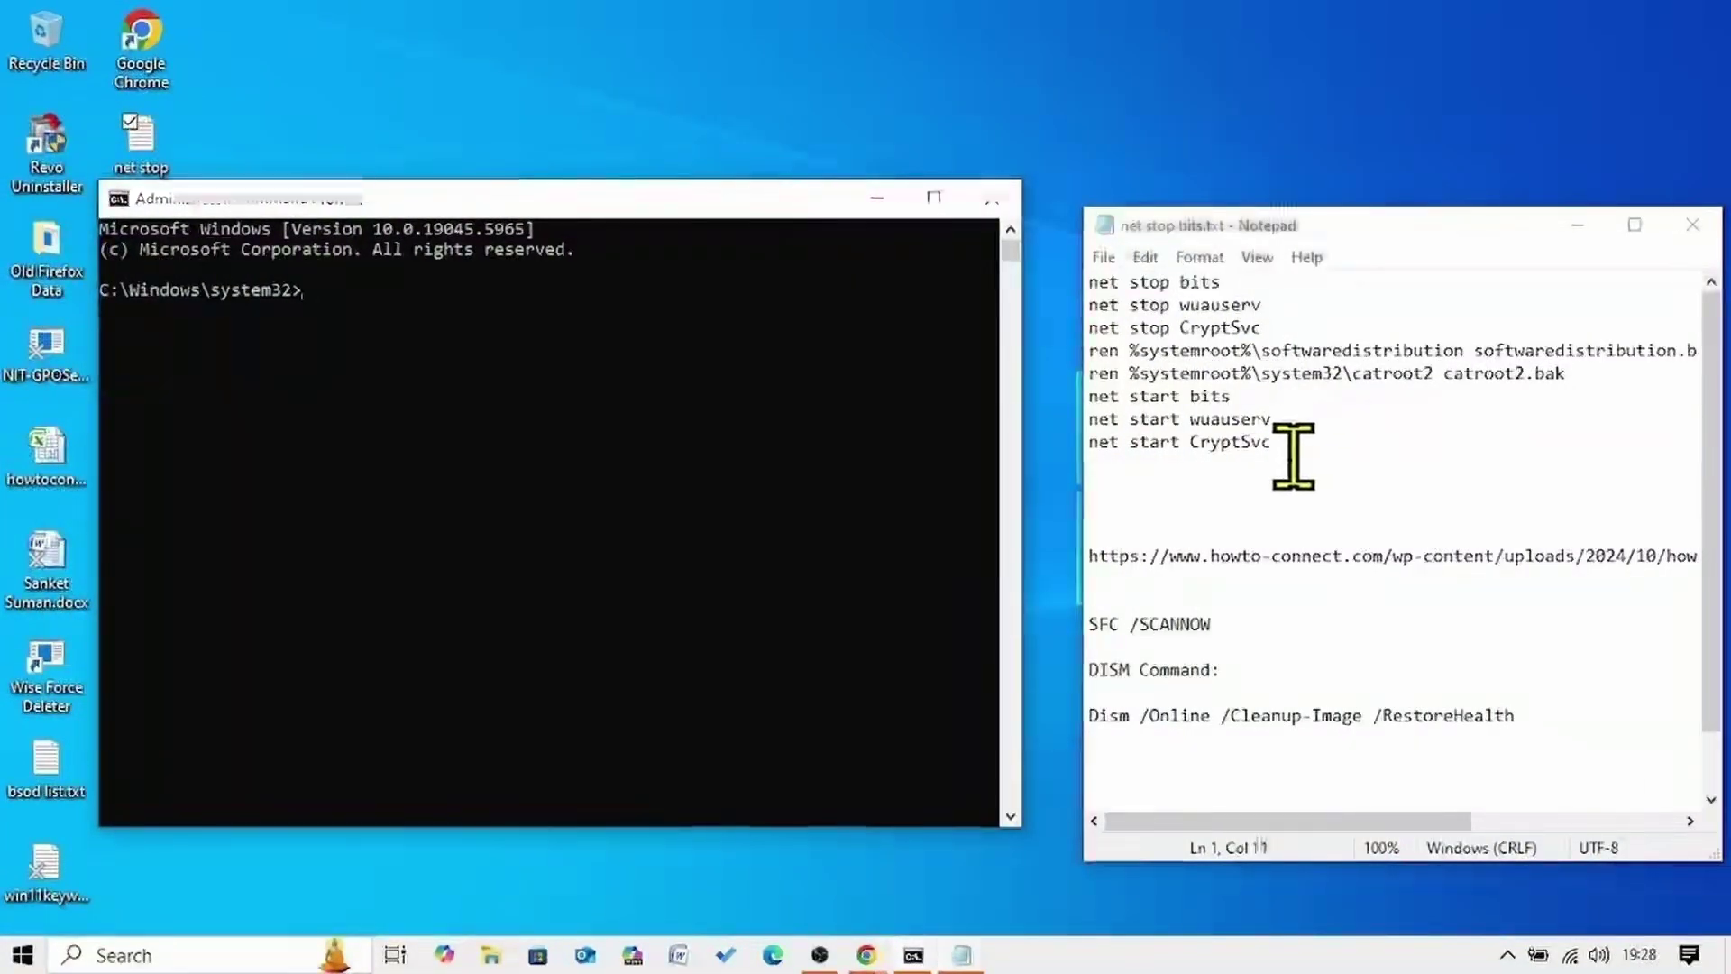
left_click_drag(1295, 456, 1048, 259)
left_click(1209, 324)
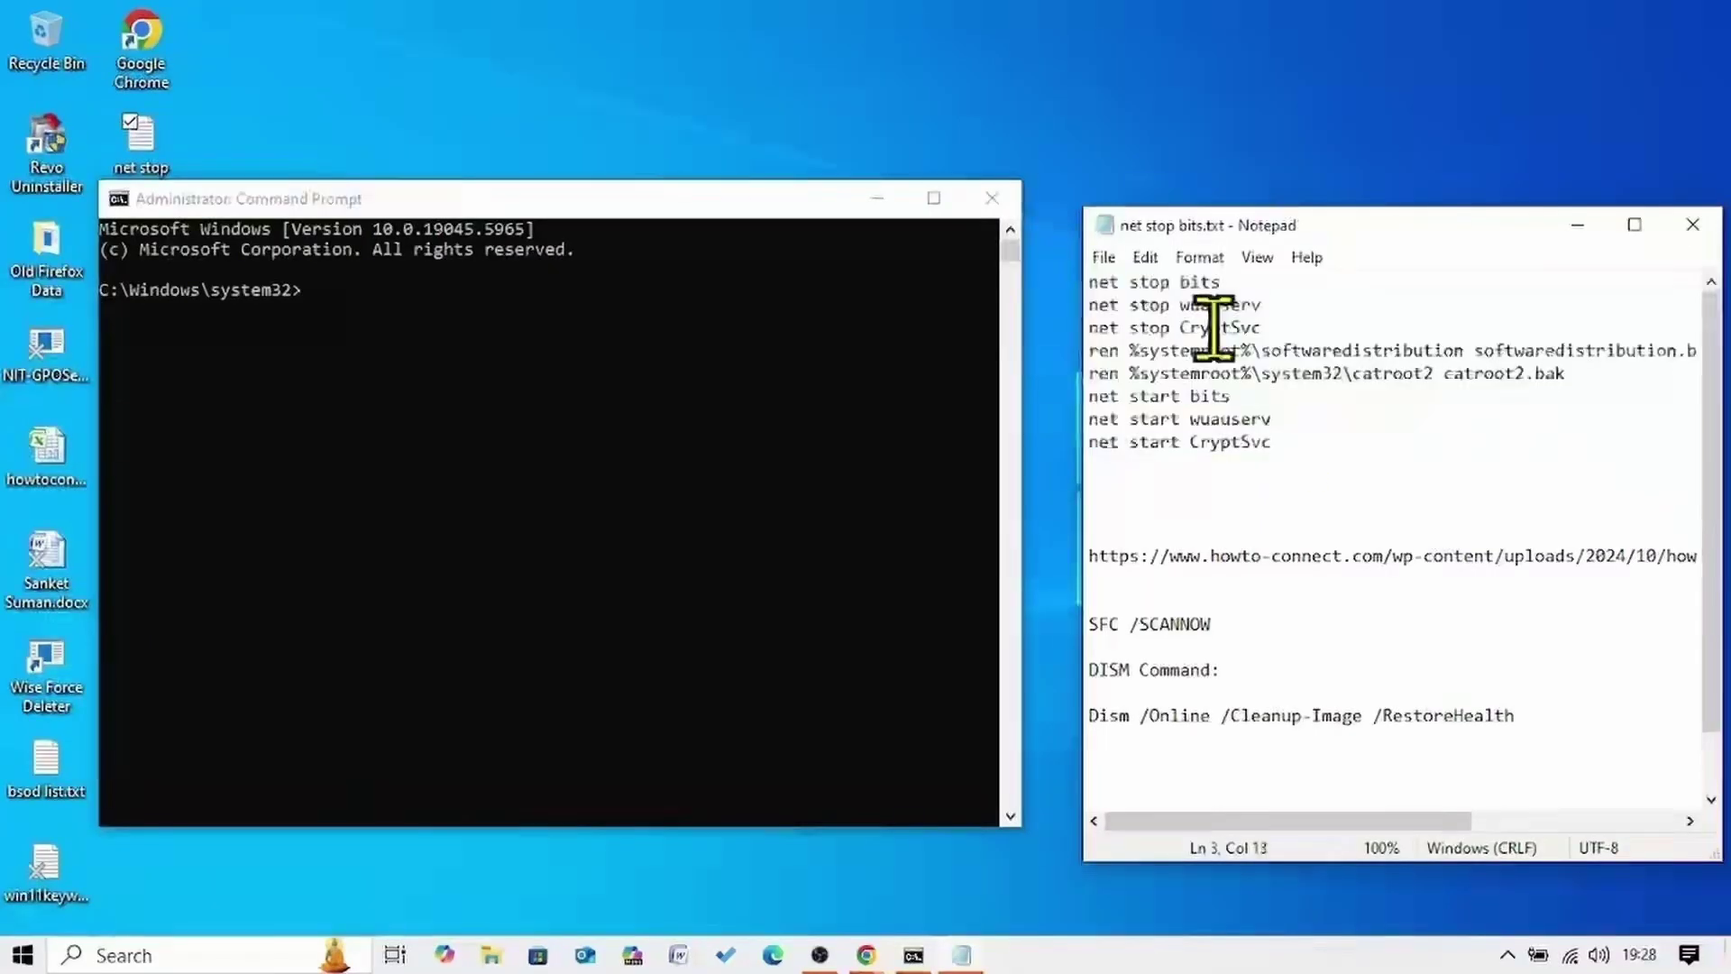
left_click(1304, 446)
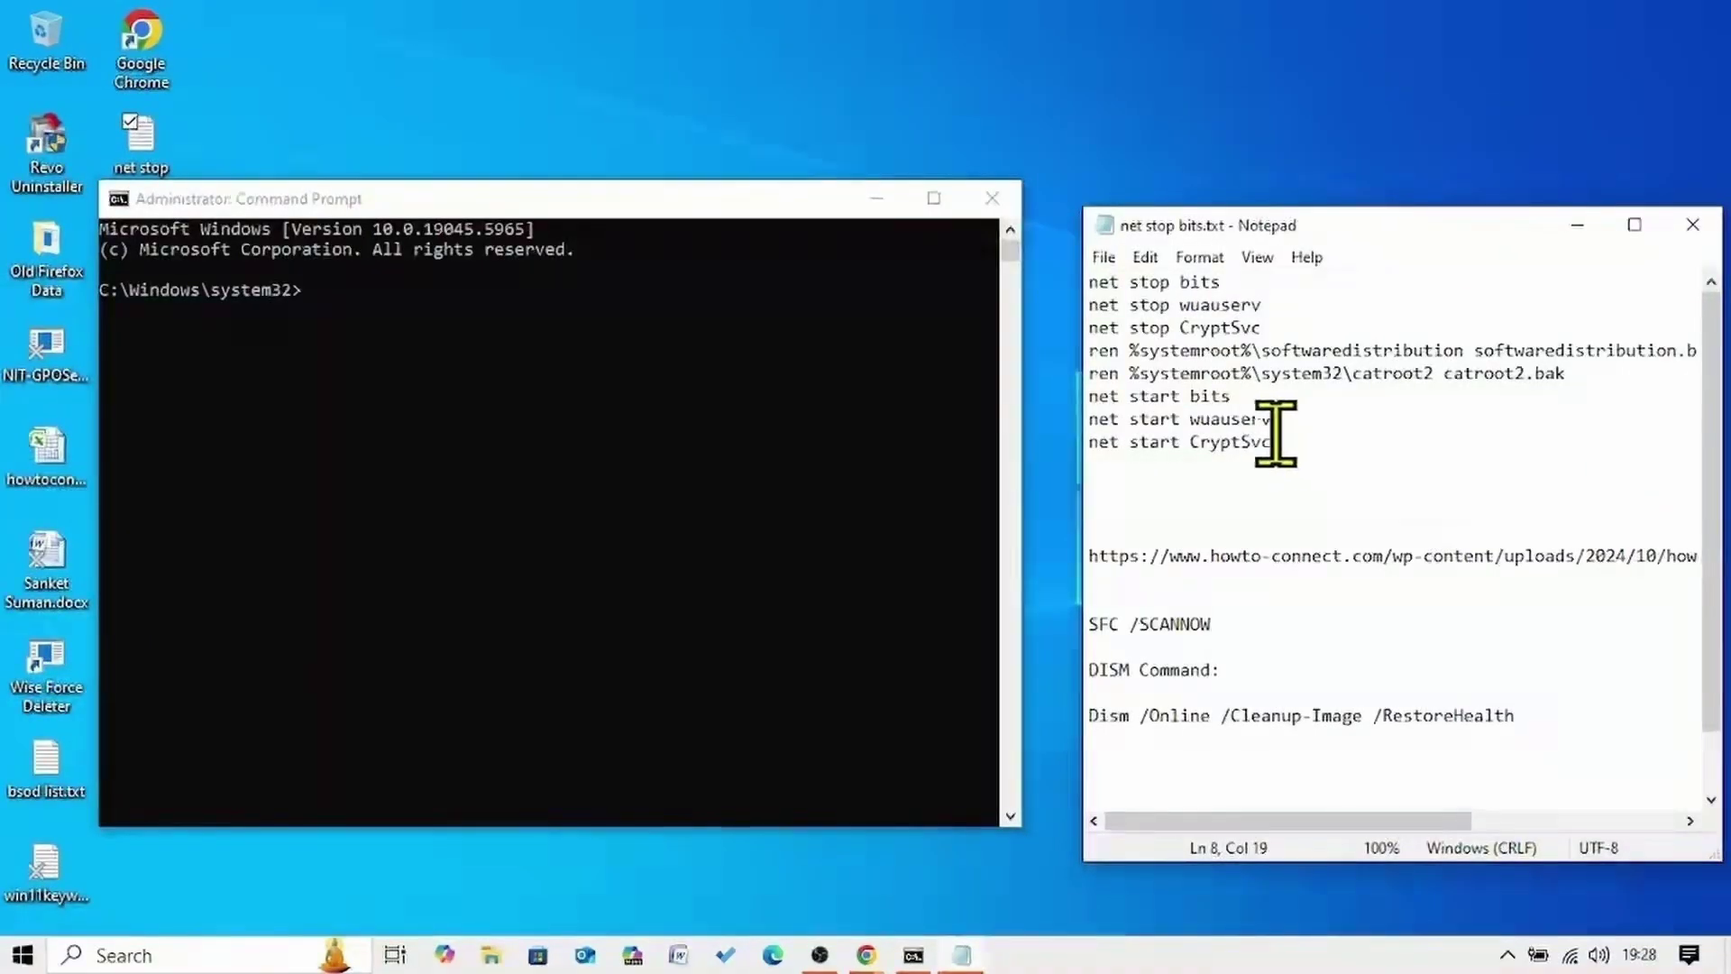
left_click_drag(1276, 433, 1086, 279)
left_click(1199, 507)
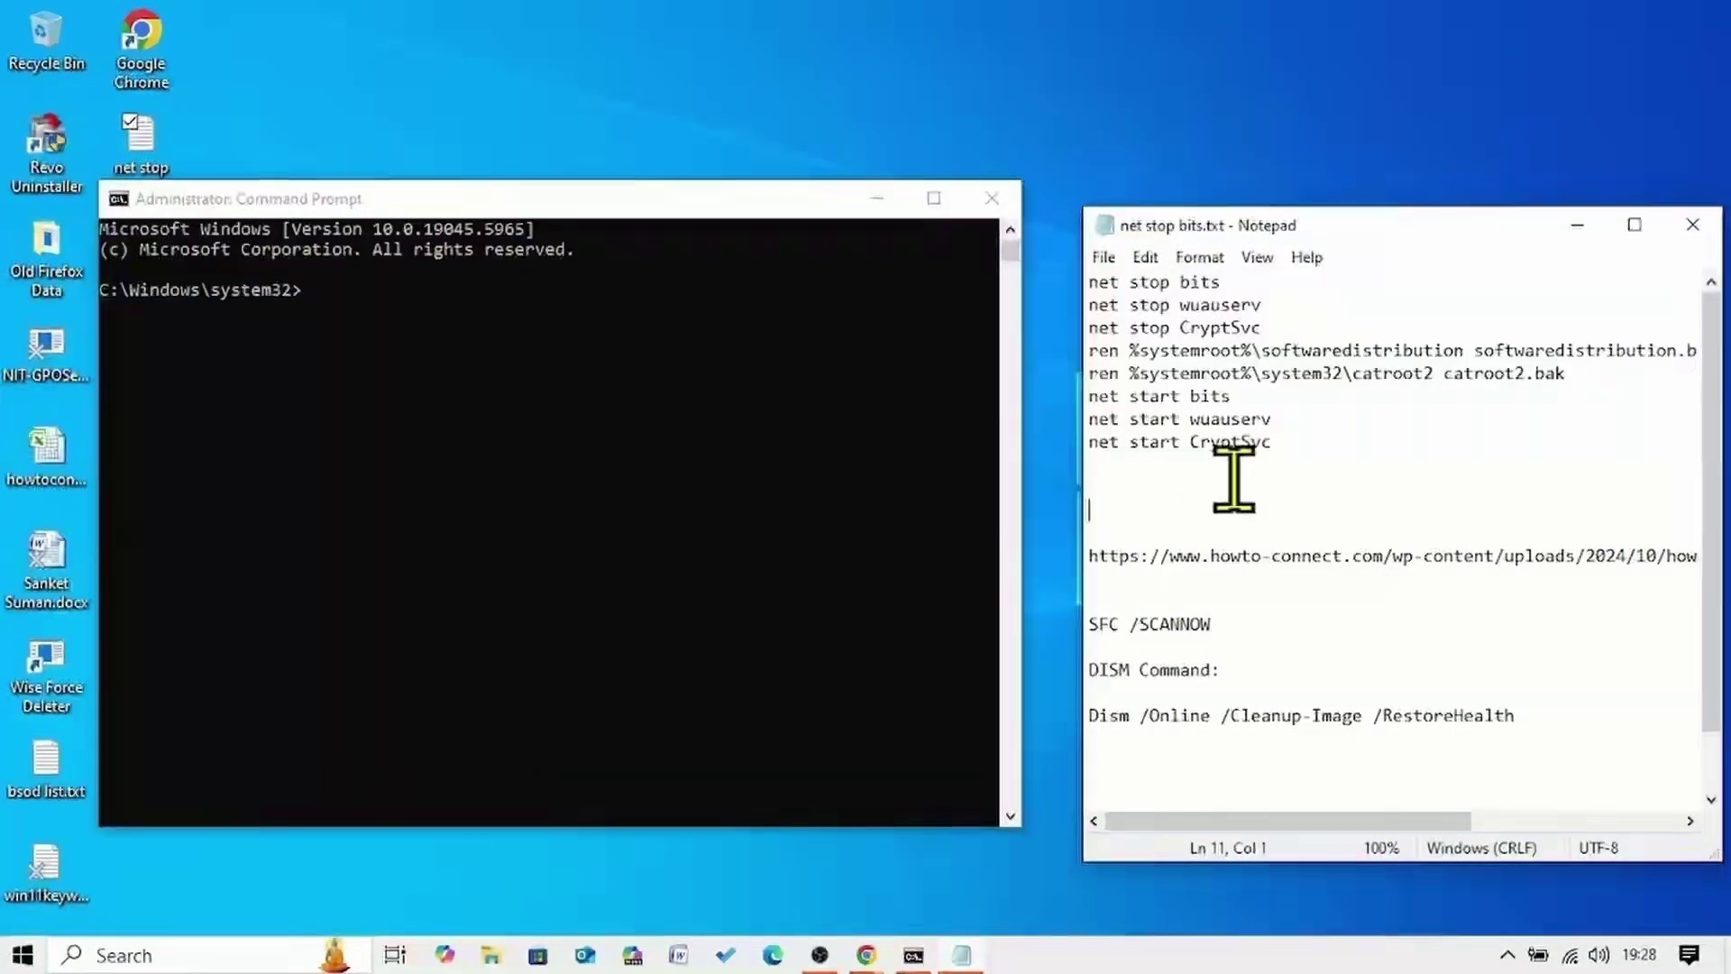
Copy the command net stop bits from the text file and run it in the elevated Command Prompt
left_click_drag(1224, 282, 1075, 290)
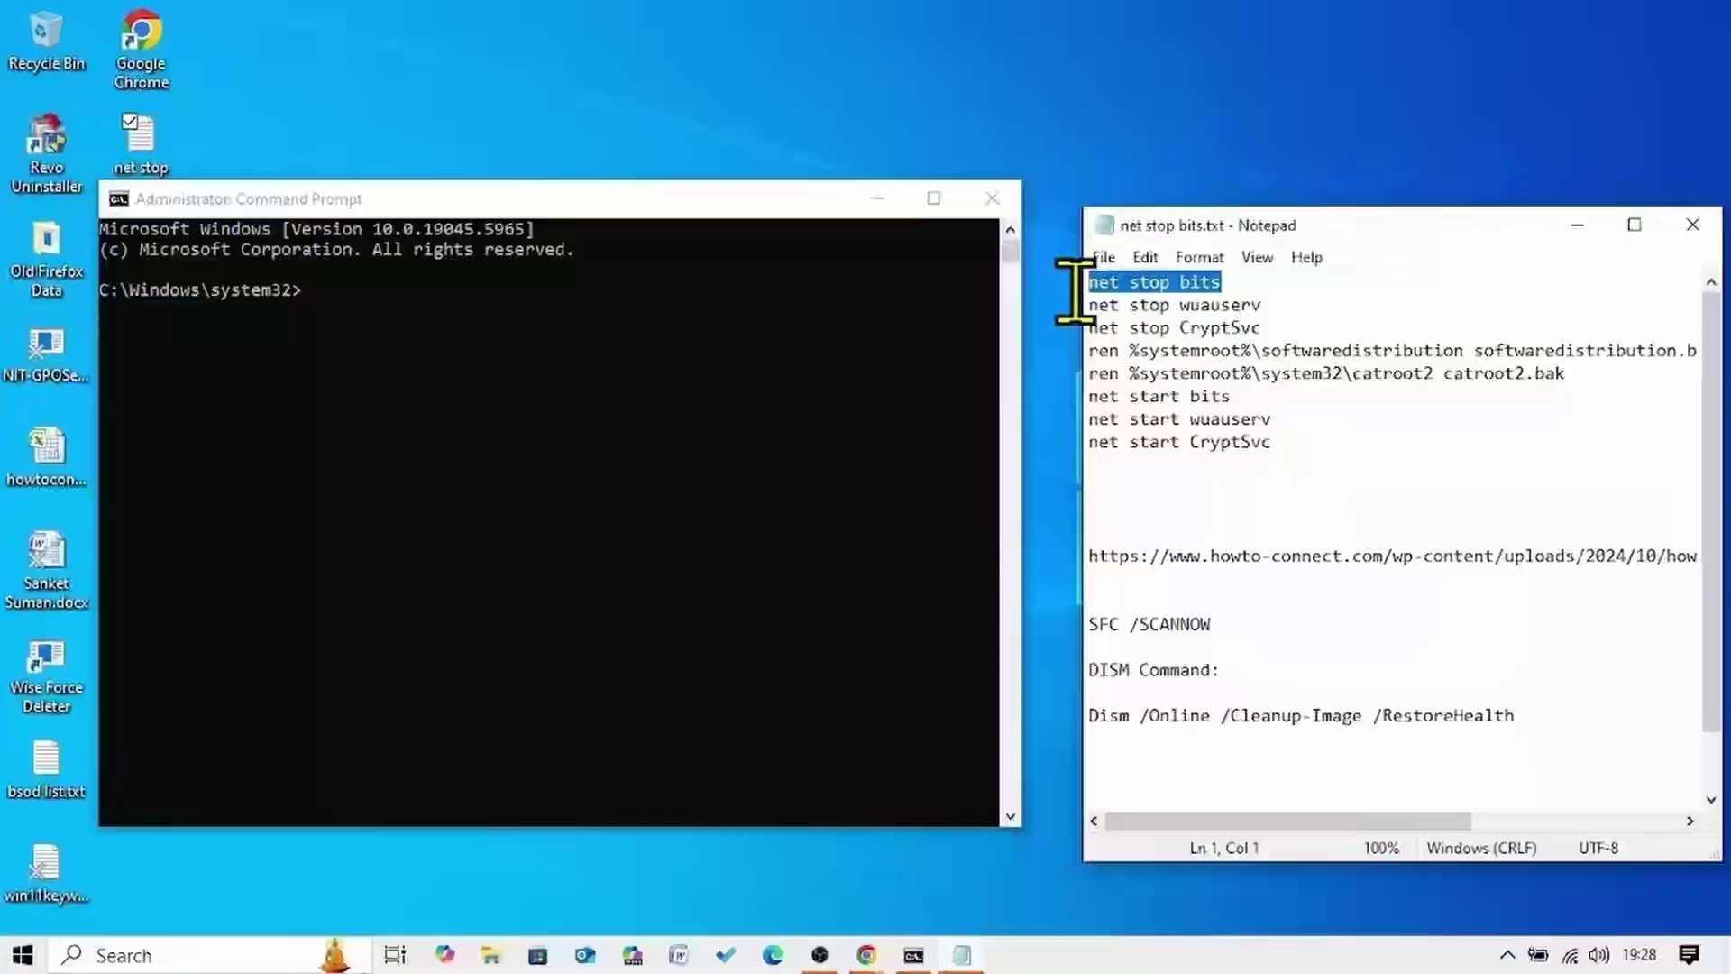
right_click(1135, 287)
left_click(1245, 374)
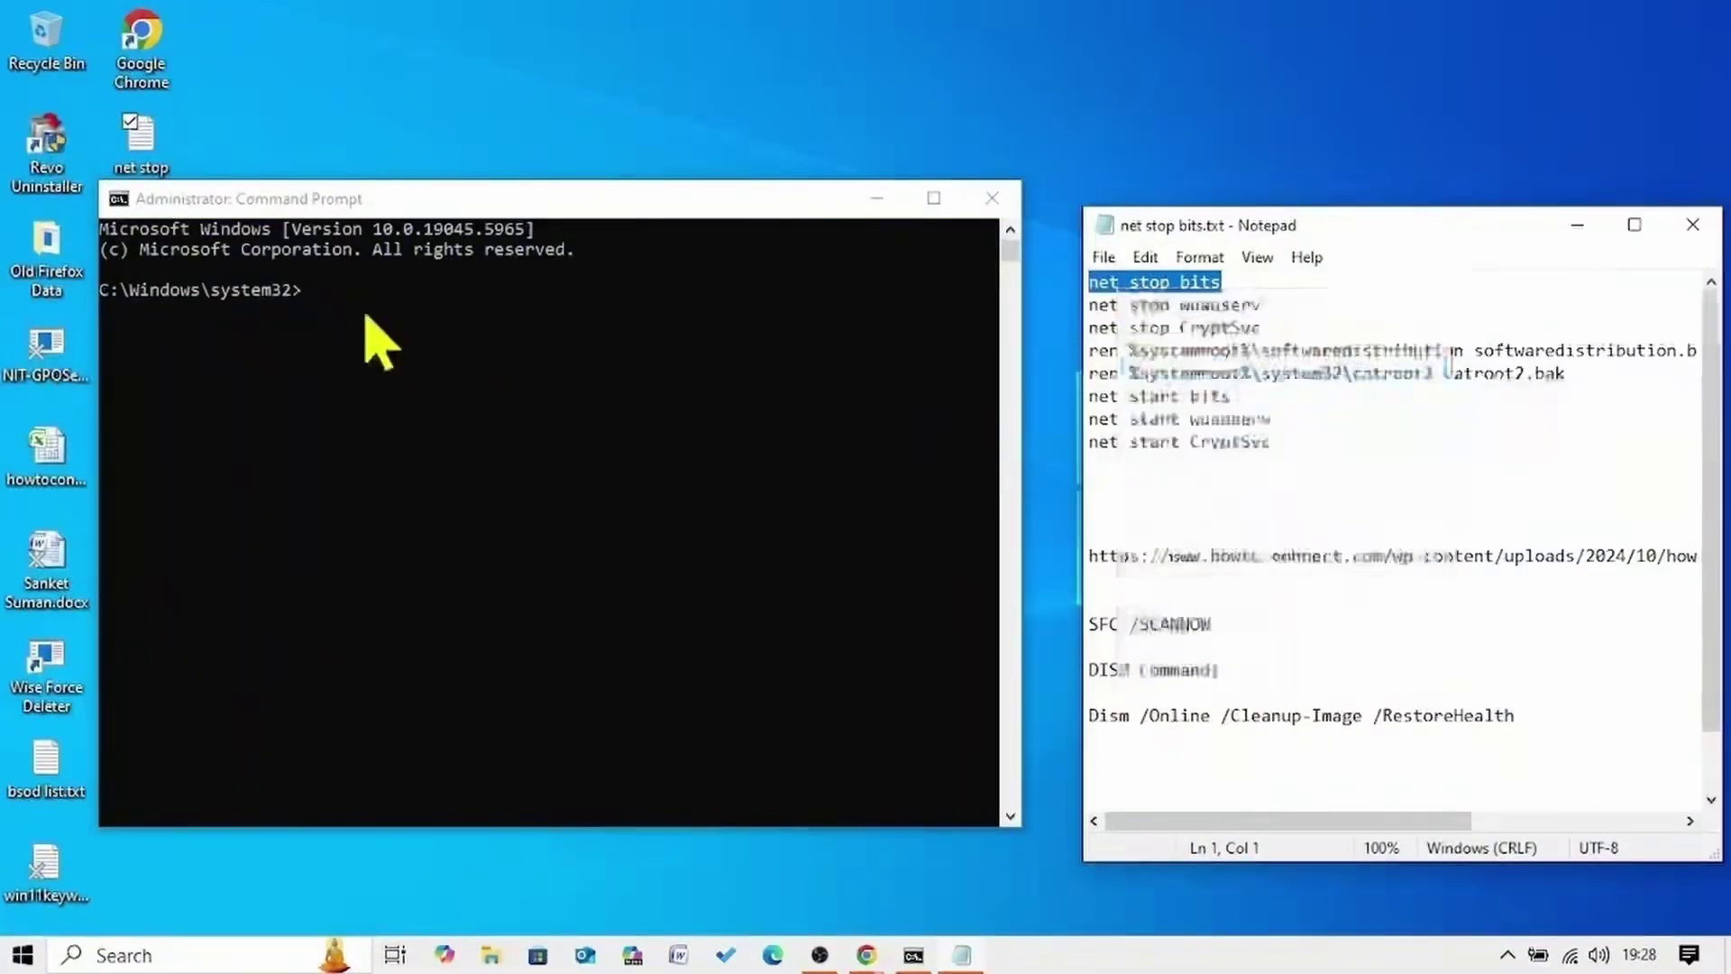
left_click(317, 305)
right_click(317, 305)
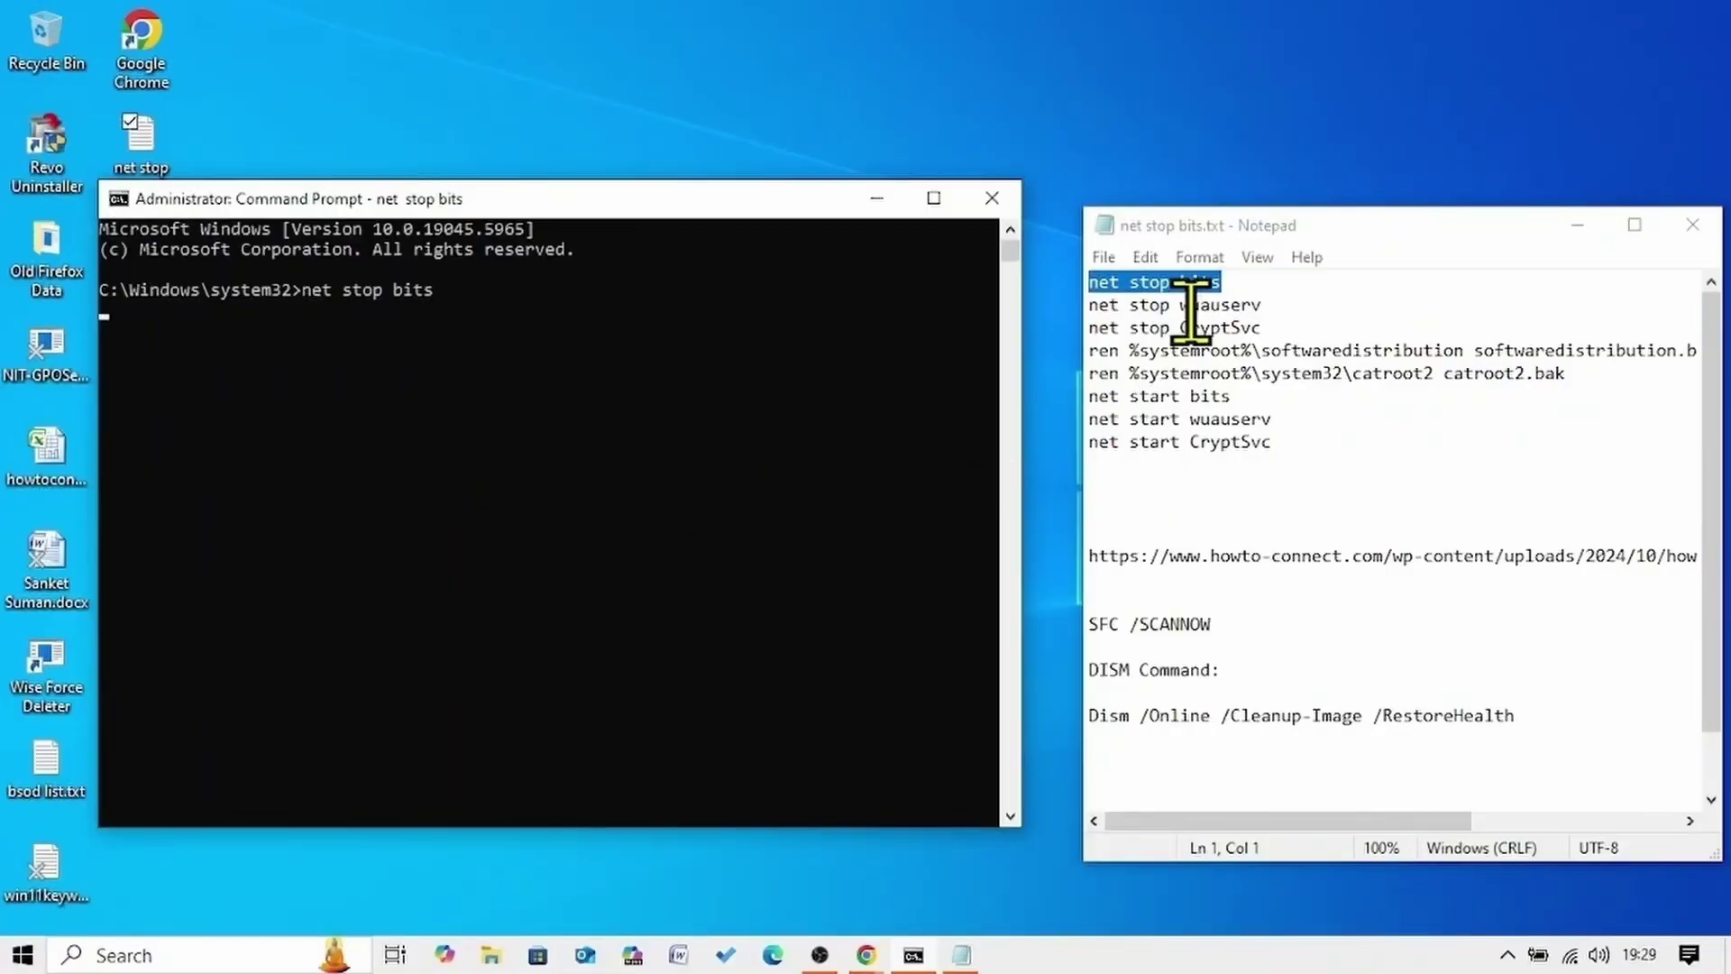
Copy net stop wuauserv from the text file, run it in the Command Prompt and review the listed update reset commands
left_click_drag(1262, 305, 1076, 305)
right_click(1117, 306)
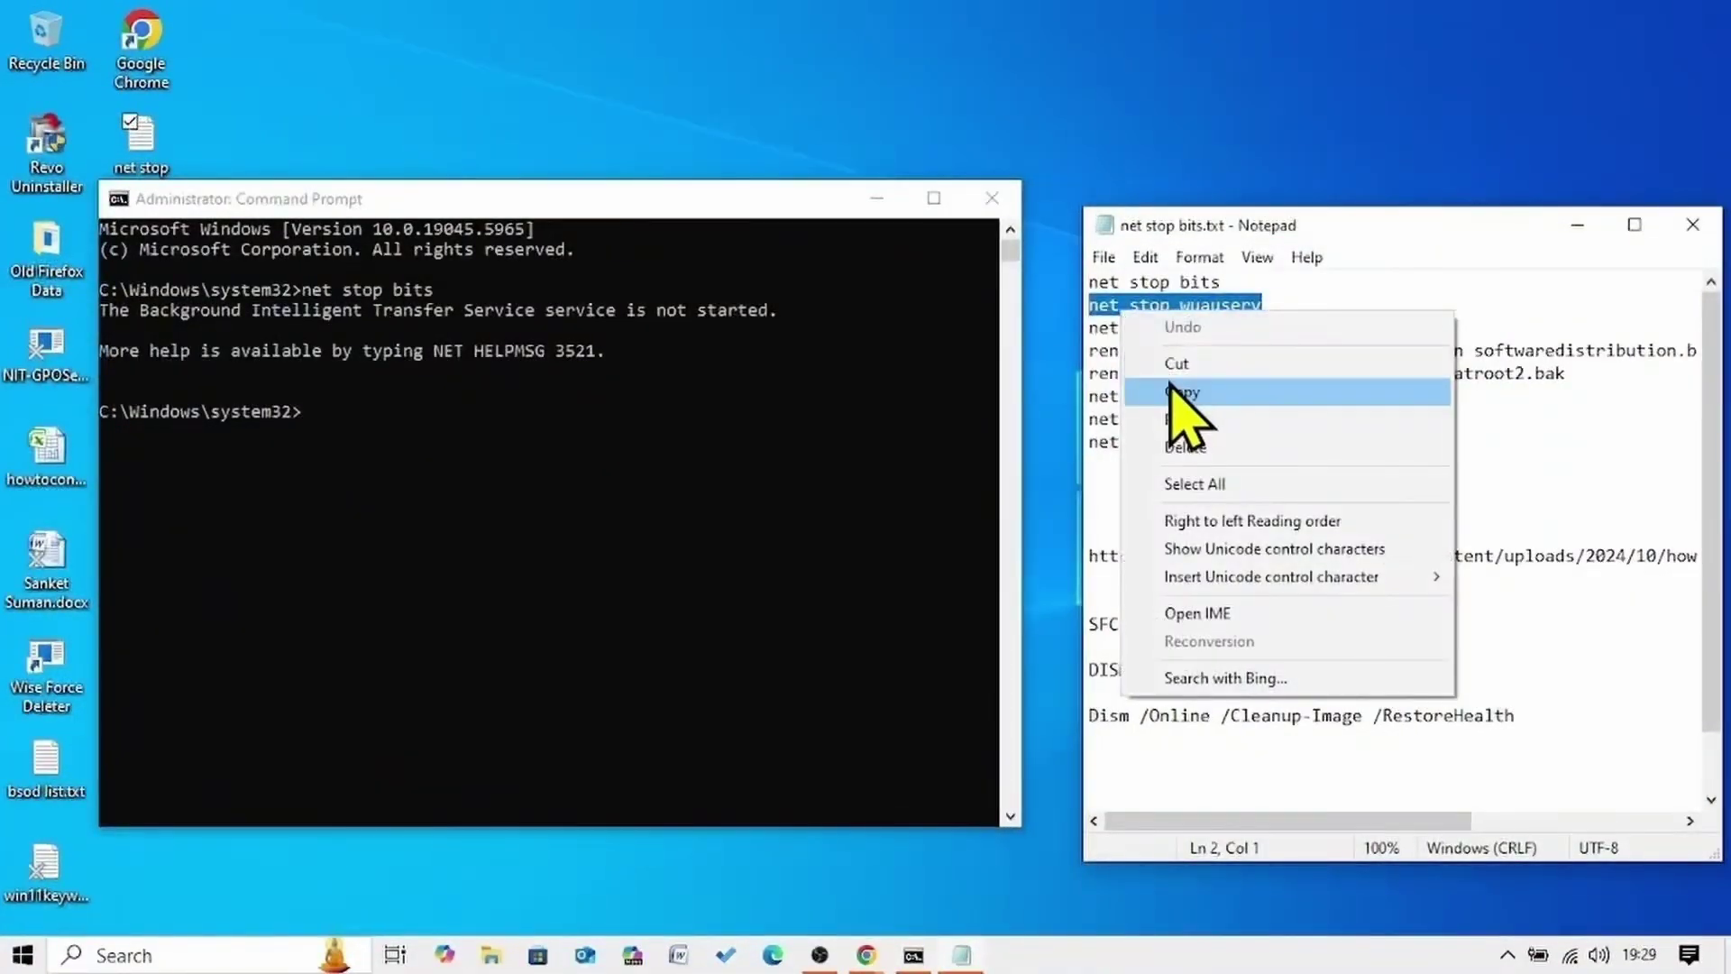
left_click(1187, 394)
right_click(347, 413)
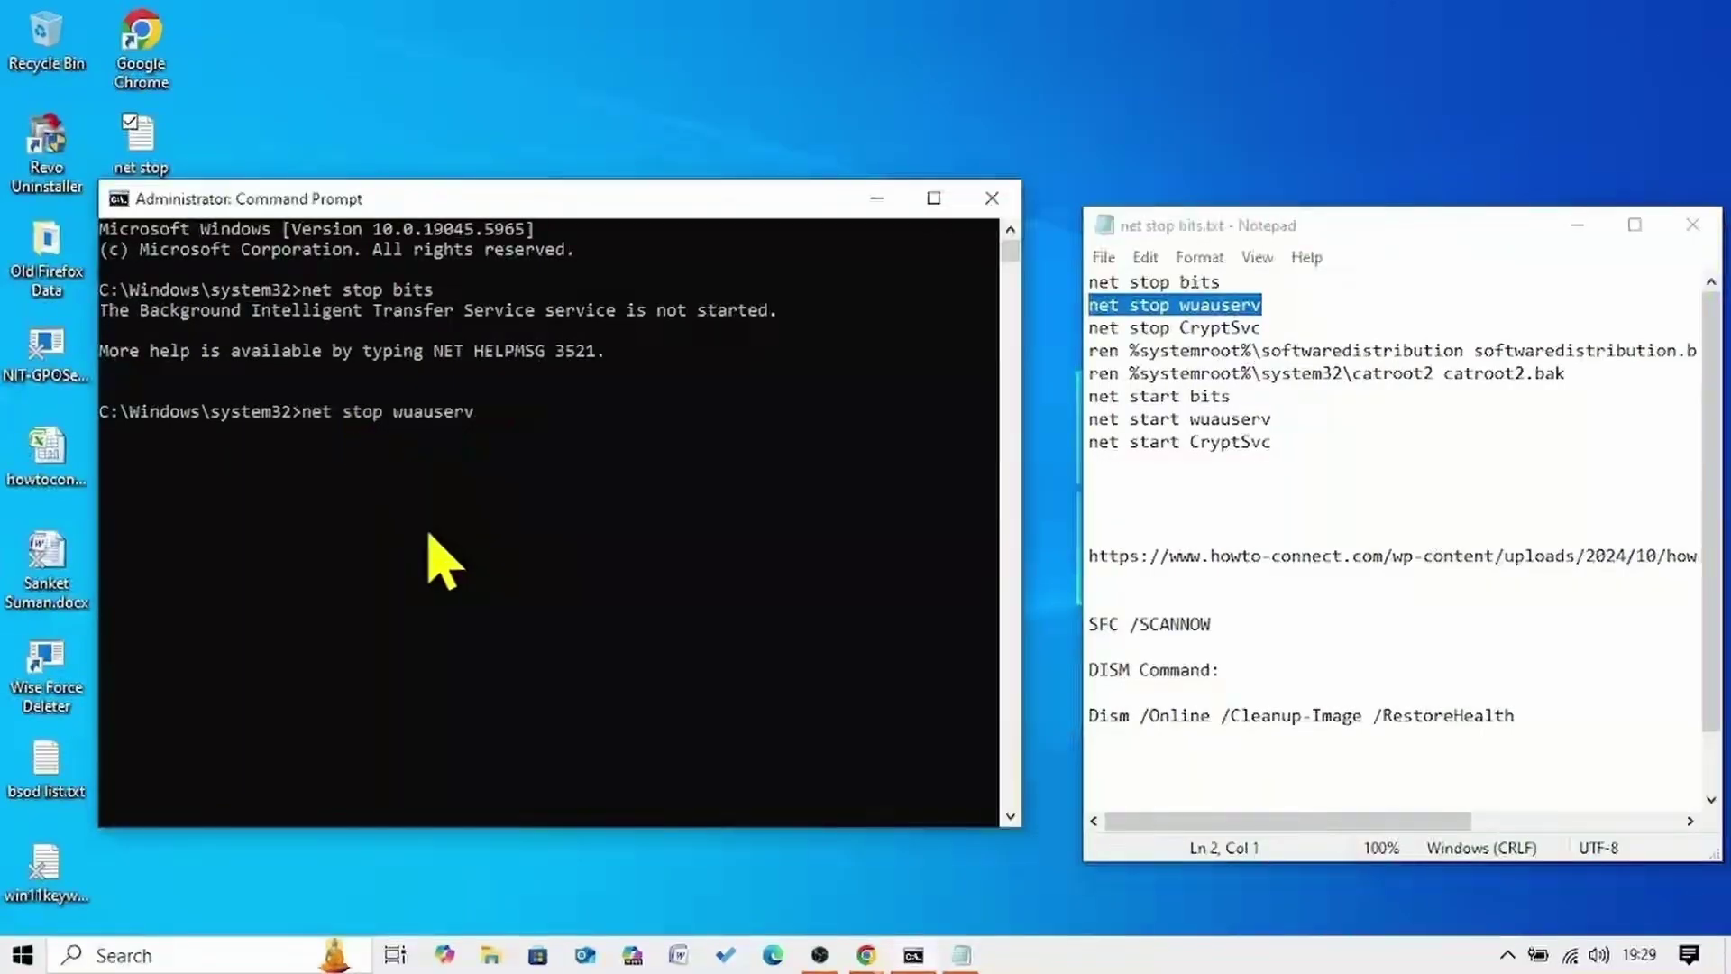
key("Return")
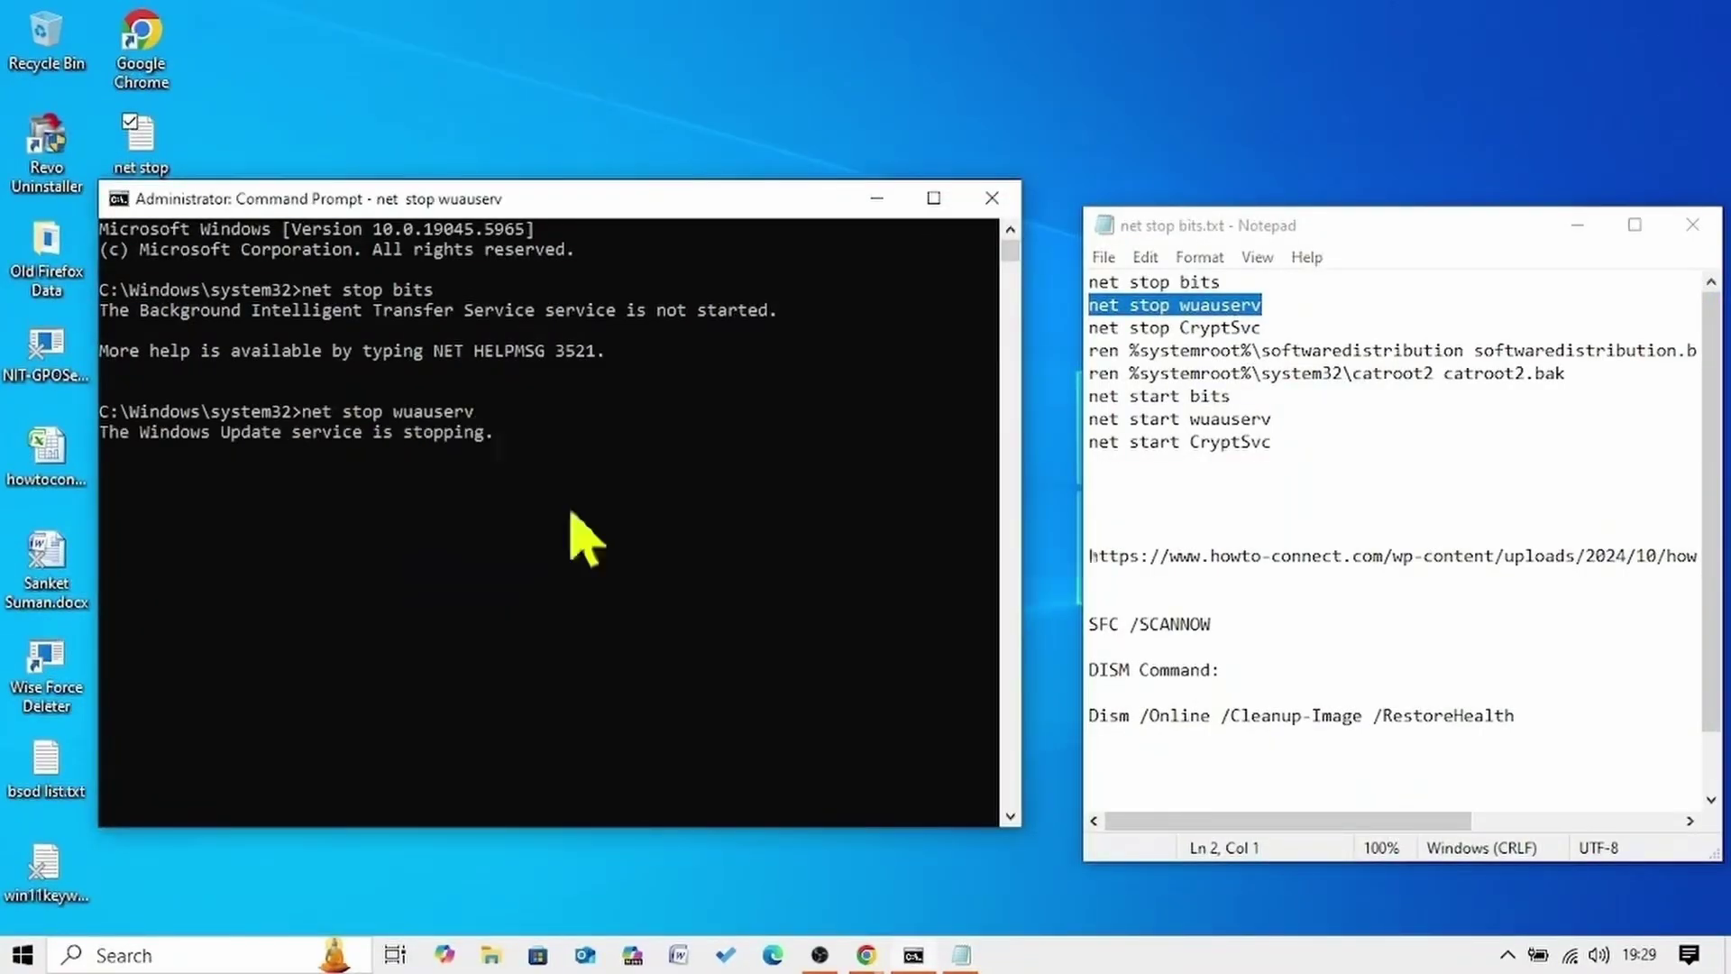
left_click(1288, 444)
left_click_drag(1287, 444, 1073, 253)
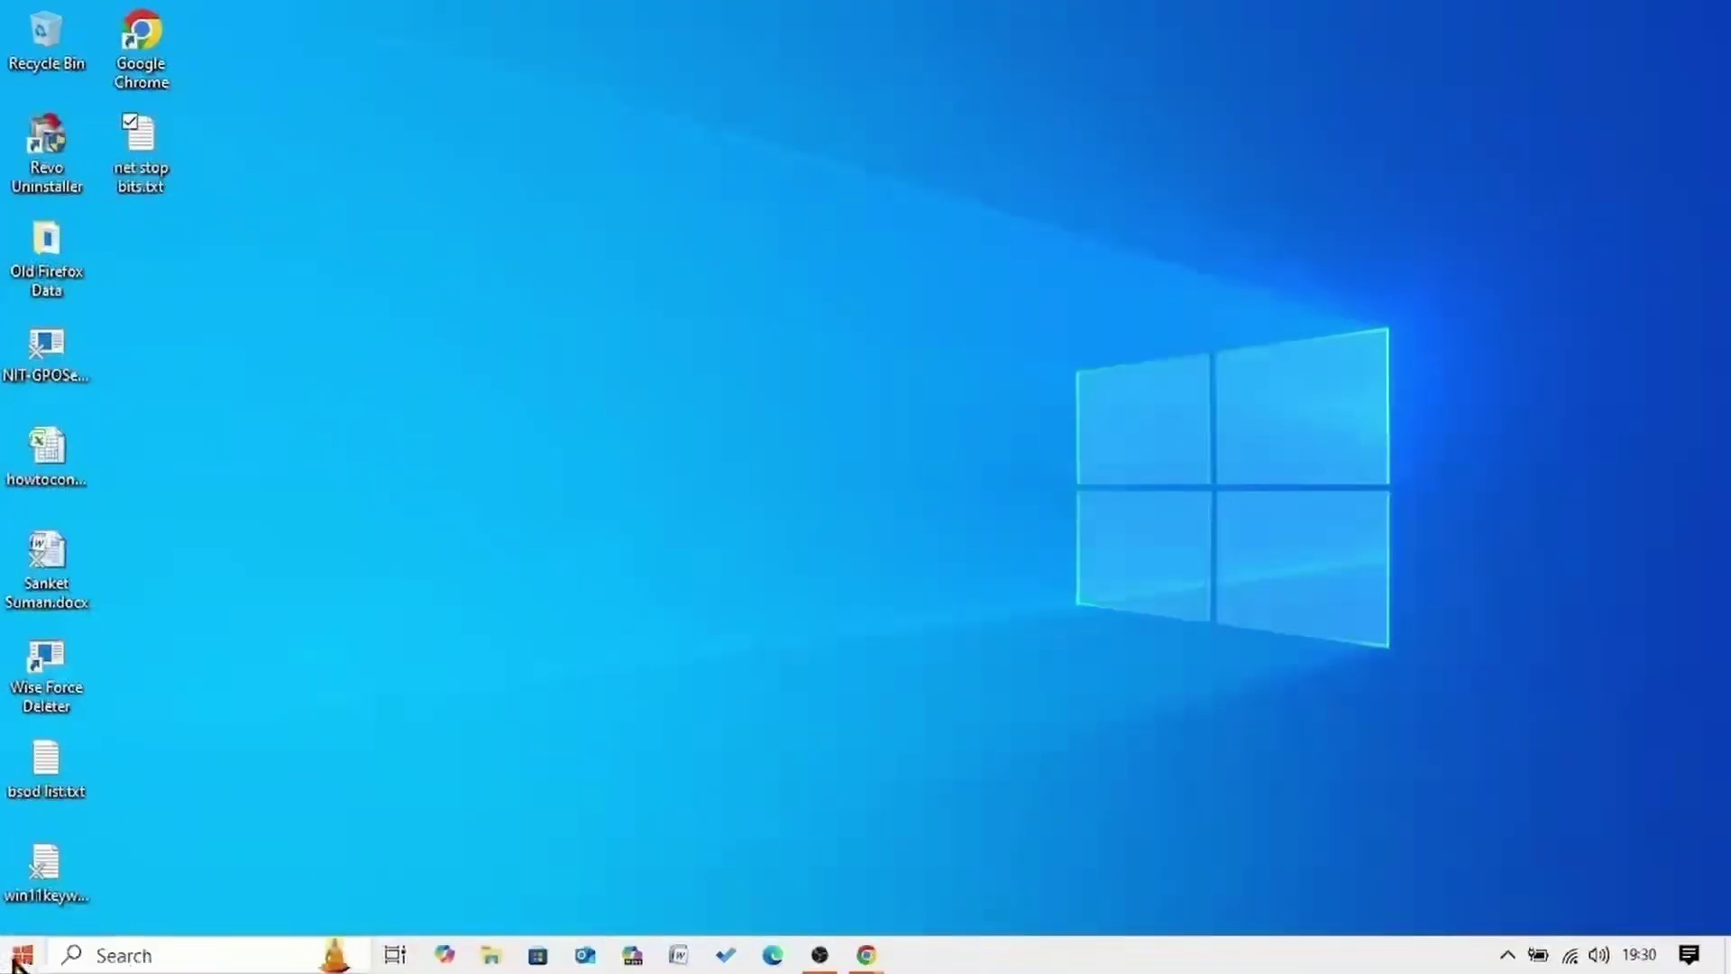
Open the Apps & features settings and look through the installed apps for Revo Uninstaller 2.5.7
right_click(23, 961)
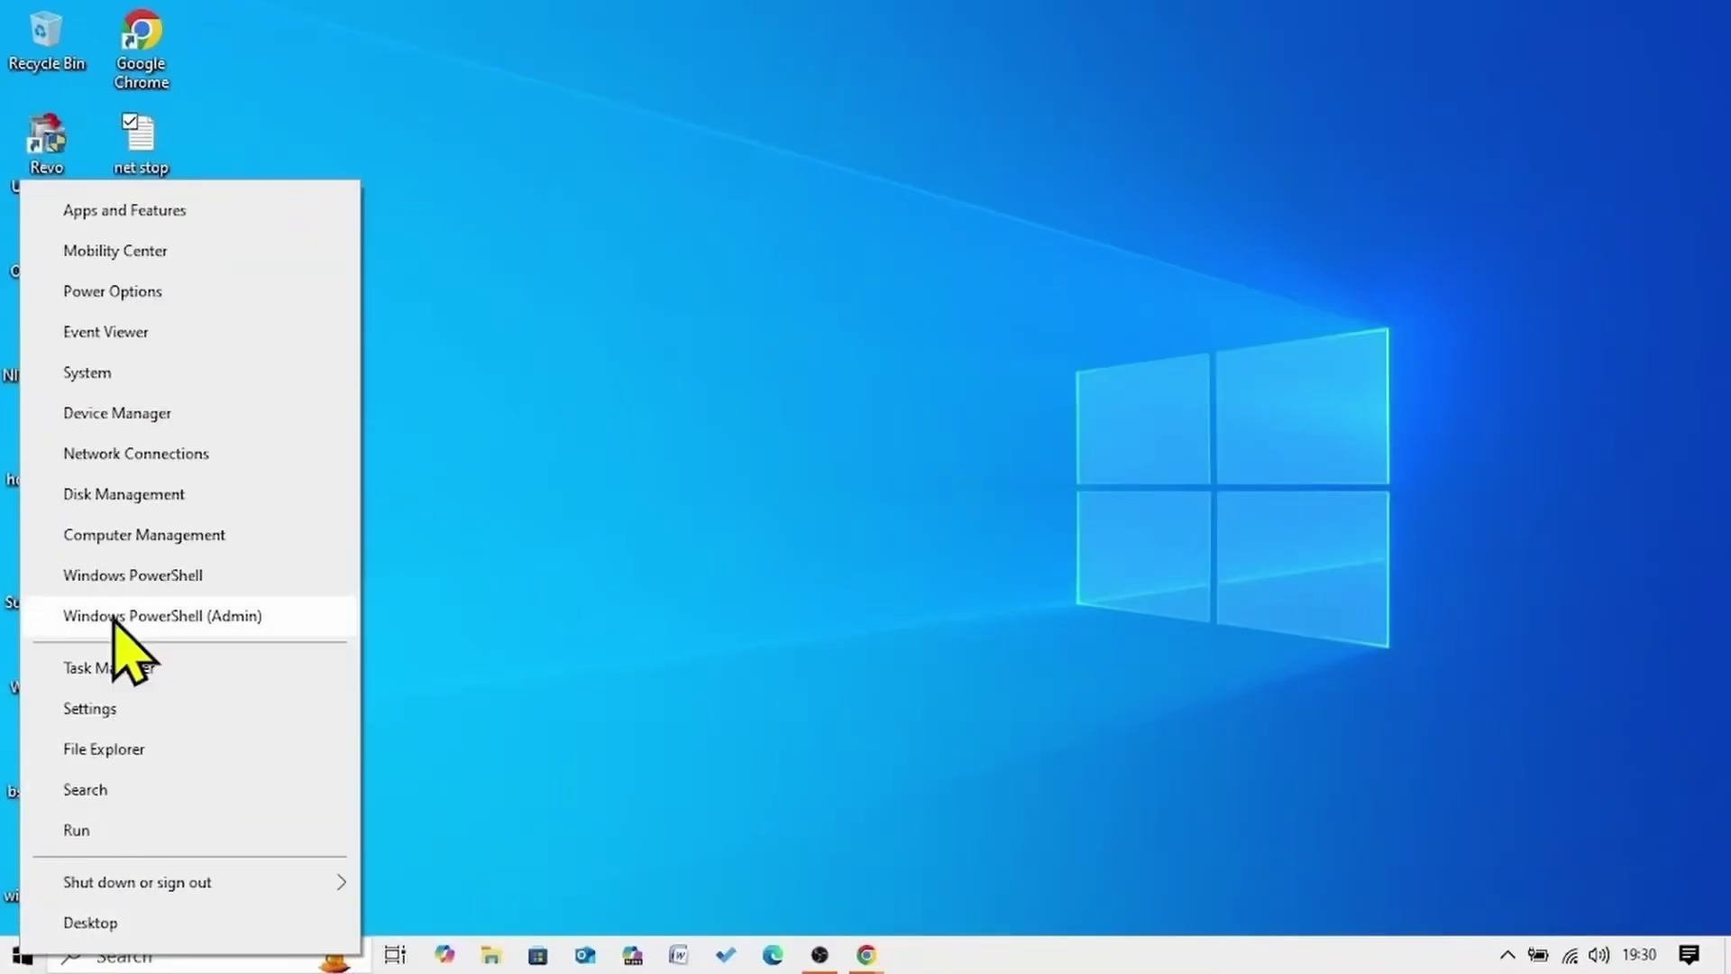
left_click(126, 209)
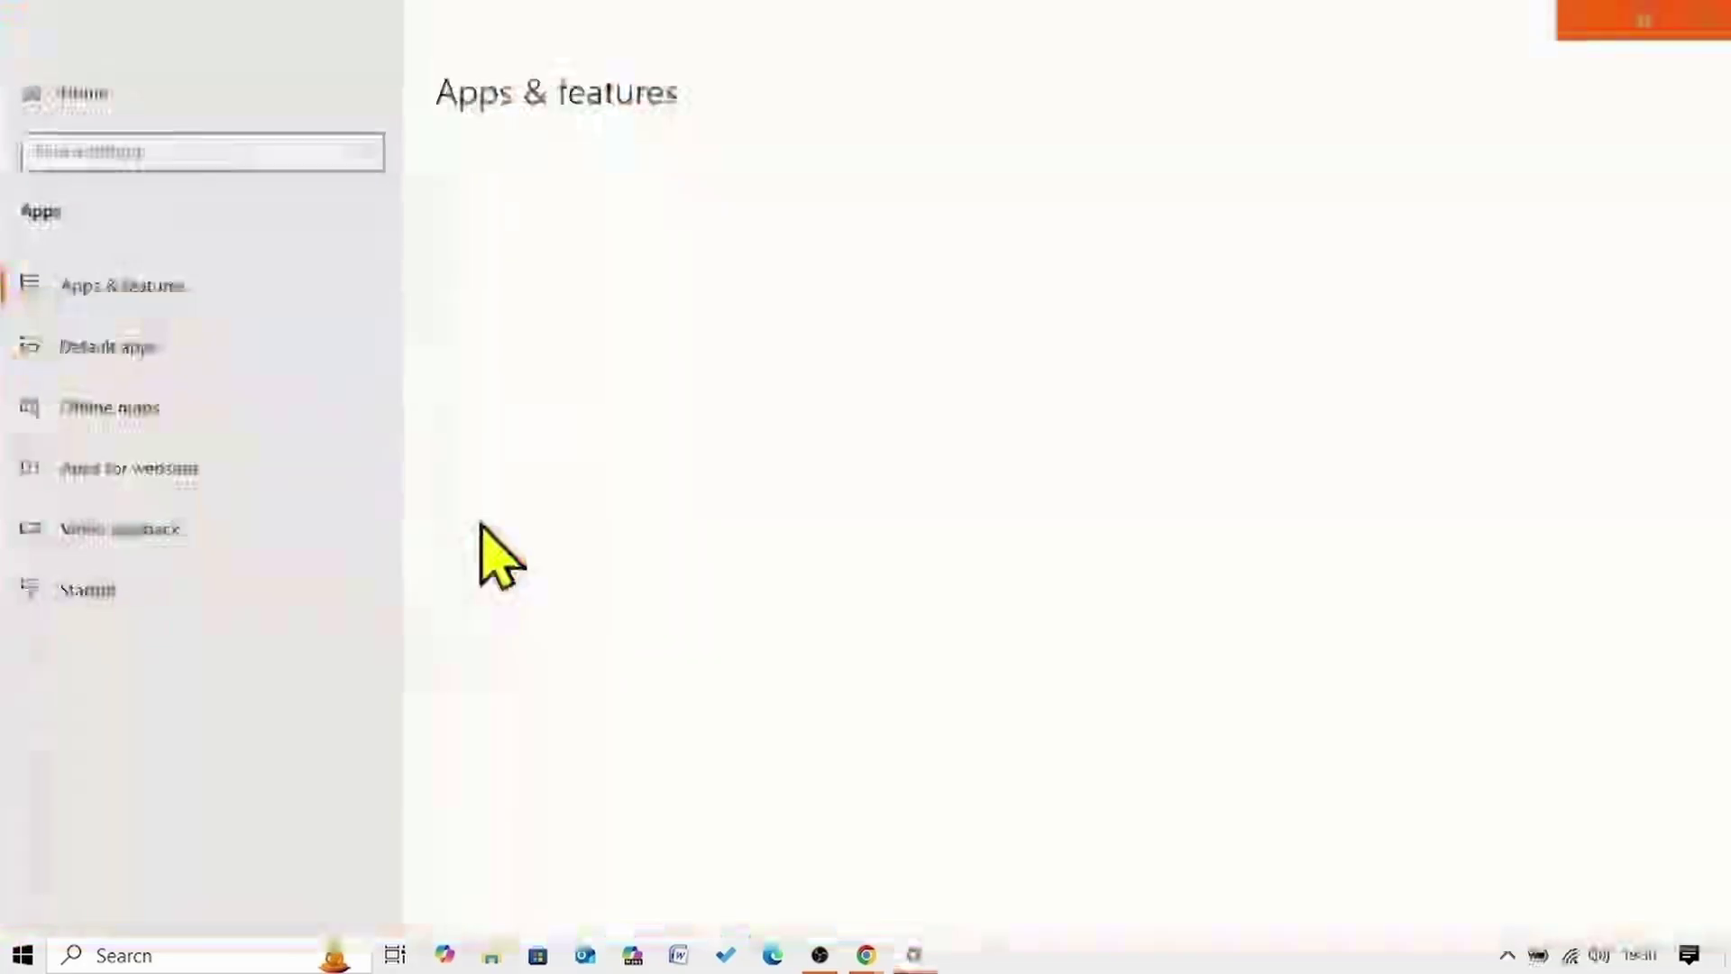
scroll(572, 587, "down", 3)
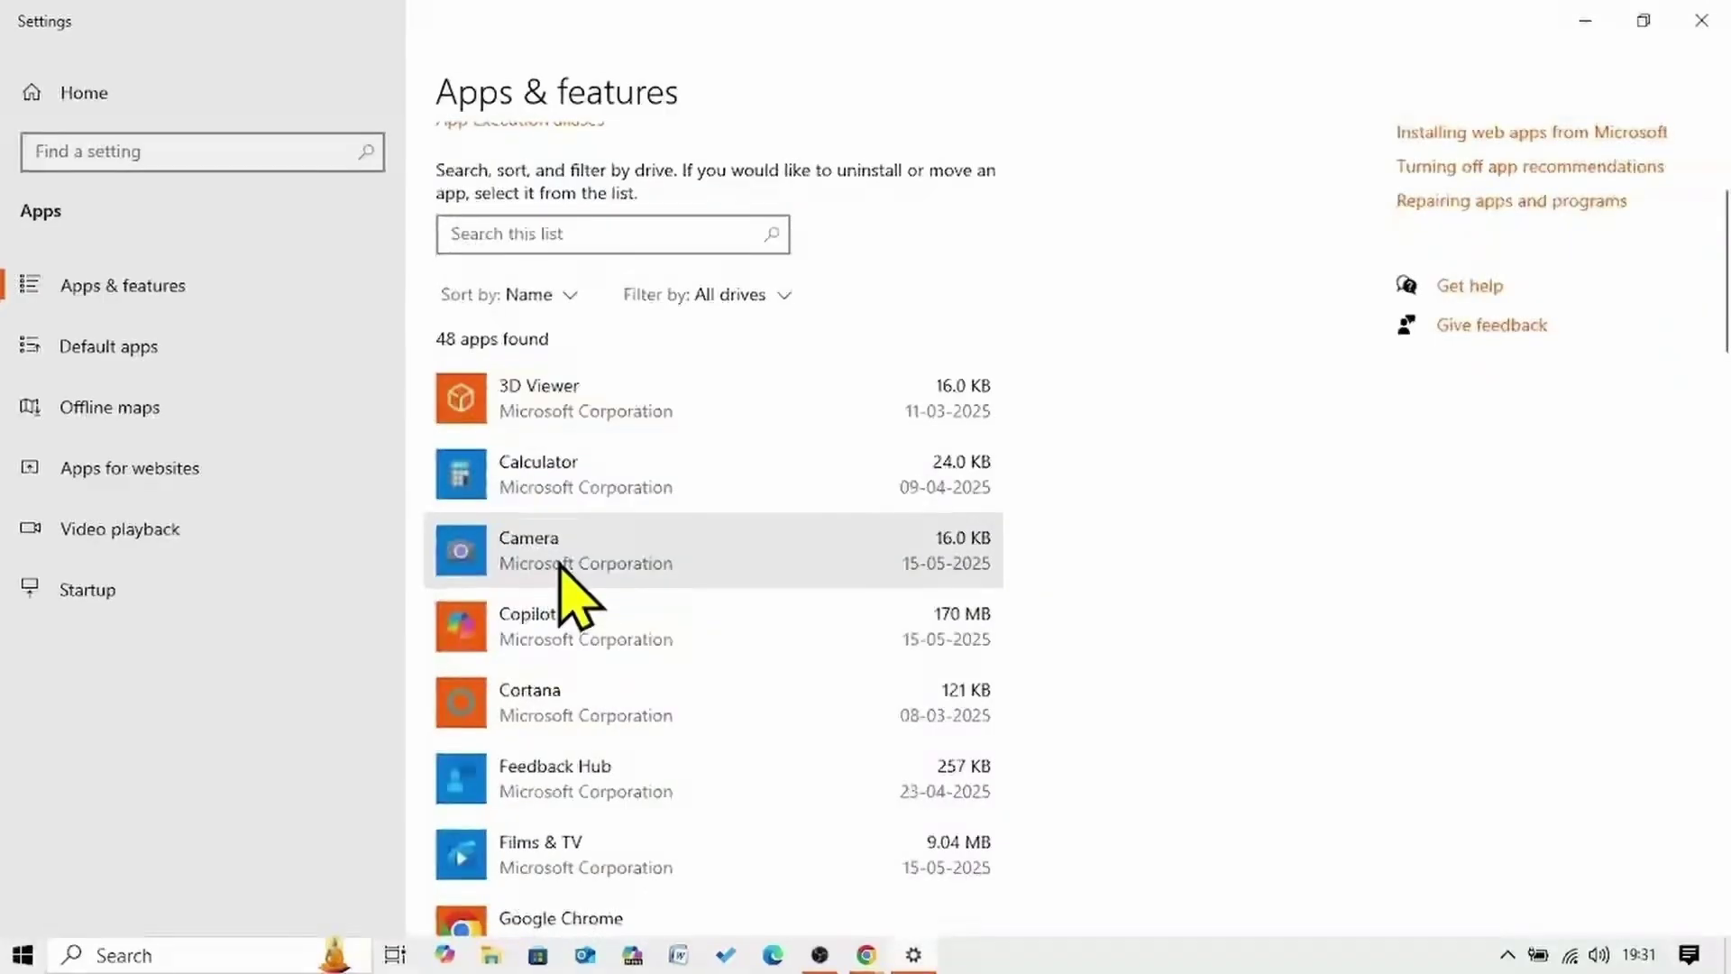
scroll(568, 582, "down", 3)
scroll(590, 523, "up", 5)
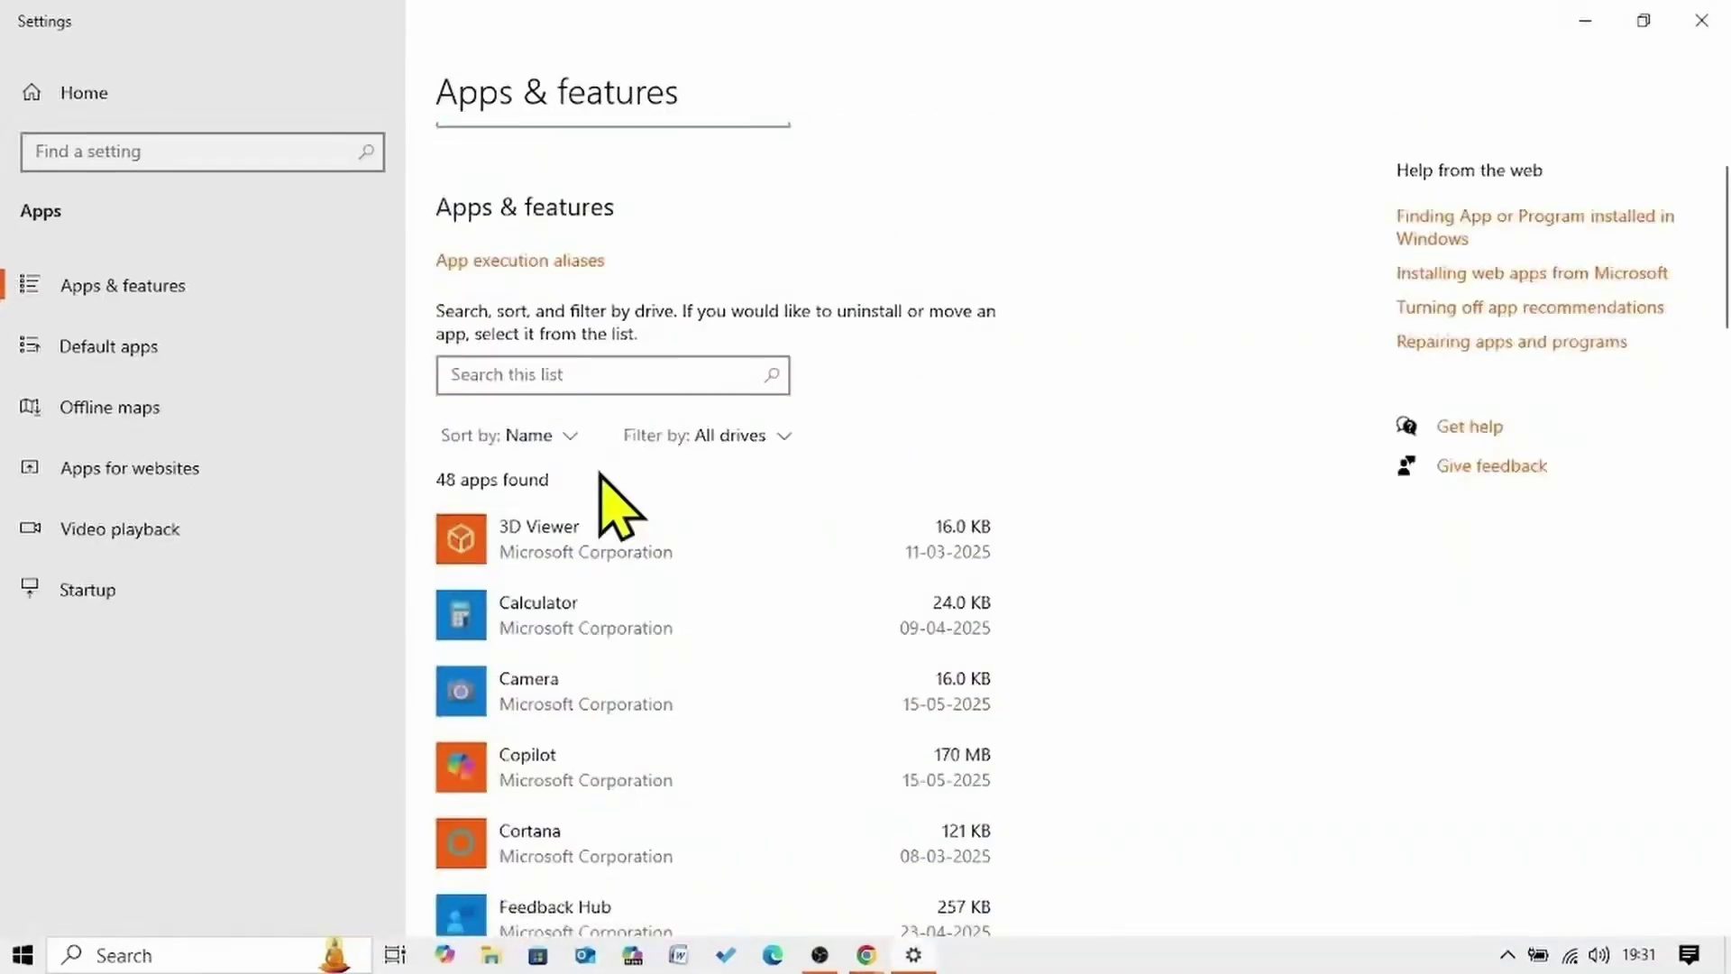
scroll(613, 505, "down", 5)
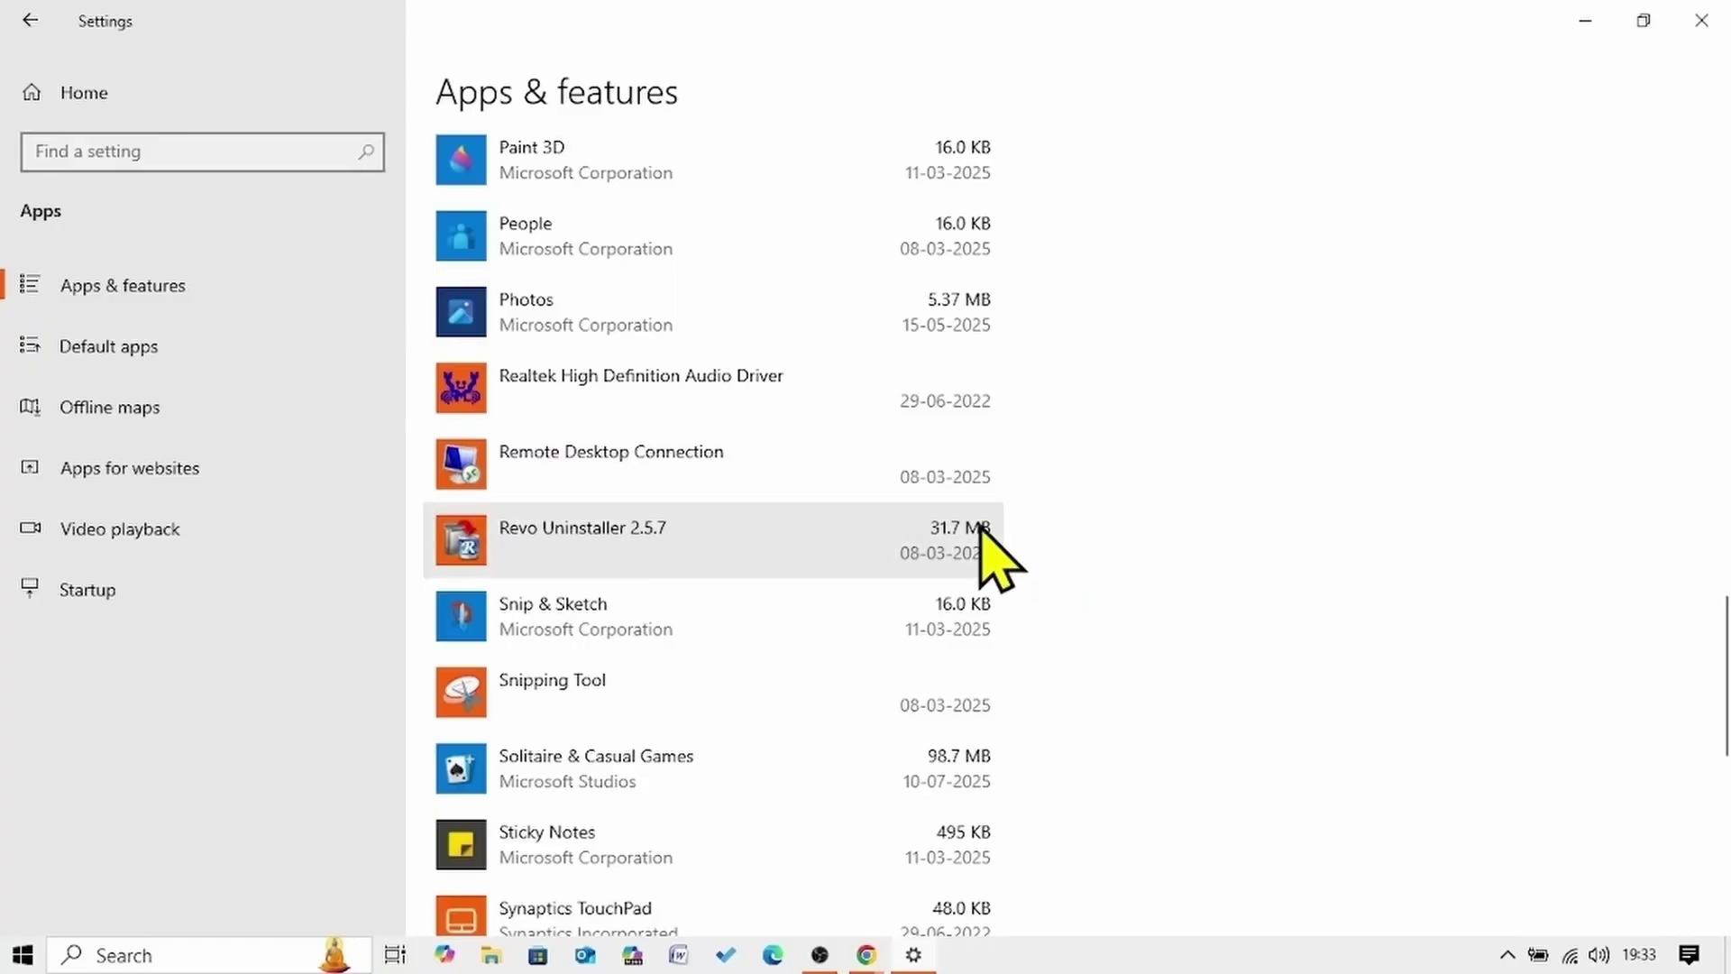
Start uninstalling Revo Uninstaller 2.5.7, decline the final removal confirmation and close Settings
left_click(636, 546)
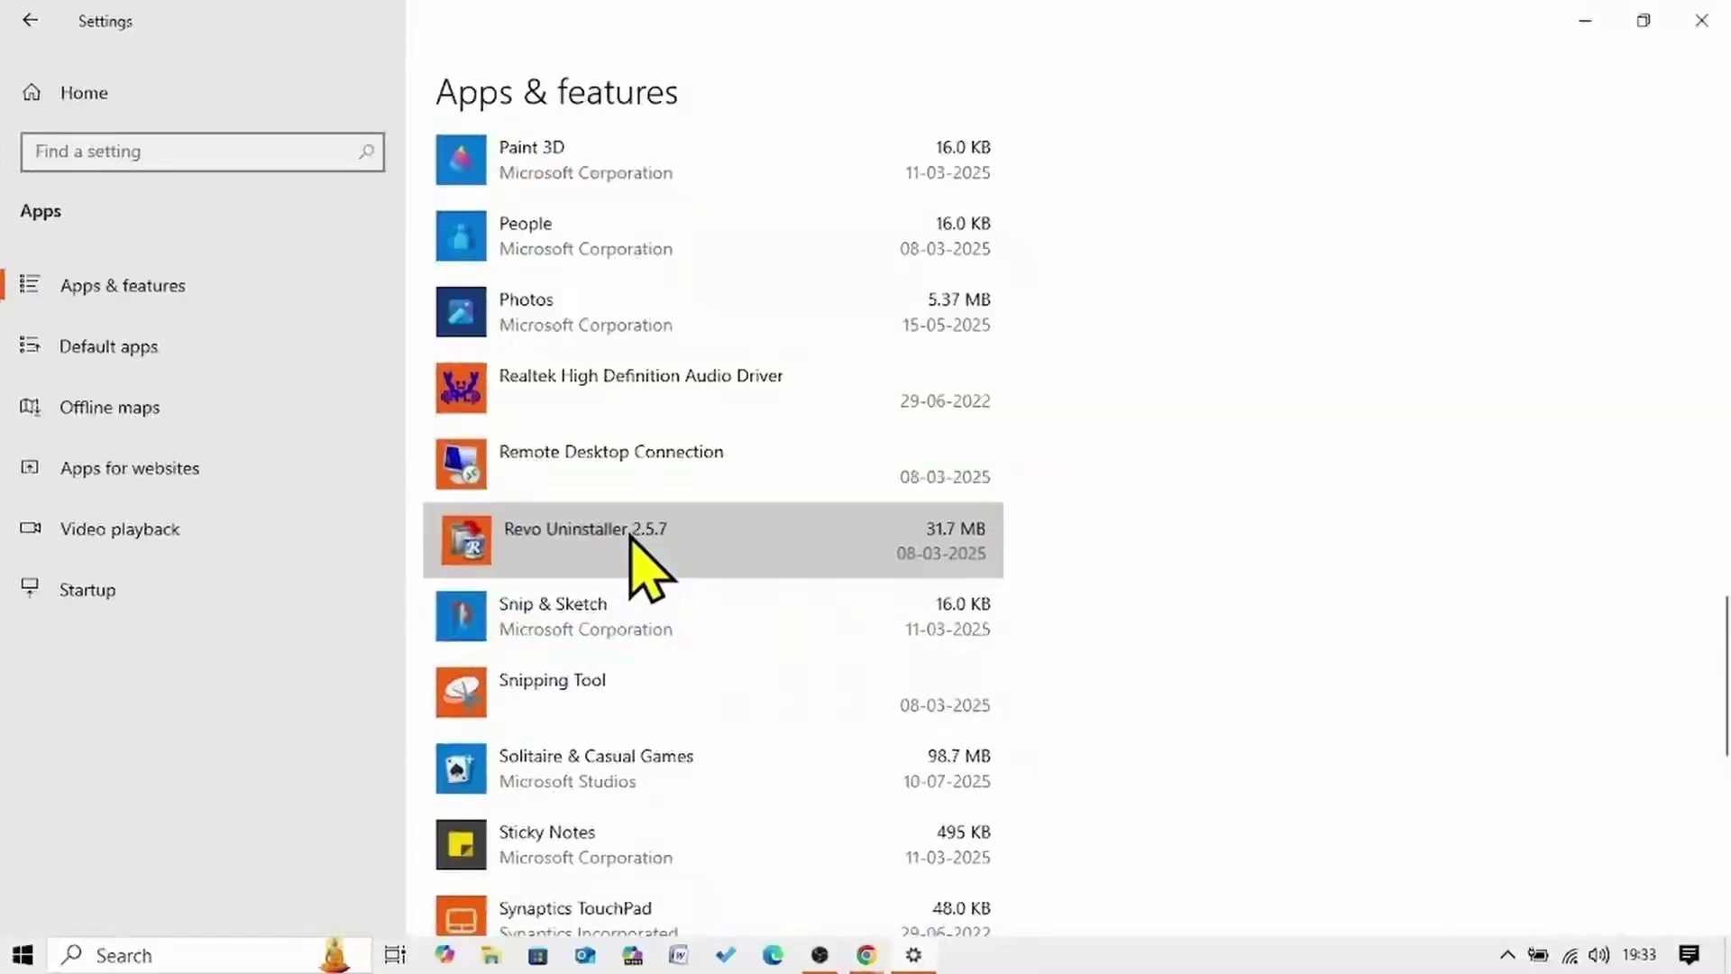
left_click(972, 546)
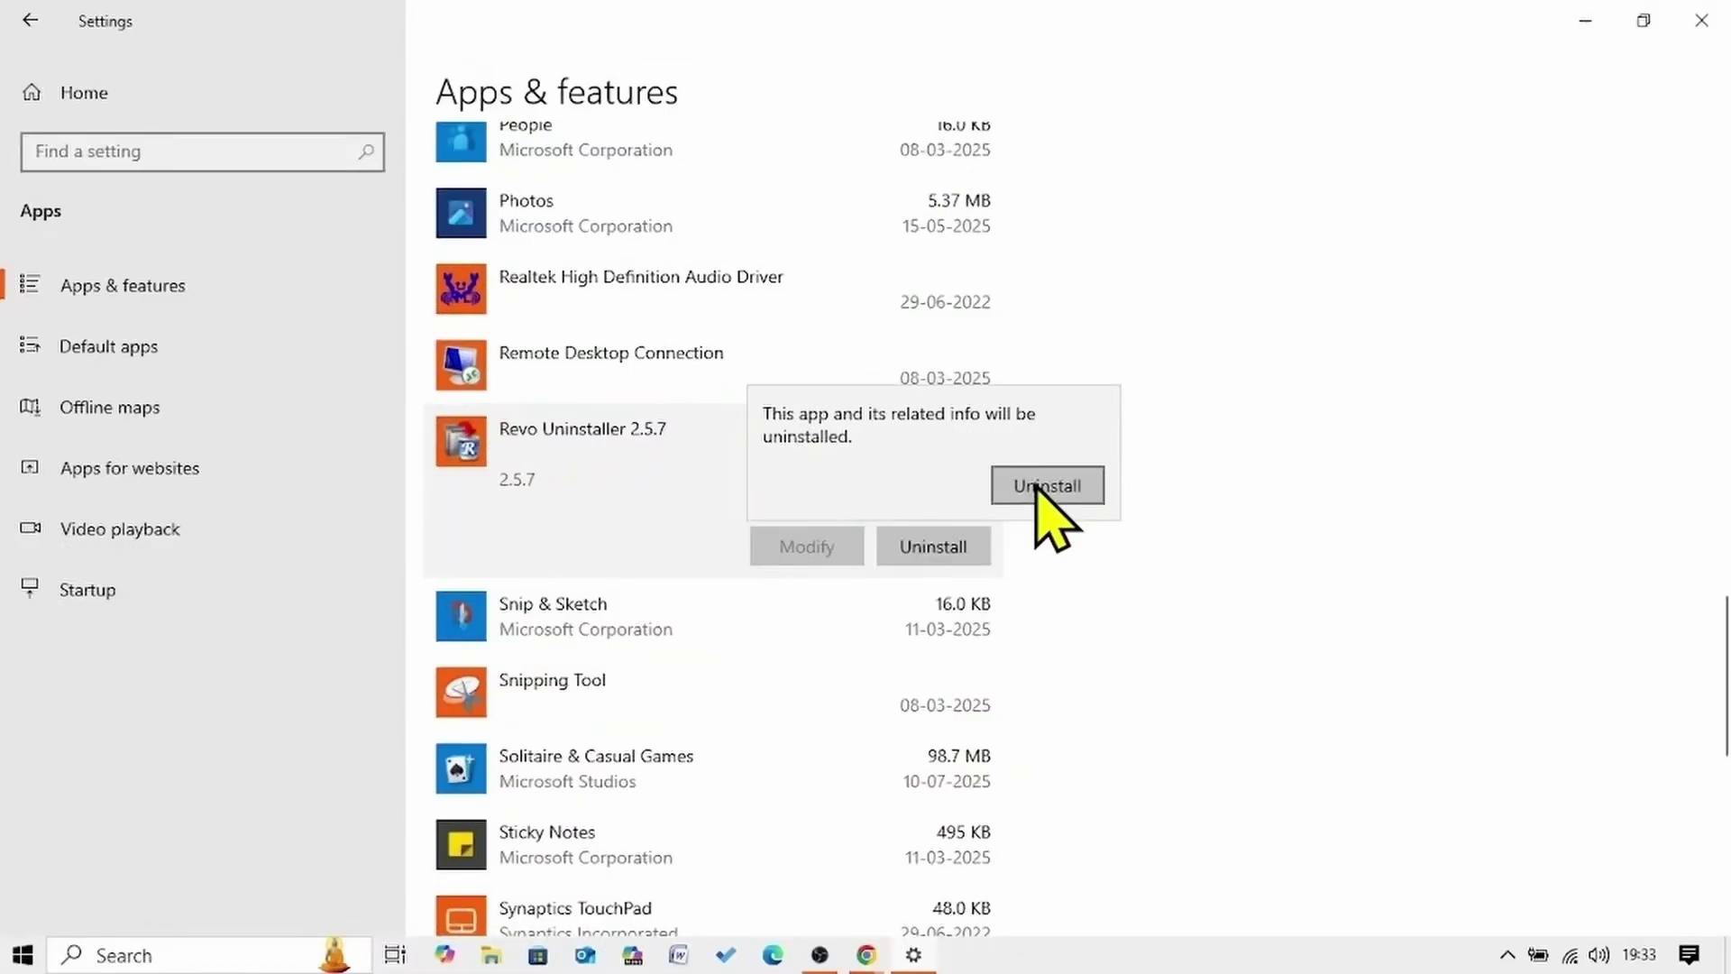
left_click(1038, 487)
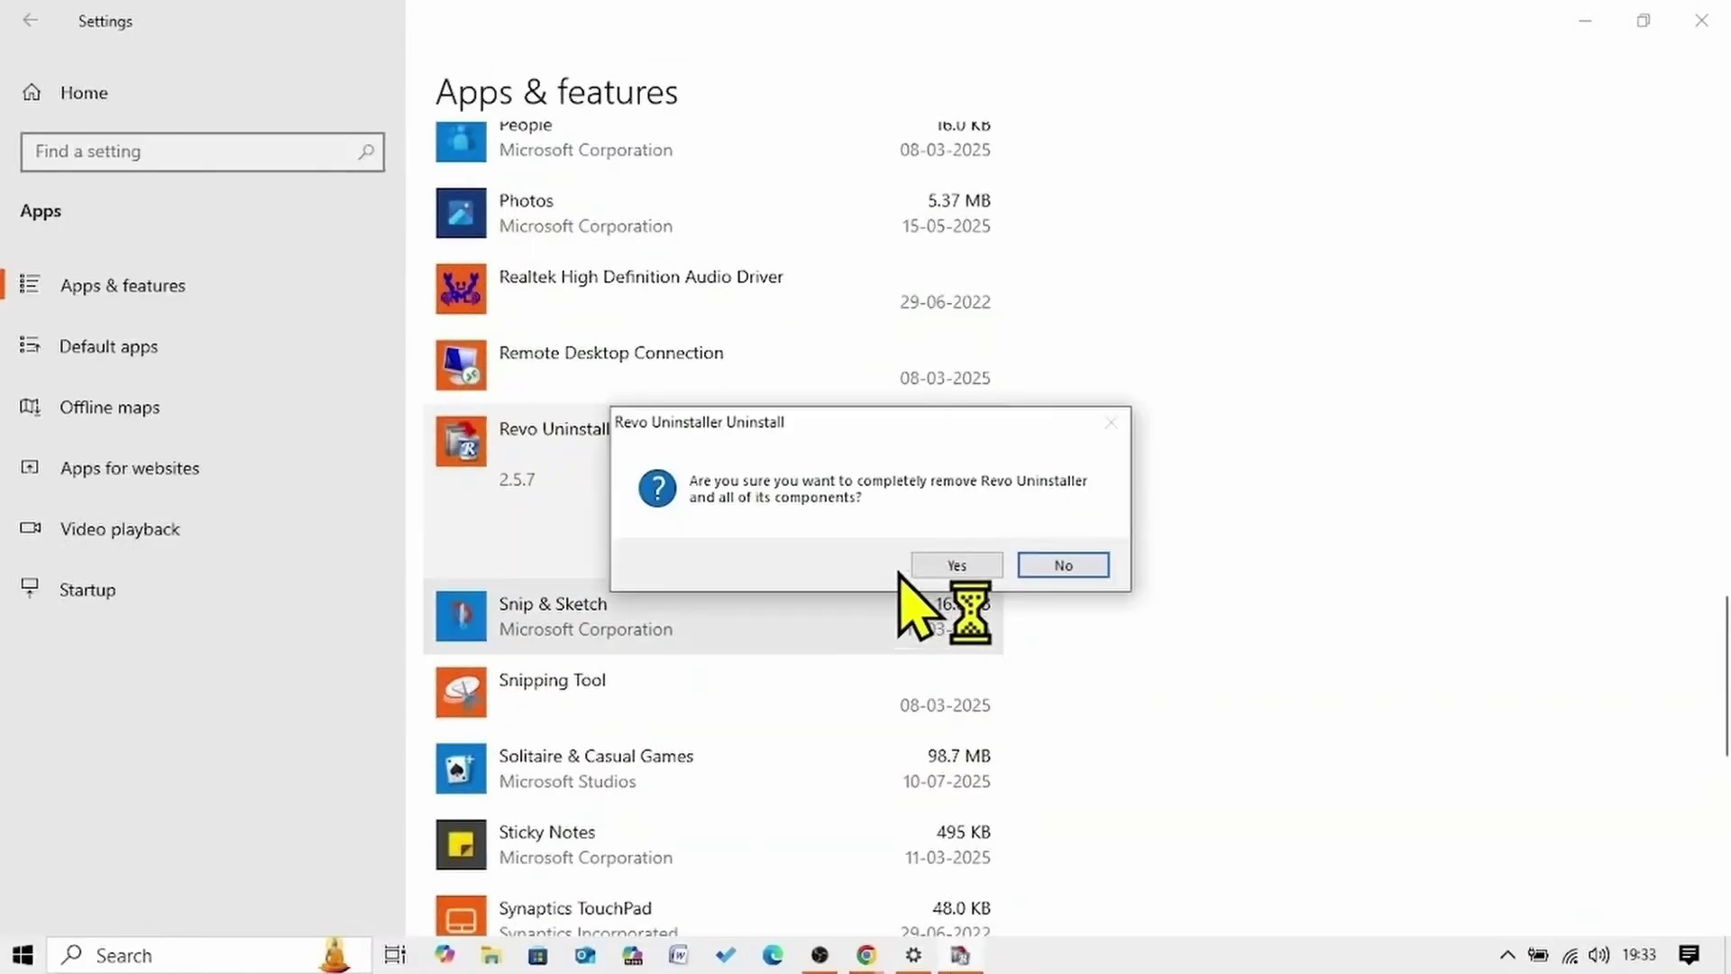
left_click(958, 565)
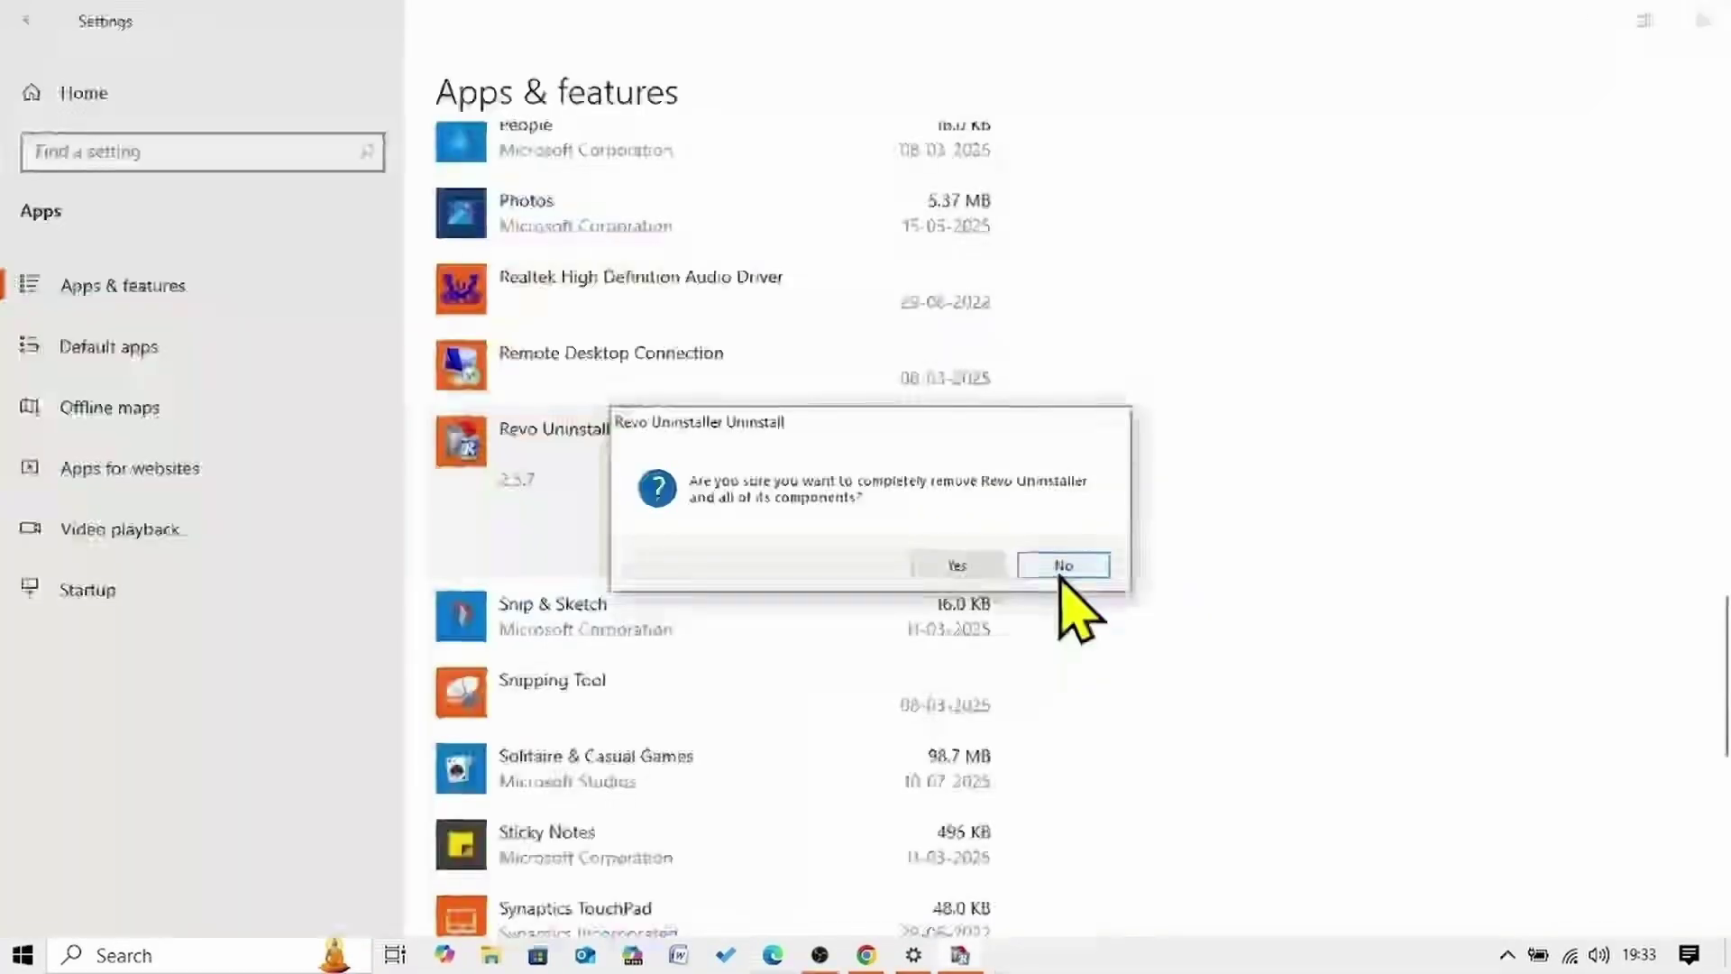
left_click(1065, 566)
left_click(1701, 20)
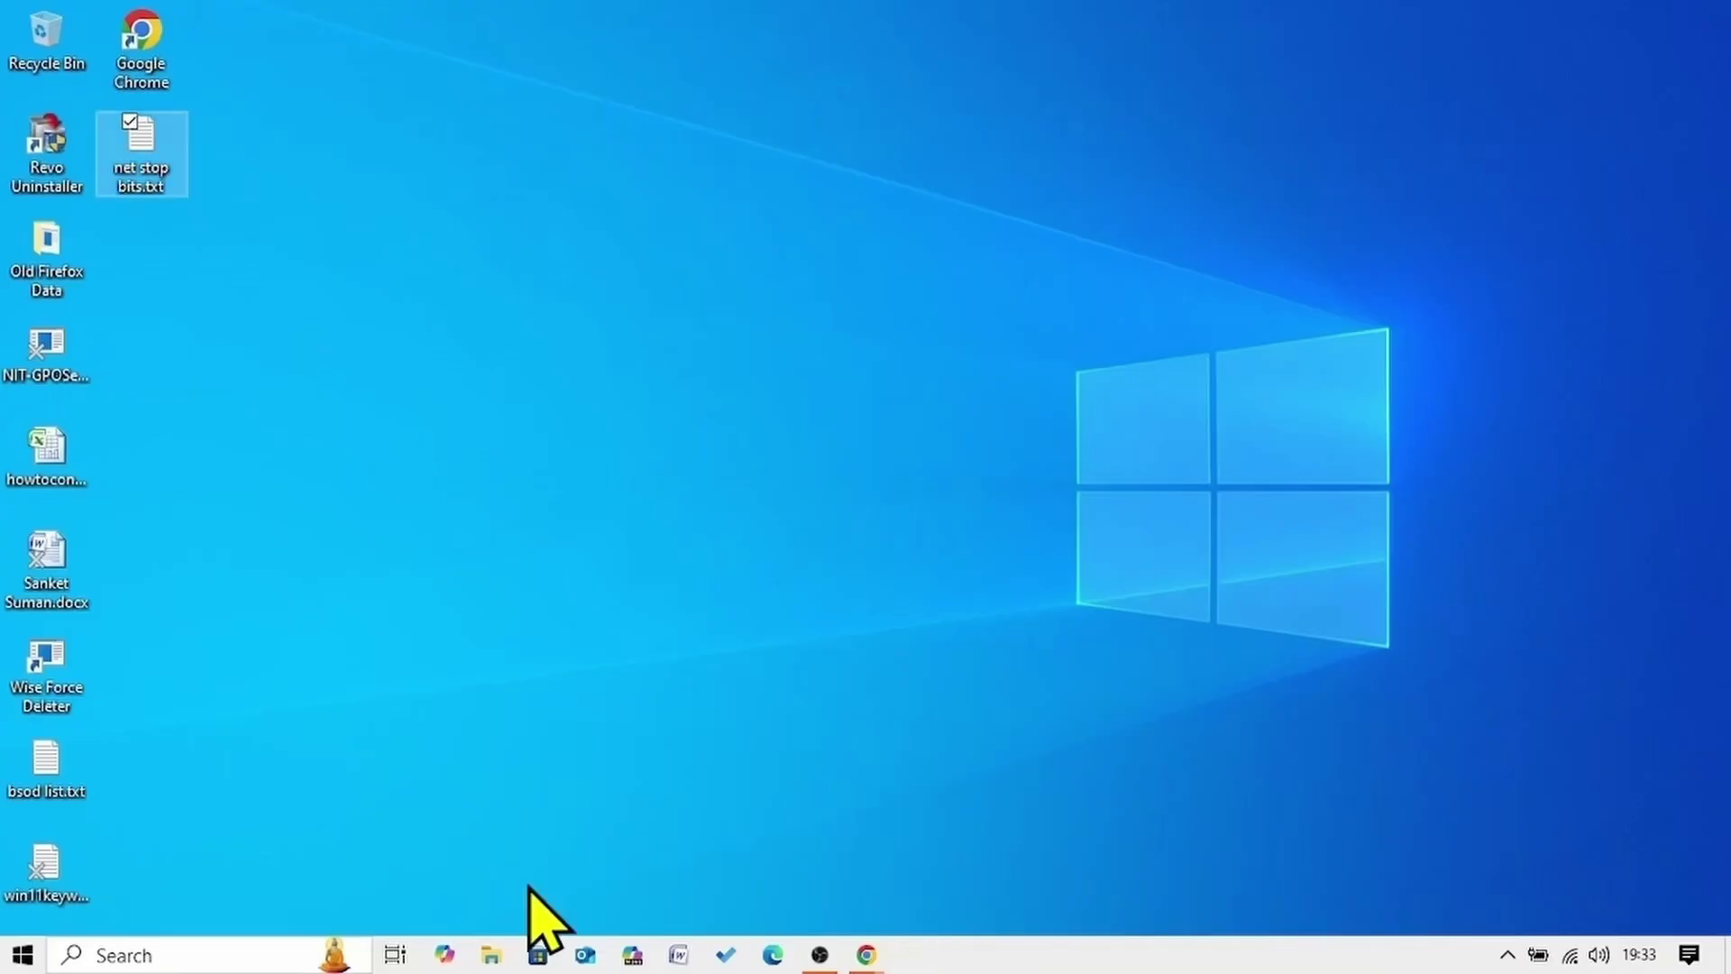
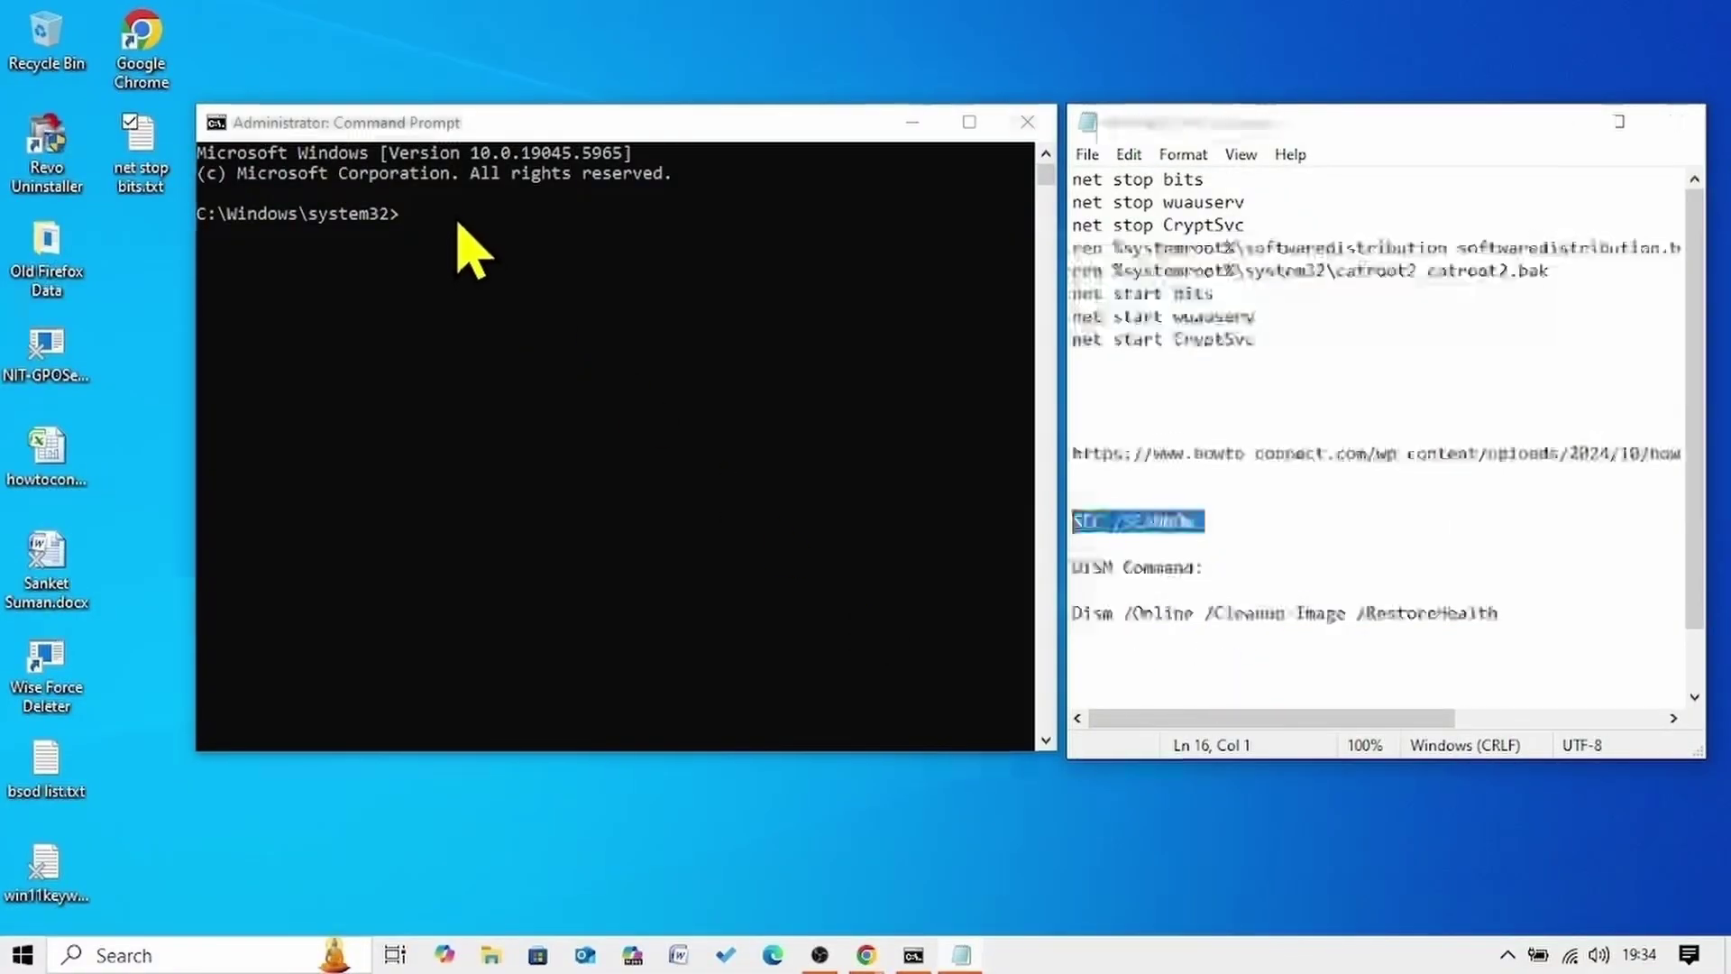
Run SFC /SCANNOW and the text file's Dism /Online /Cleanup-Image /RestoreHealth command in the elevated Command Prompt, and close it
right_click(452, 220)
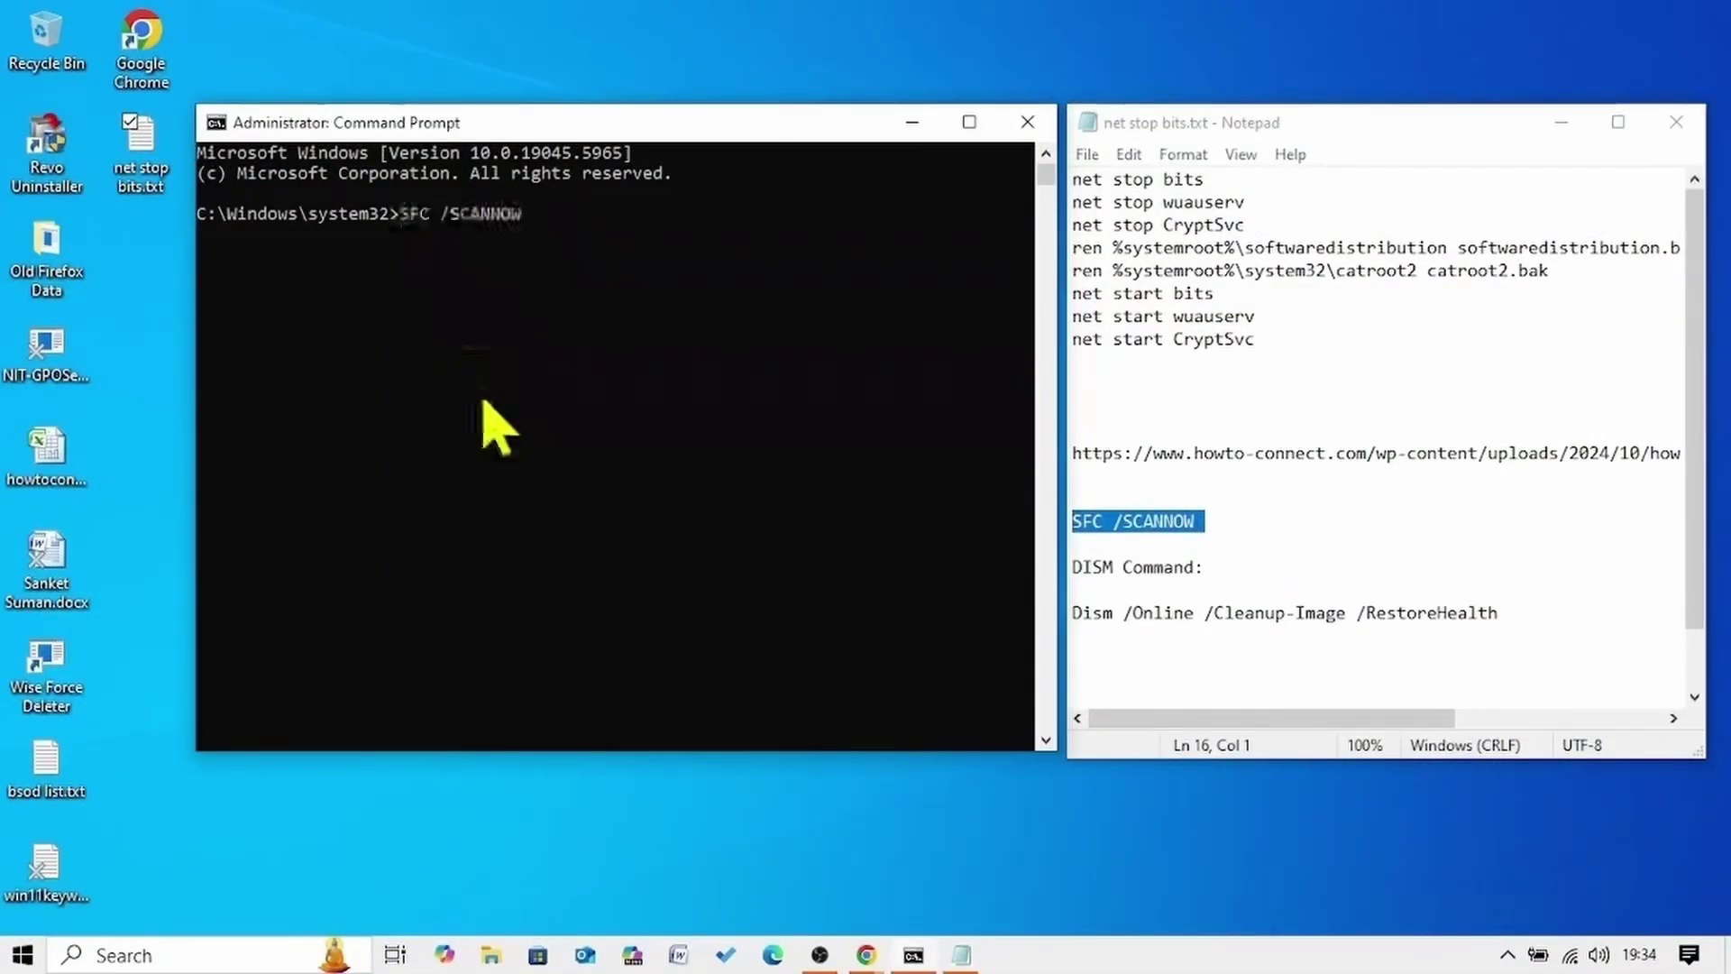
key("Return")
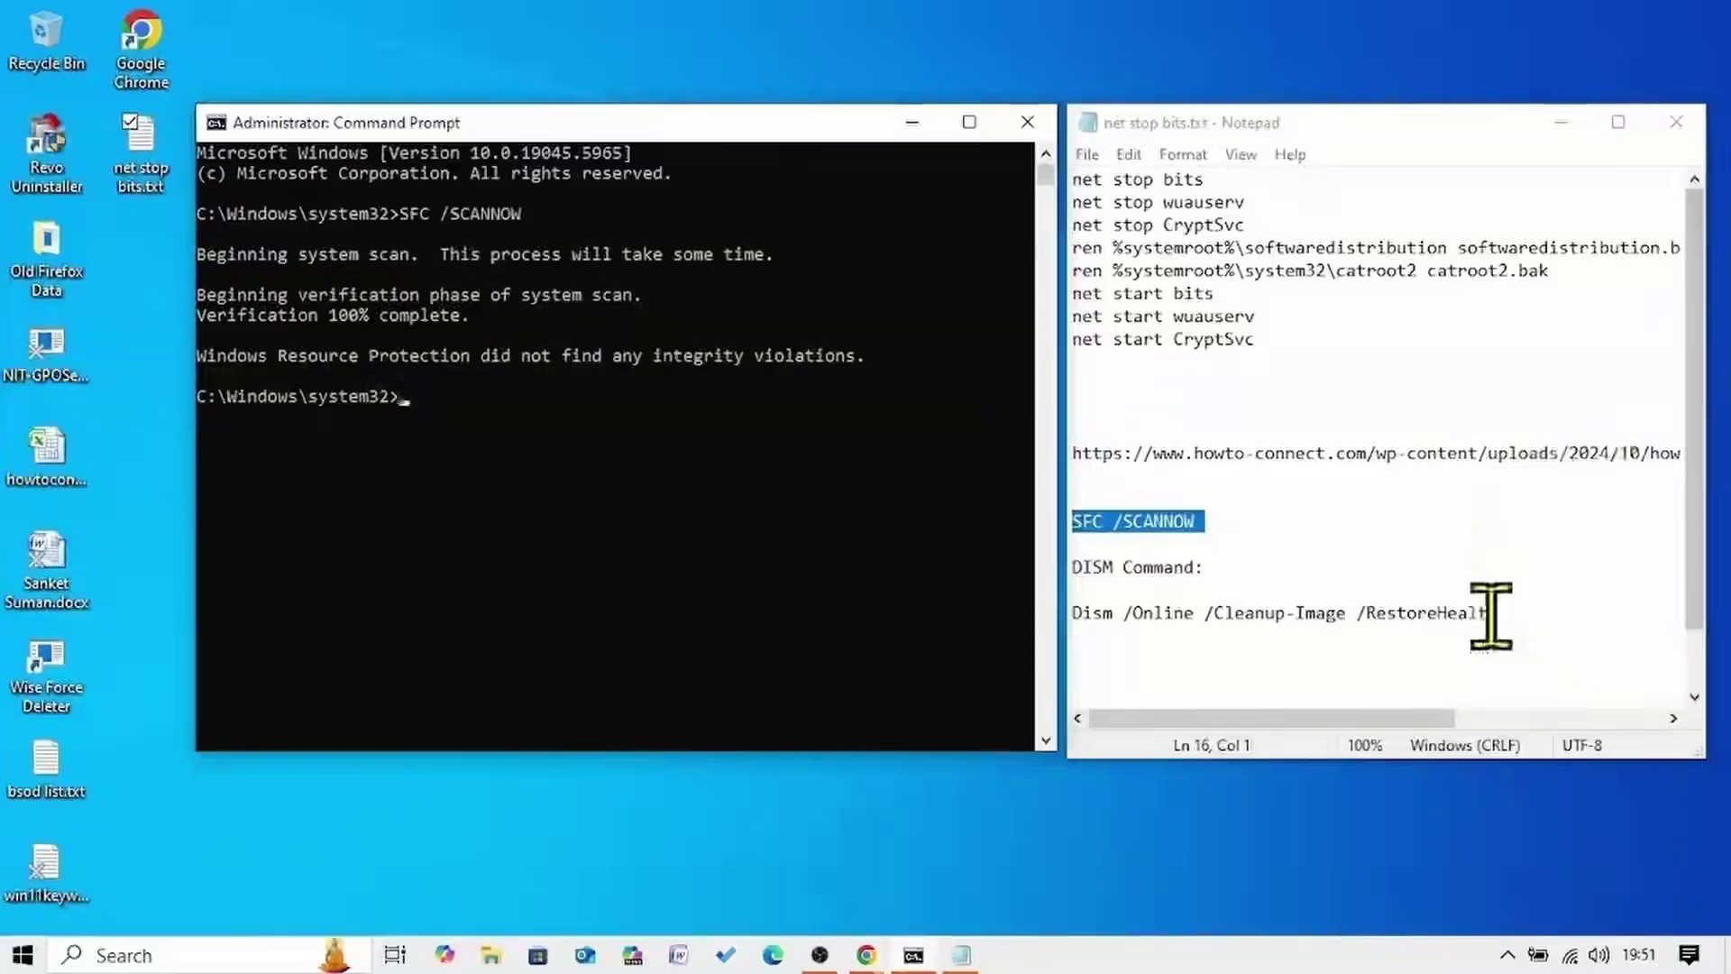
left_click_drag(1505, 612, 1073, 615)
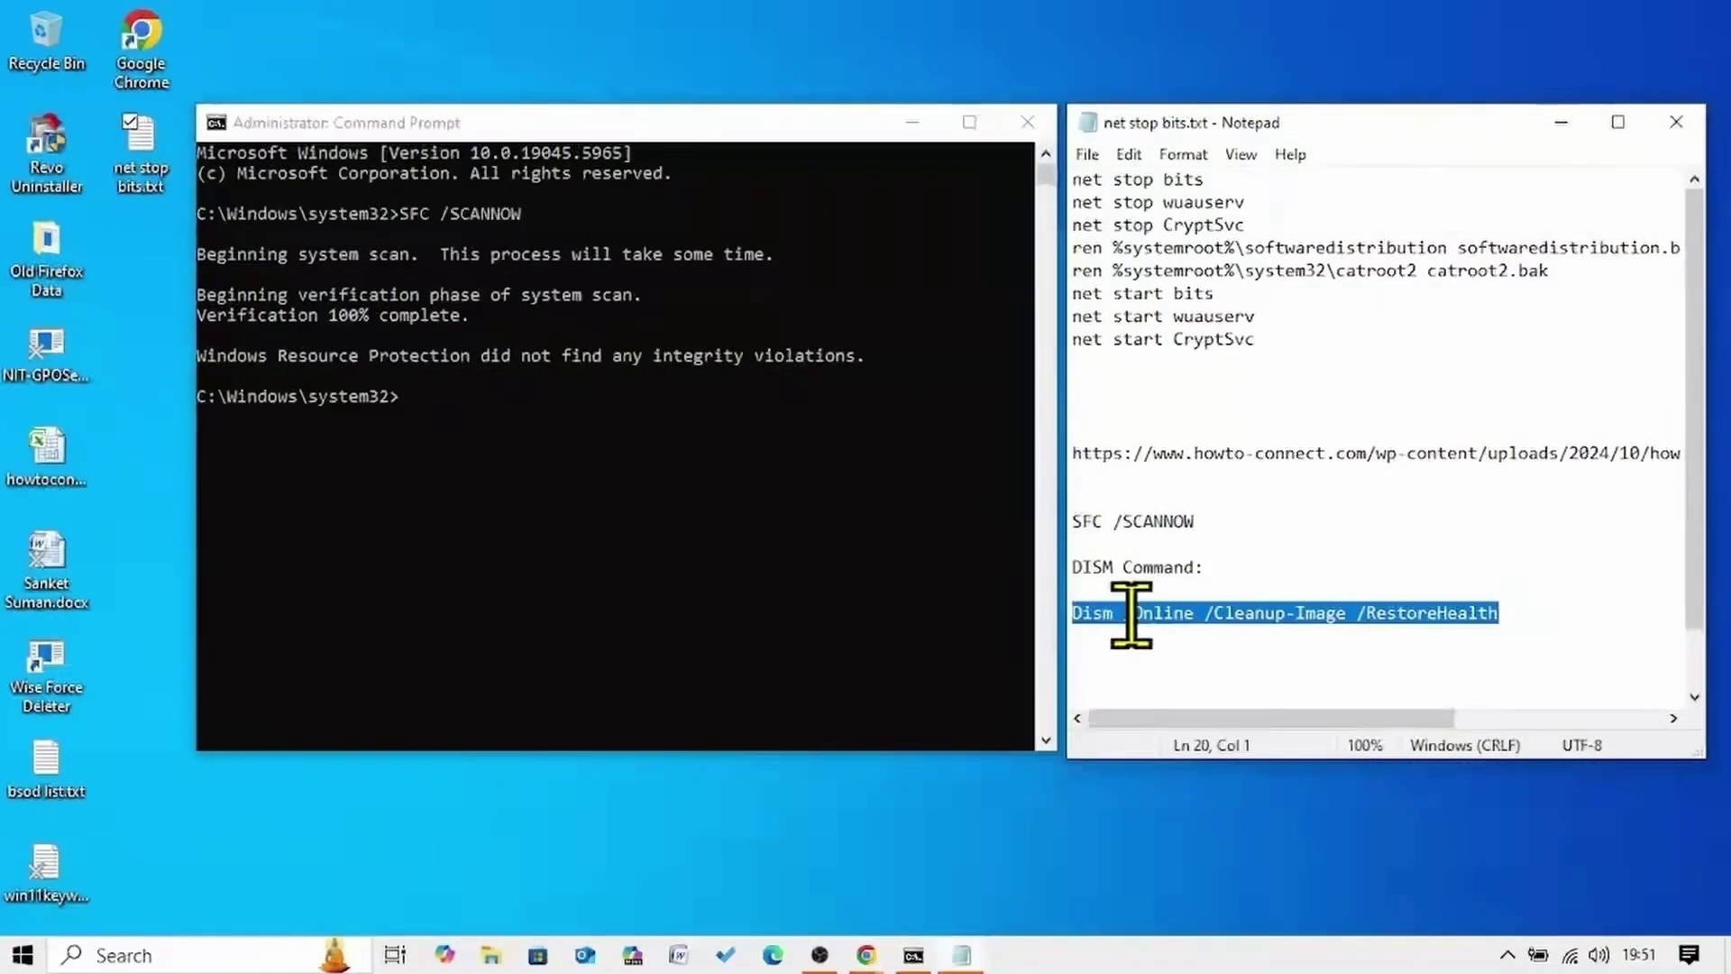
right_click(1128, 618)
left_click(1226, 307)
left_click(442, 438)
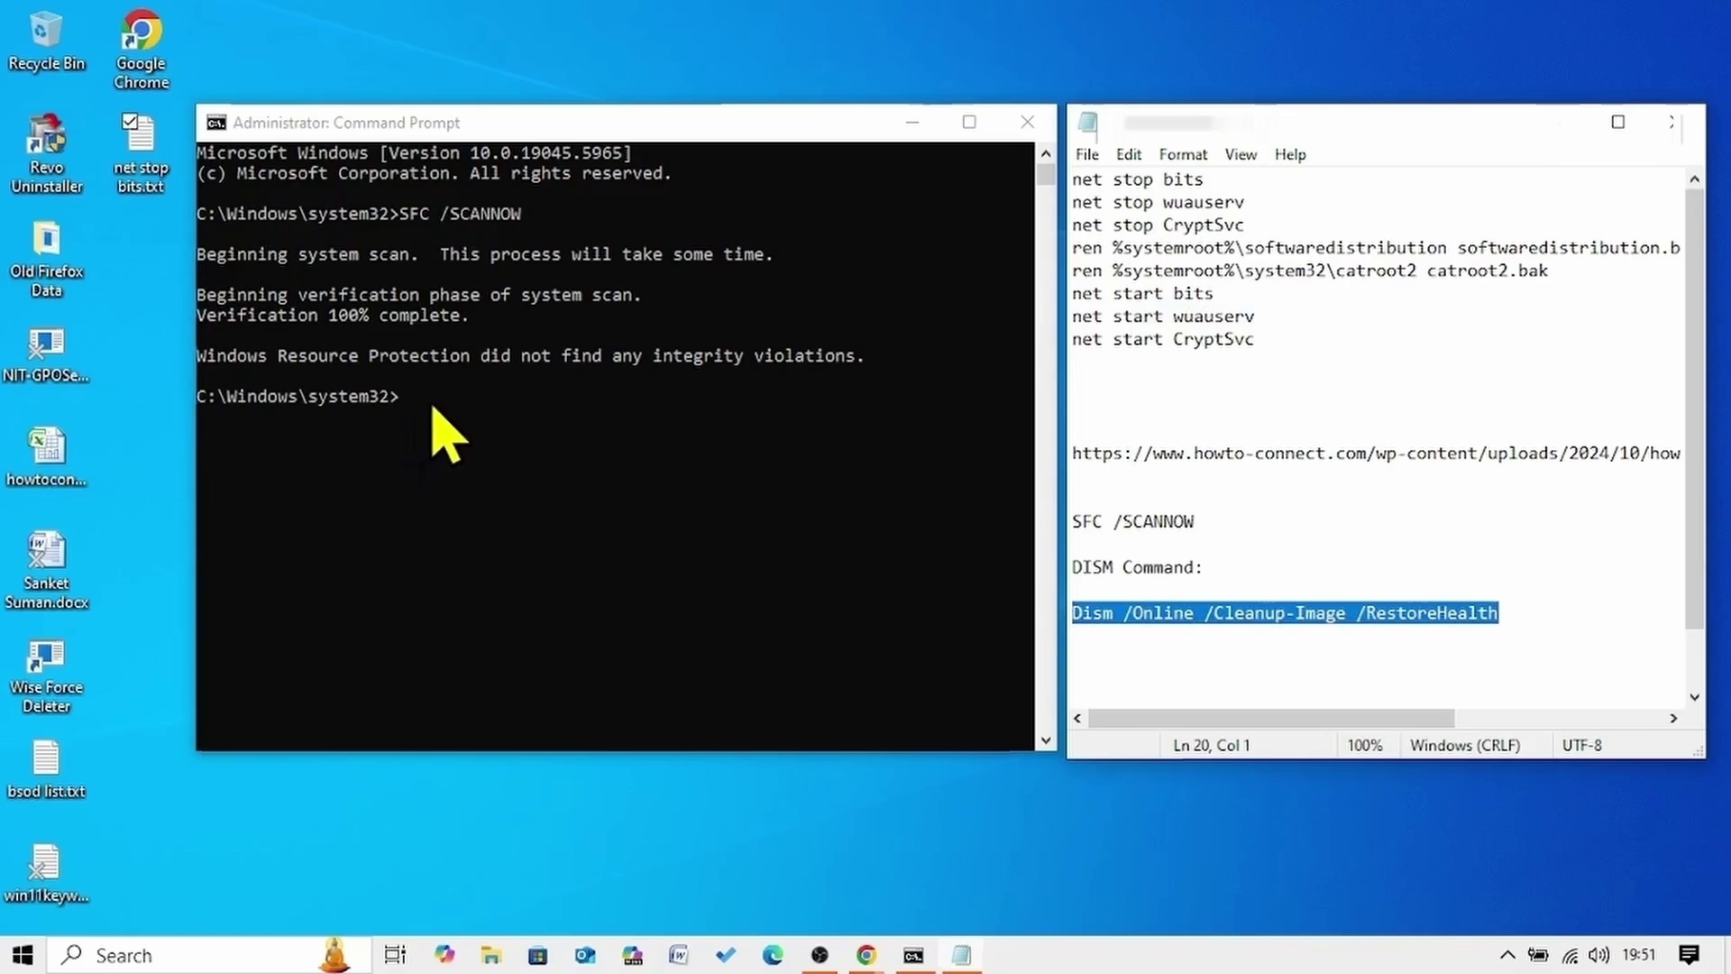
right_click(442, 437)
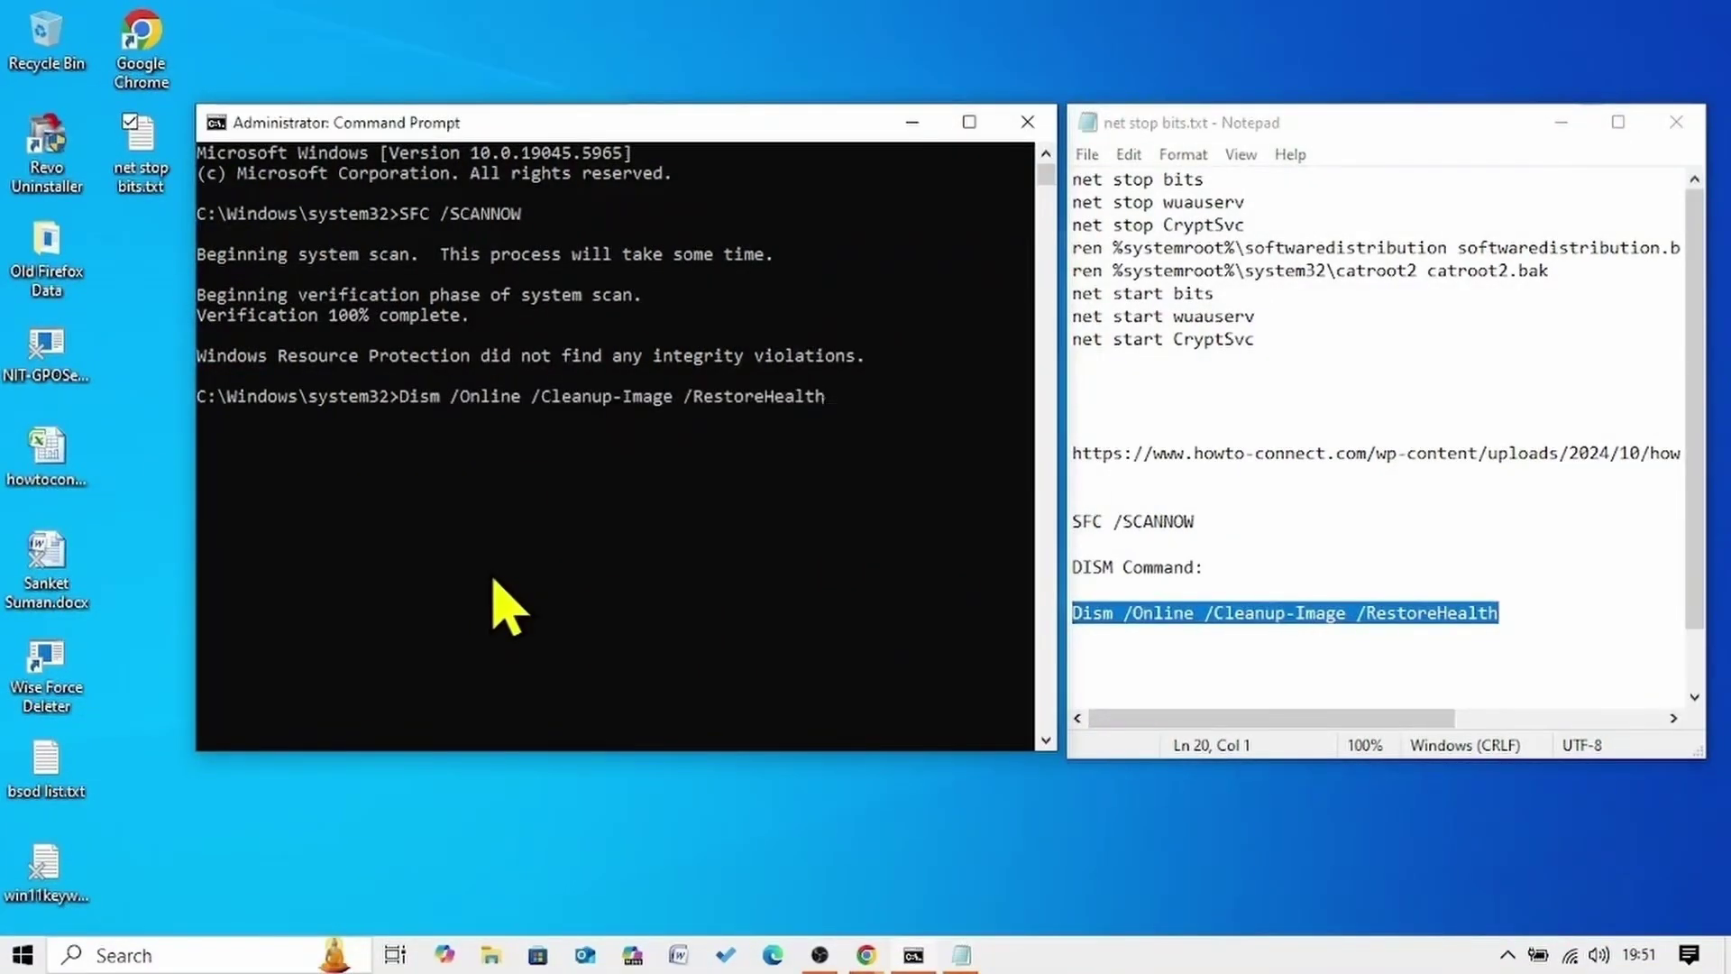
key("Return")
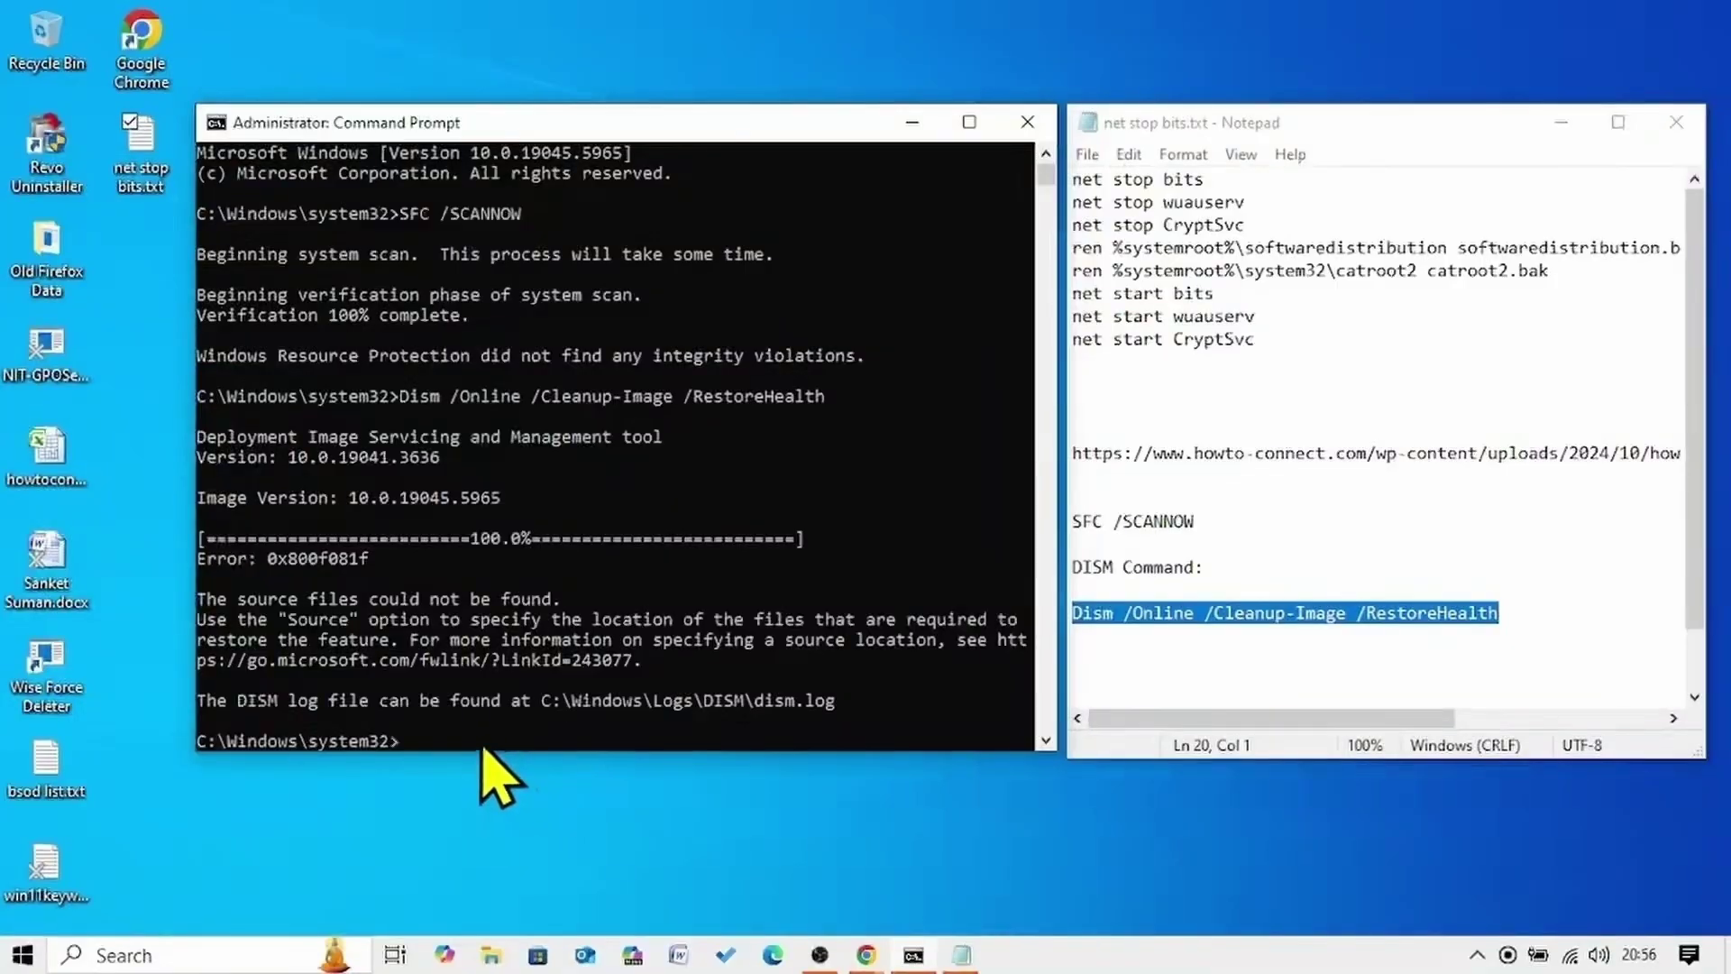
left_click(1024, 124)
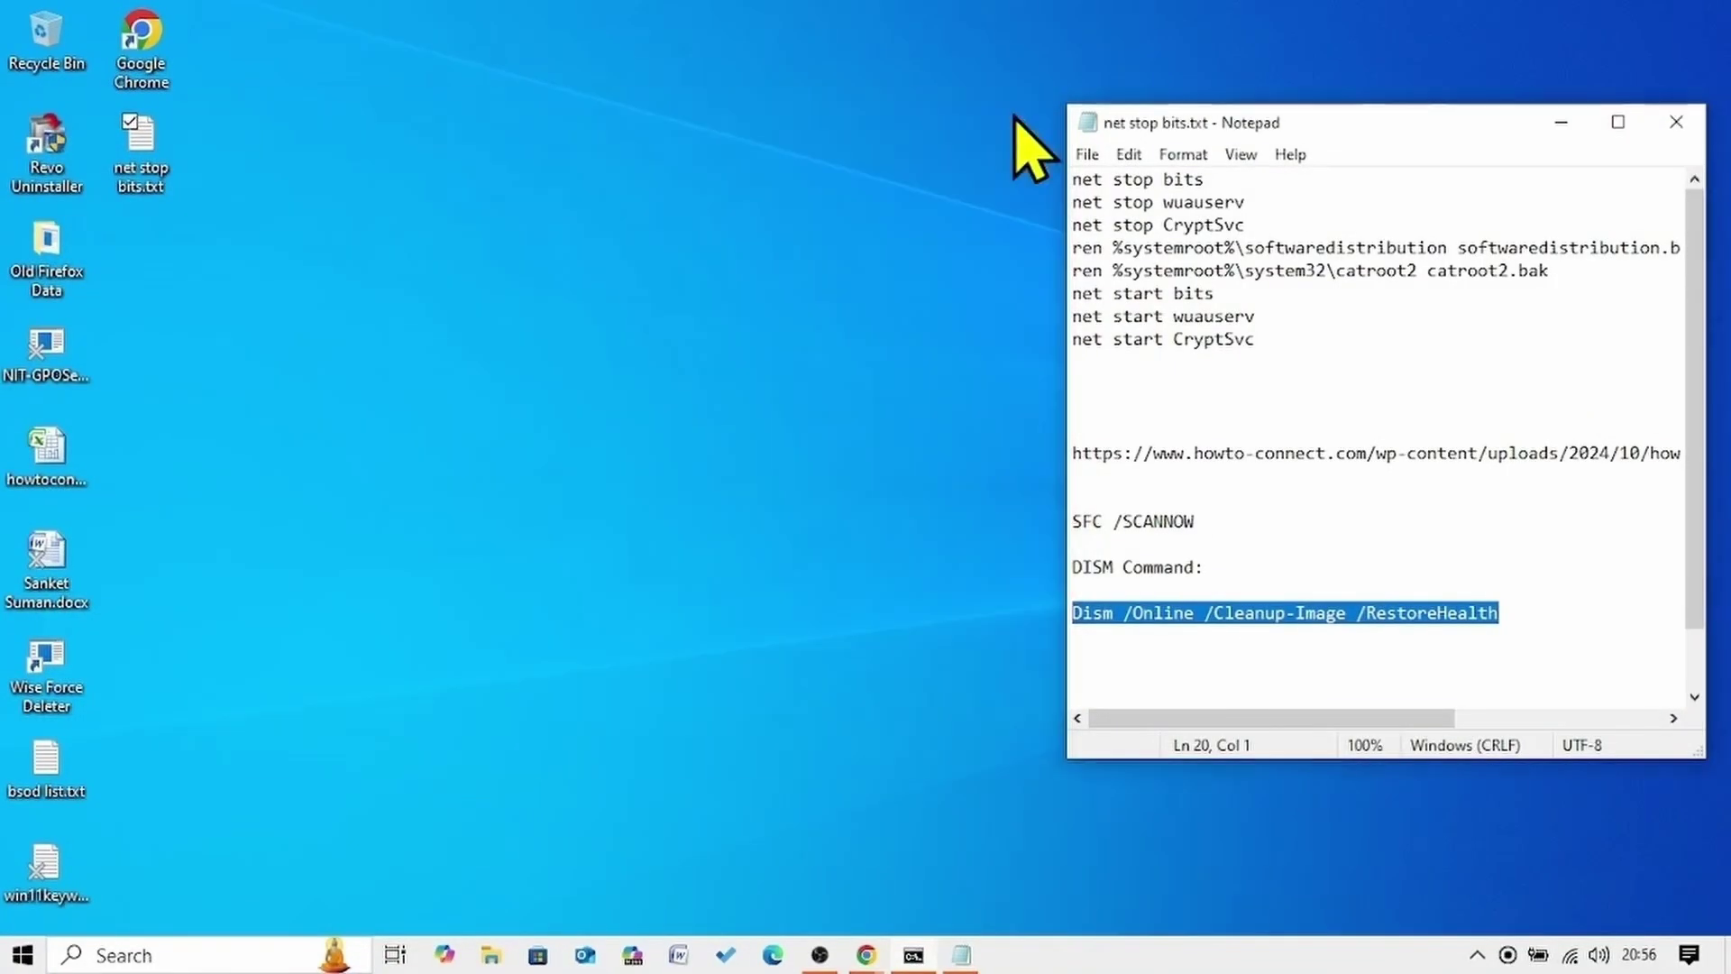
Close the net stop bits.txt file, bring up the power options containing Restart, and dismiss them without choosing one
left_click(1679, 123)
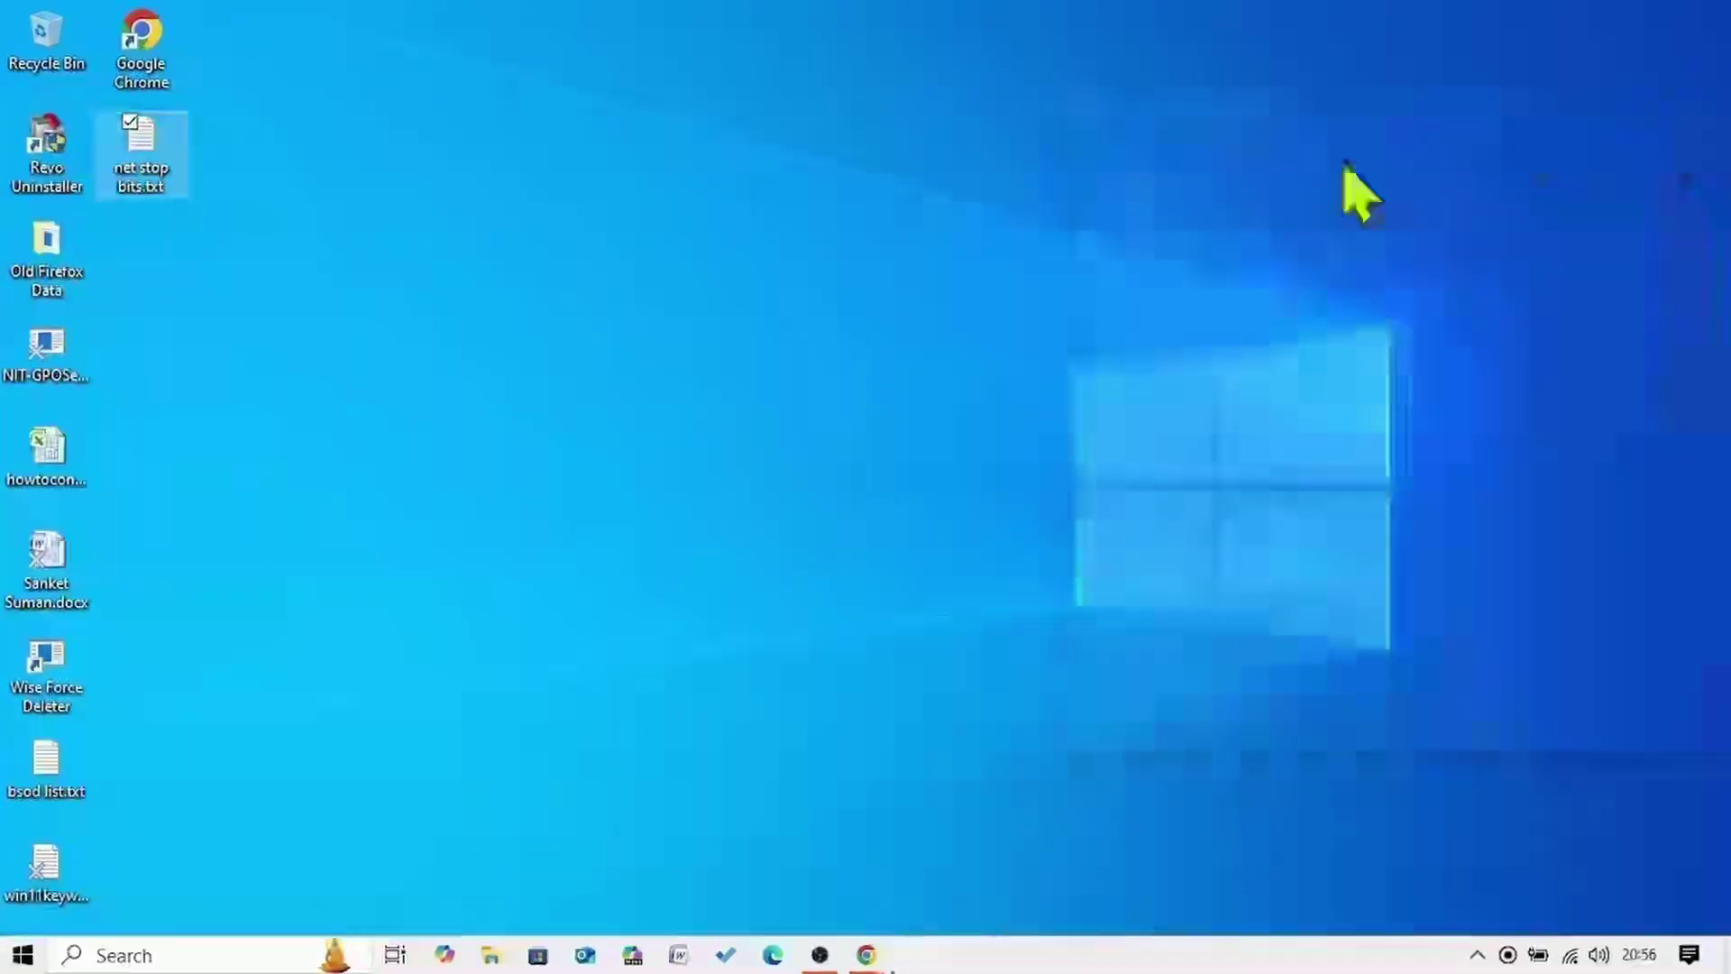
left_click(18, 956)
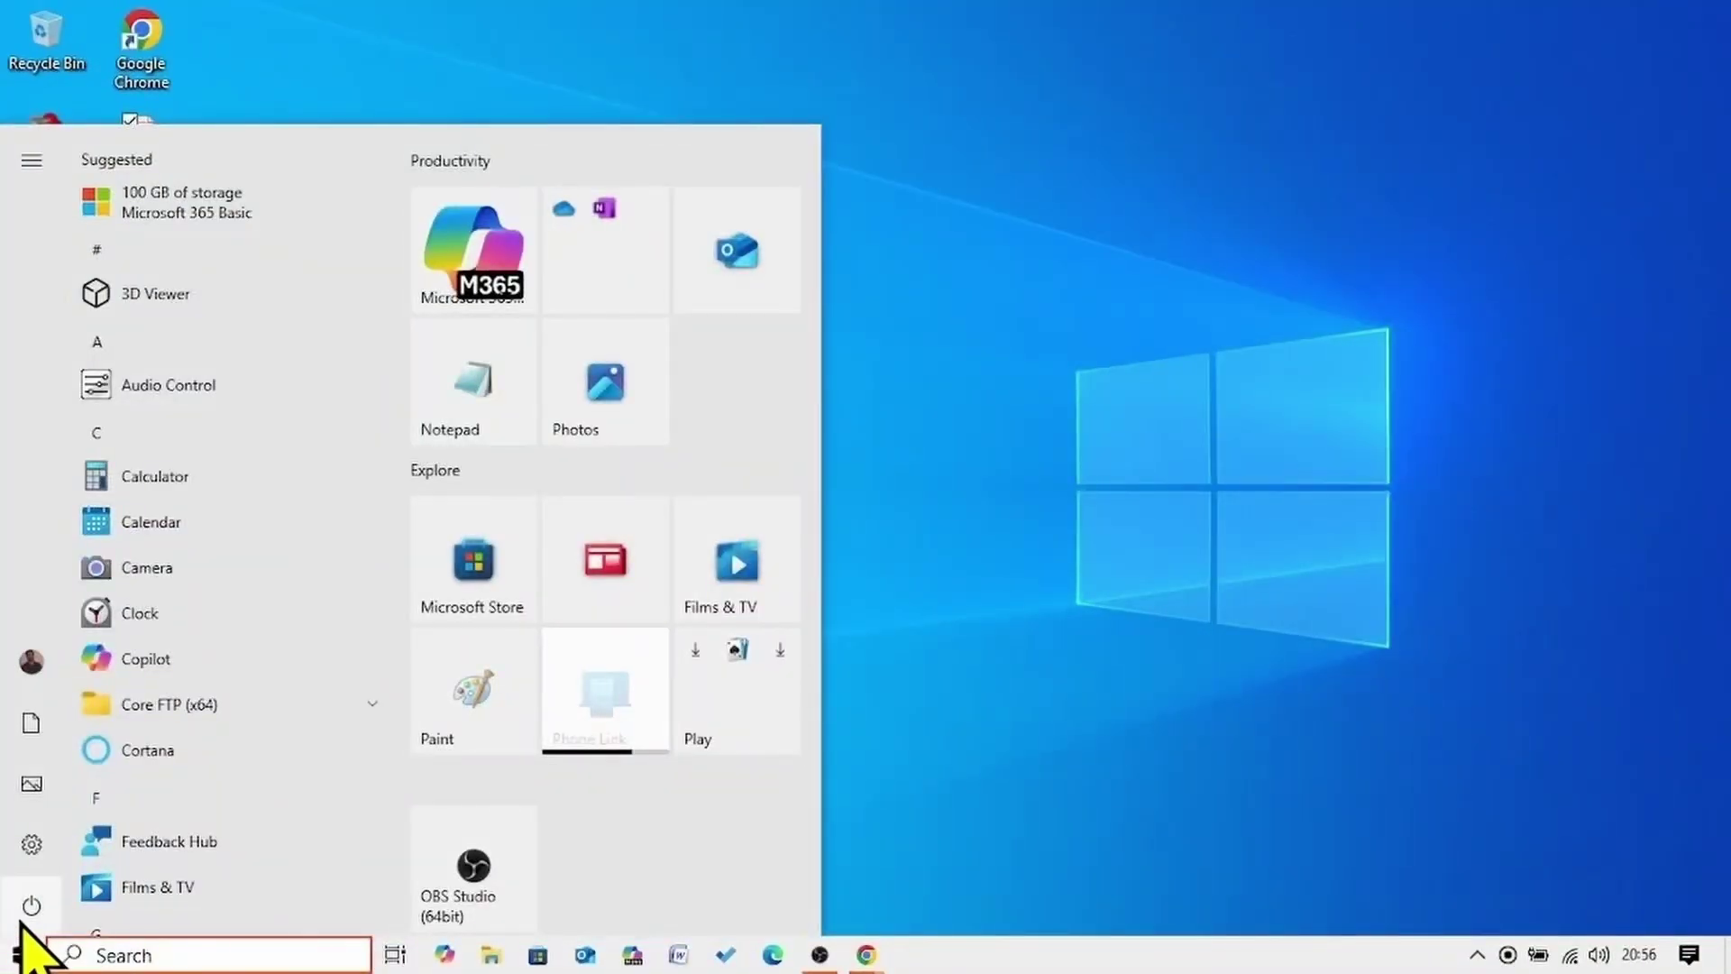
left_click(32, 906)
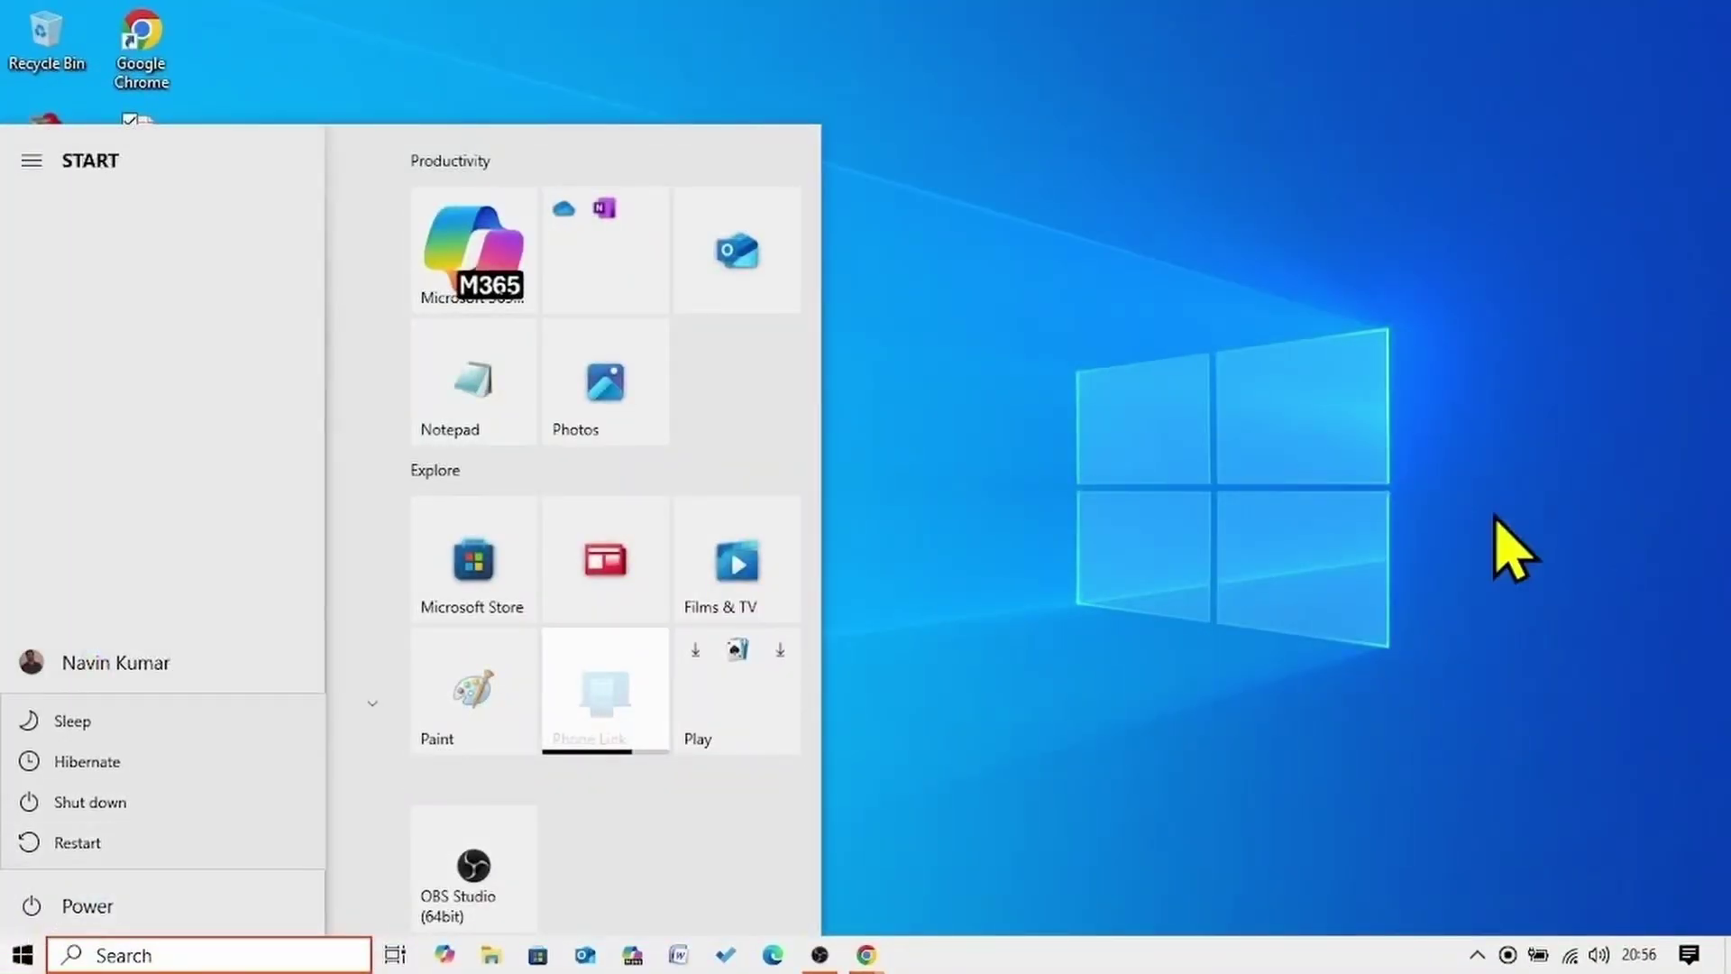
left_click(1520, 545)
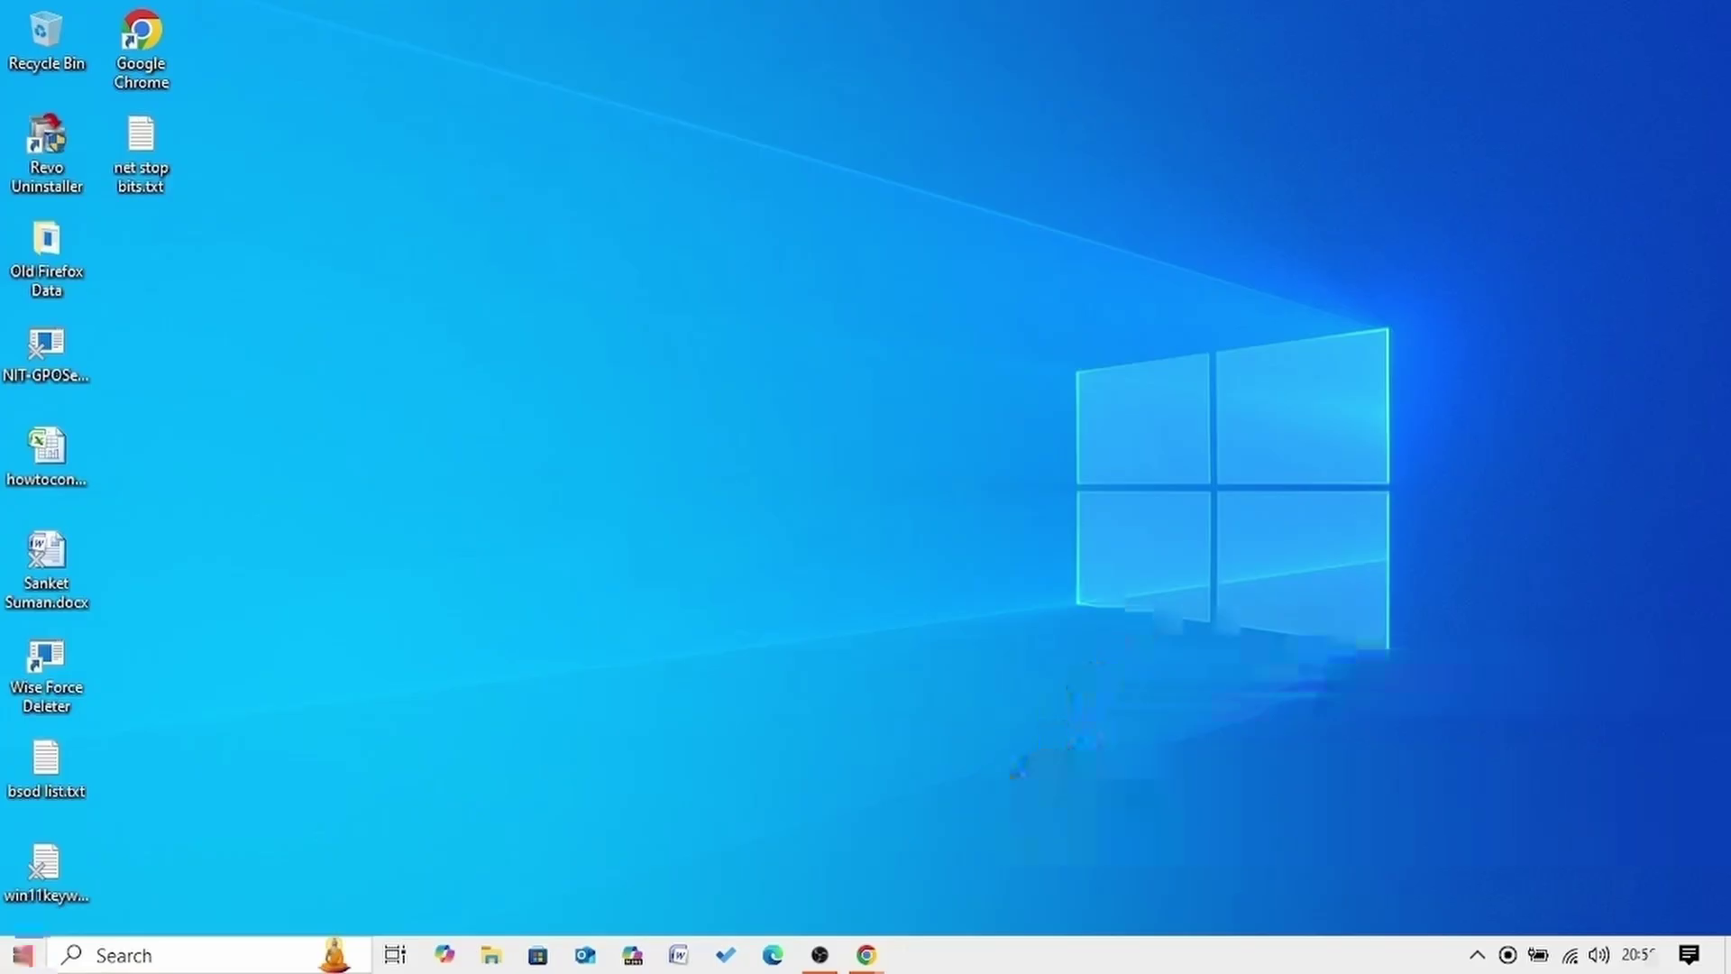
Open the Update & Security settings, check for Windows updates, and close Settings
left_click(18, 956)
left_click(22, 843)
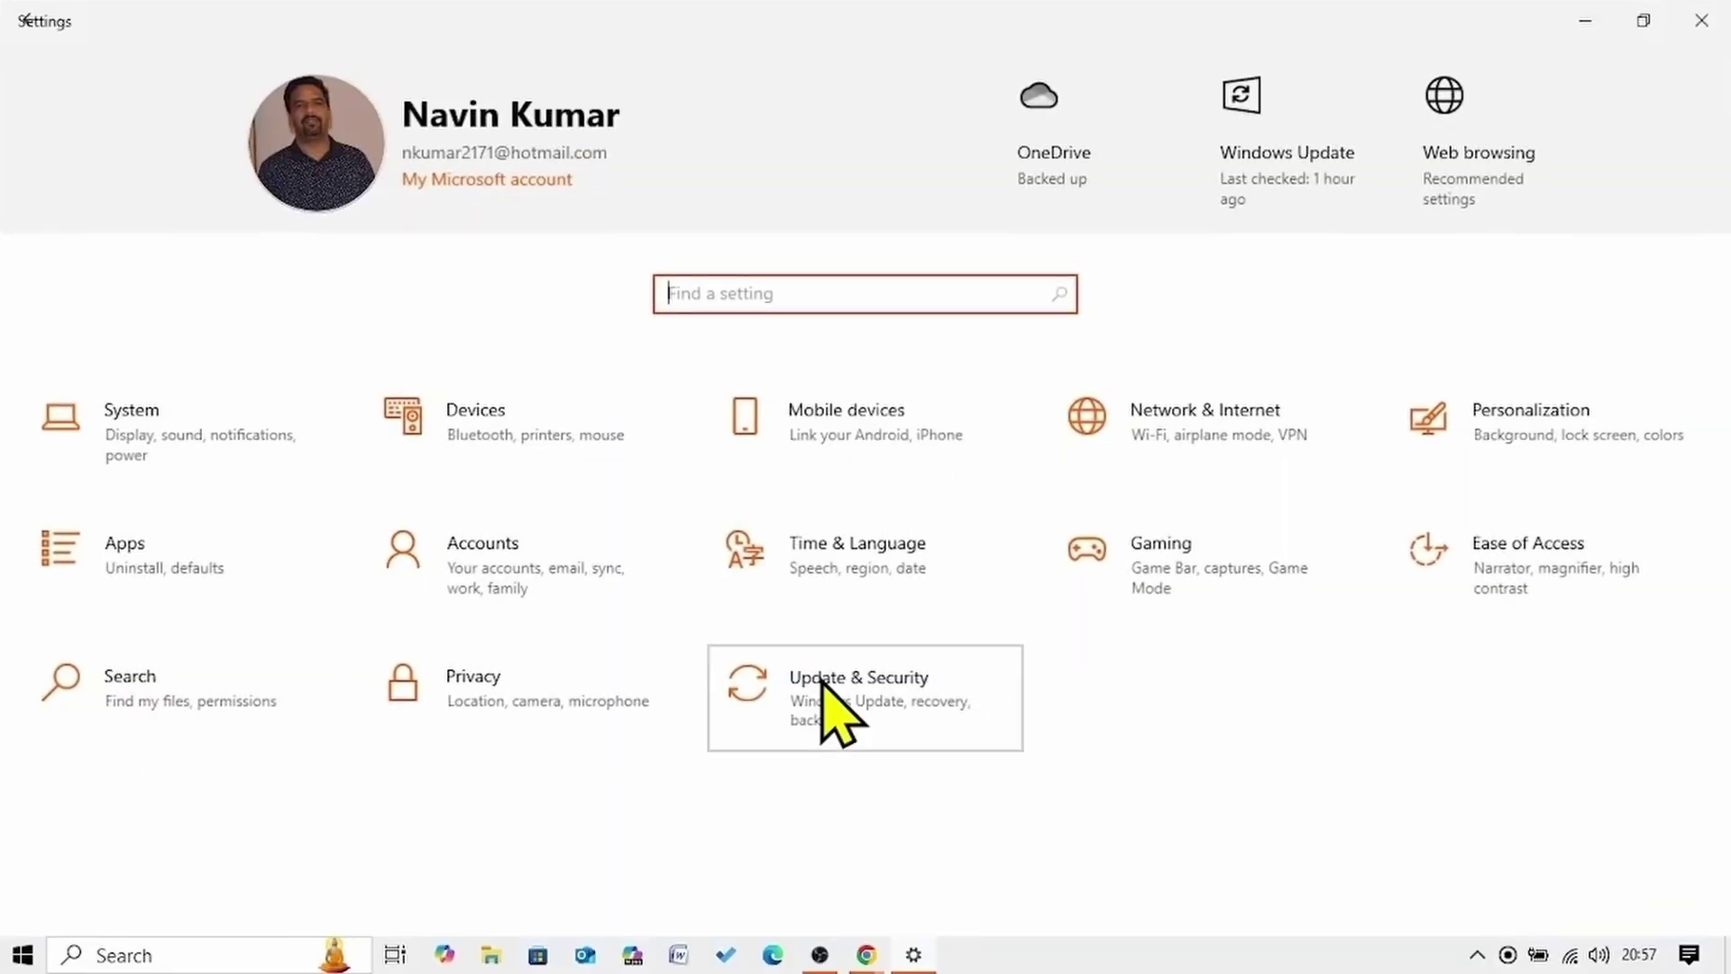
left_click(825, 685)
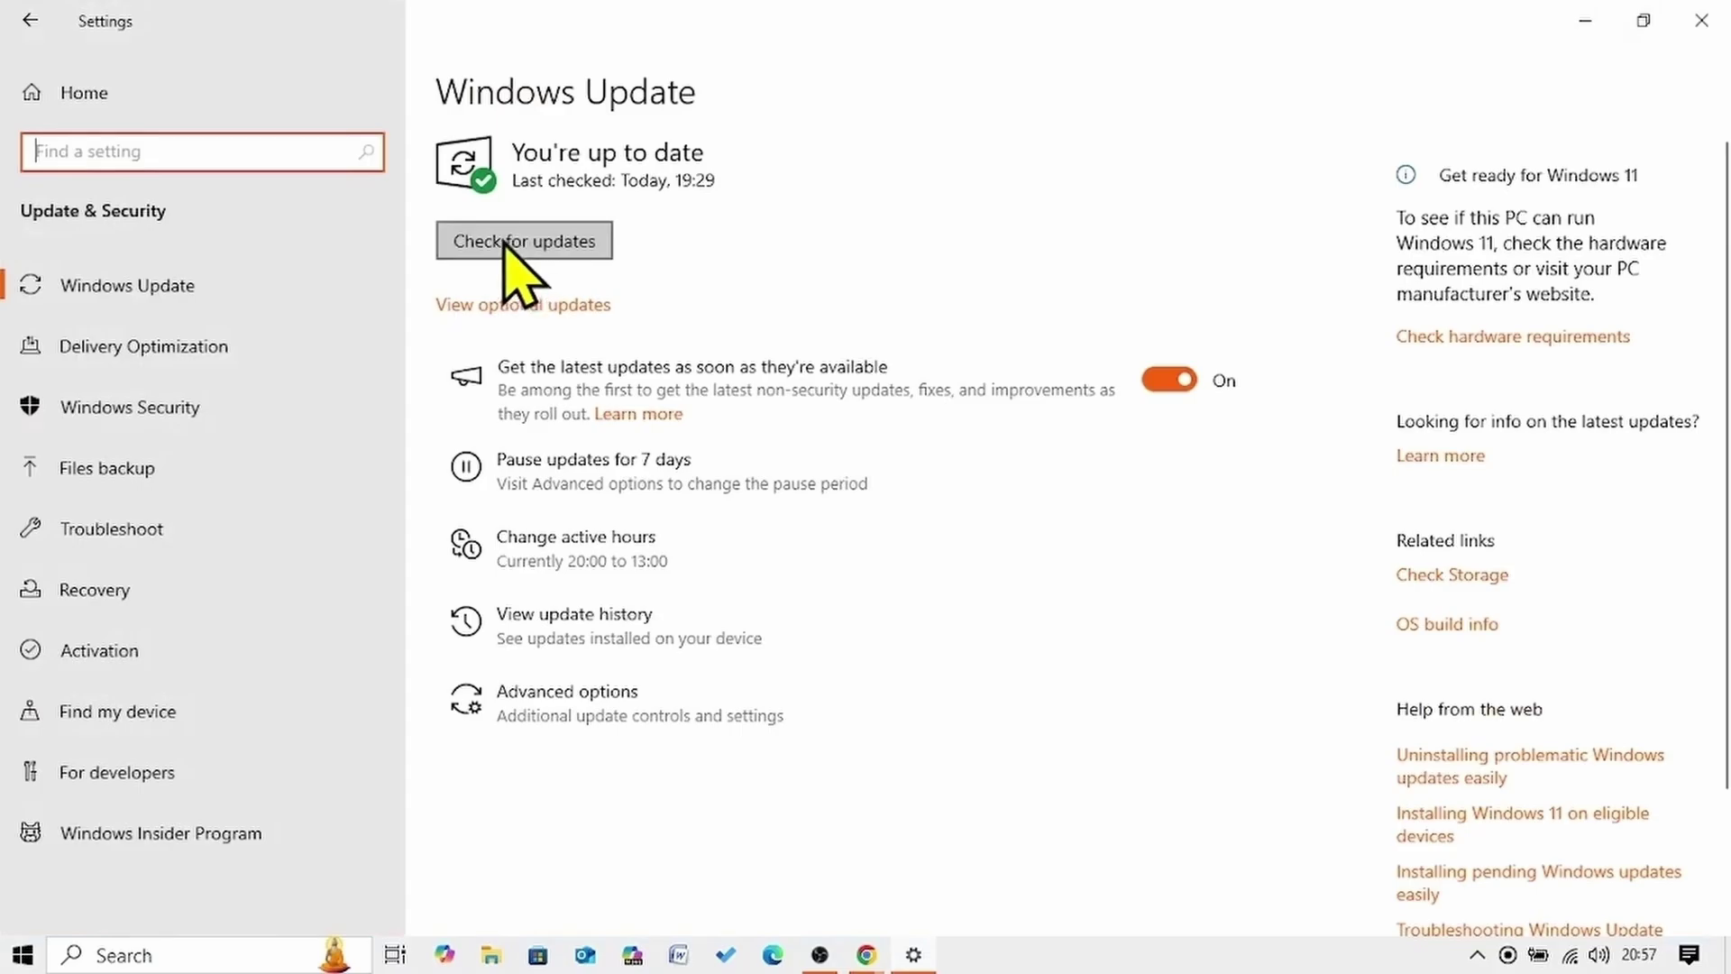
left_click(502, 244)
left_click(1701, 20)
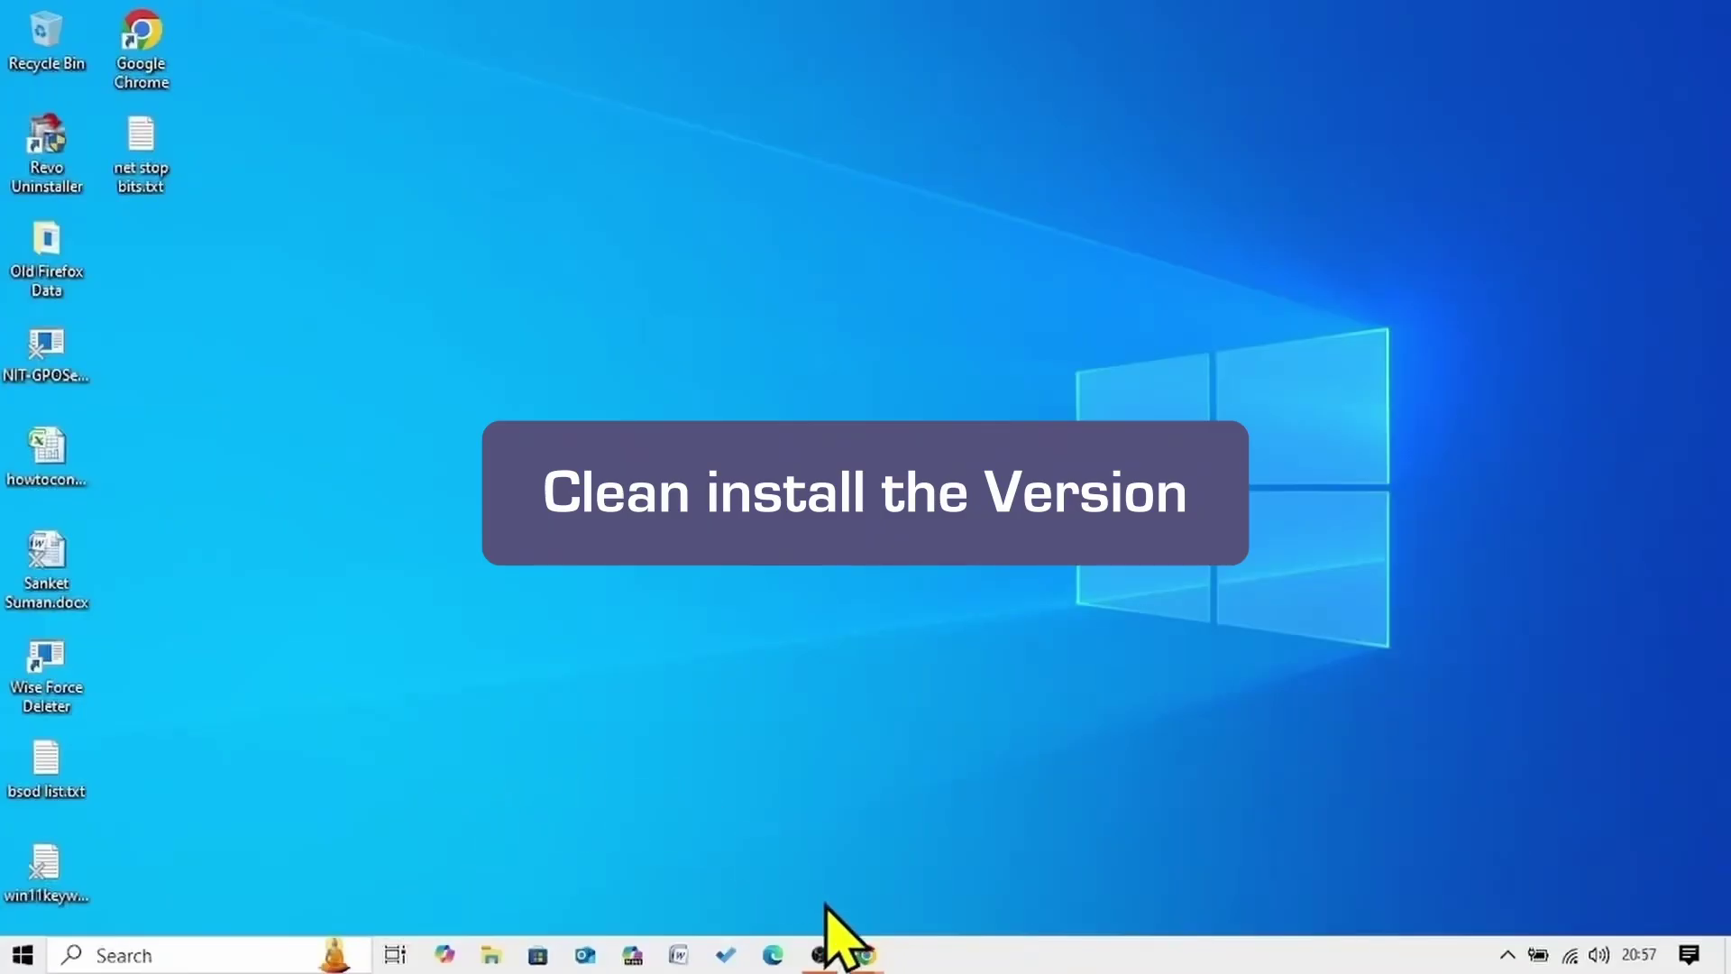
Switch to the Chrome window with the Microsoft Update Catalog and search Google for windows 10 download in a new tab
mouse_move(868, 961)
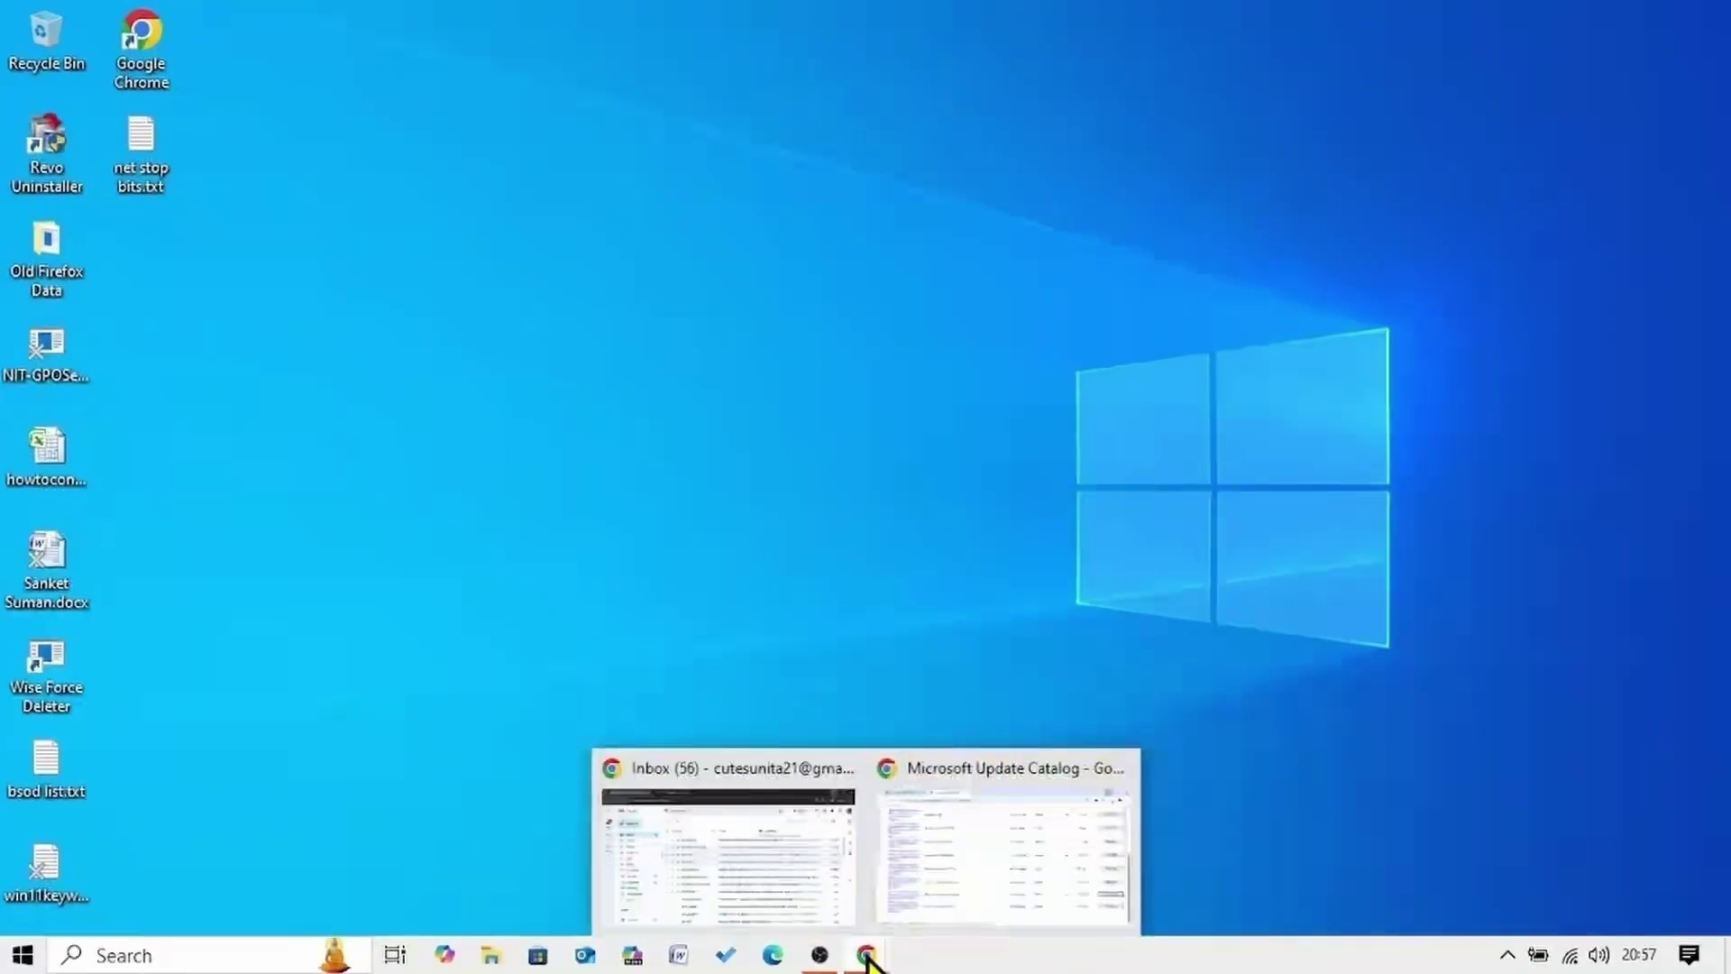
left_click(987, 847)
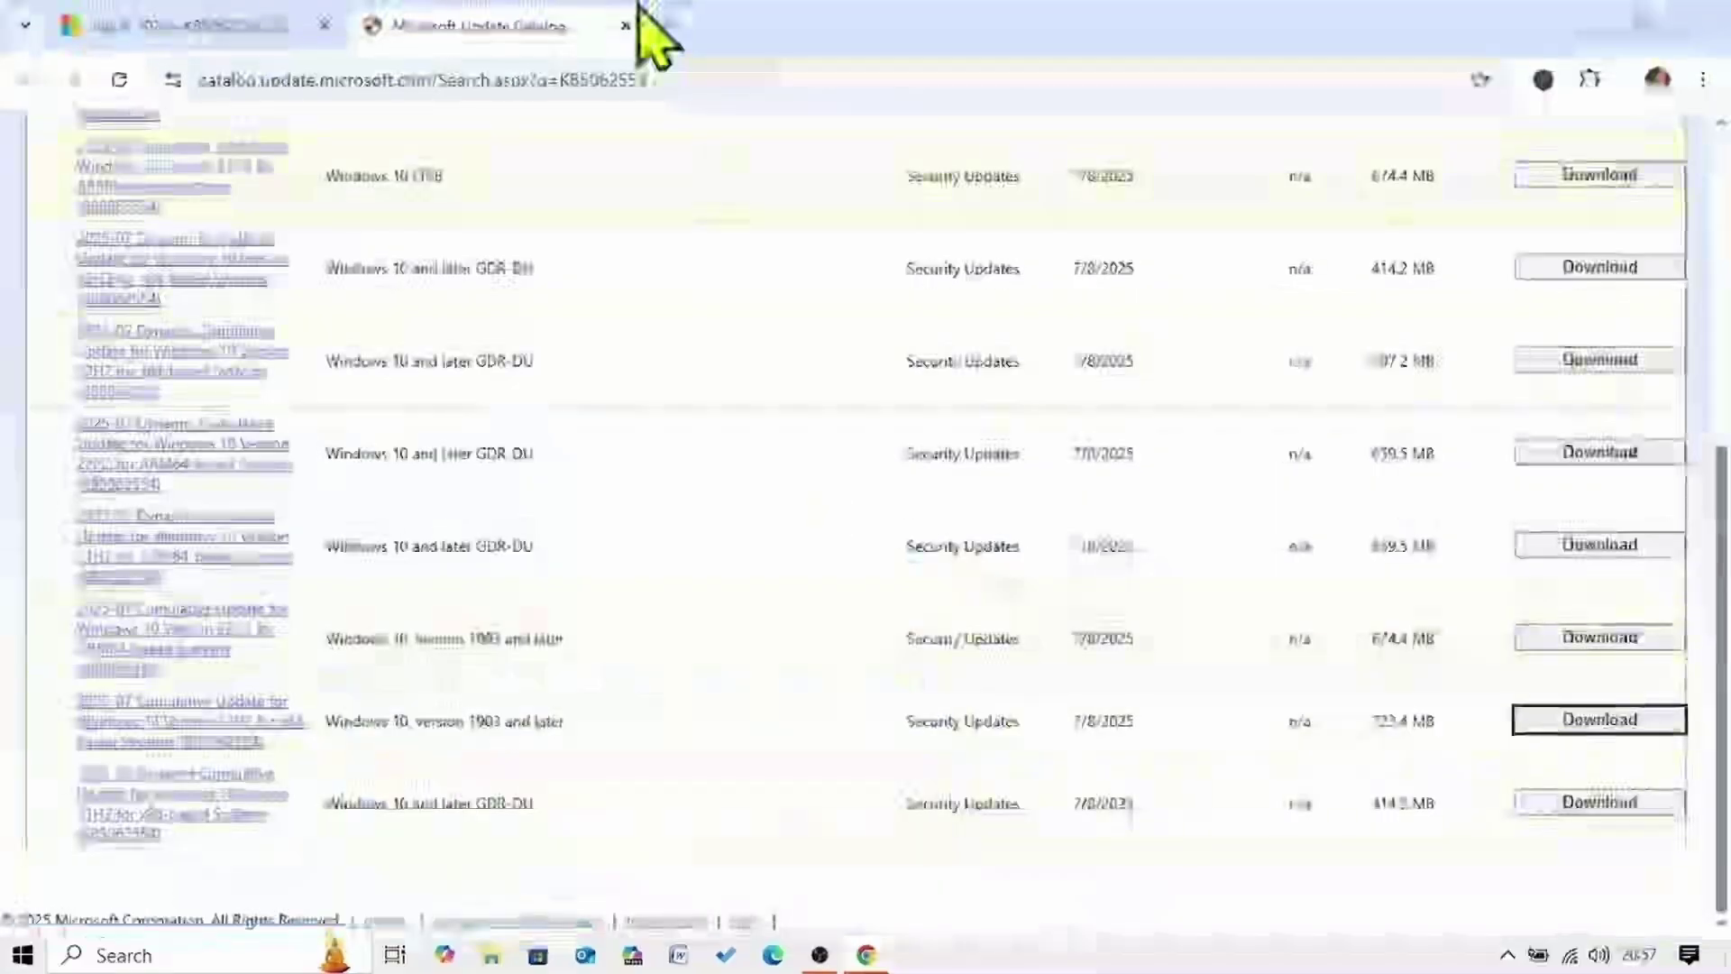
left_click(671, 25)
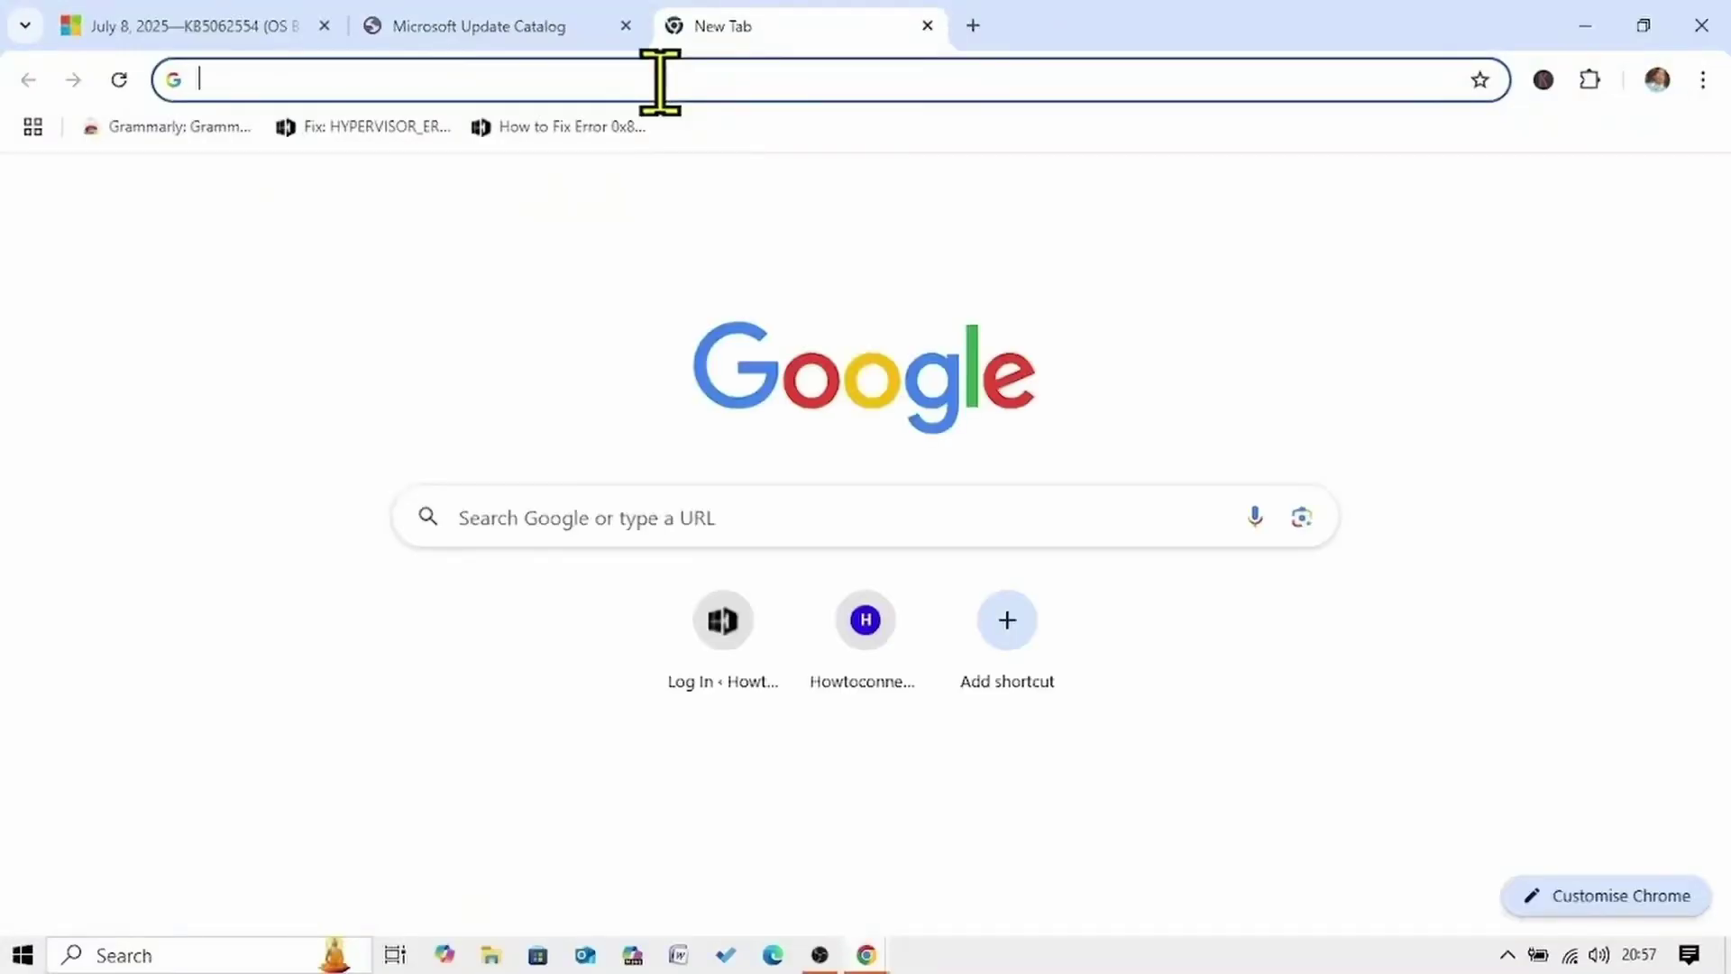
left_click(661, 81)
type("win")
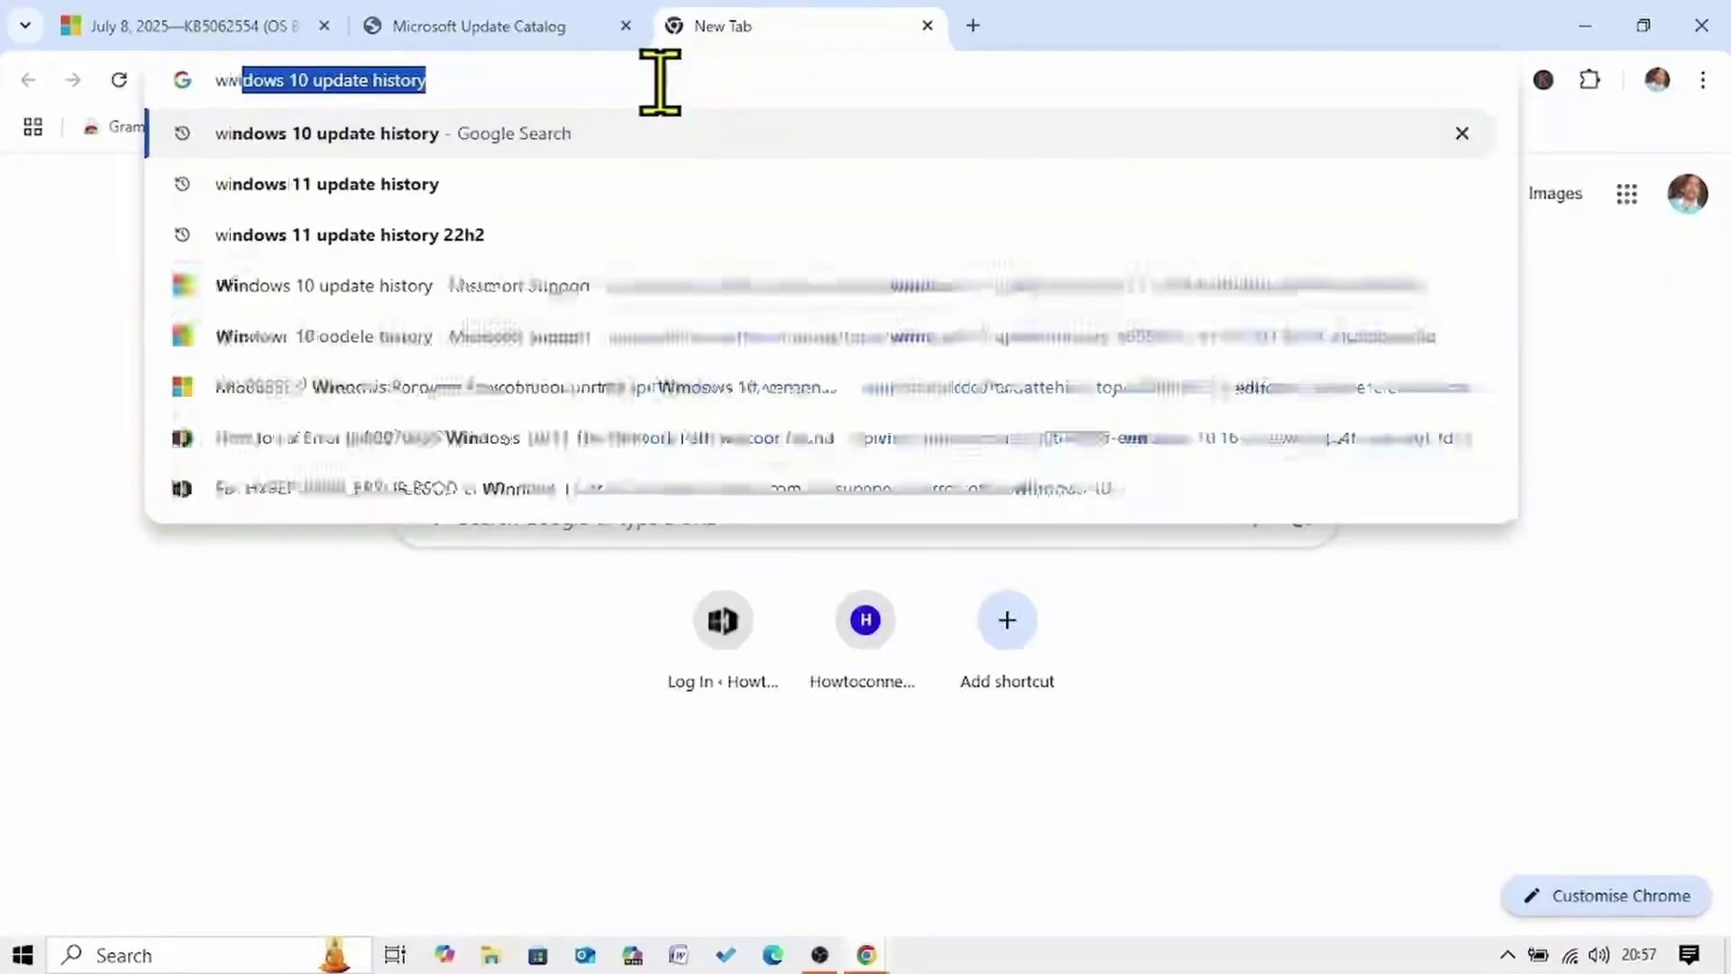
type("dows 10")
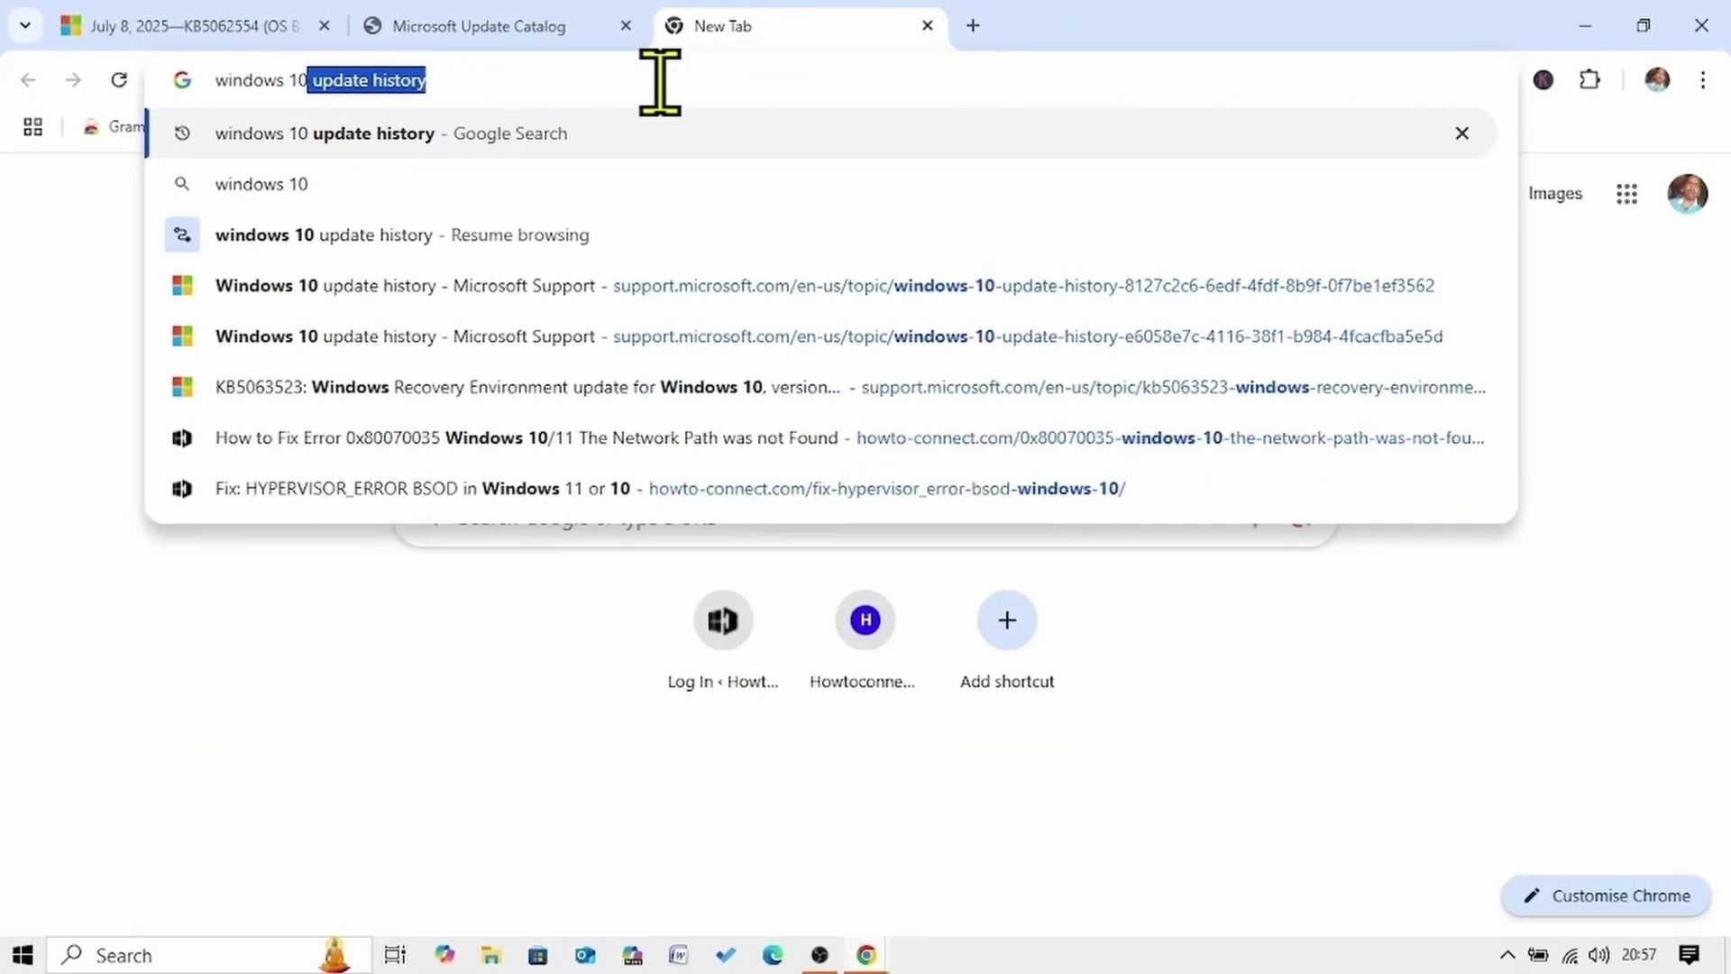
type(" download")
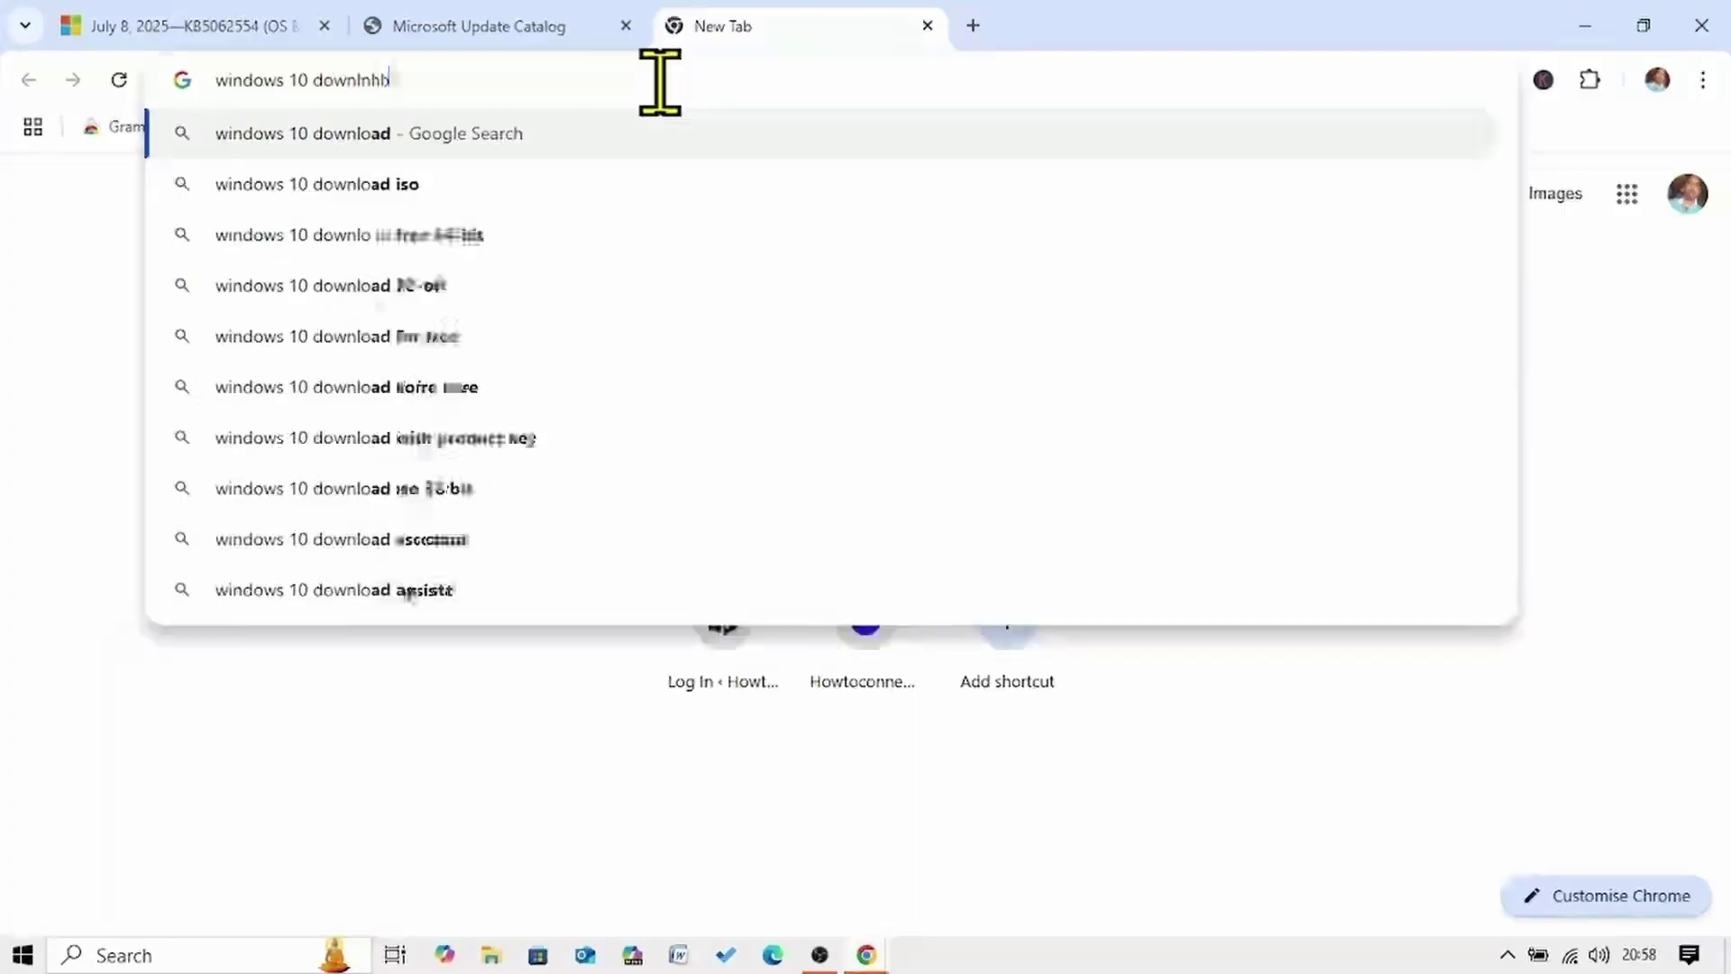
key("Return")
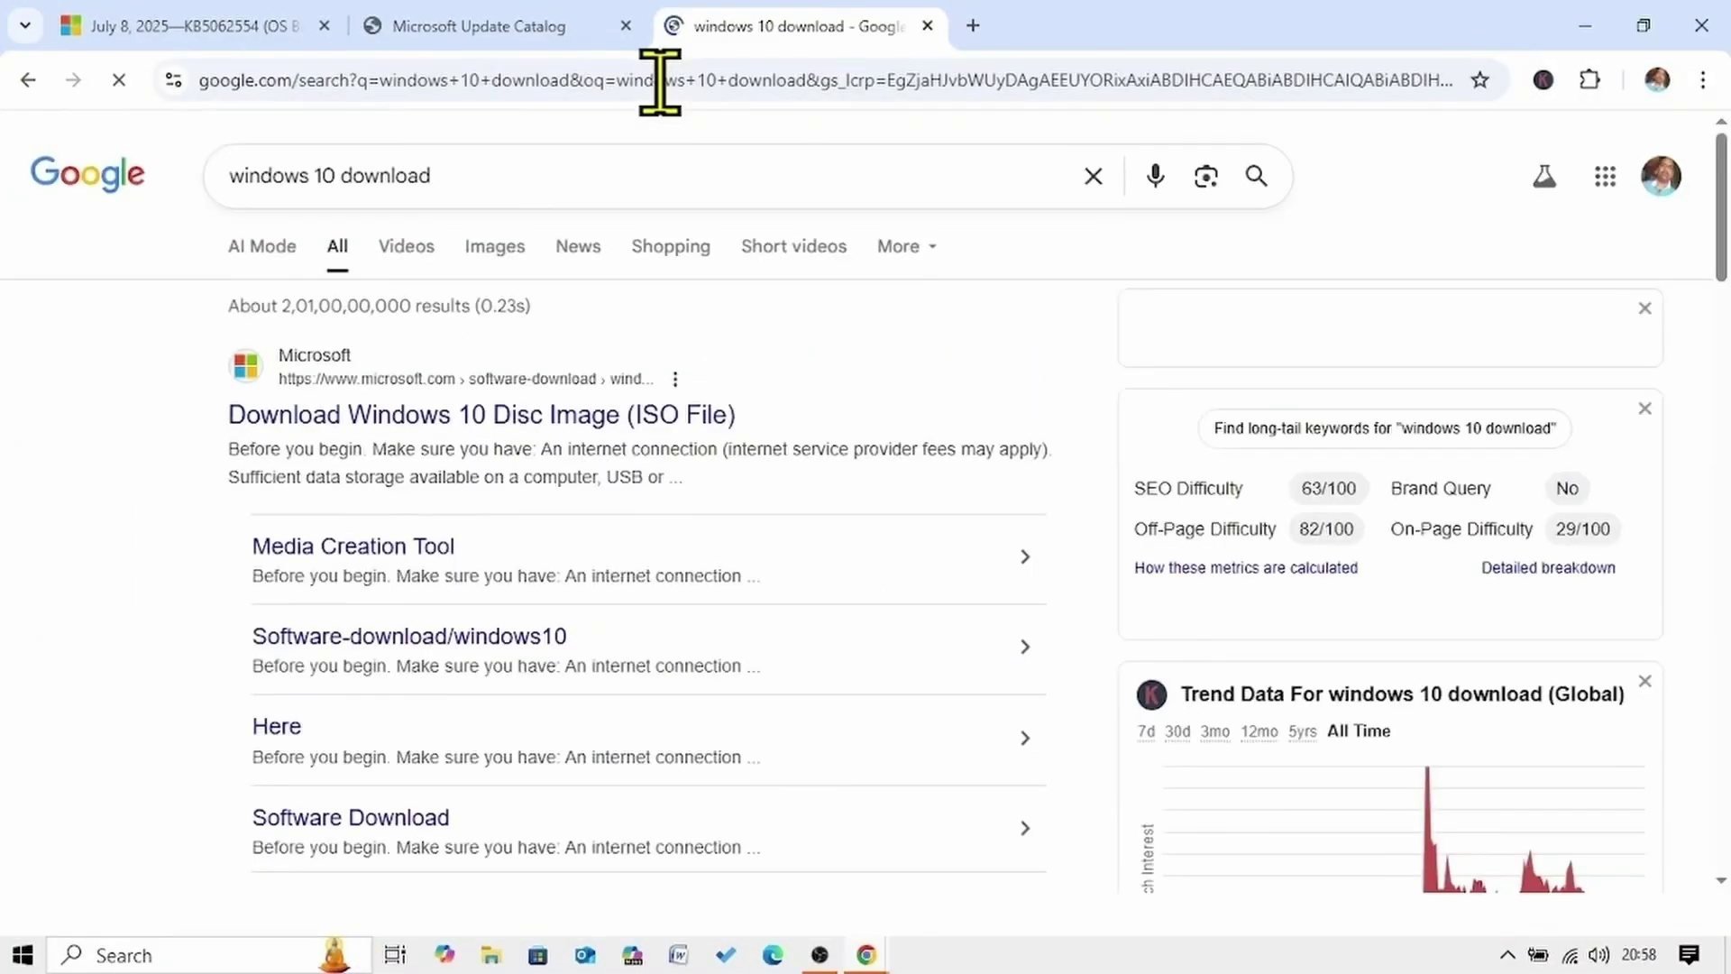
Open Microsoft's Media Creation Tool search result and download the tool for creating Windows 10 installation media
left_click(304, 543)
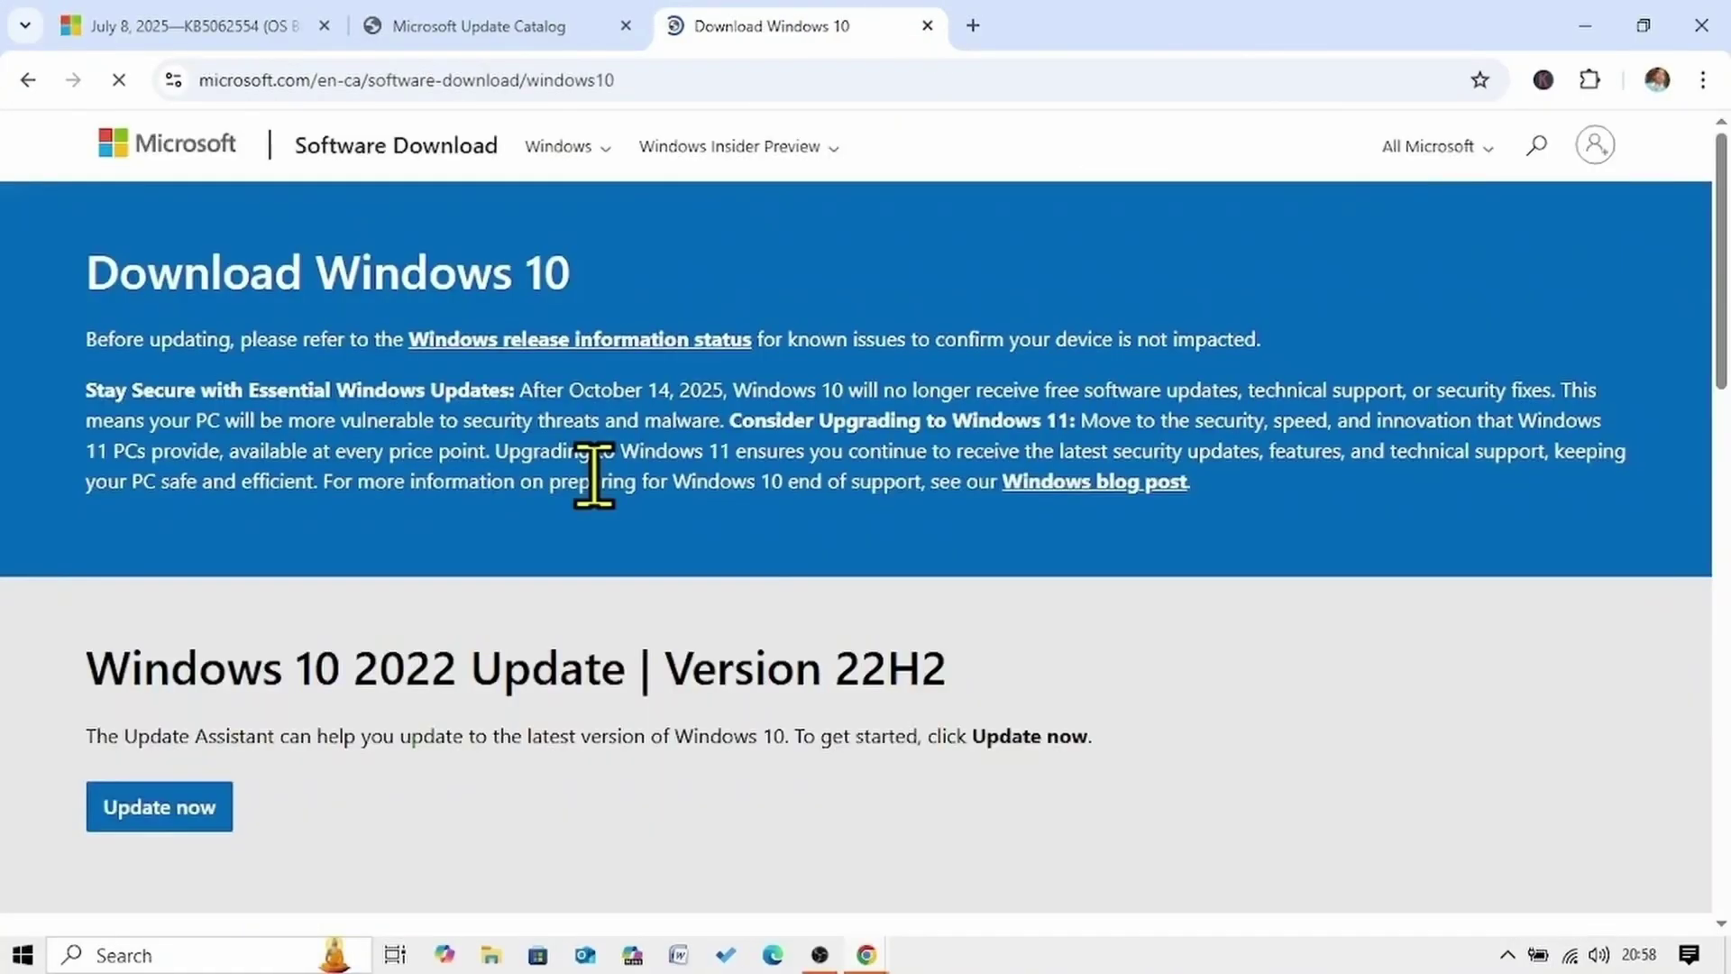
scroll(560, 533, "down", 2)
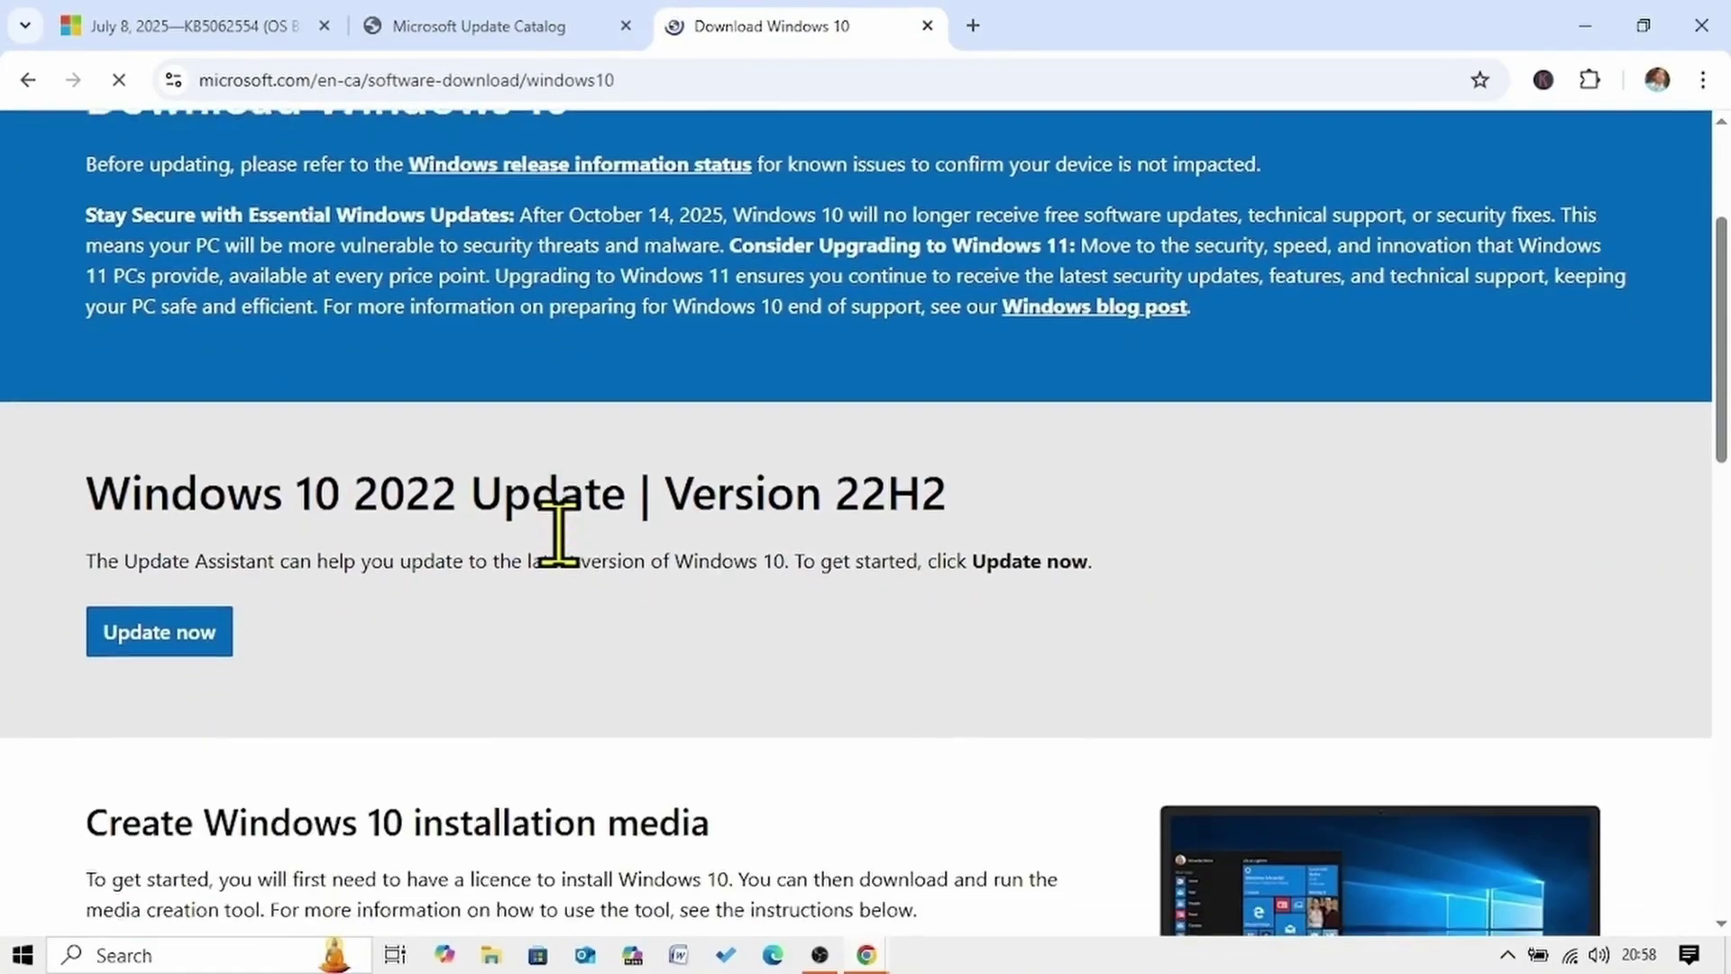
scroll(559, 534, "down", 4)
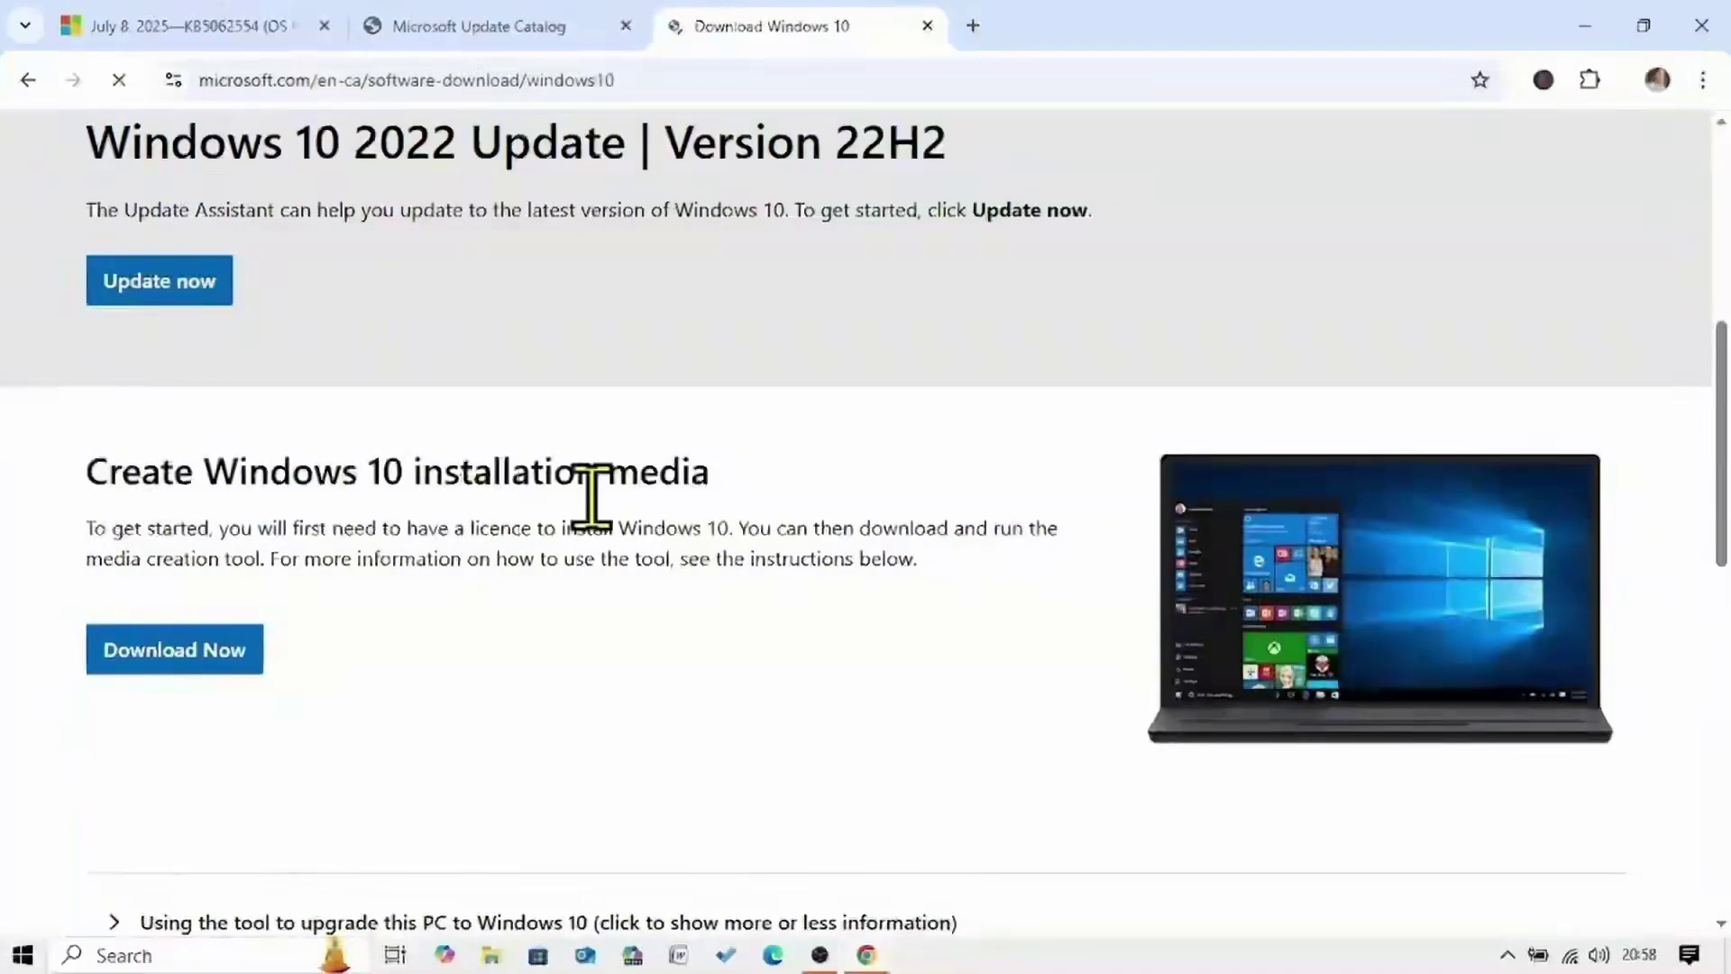
left_click(168, 665)
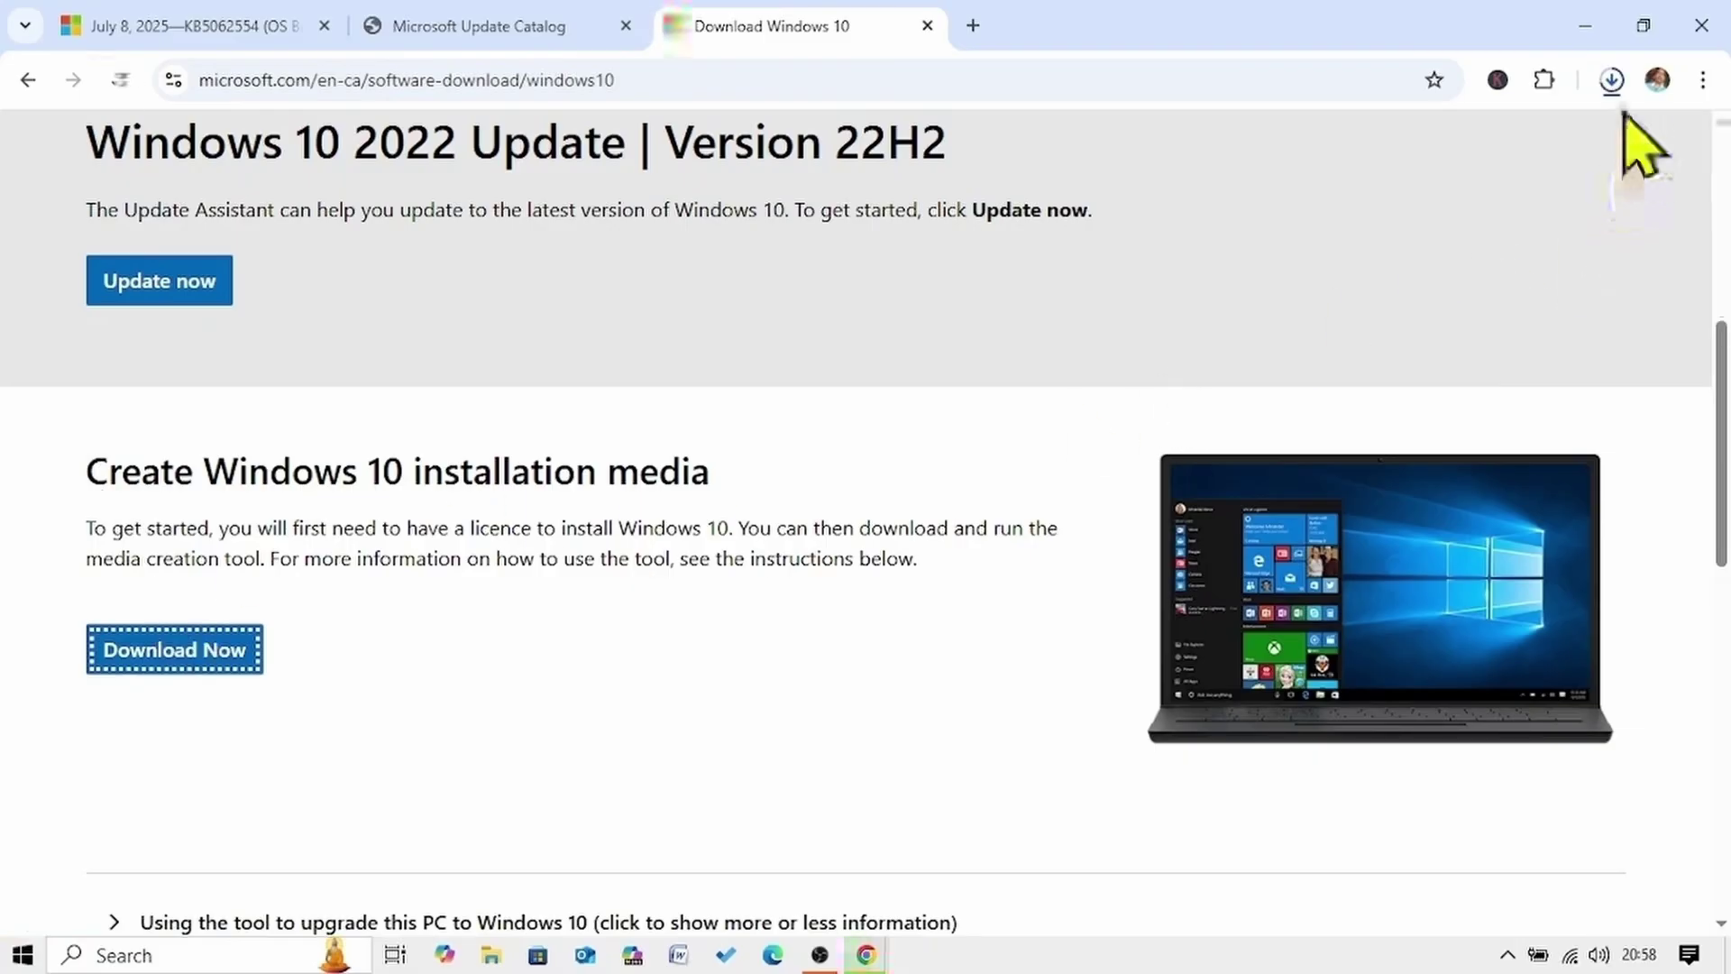
Run the downloaded MediaCreationTool_22H2.exe, minimize Chrome, and accept the license terms in Windows 10 Setup
left_click(1613, 82)
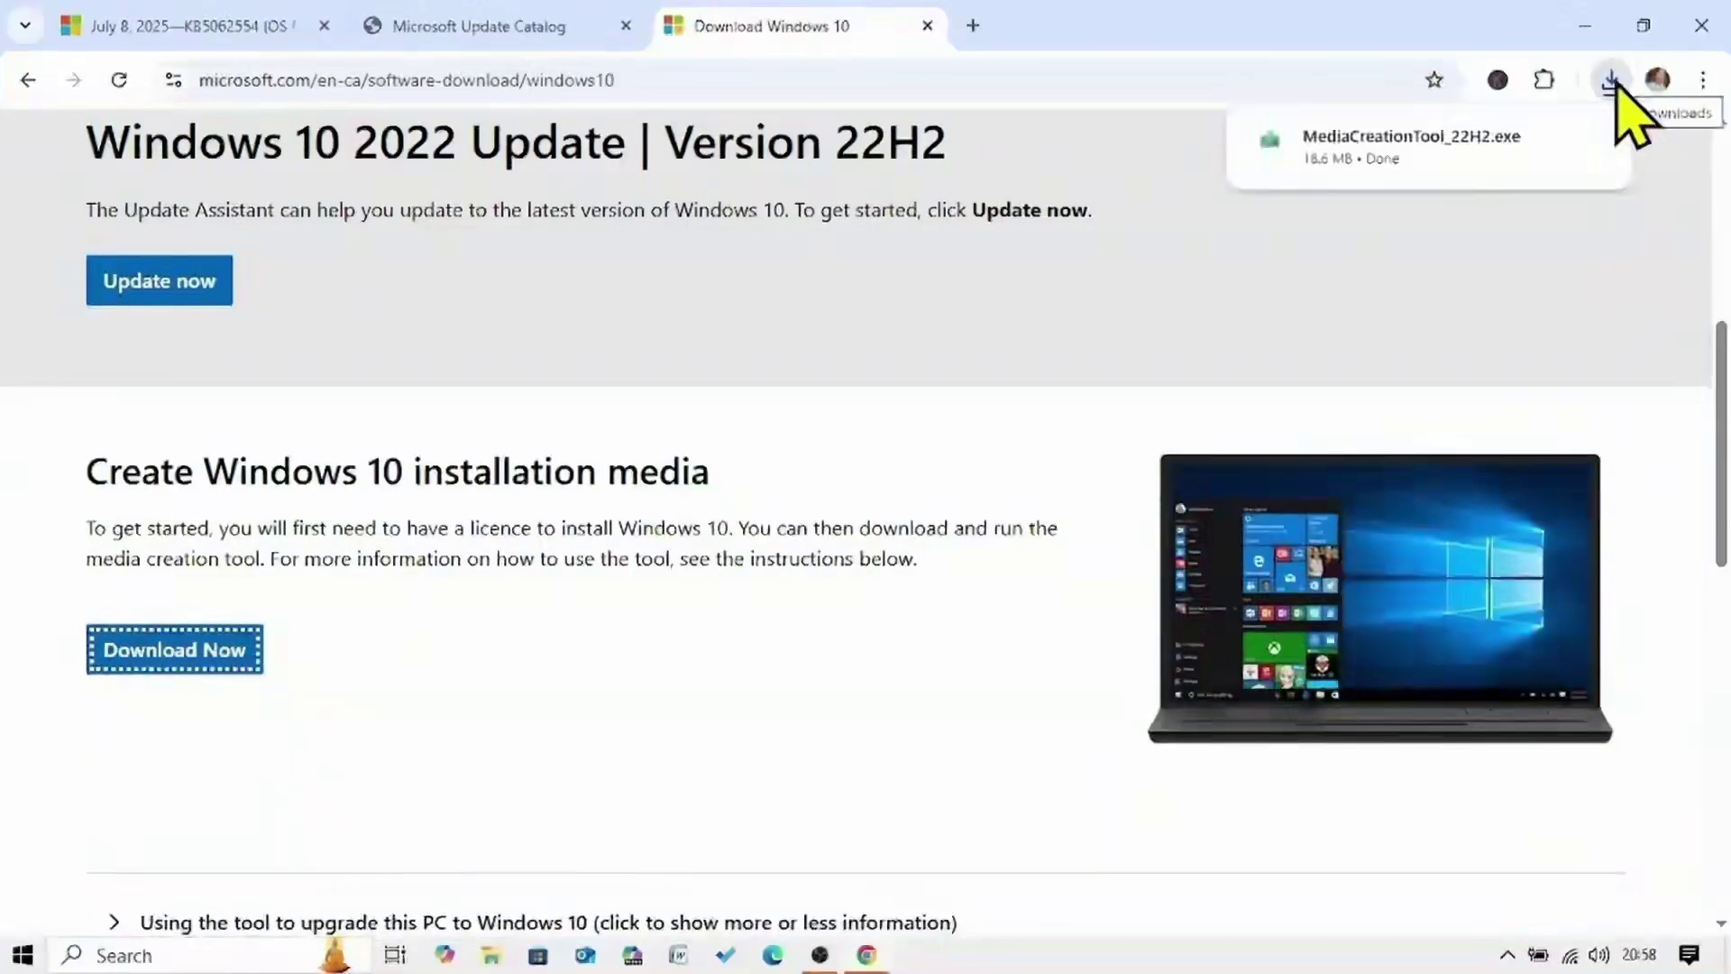
left_click(1411, 146)
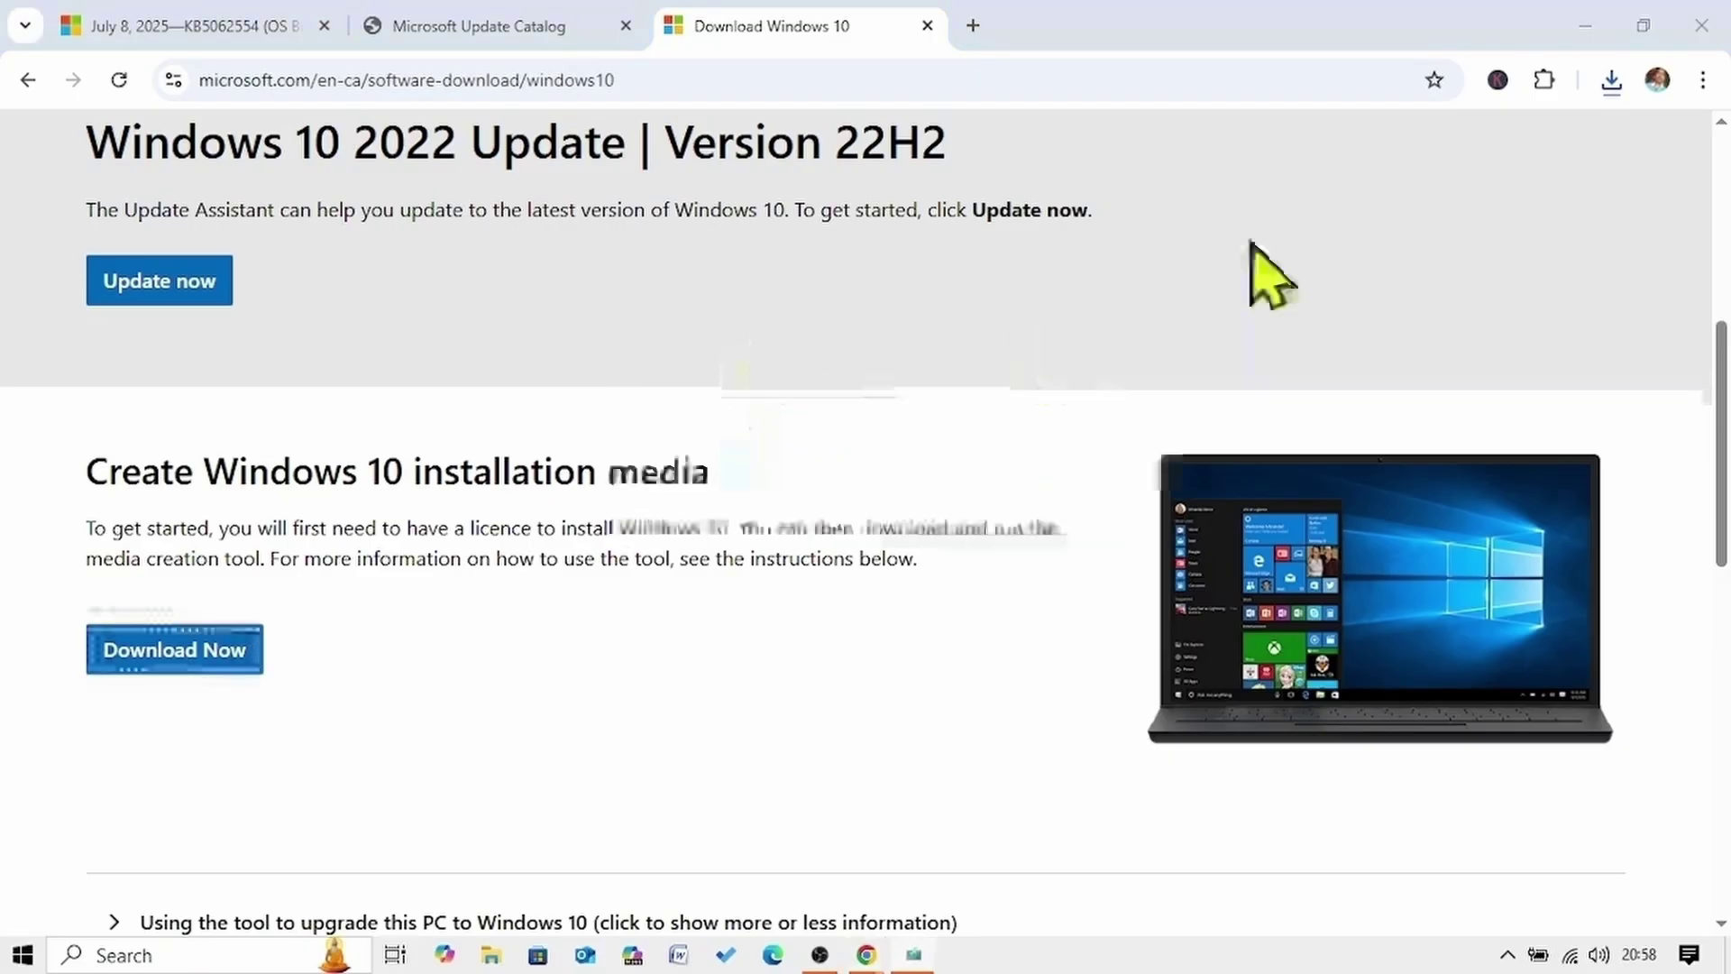
left_click(1598, 25)
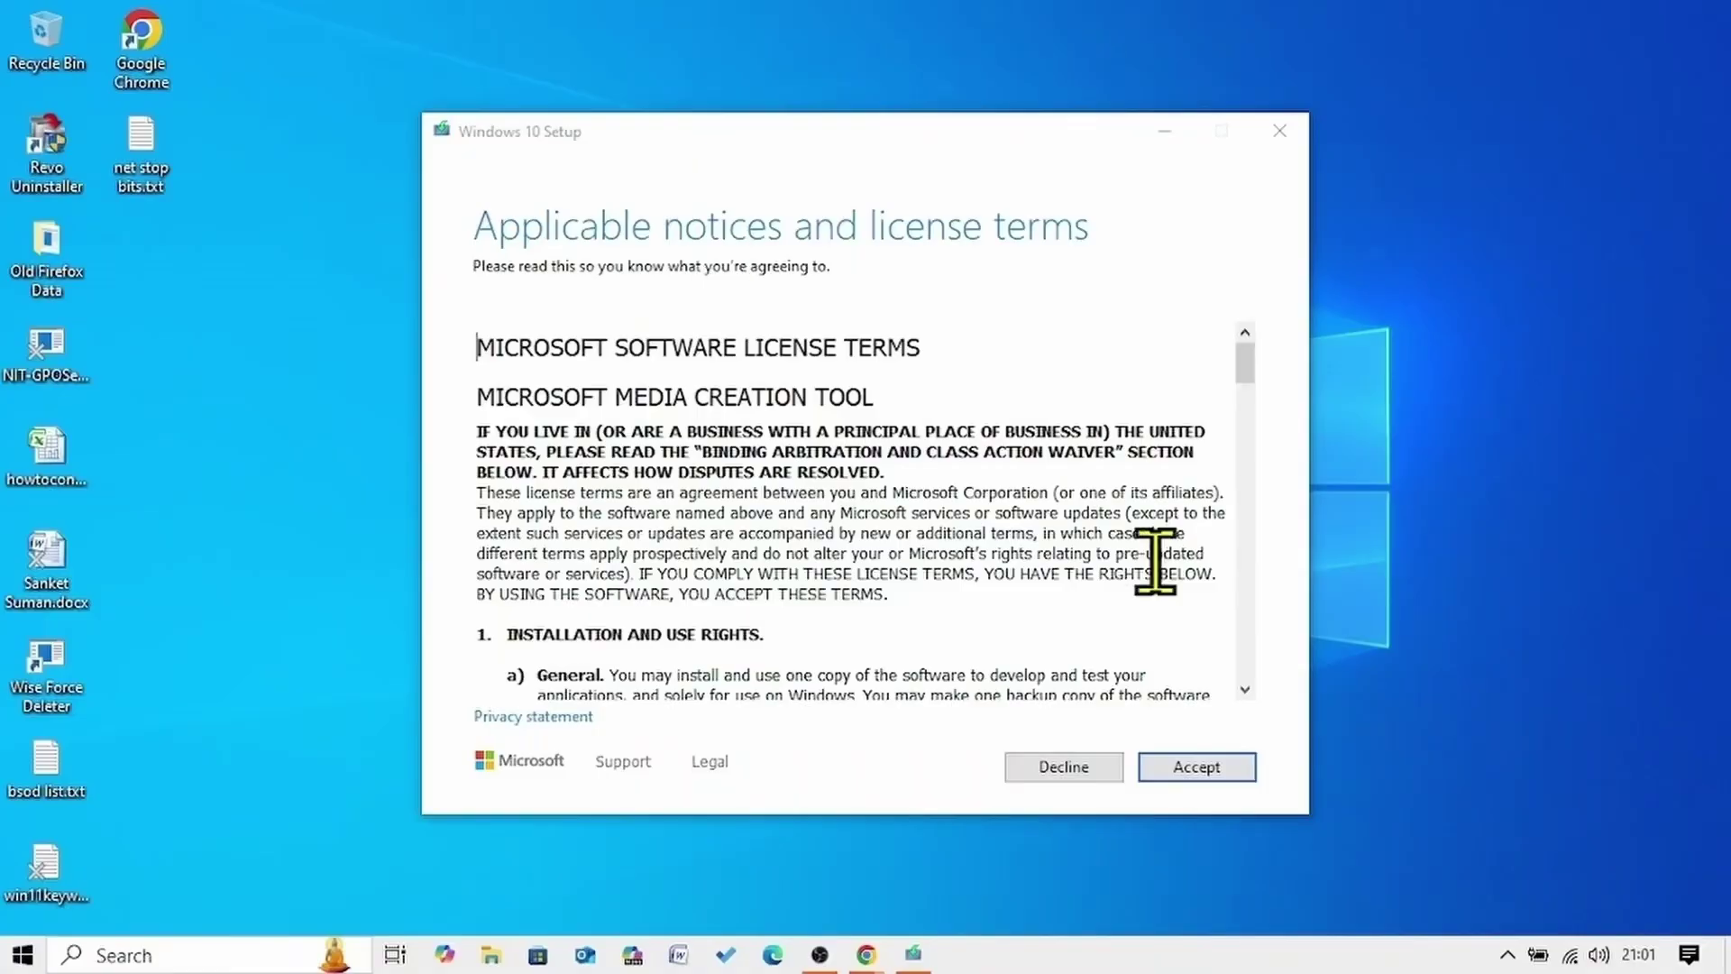
left_click(1196, 767)
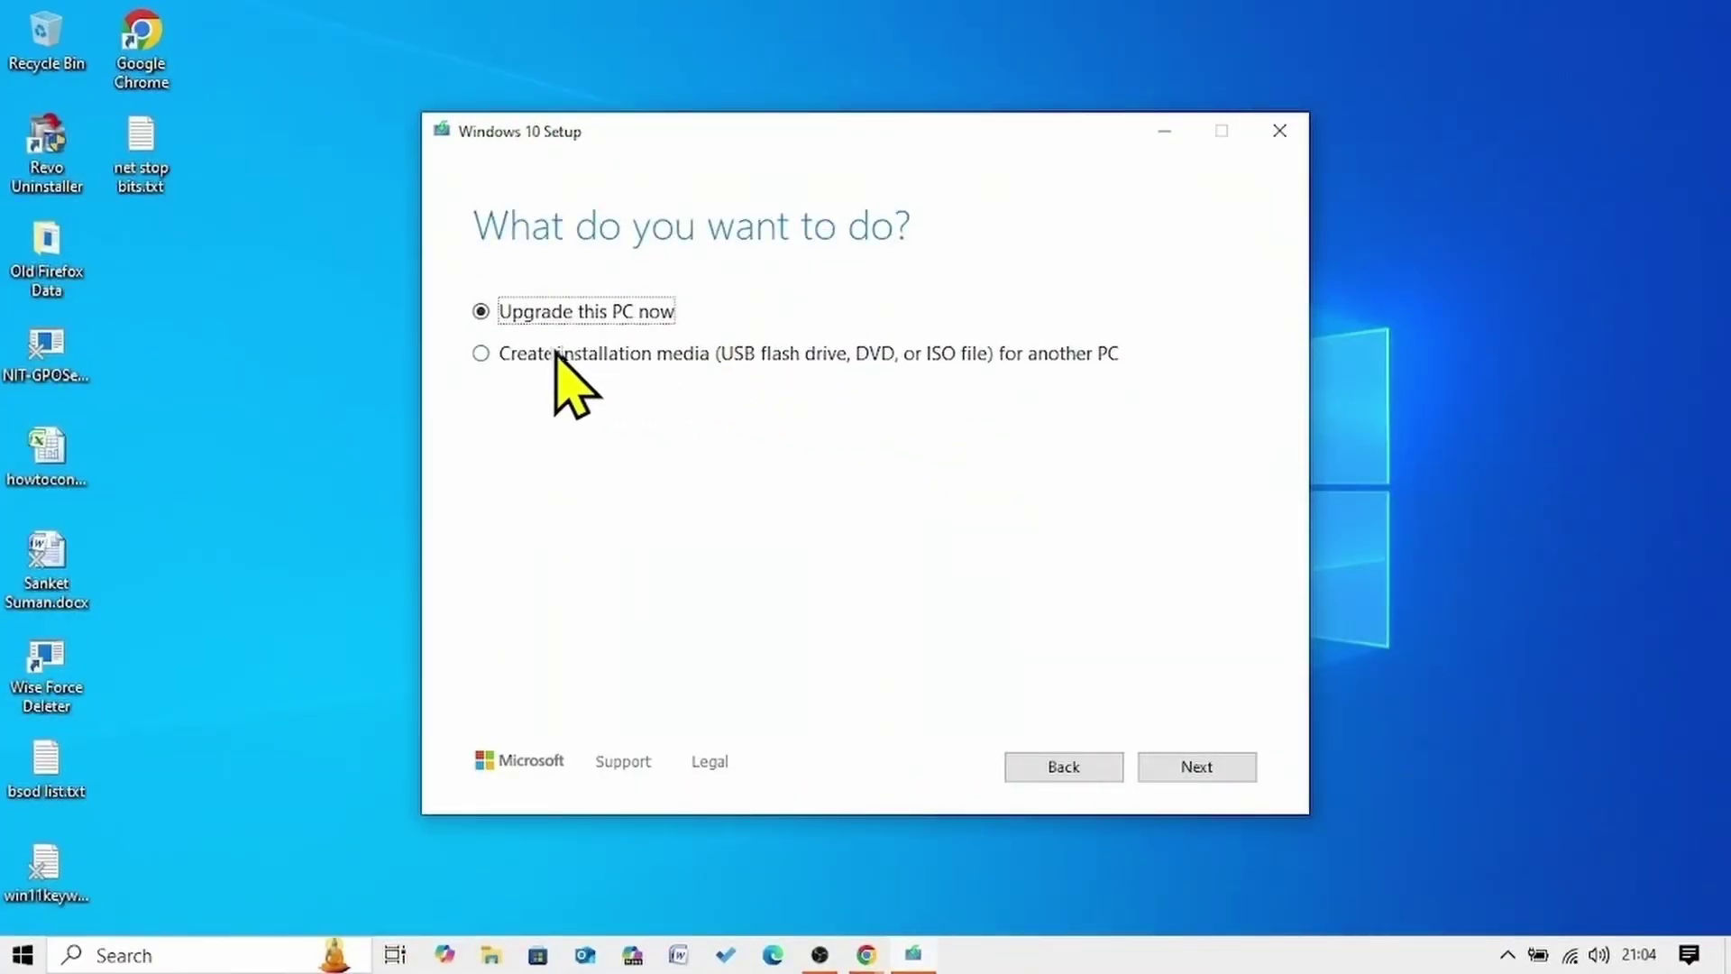
Choose to create installation media for another PC and accept the recommended language, edition and architecture
left_click(482, 354)
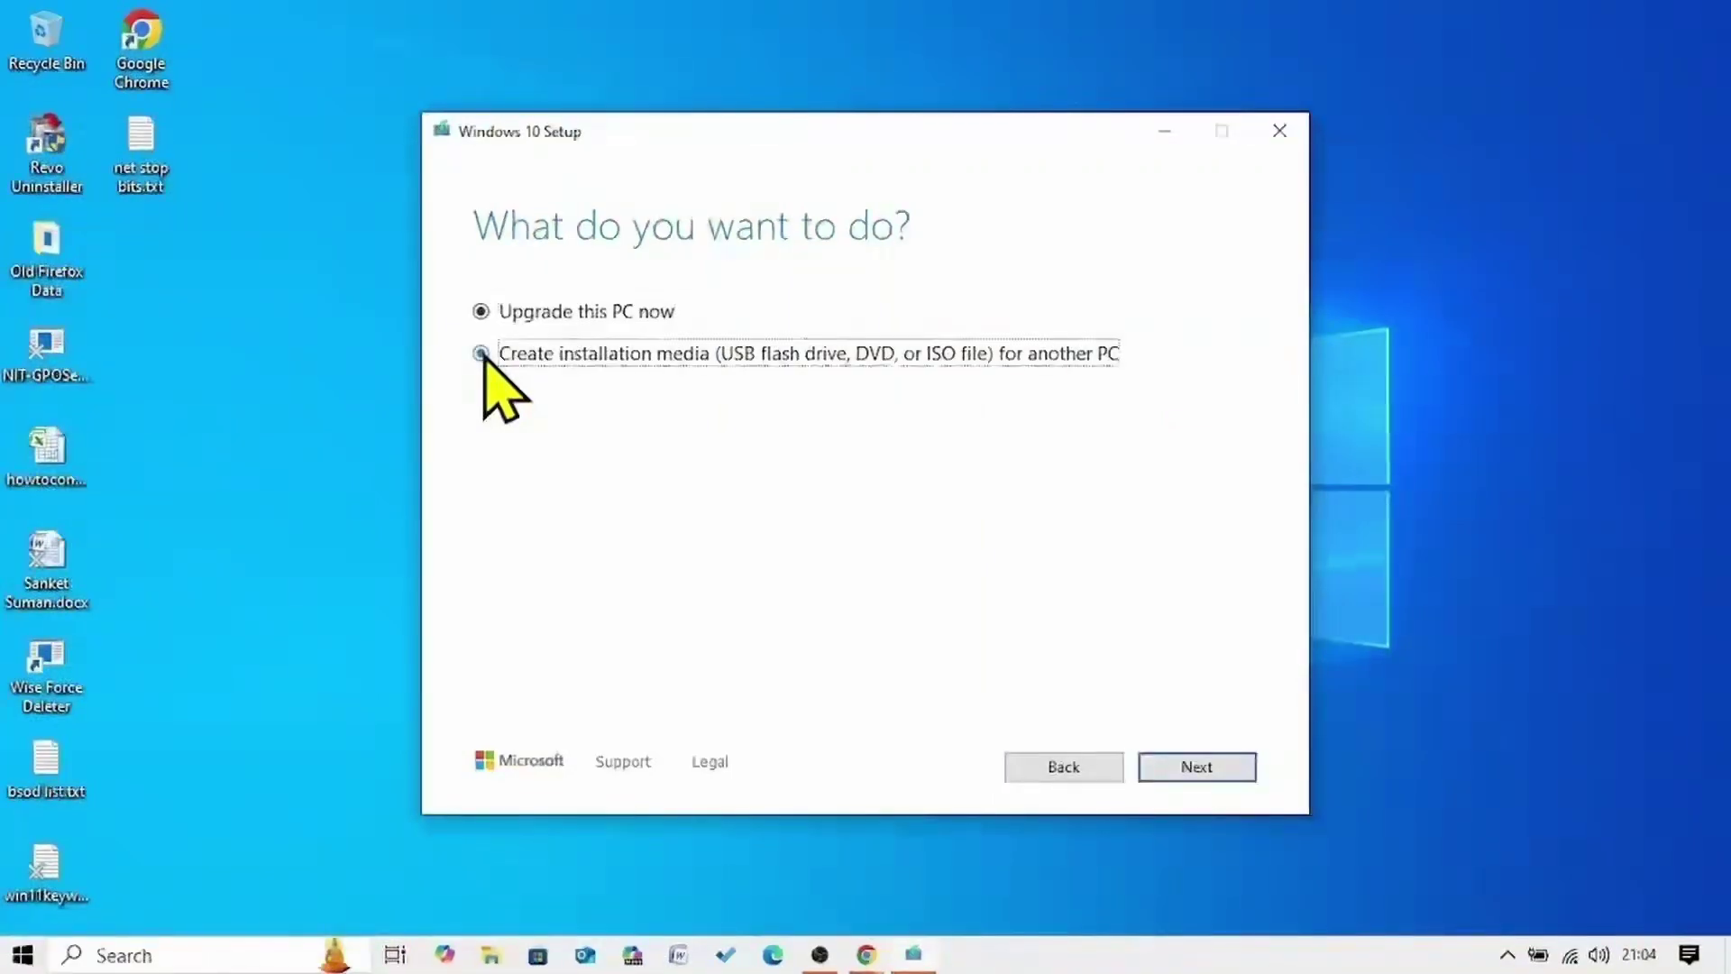
left_click(1173, 773)
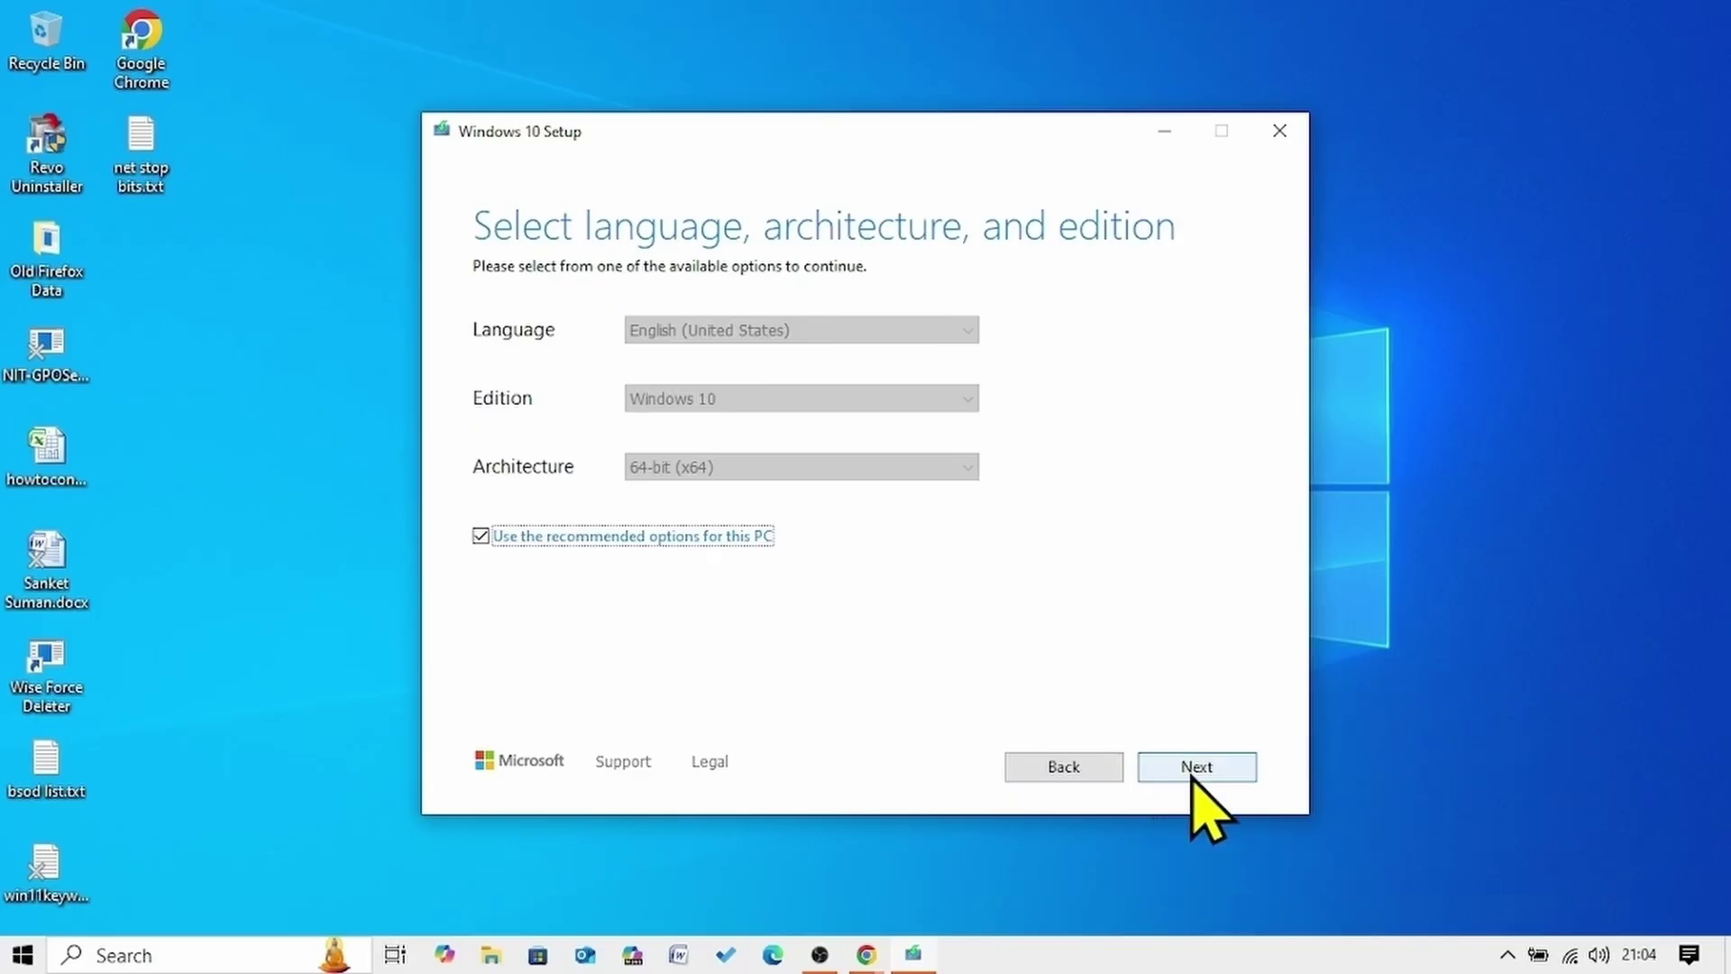
left_click(1197, 769)
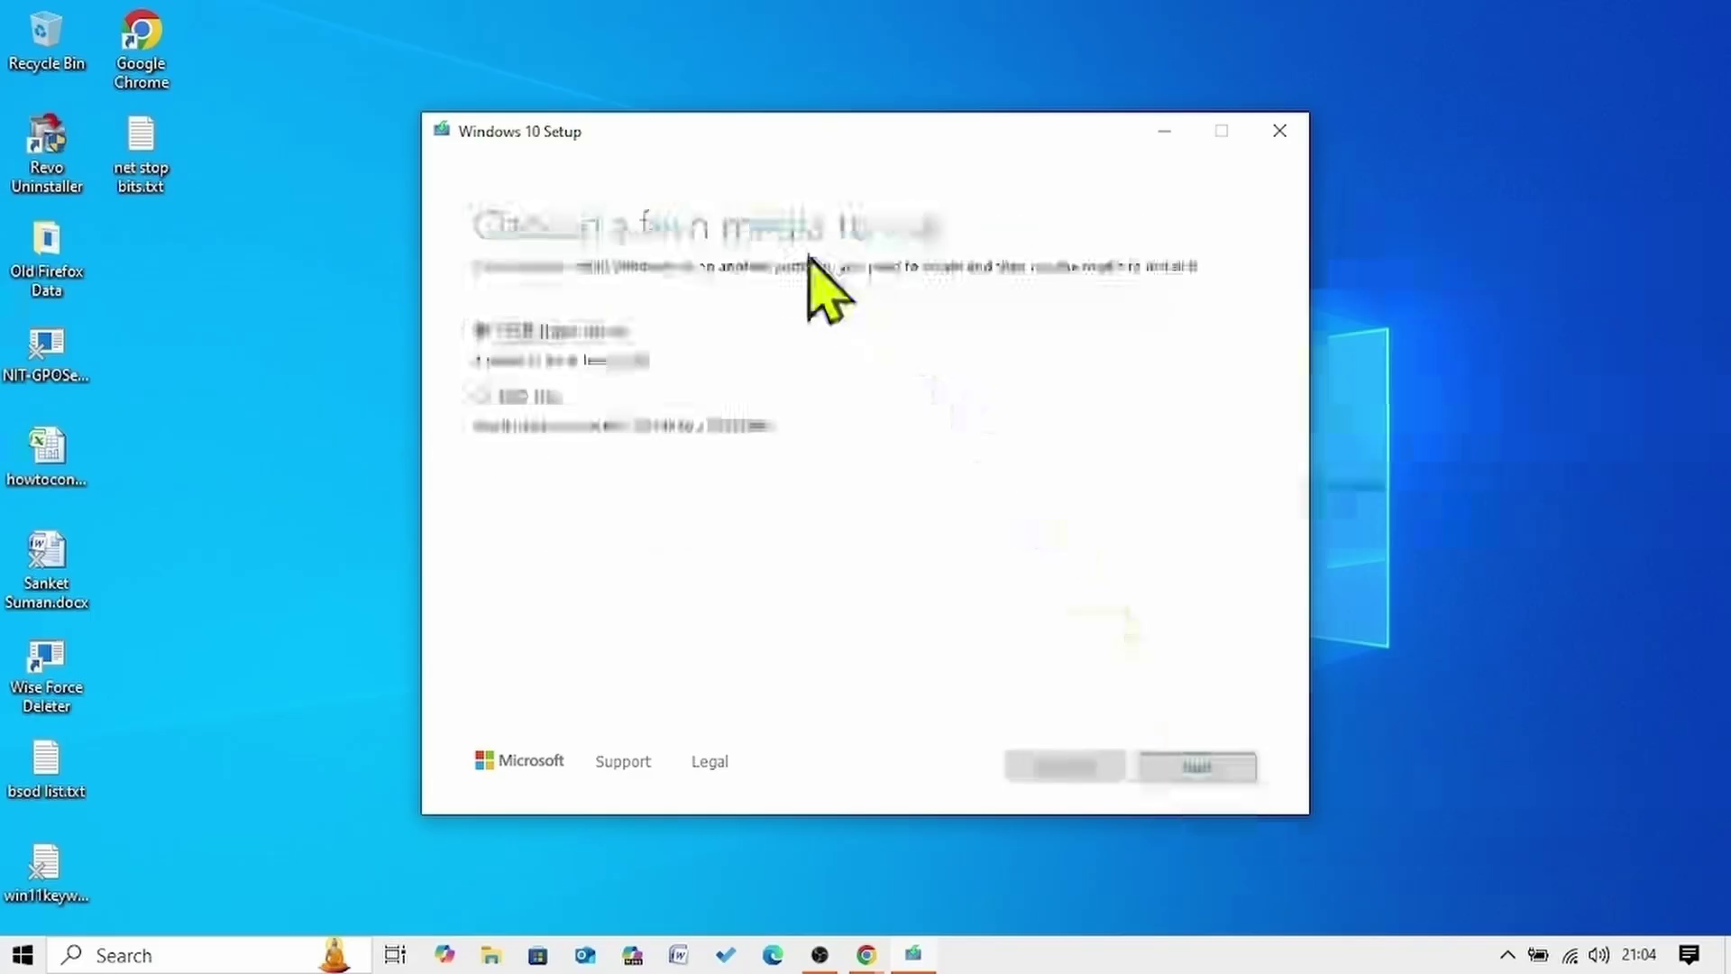
Select ISO file as the media type and save it to the Desktop as Windows.iso
left_click(480, 397)
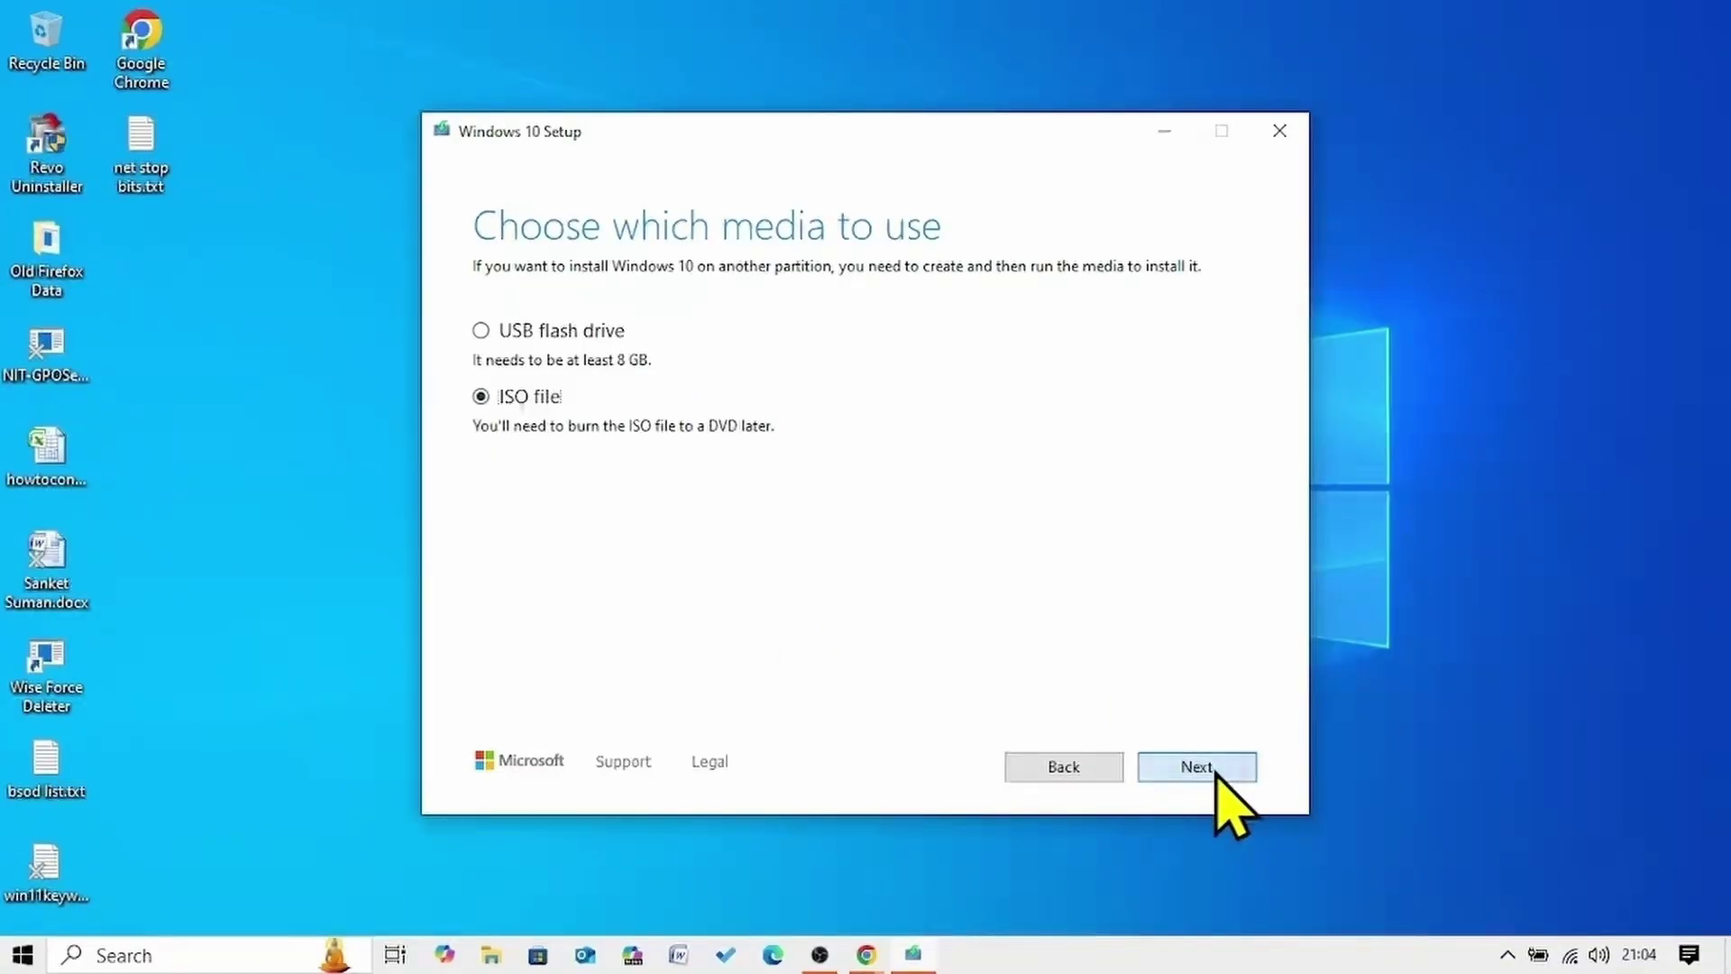
left_click(1182, 768)
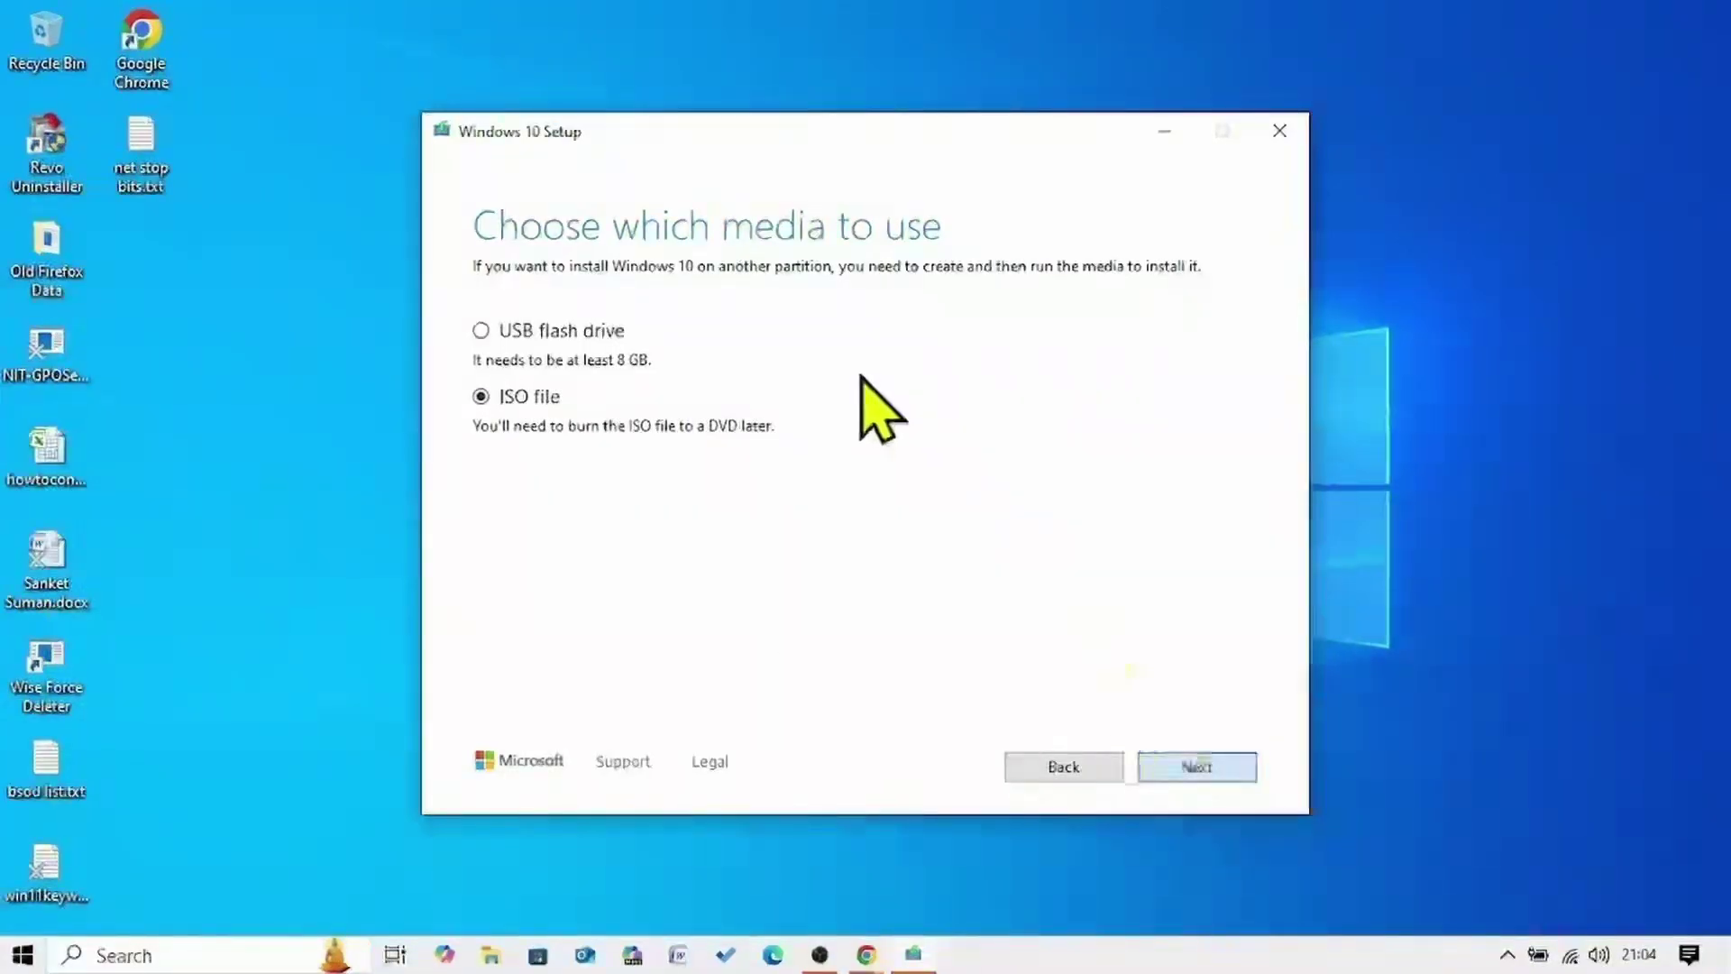
left_click(509, 340)
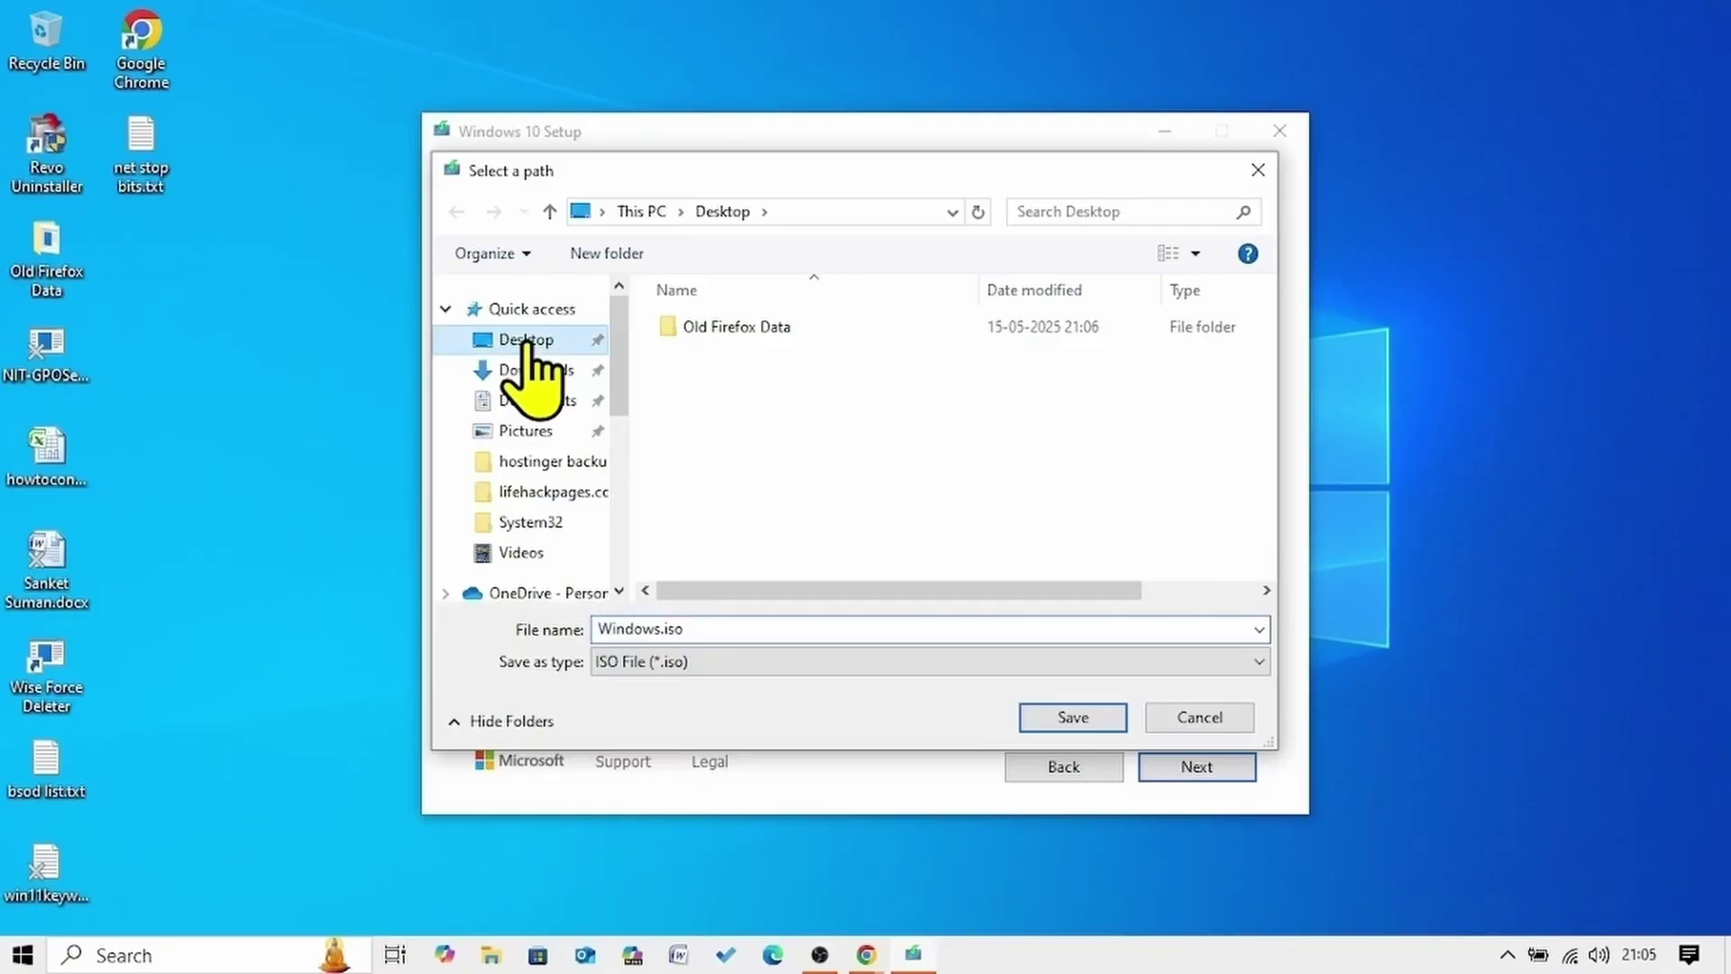
left_click(1074, 720)
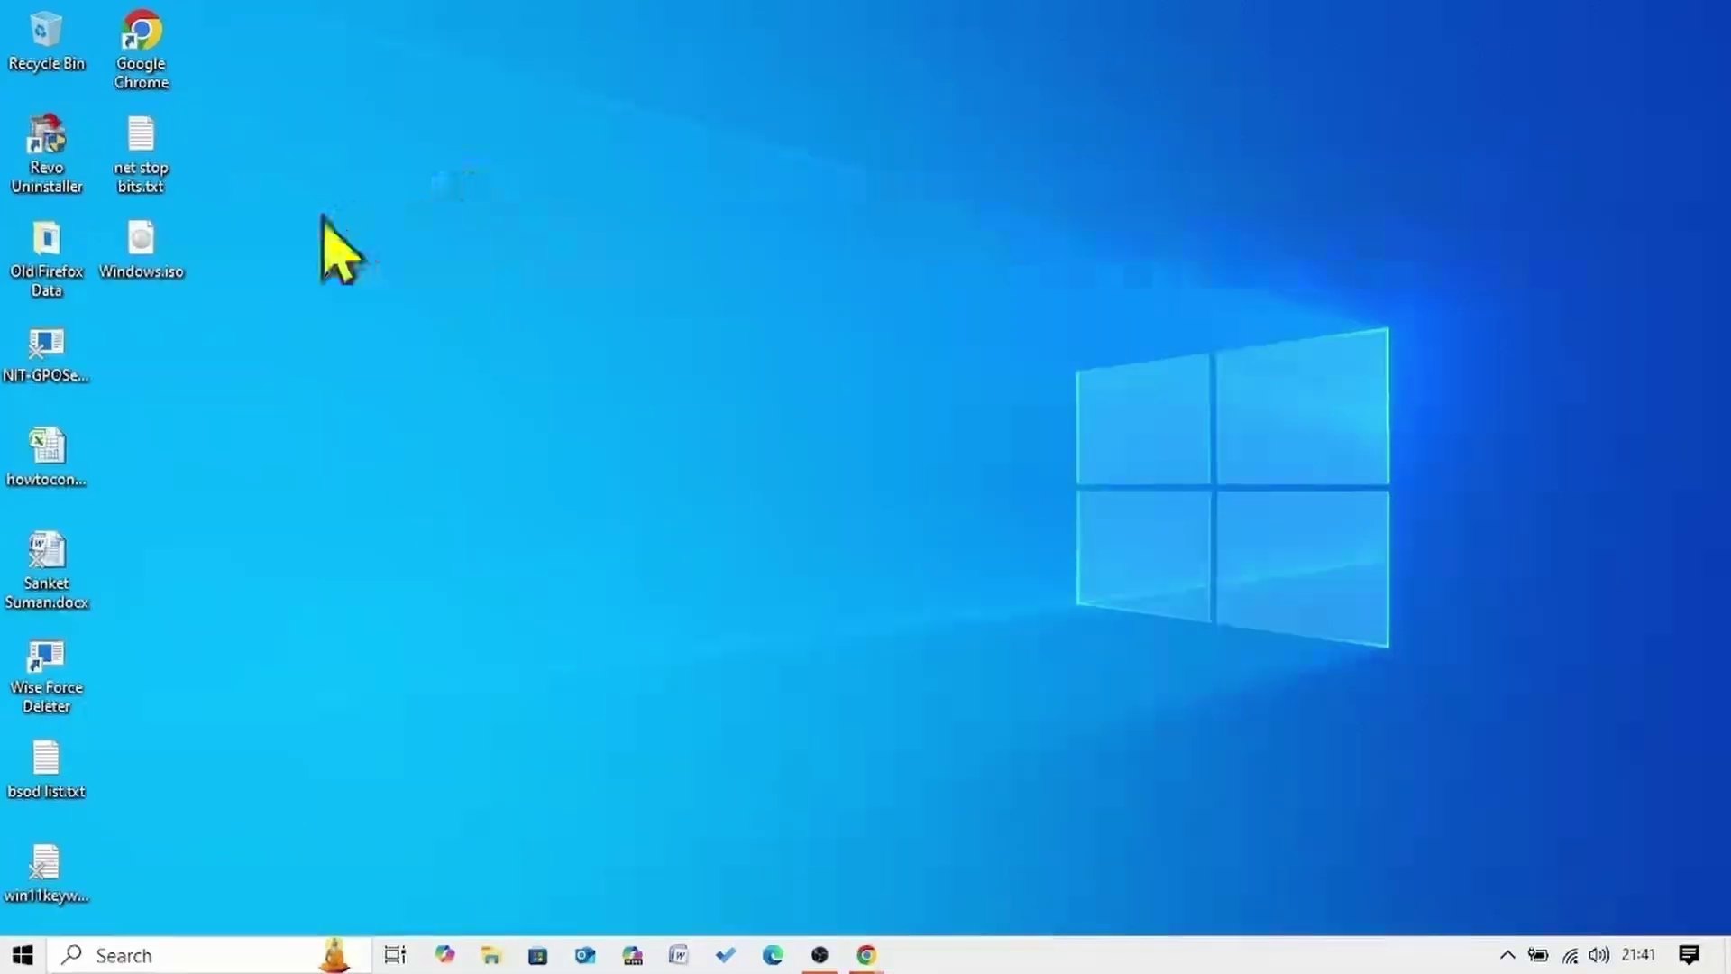
Mount Windows.iso from the desktop and open setup.exe from the mounted DVD Drive (G:)
double_click(140, 237)
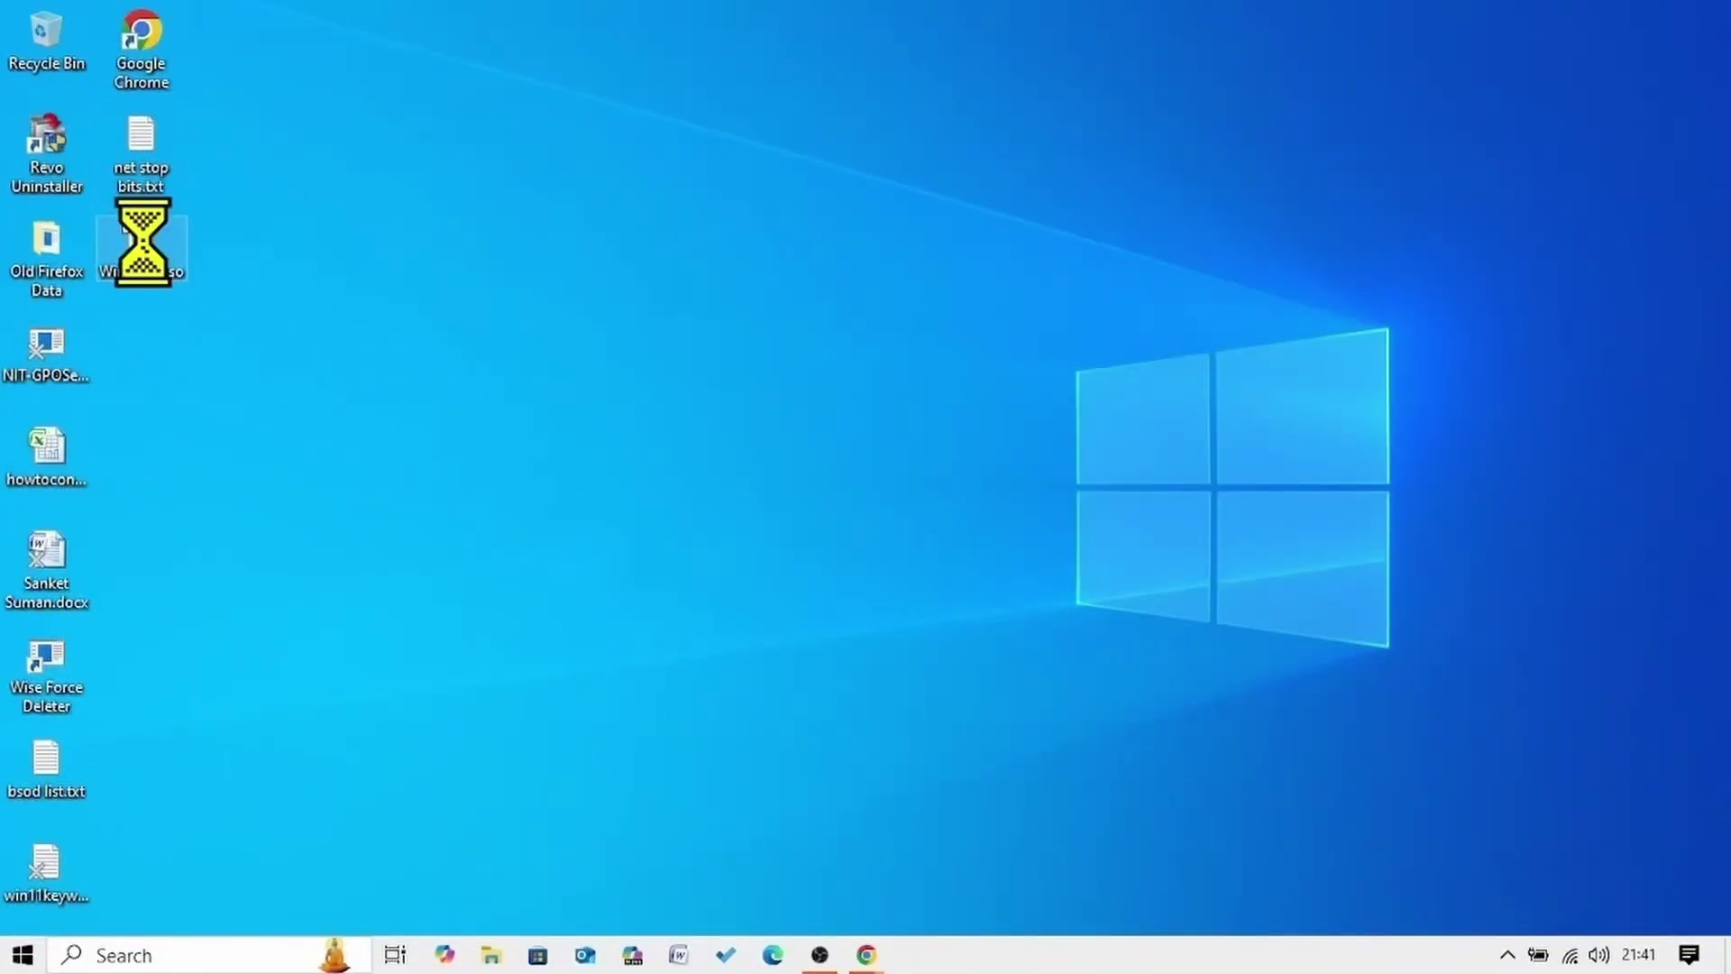
right_click(144, 242)
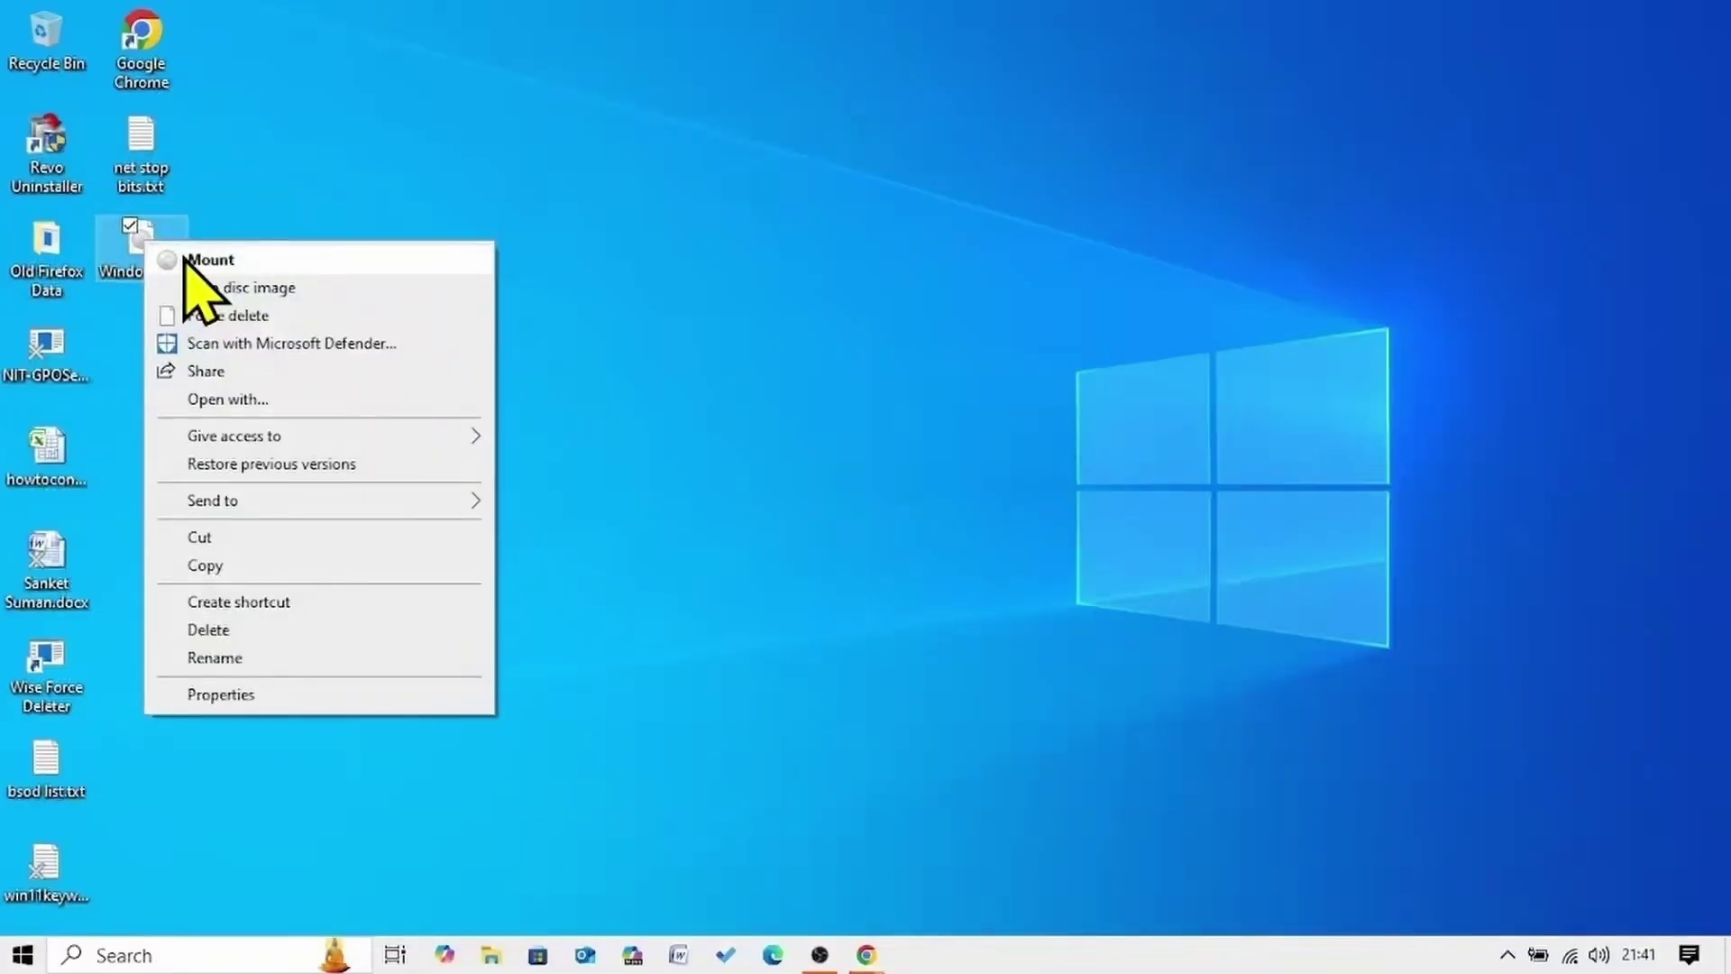
left_click(189, 259)
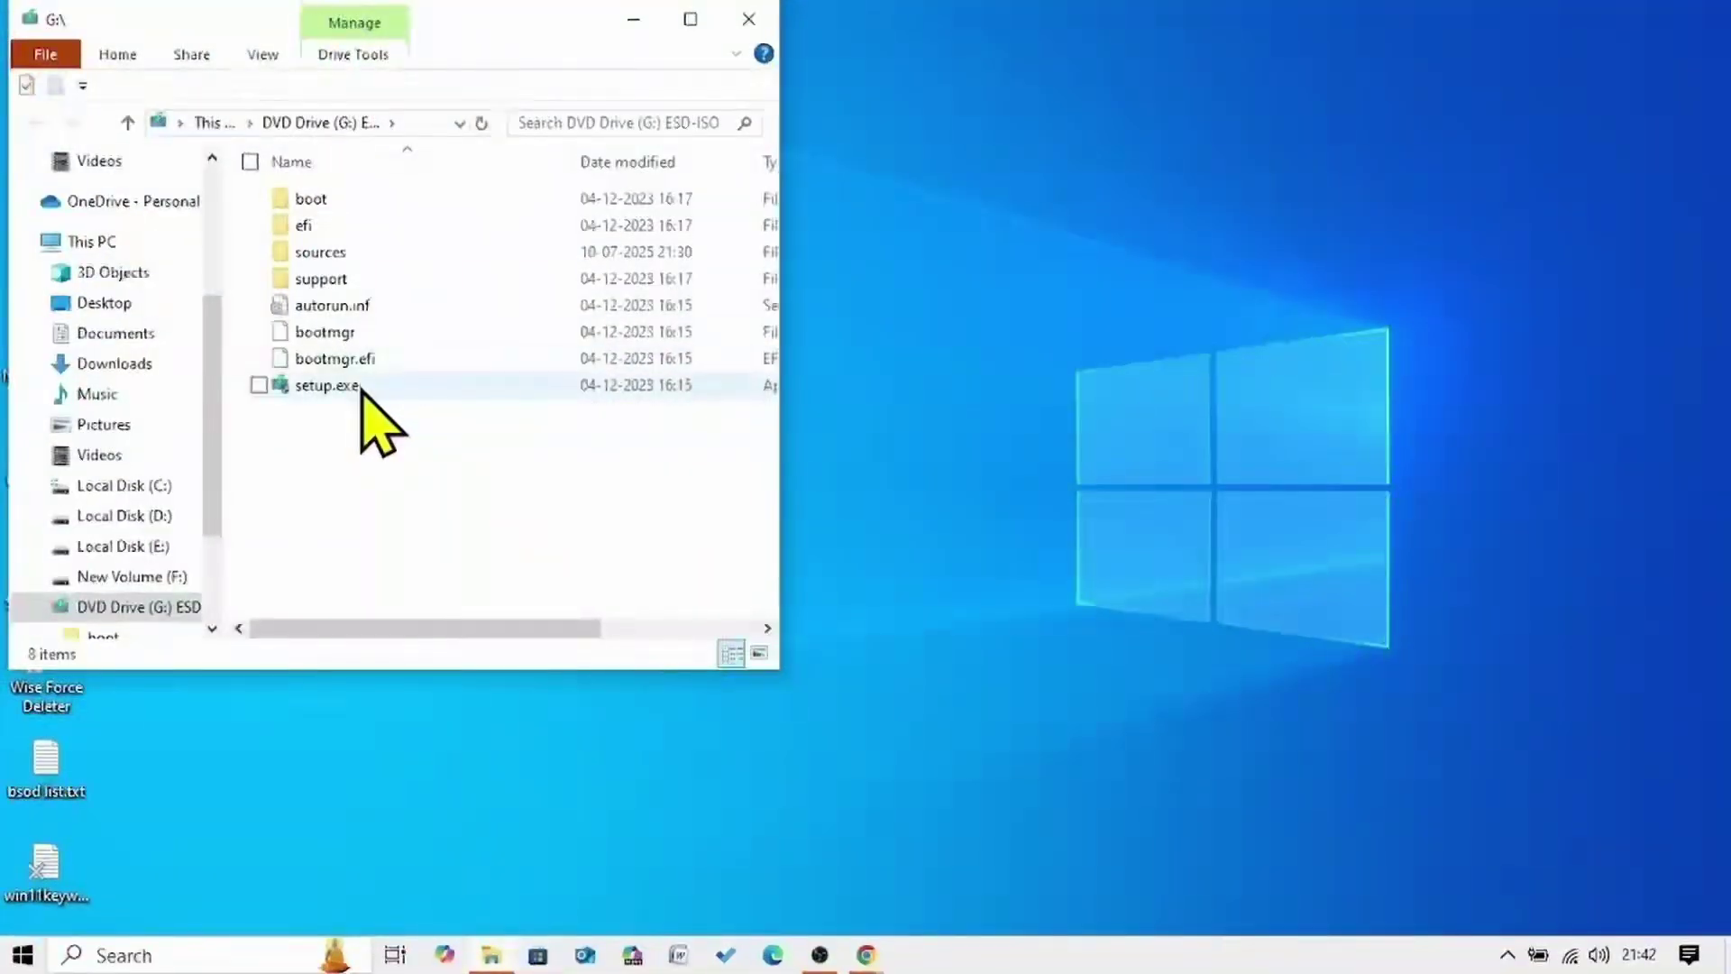
double_click(320, 385)
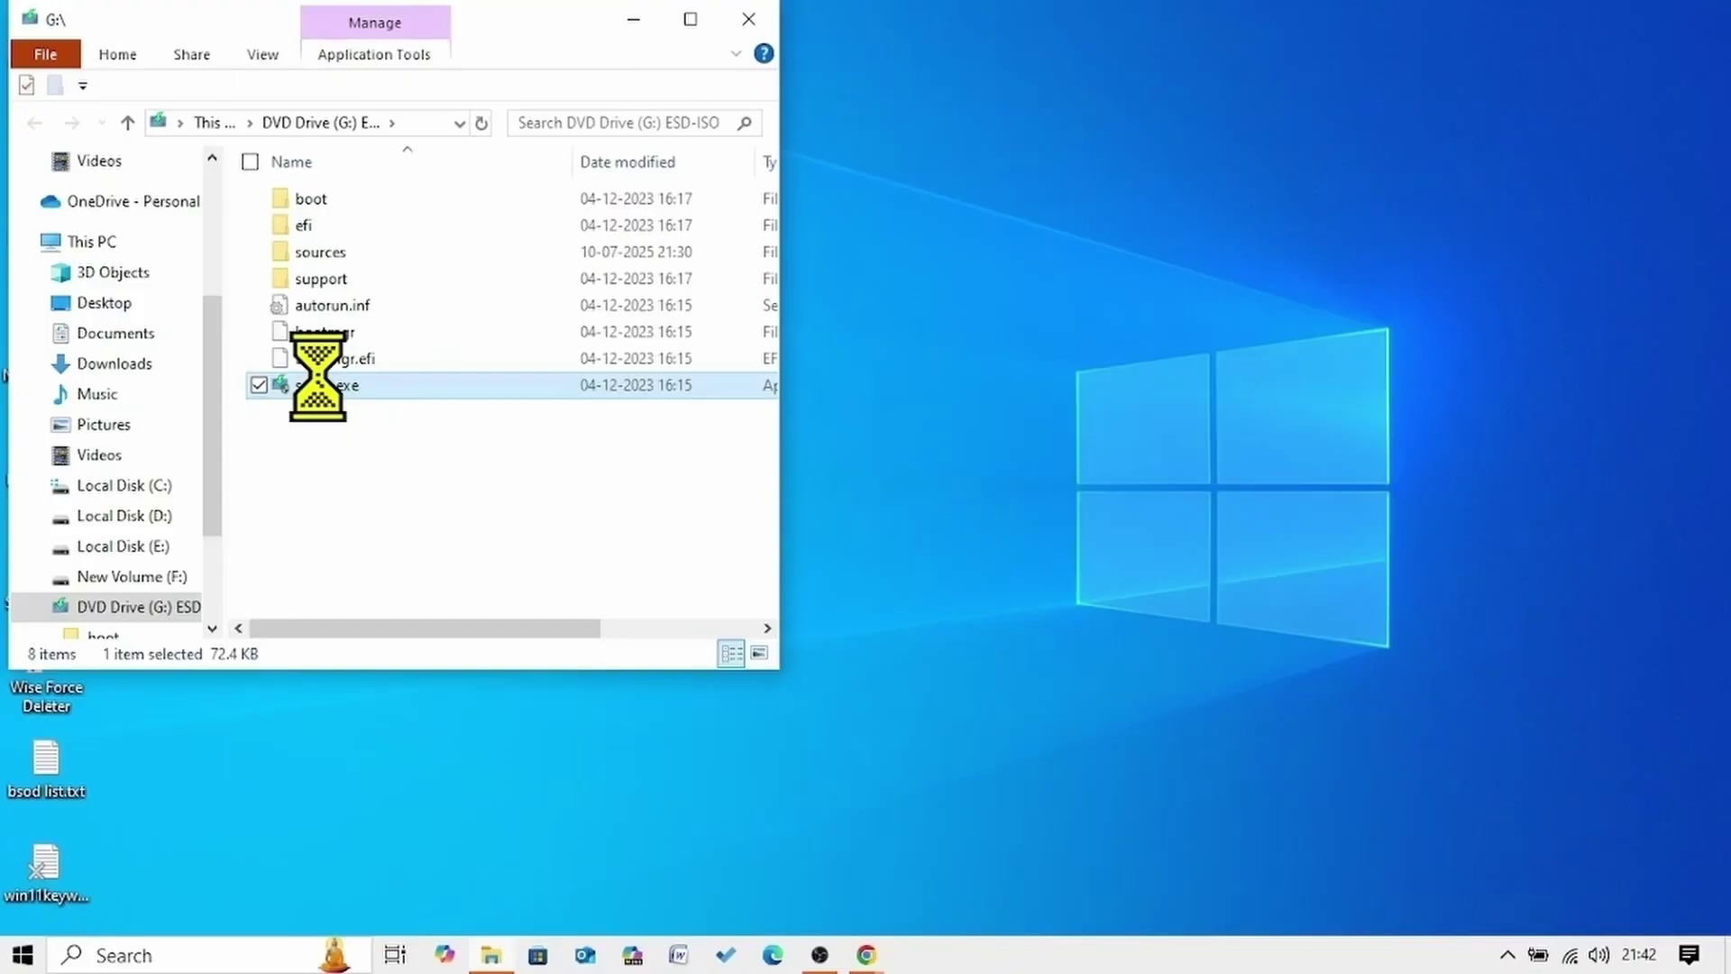
right_click(321, 379)
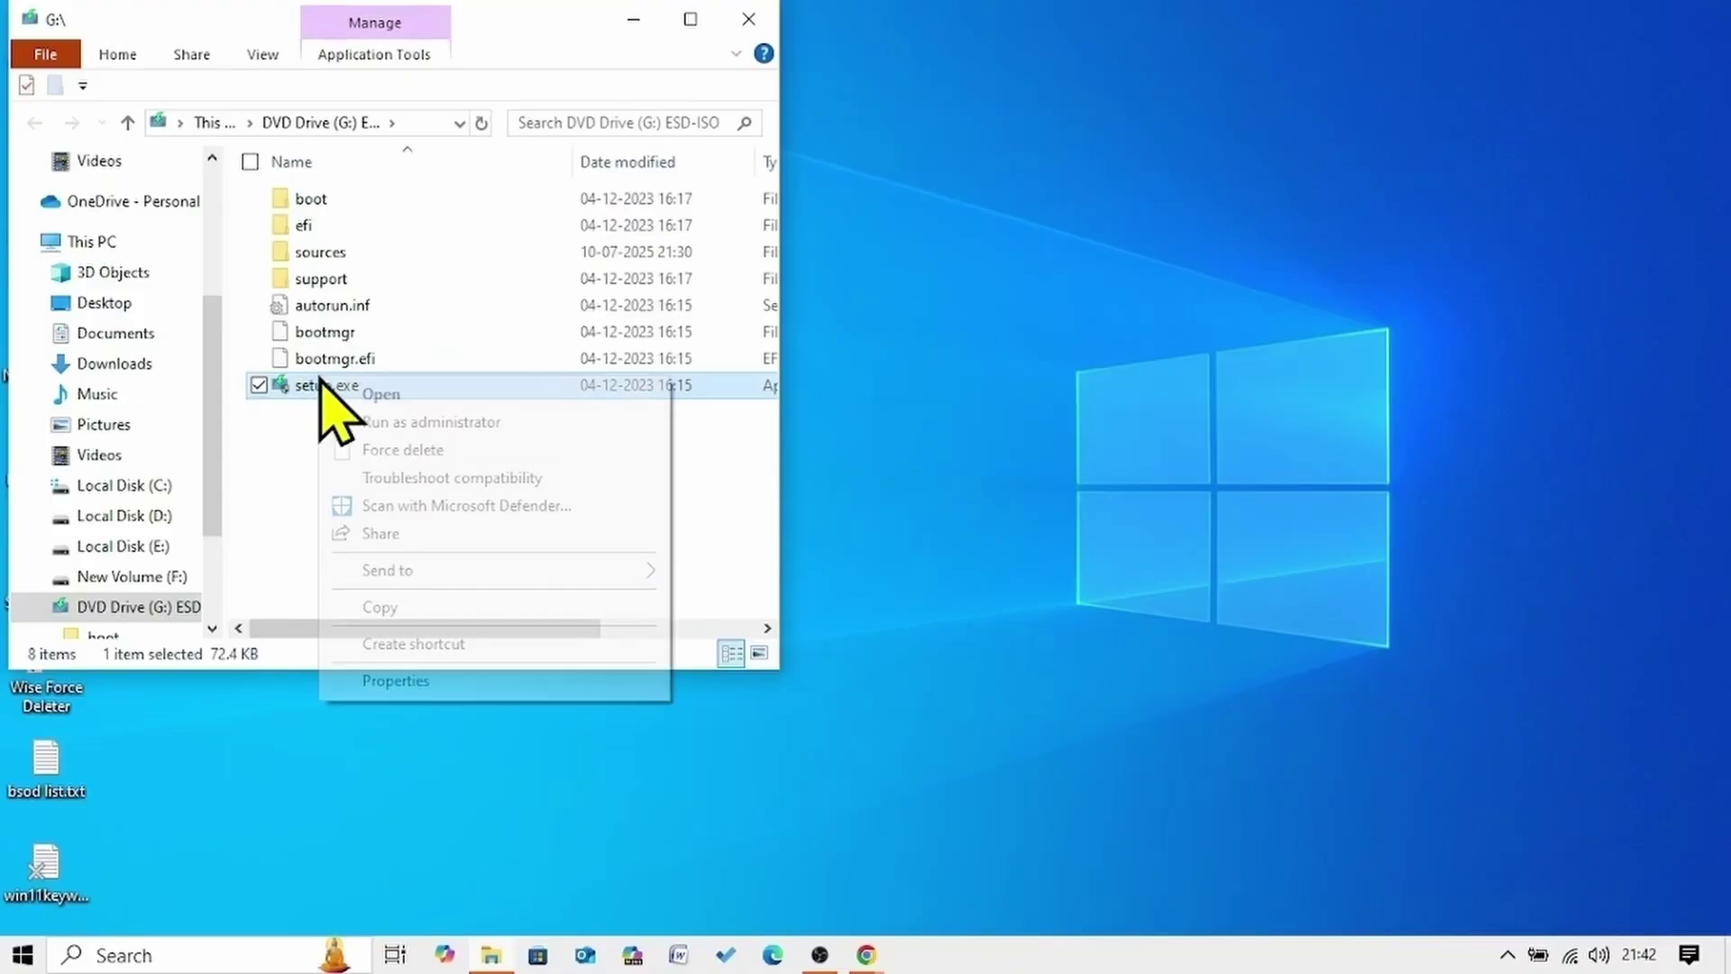
left_click(365, 394)
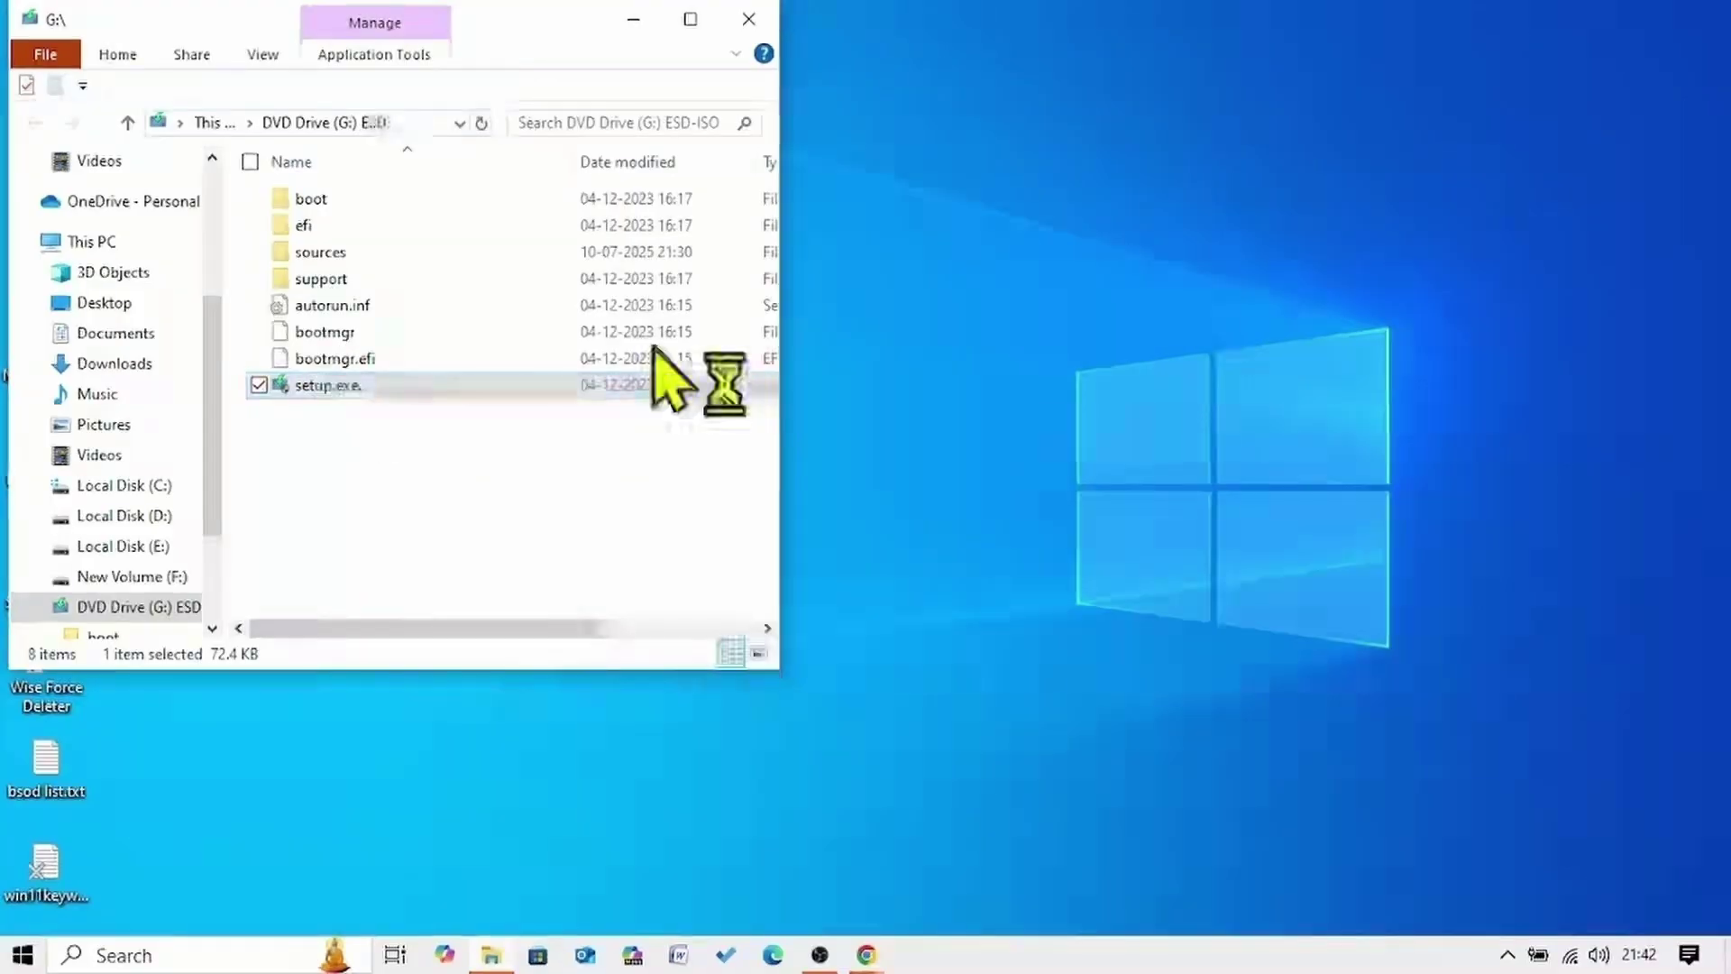
Close the DVD Drive (G:) window and continue Windows 10 Setup with the option to help make the installation better turned off
left_click(748, 19)
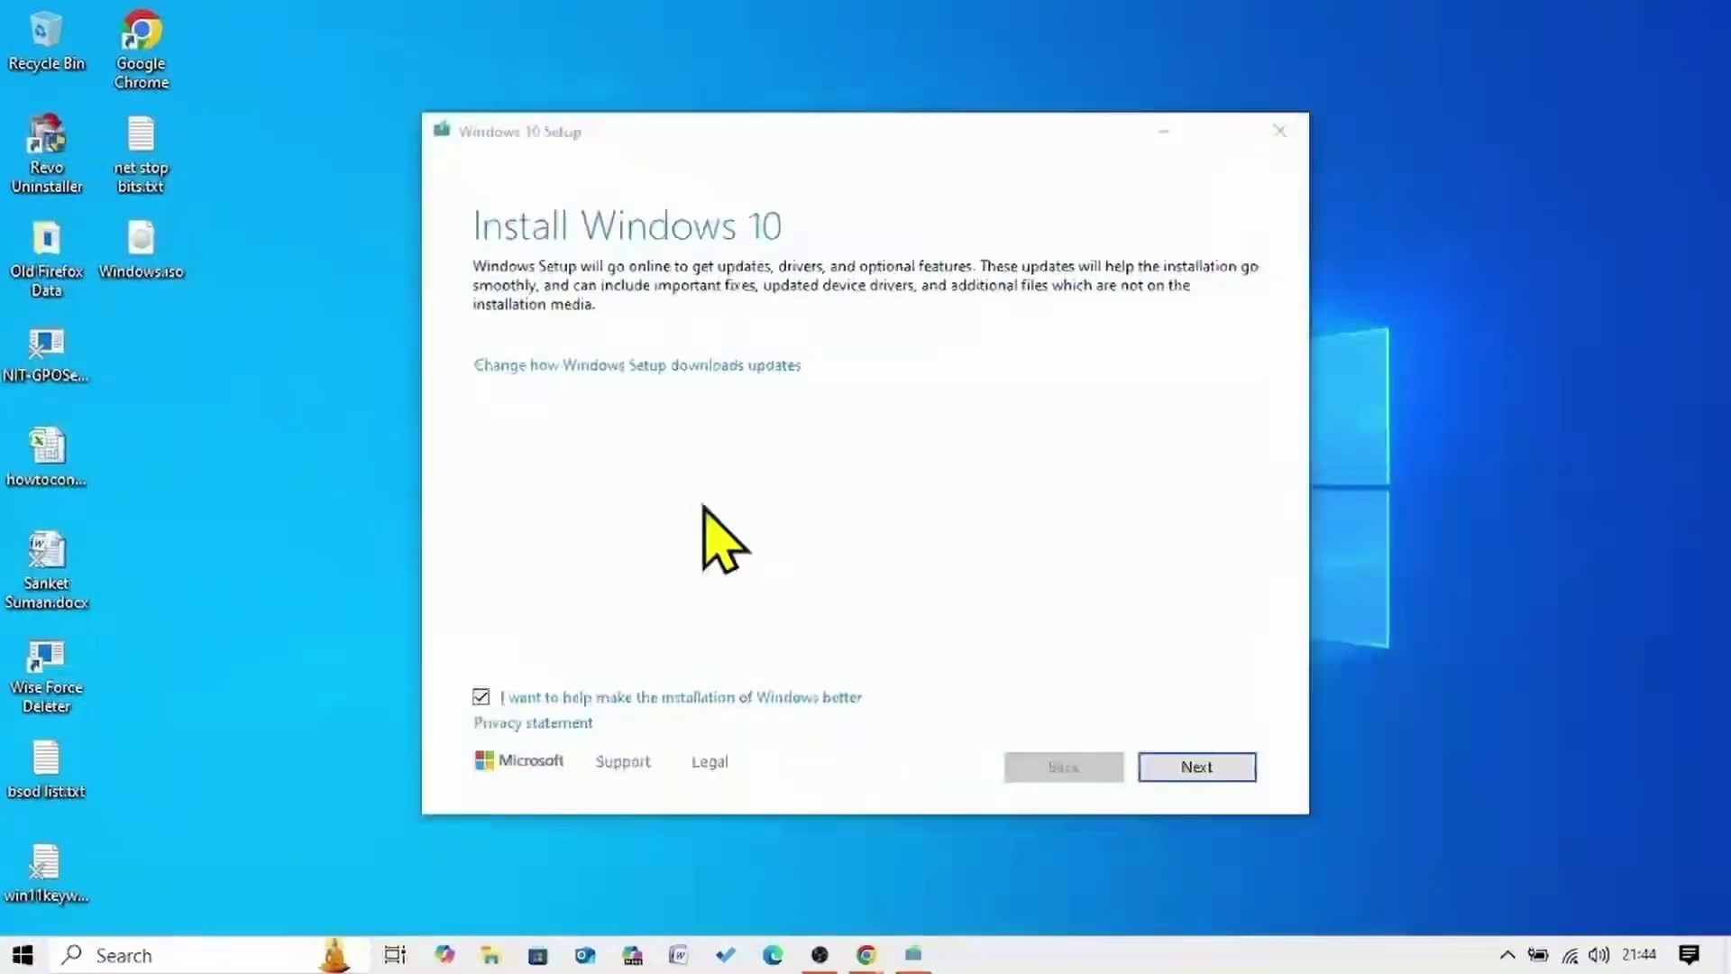
left_click(483, 698)
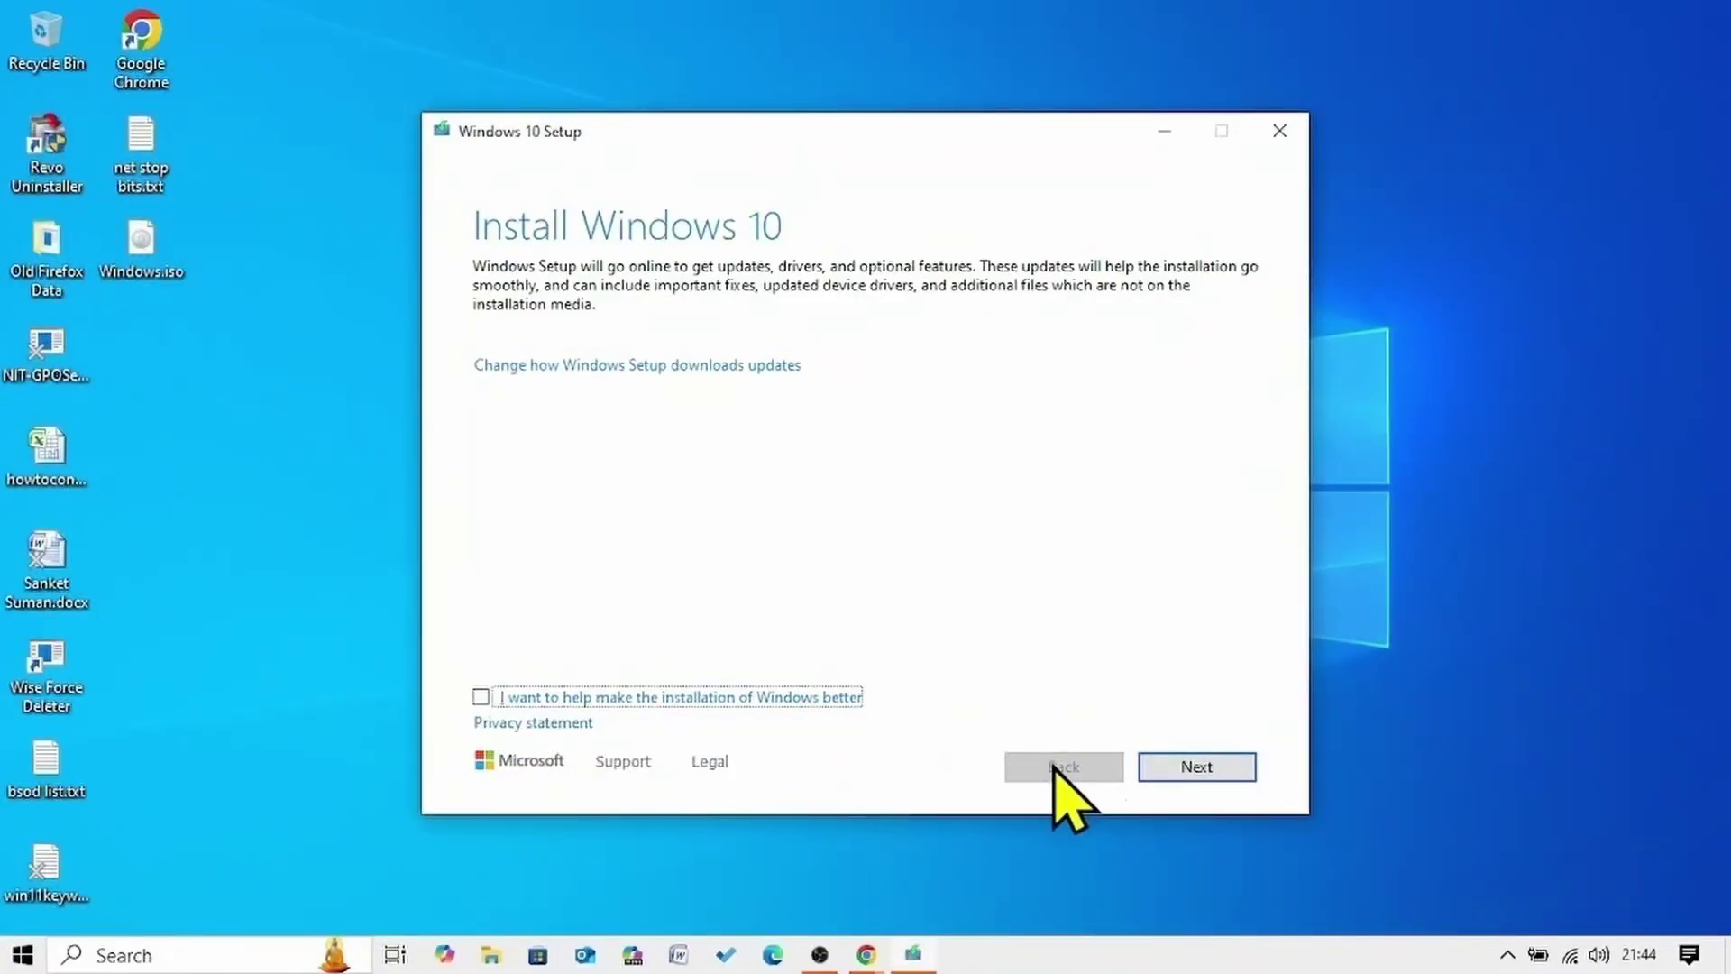
left_click(1184, 763)
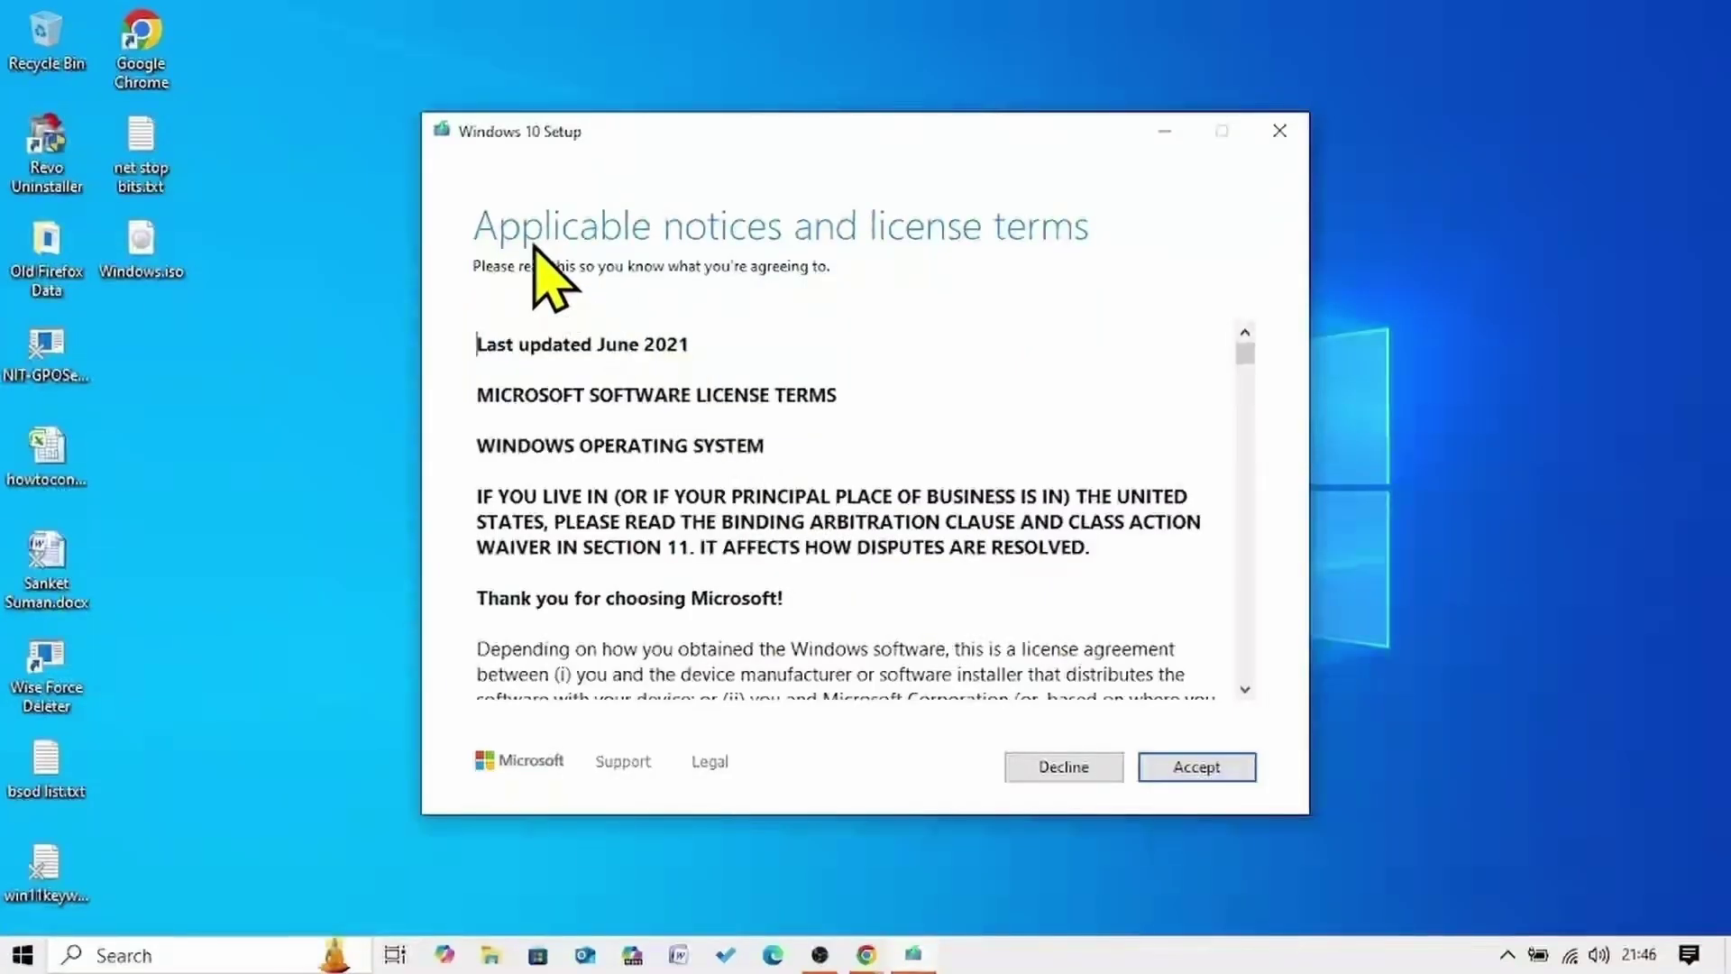
Accept the license terms and start installing Windows 10 Pro, keeping personal files and apps
left_click(1188, 767)
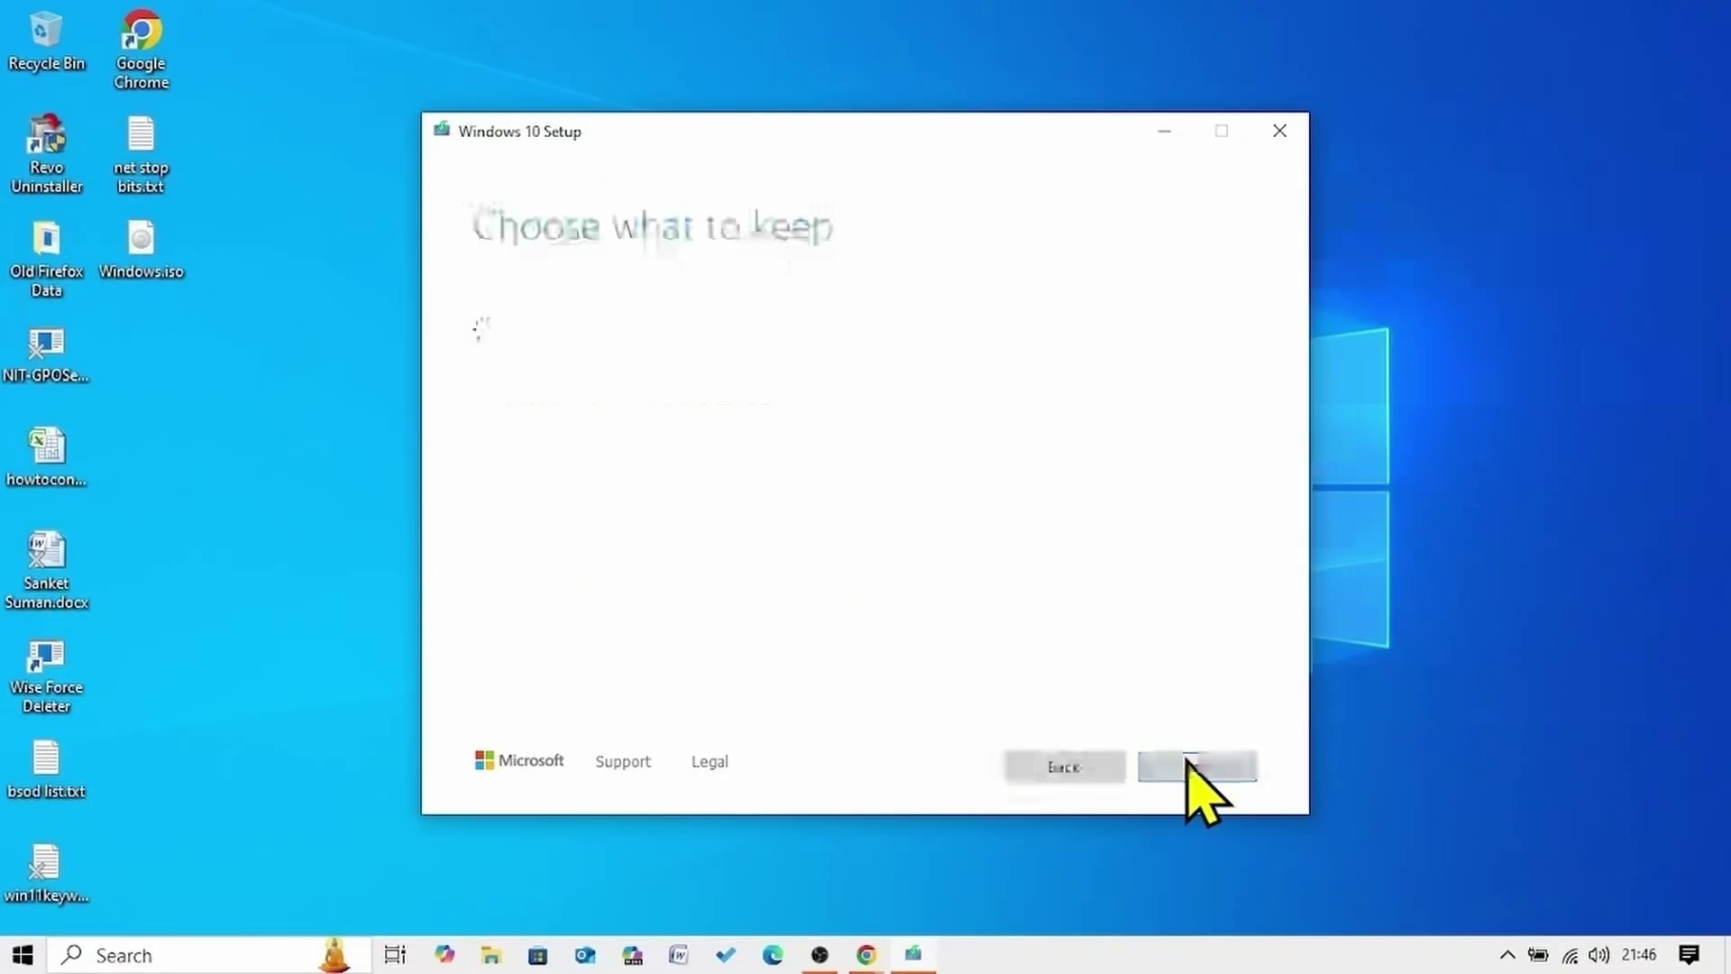
left_click(1193, 768)
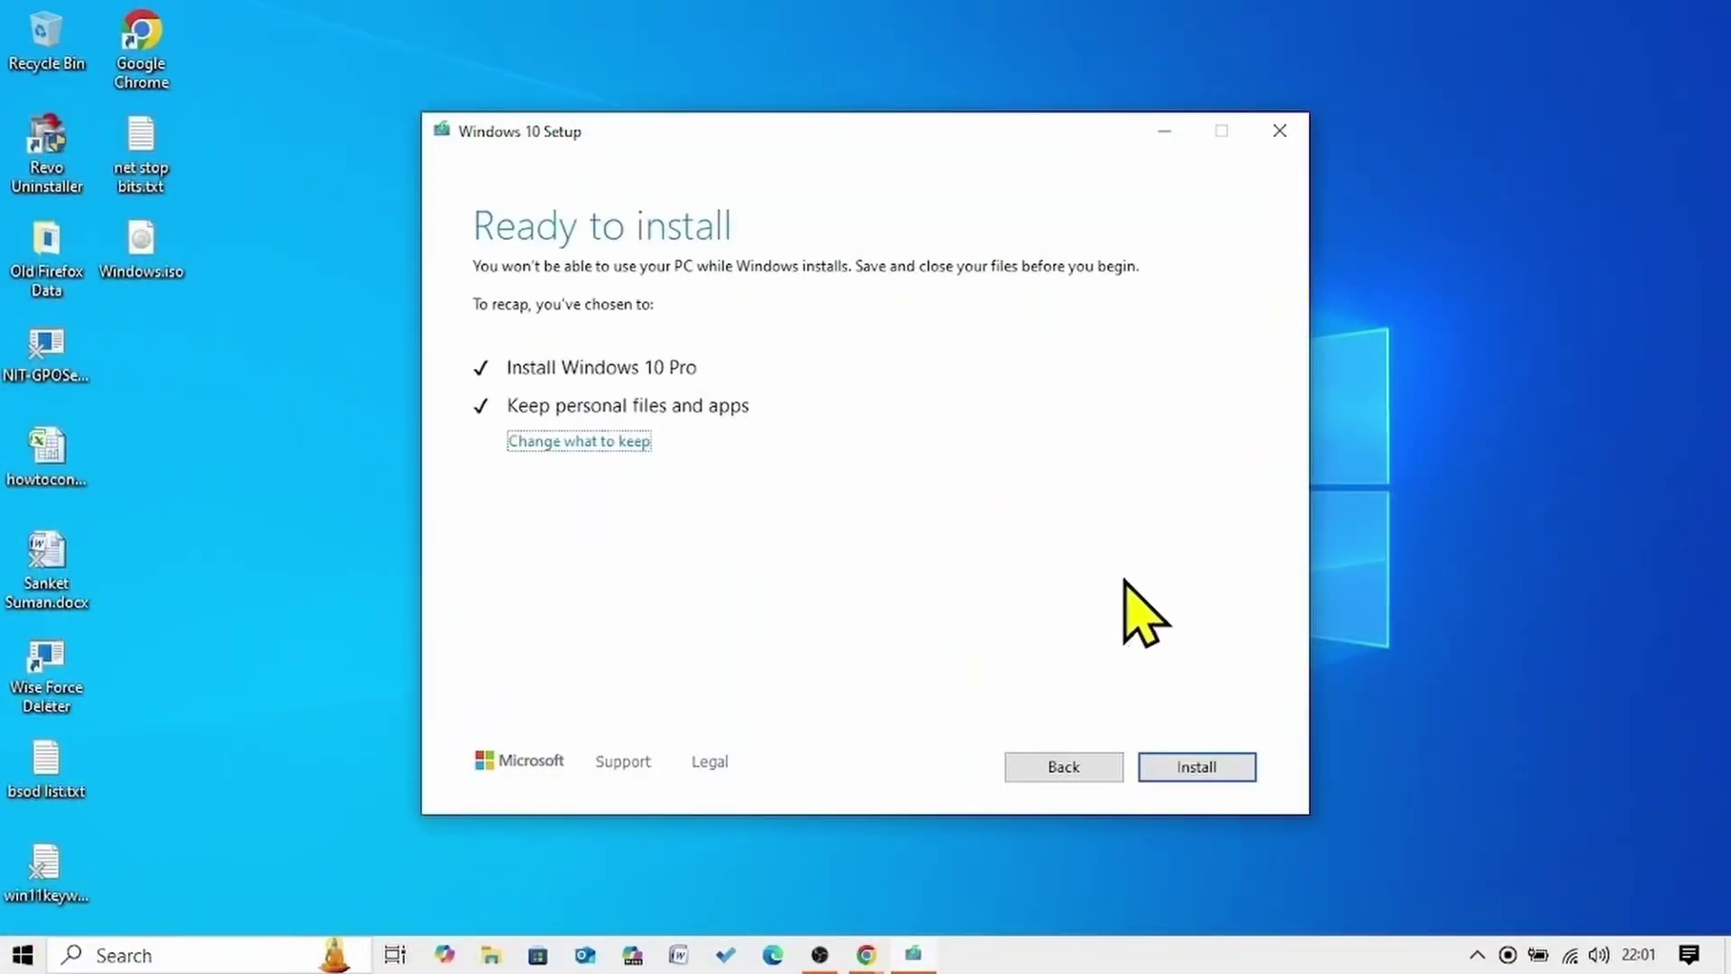
left_click(1165, 769)
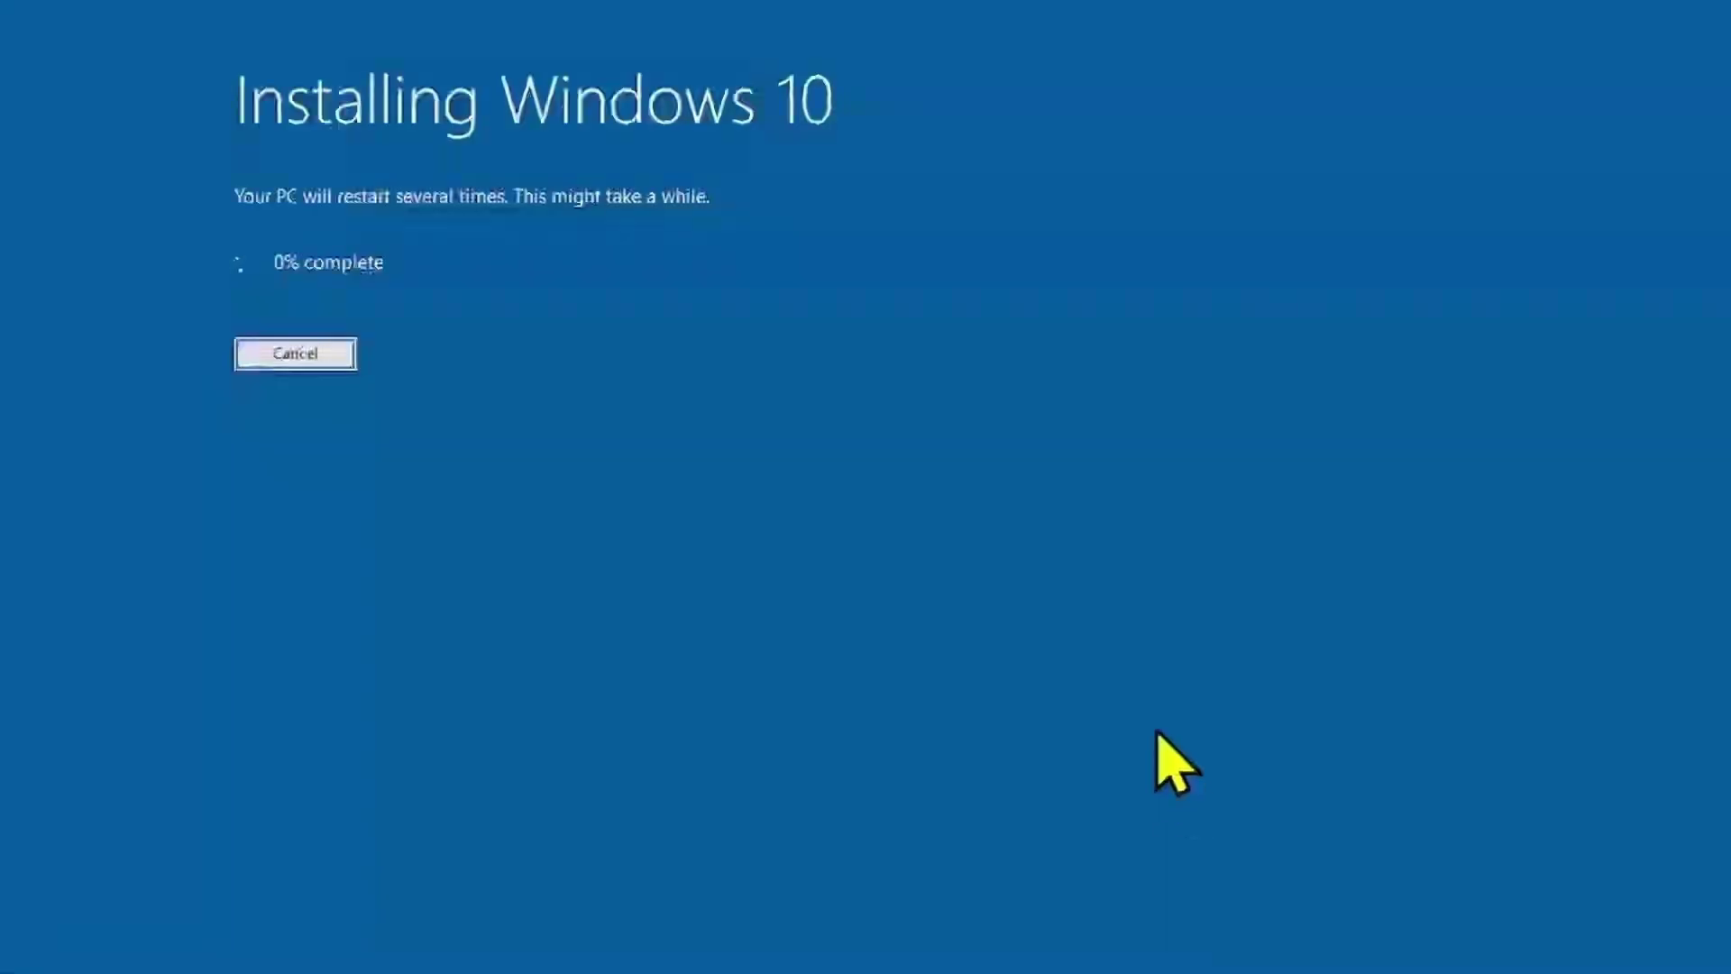